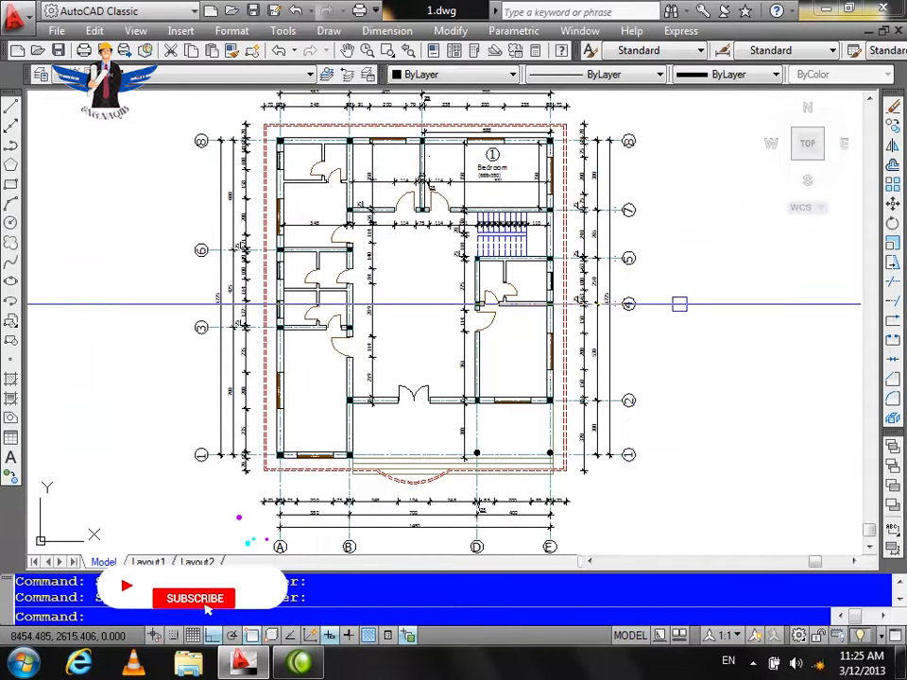
Copy the entire dimensioned floor plan to the empty space at the right of the original.
scroll(586, 303, down, 5)
scroll(641, 280, up, 5)
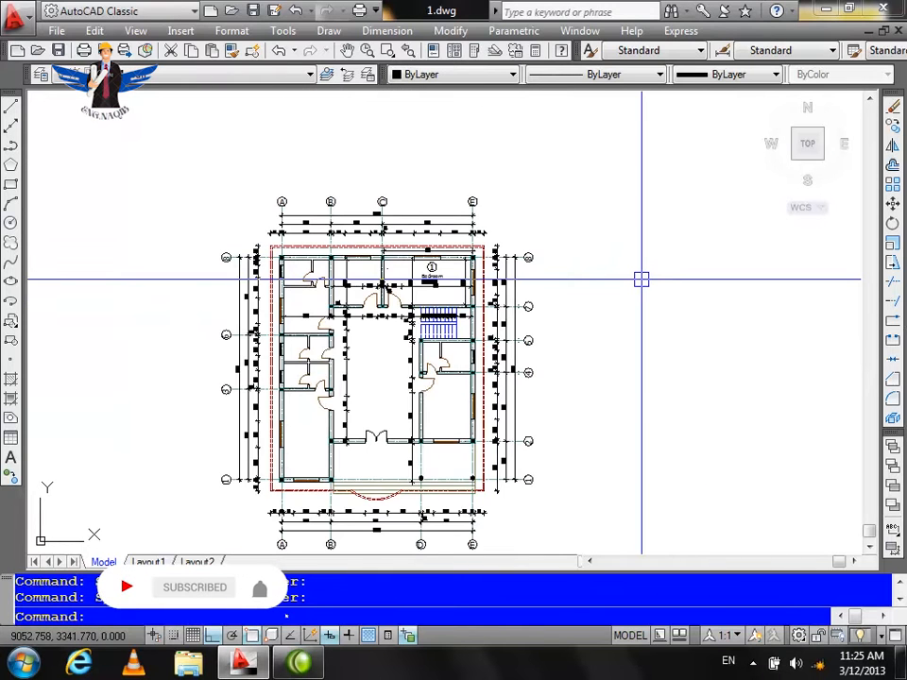
text(o)
key(Return)
scroll(505, 205, down, 2)
click(588, 148)
click(246, 490)
key(Return)
click(311, 461)
scroll(157, 481, down, 5)
click(557, 458)
key(Escape)
scroll(565, 434, up, 2)
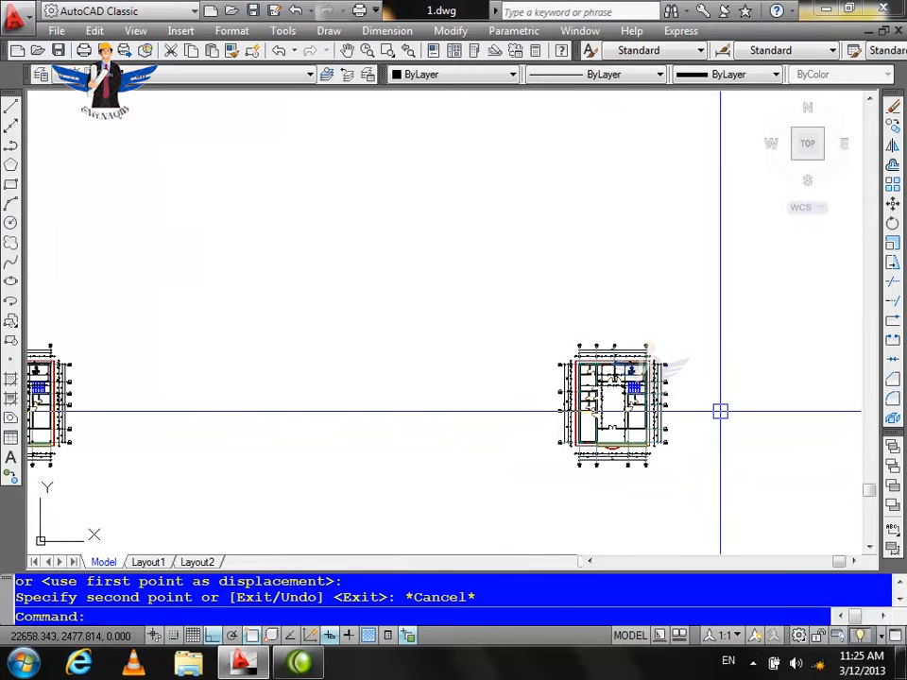
Rotate the copied floor plan by 180 degrees about a base point beside its lower edge.
scroll(706, 416, up, 5)
text(ro)
key(Return)
click(699, 167)
scroll(697, 168, down, 2)
click(363, 307)
key(Return)
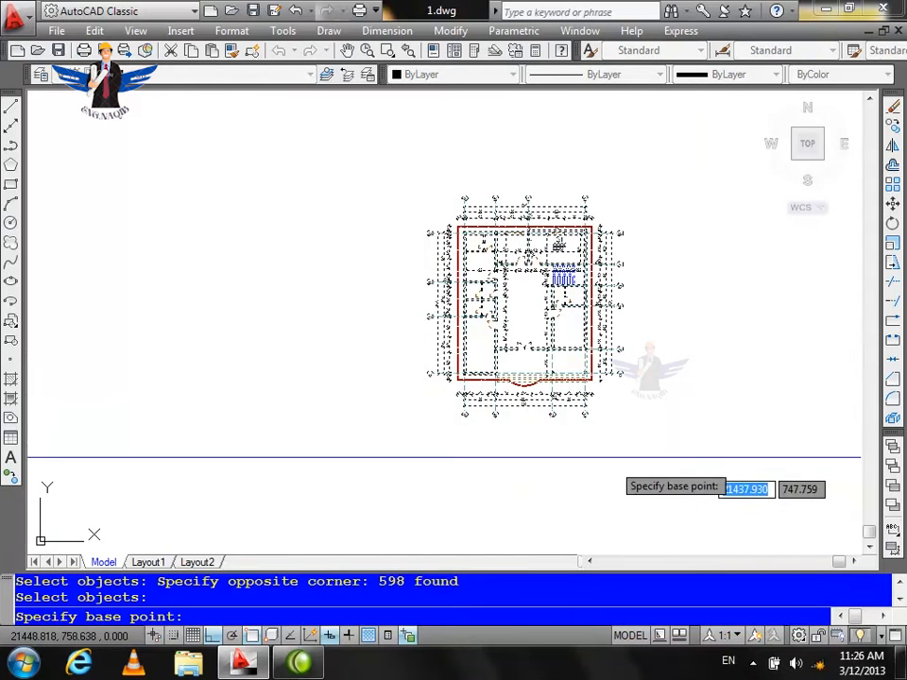
click(617, 457)
scroll(571, 266, down, 5)
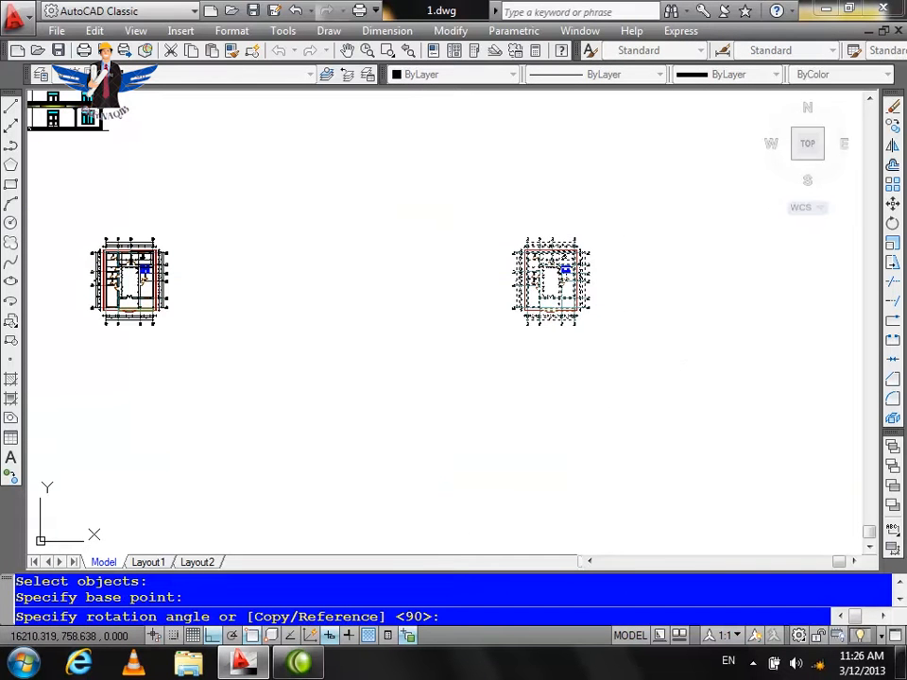
click(467, 231)
scroll(661, 425, up, 8)
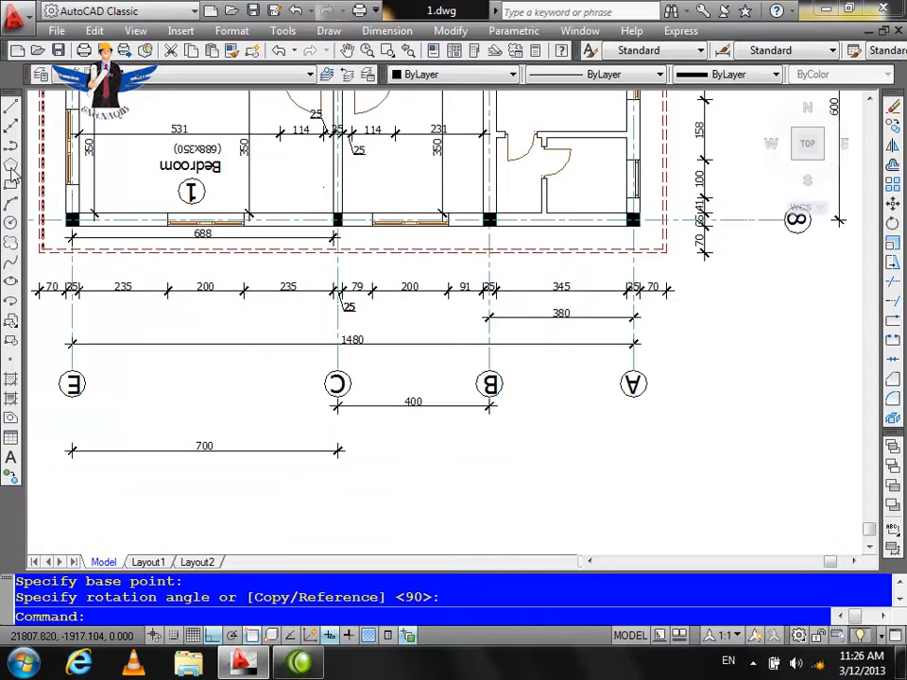
Place a horizontal construction line across the rotated plan, through the lower flight of the stairs.
middle_drag(164, 253, 395, 485)
scroll(412, 246, up, 6)
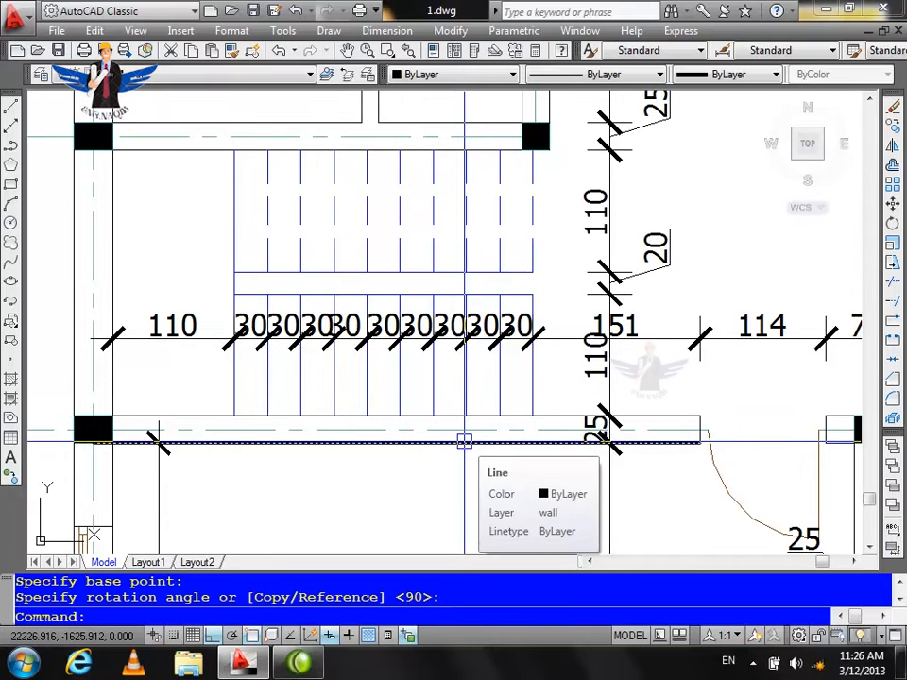
text(xl)
key(Return)
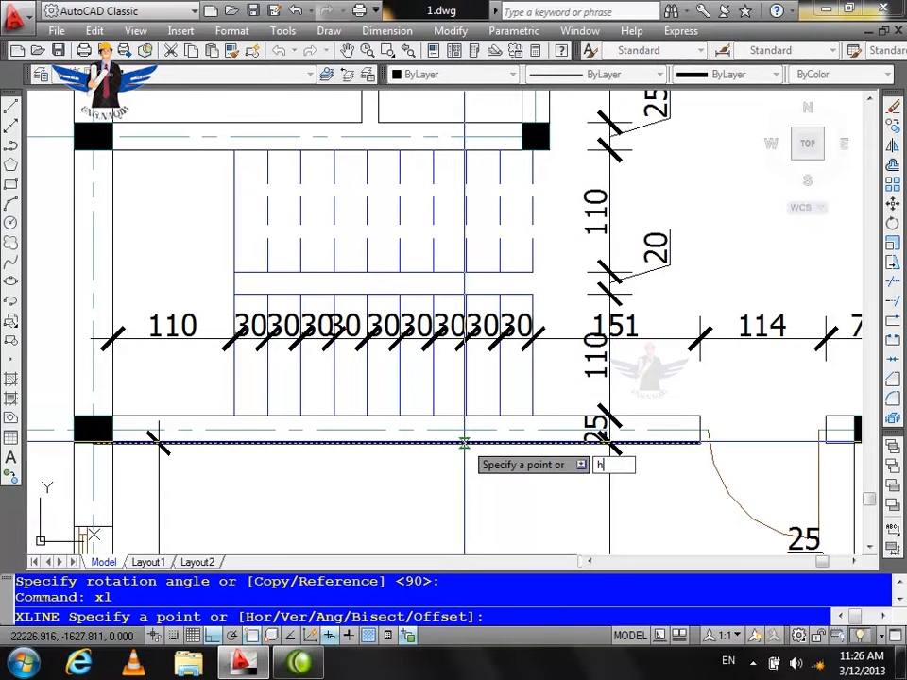
text(h)
key(Return)
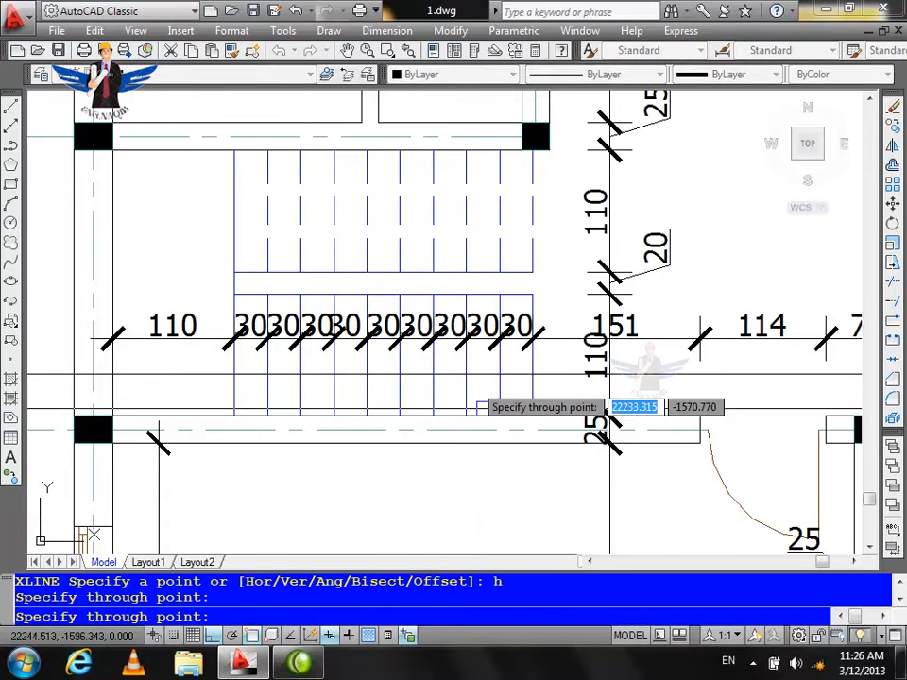
scroll(466, 375, down, 5)
key(Escape)
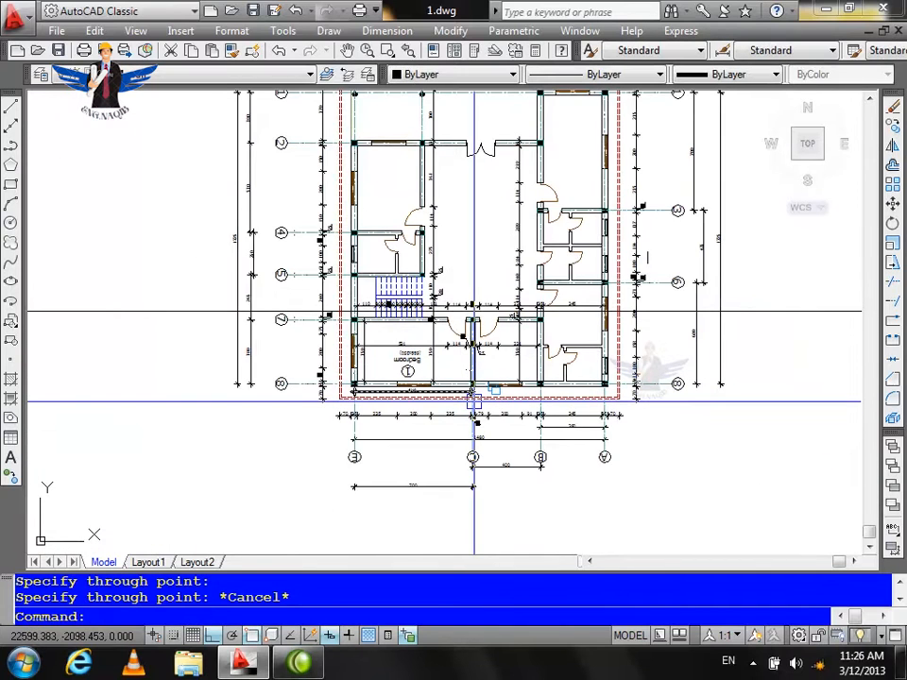
Draw one vertical line on each side of the rotated plan, both crossing the horizontal construction line.
text(l)
key(Return)
scroll(340, 389, down, 2)
click(618, 293)
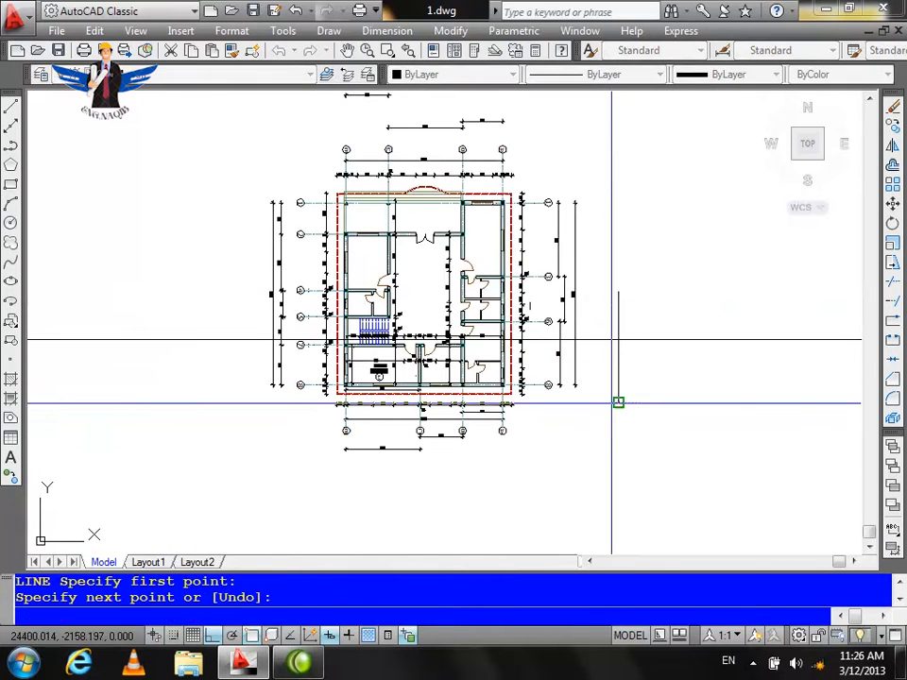
key(Return)
key(Return)
click(205, 301)
click(187, 399)
key(Return)
key(Escape)
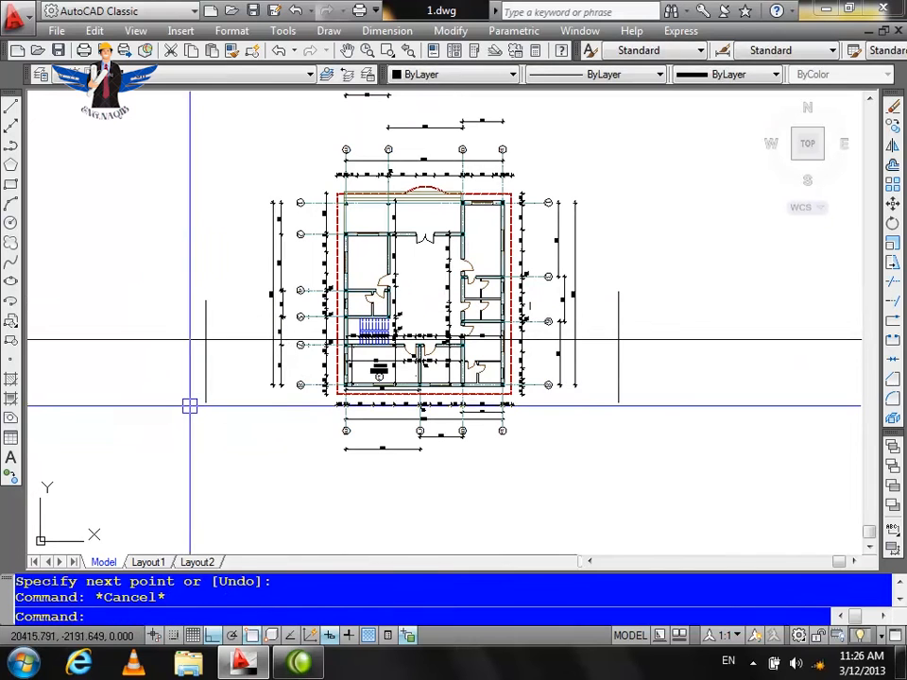
Trim the horizontal construction line at the two vertical lines and delete those boundary lines.
text(tr)
key(Return)
key(Return)
click(153, 337)
click(689, 338)
key(Escape)
click(617, 374)
key(Delete)
scroll(406, 338, up, 6)
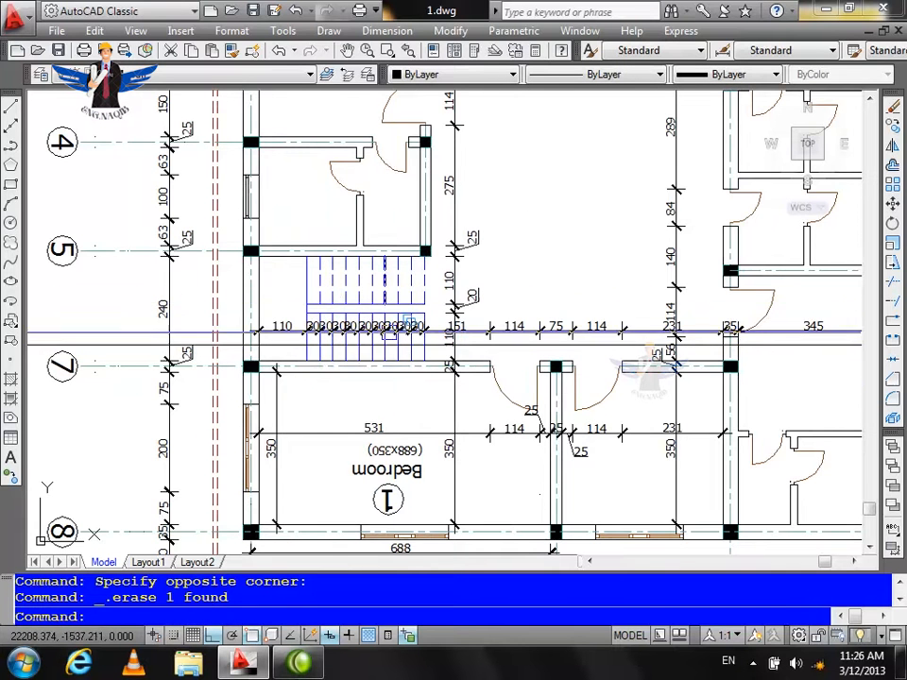
Delete the three detached dimensions above the rotated plan, together with the D and E grid bubbles there.
scroll(406, 444, down, 10)
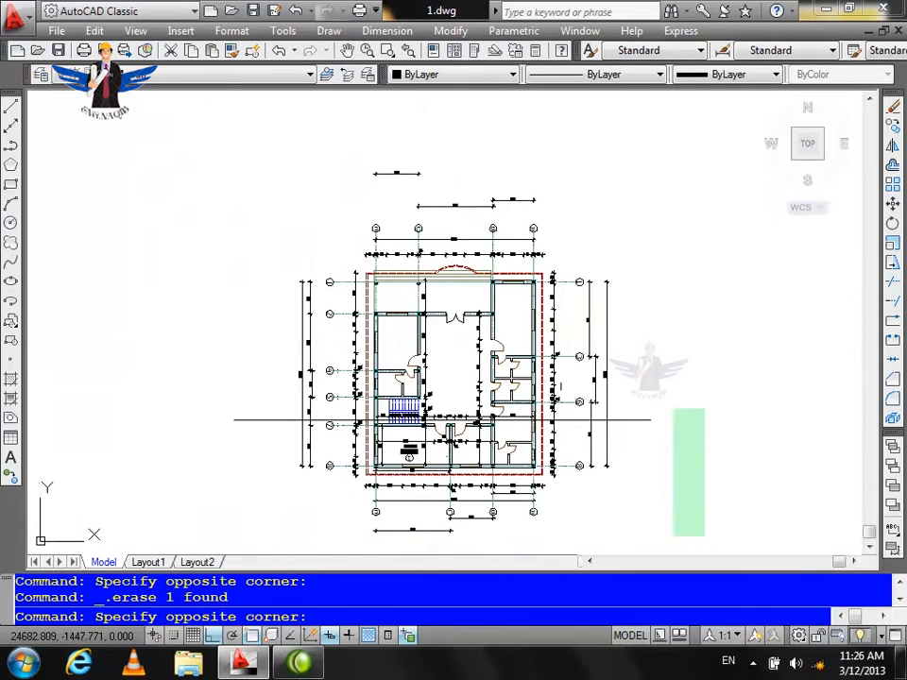
click(705, 536)
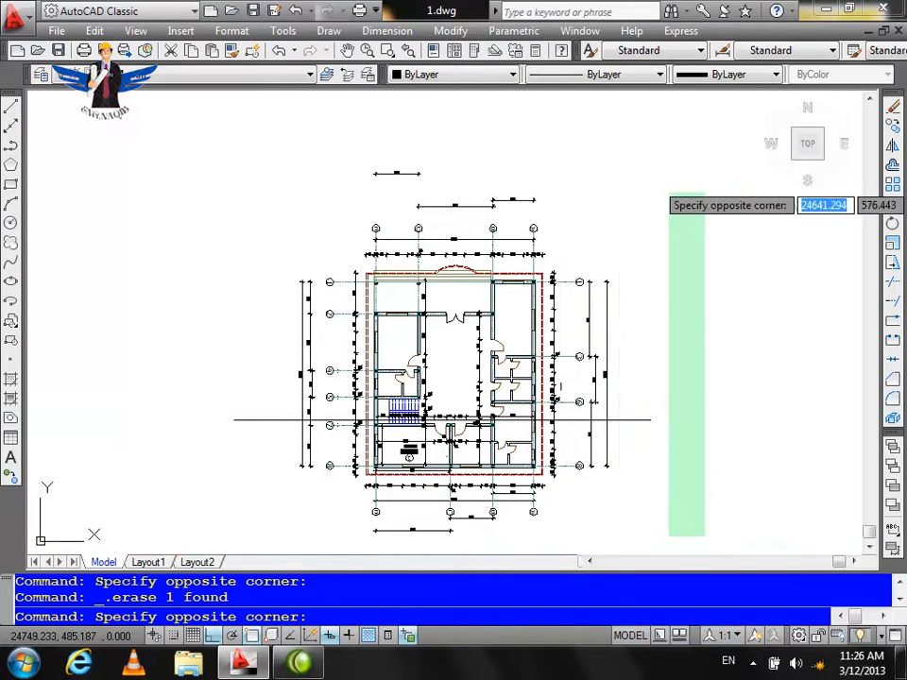
click(735, 376)
click(613, 147)
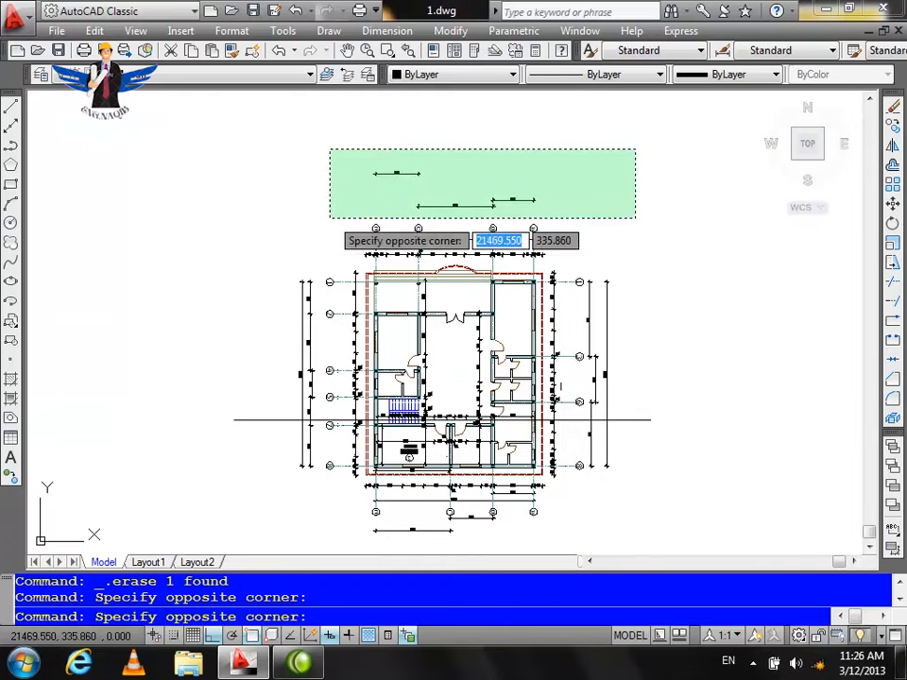
click(324, 200)
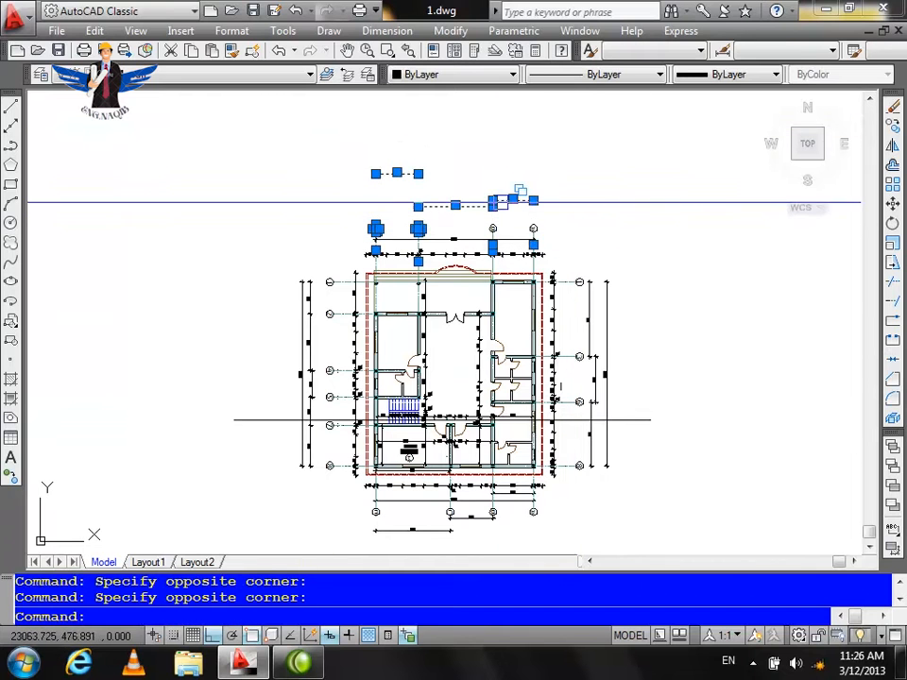
click(623, 166)
click(553, 211)
scroll(454, 343, down, 3)
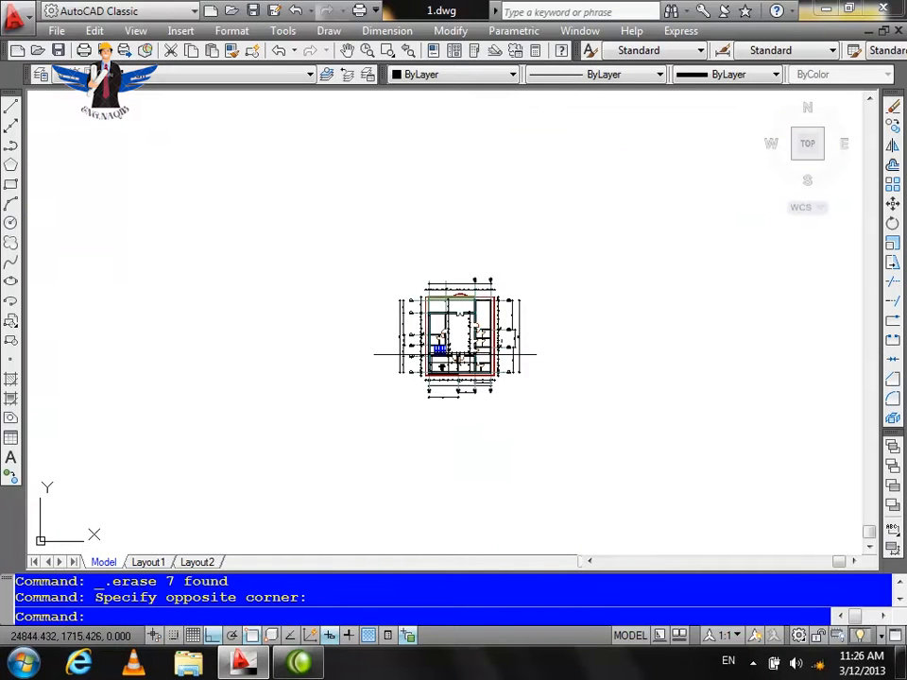
scroll(543, 219, up, 4)
key(Escape)
Draw a long horizontal base line above the rotated plan, extending past both of its sides.
text(l)
key(Return)
scroll(486, 253, down, 2)
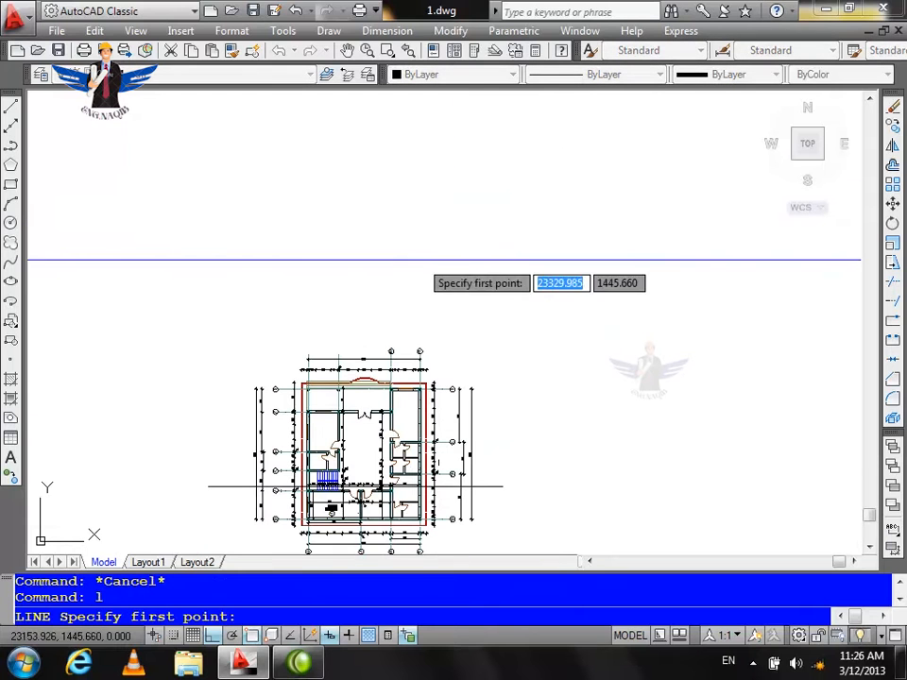
click(190, 270)
click(731, 270)
key(Return)
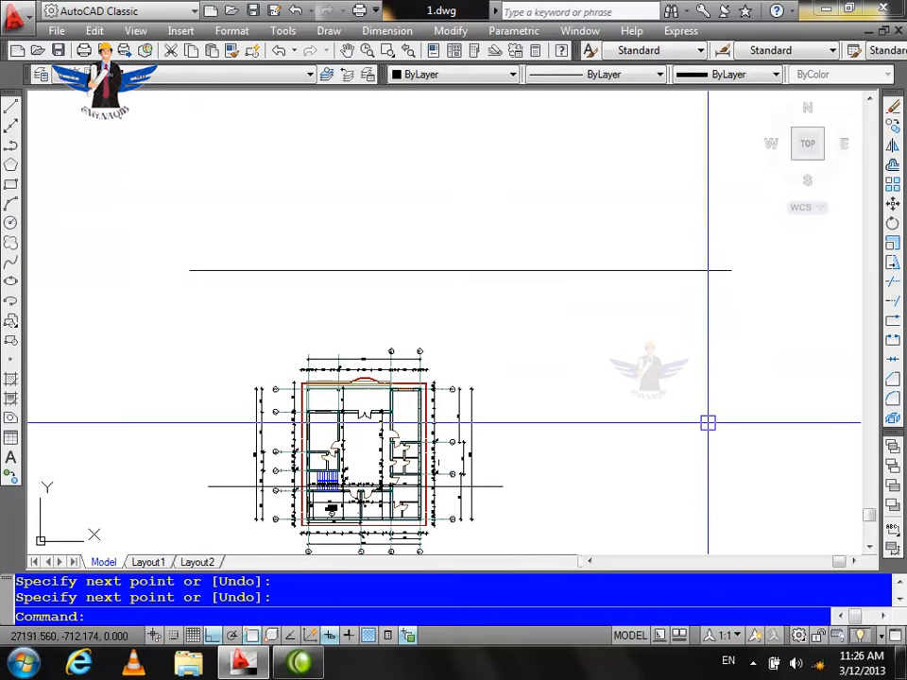
Place vertical construction lines through the wall axes A, B, D and E cut by the section line.
text(xl)
key(Return)
text(v)
key(Return)
scroll(378, 360, up, 4)
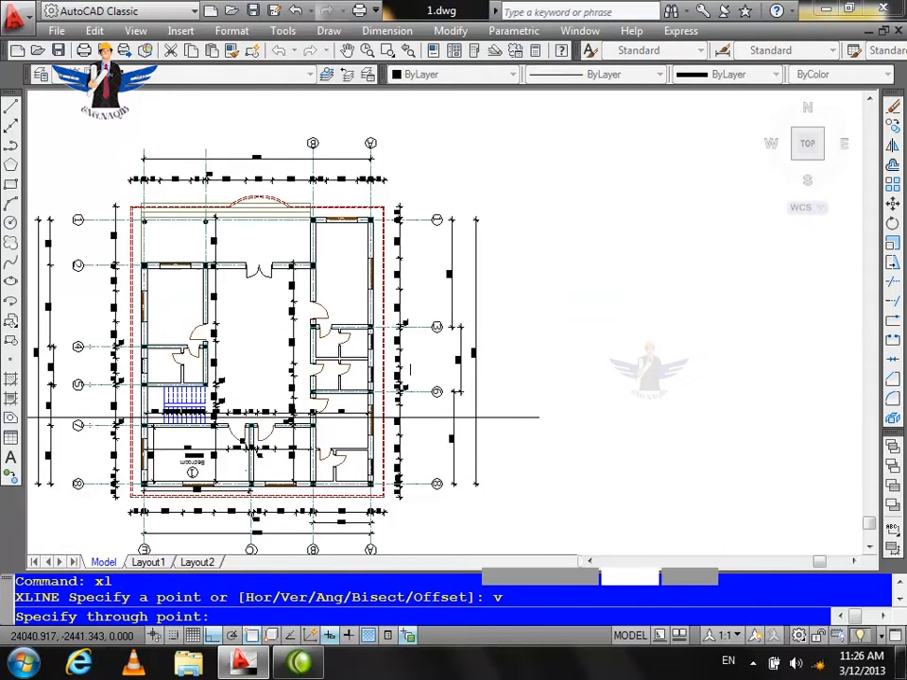
scroll(332, 378, up, 5)
click(316, 414)
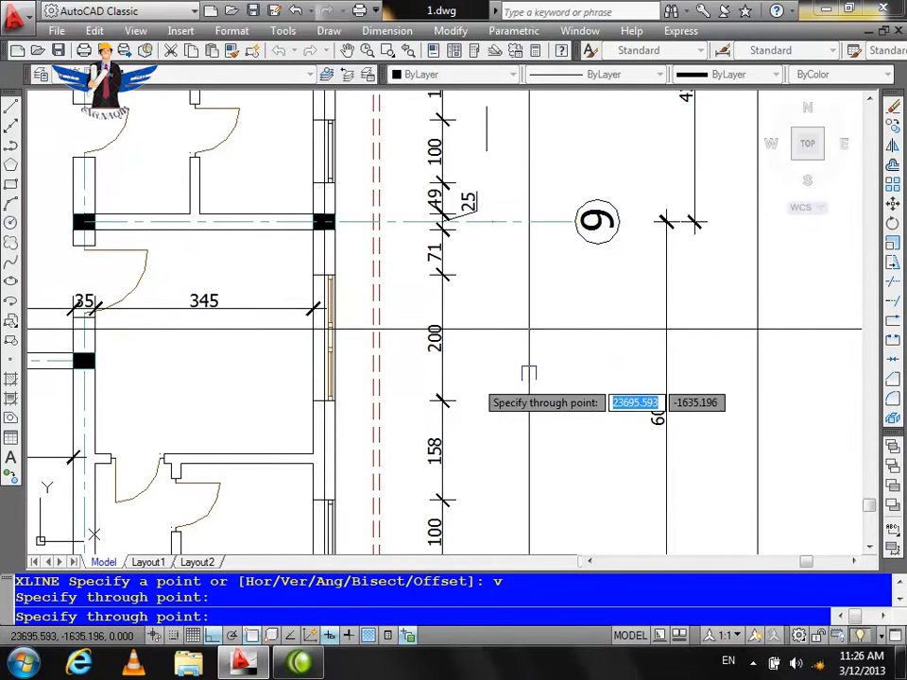
click(83, 399)
scroll(479, 360, down, 3)
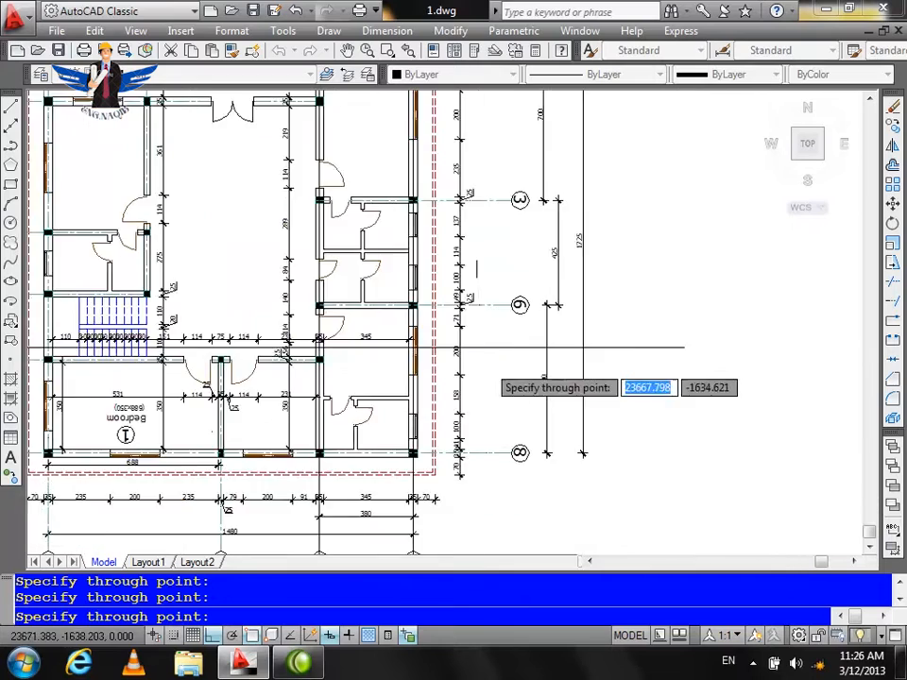
scroll(273, 367, up, 5)
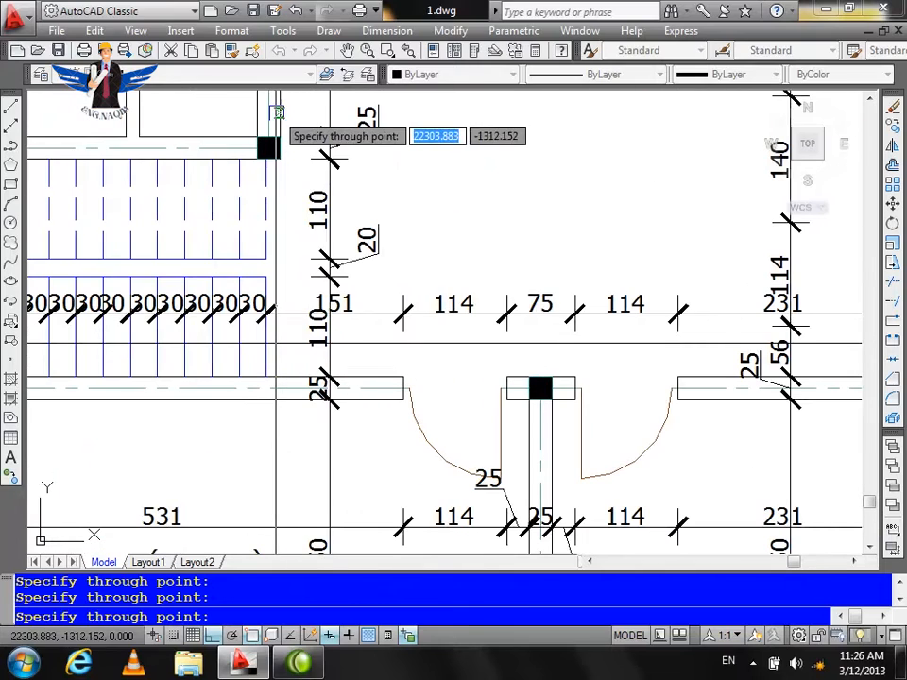
scroll(310, 302, down, 5)
scroll(391, 333, up, 4)
scroll(389, 328, up, 3)
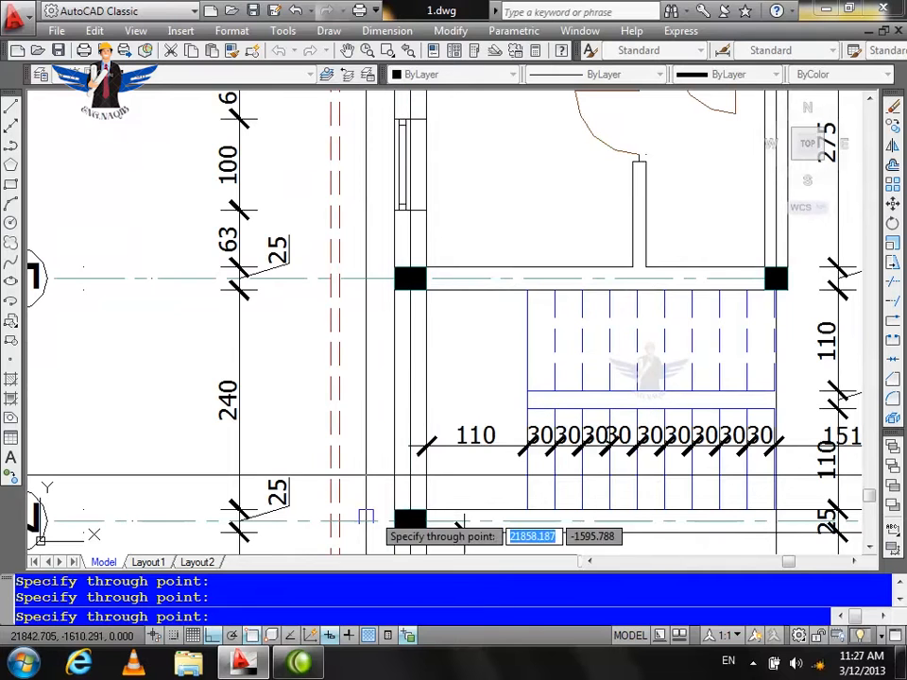
scroll(415, 462, down, 6)
scroll(480, 489, down, 2)
scroll(555, 278, up, 3)
key(Escape)
scroll(592, 349, down, 2)
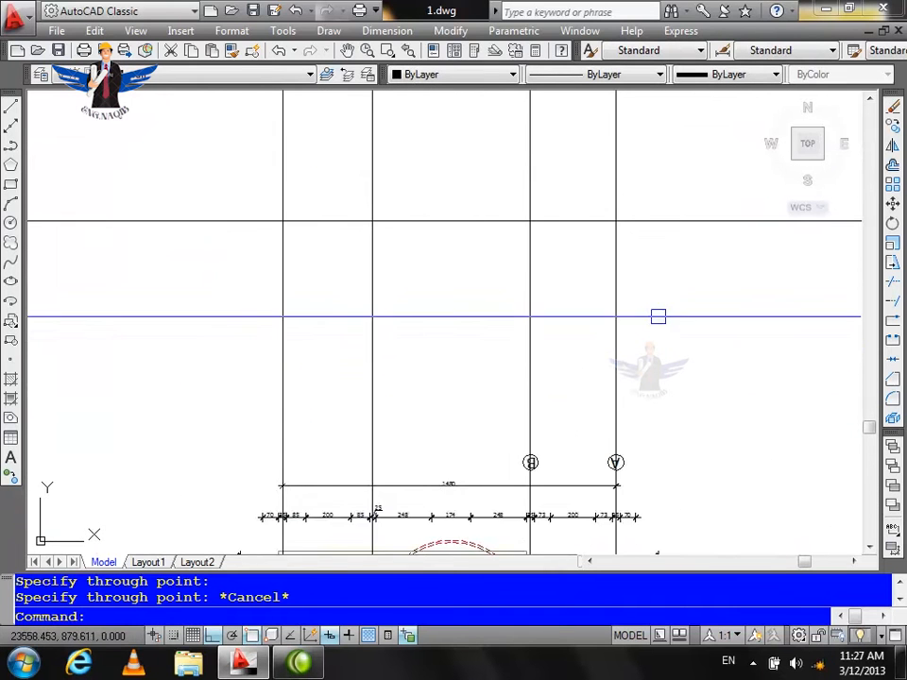
Offset the two outermost vertical construction lines, at axes A and E, by 17.5 to both sides.
scroll(677, 223, up, 1)
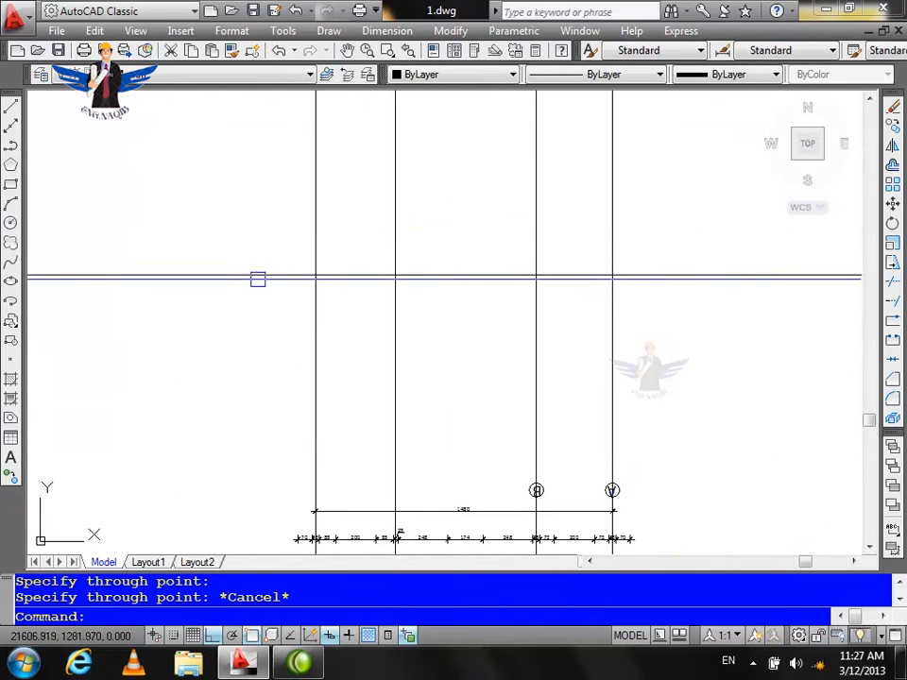
text(o)
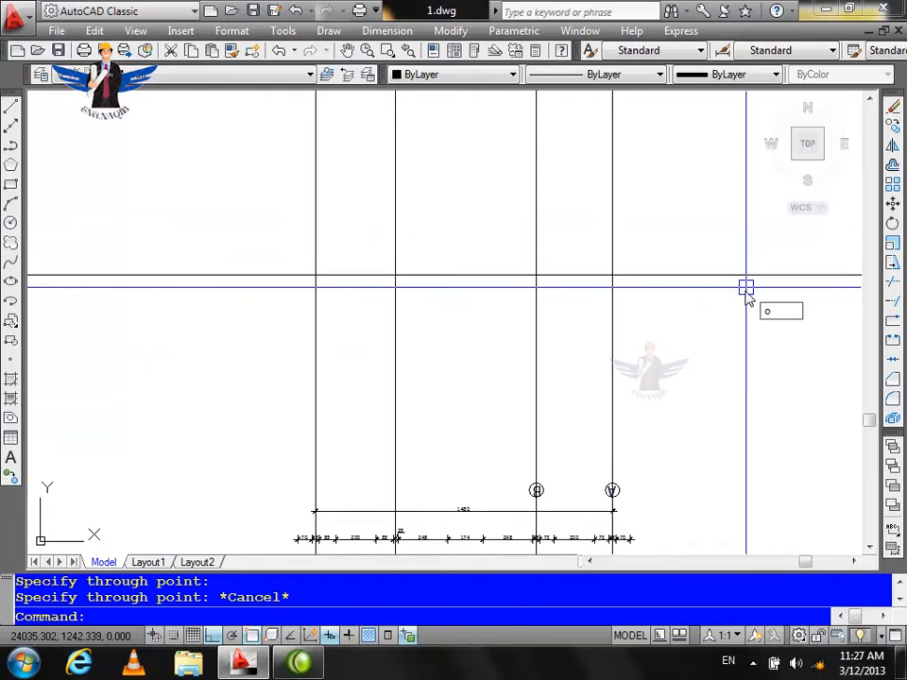
key(Return)
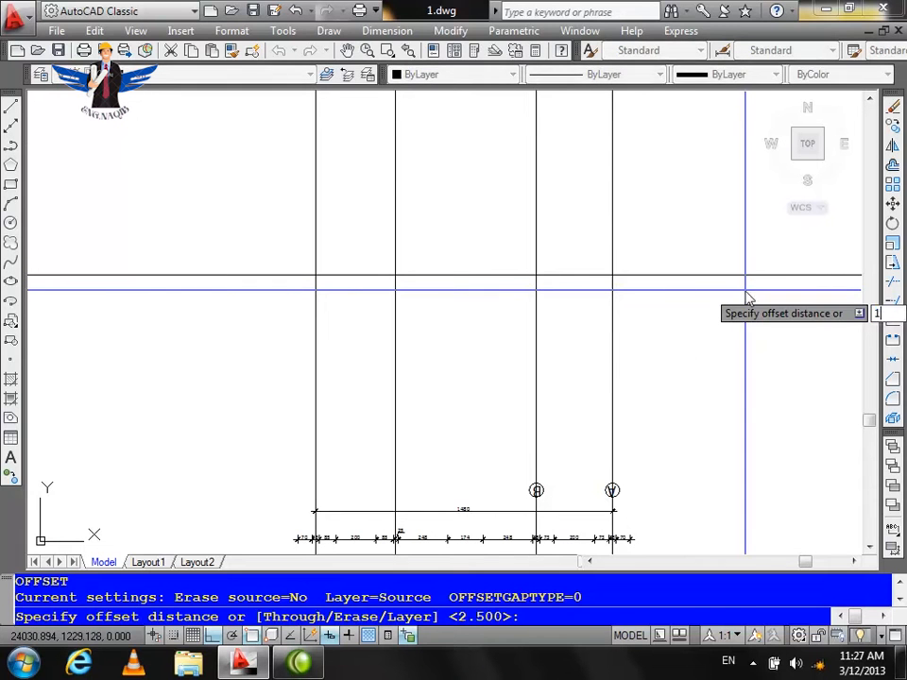
text(17.5)
key(Return)
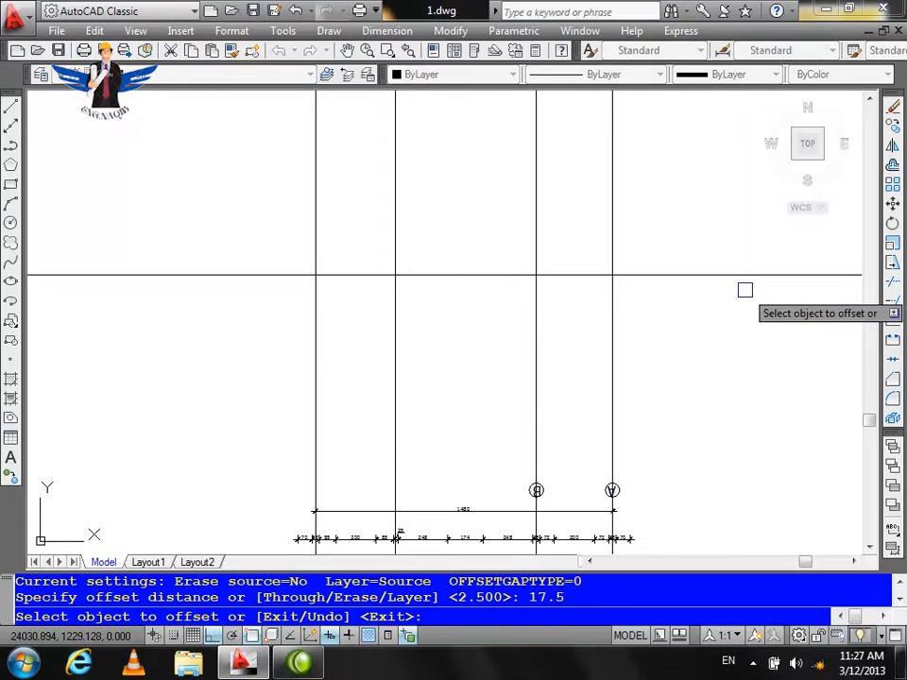
click(612, 242)
click(627, 229)
scroll(614, 239, up, 5)
scroll(661, 248, down, 2)
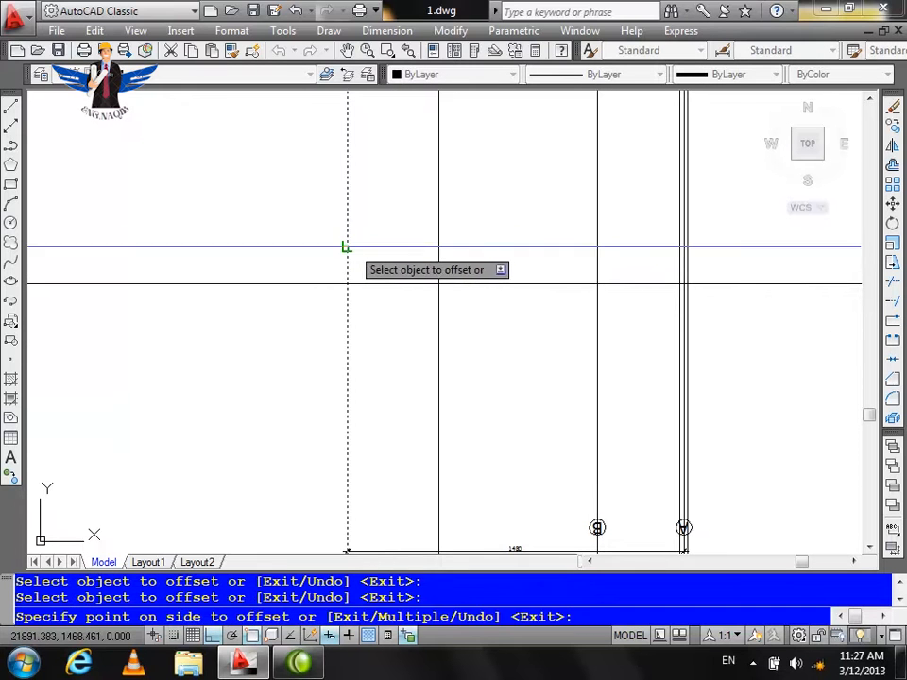
click(352, 247)
click(343, 250)
scroll(348, 253, up, 3)
key(Return)
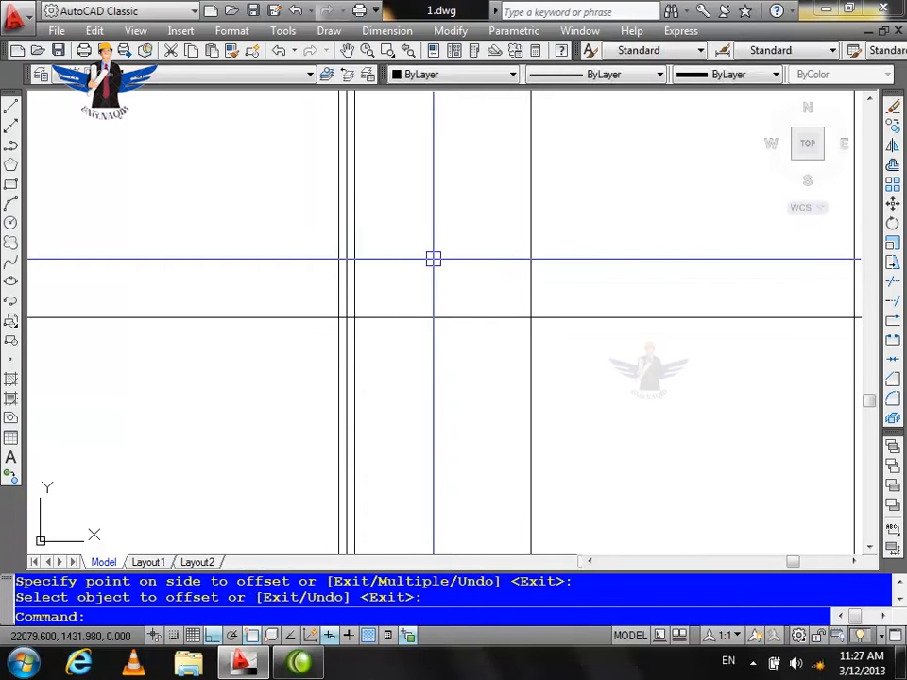
Offset the two inner vertical construction lines, at axes B and D, by 12.5 to both sides.
key(Return)
text(12.5)
key(Return)
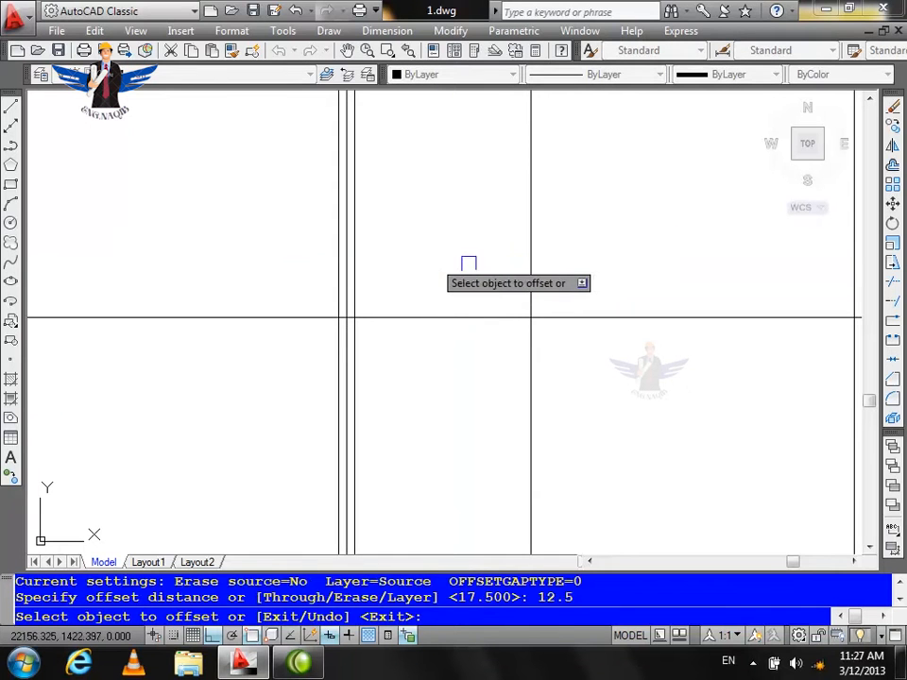
click(529, 262)
click(543, 264)
scroll(546, 265, up, 3)
scroll(557, 277, down, 3)
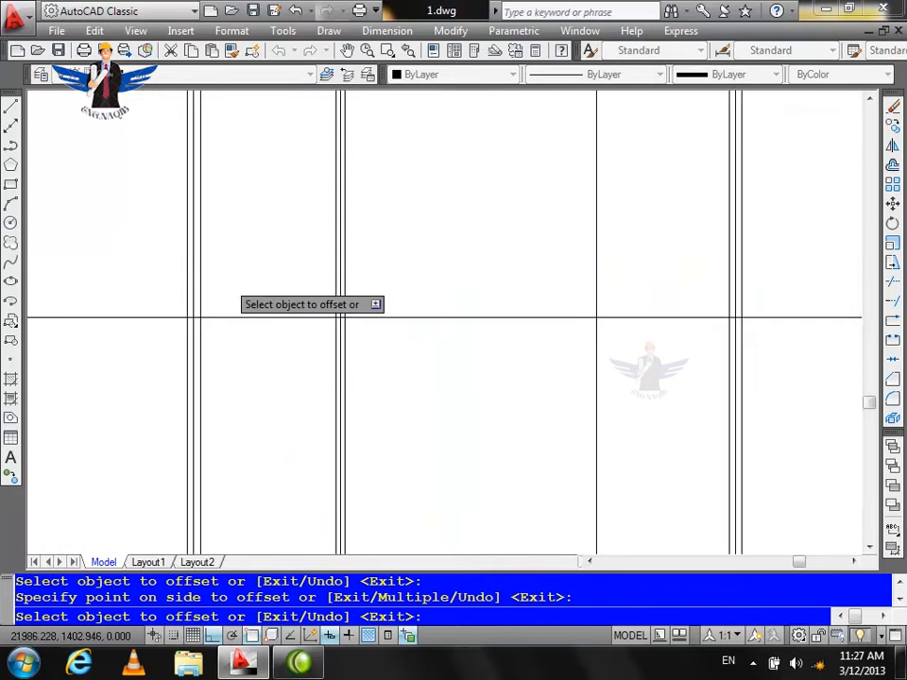
click(603, 275)
click(547, 283)
scroll(604, 288, up, 6)
click(586, 286)
click(620, 291)
scroll(605, 268, down, 4)
key(Escape)
key(Escape)
Erase the middle line of each vertical triple at axes A, B, D and E, keeping only the wall face lines.
scroll(774, 334, up, 2)
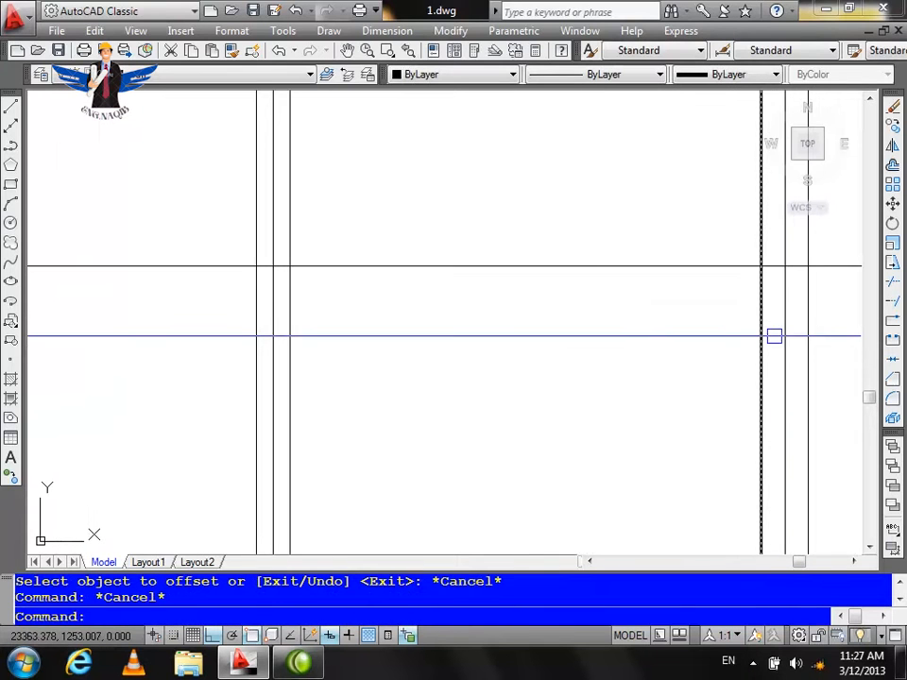
click(794, 348)
key(Delete)
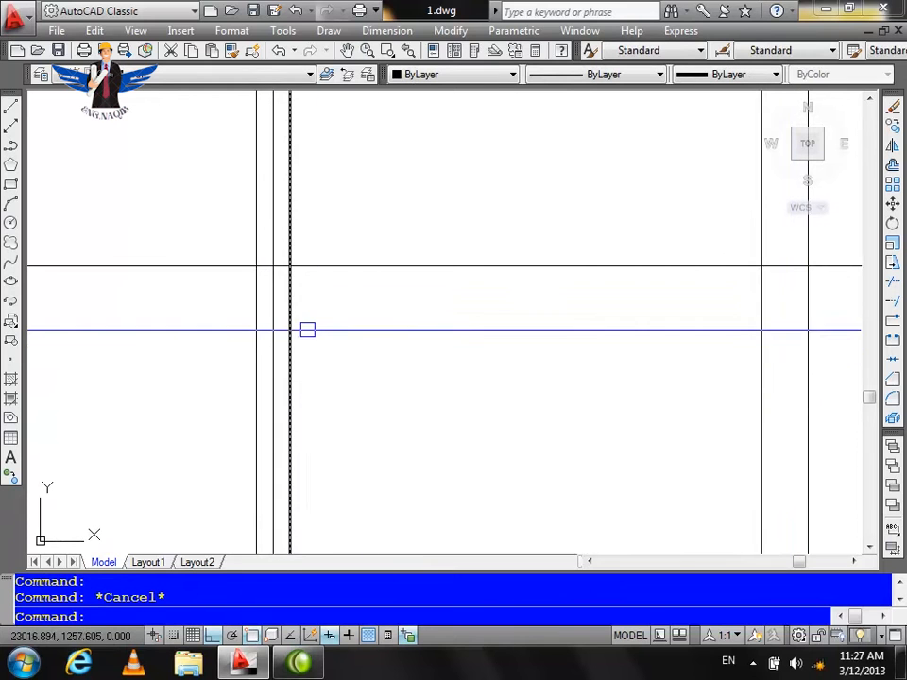
key(Delete)
scroll(566, 319, down, 4)
scroll(269, 322, up, 3)
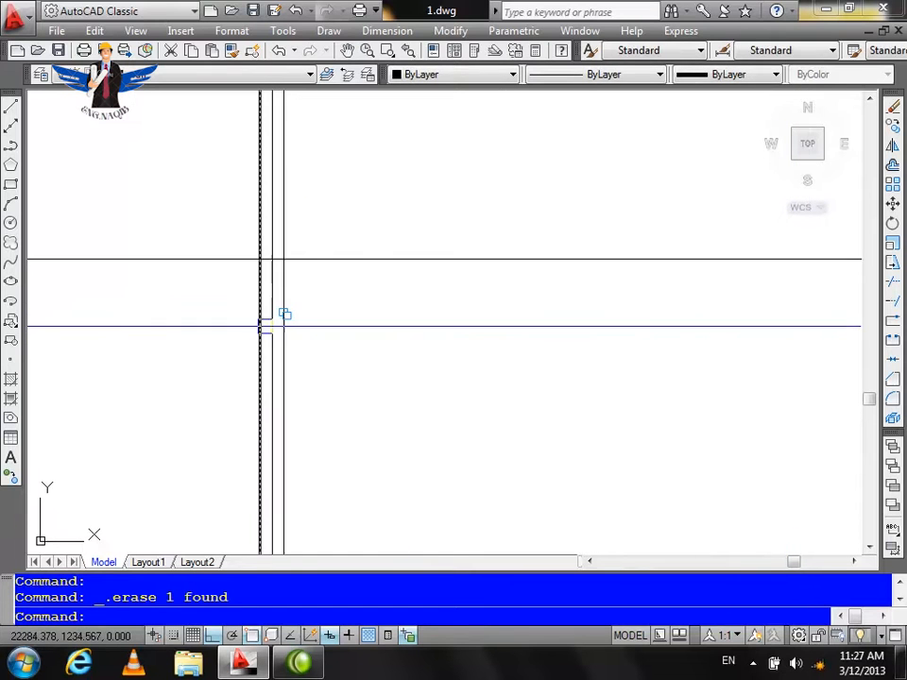
scroll(269, 323, down, 2)
scroll(85, 320, up, 3)
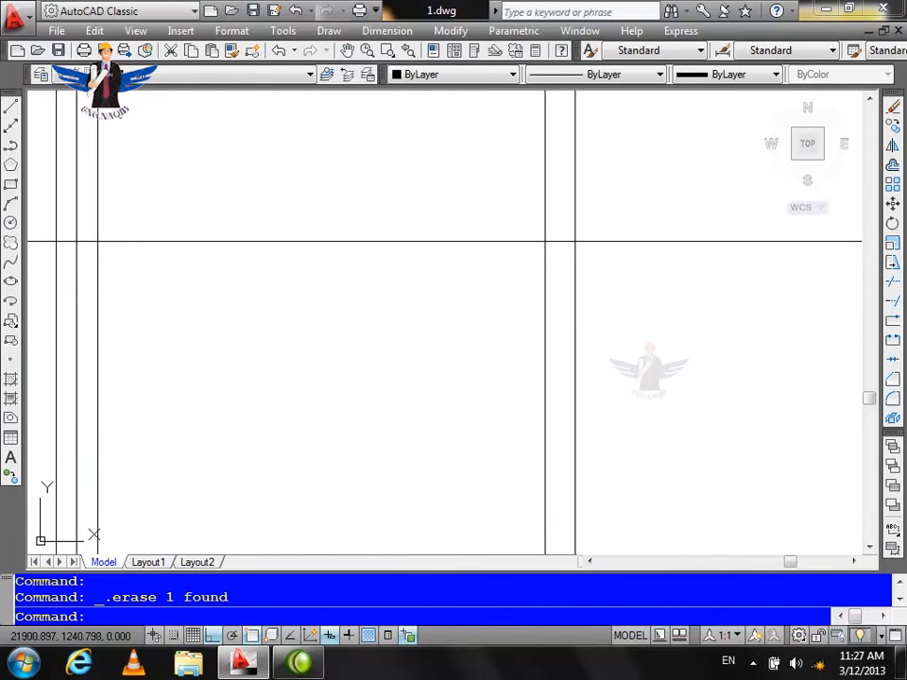
click(81, 320)
click(73, 321)
key(Delete)
scroll(392, 317, down, 6)
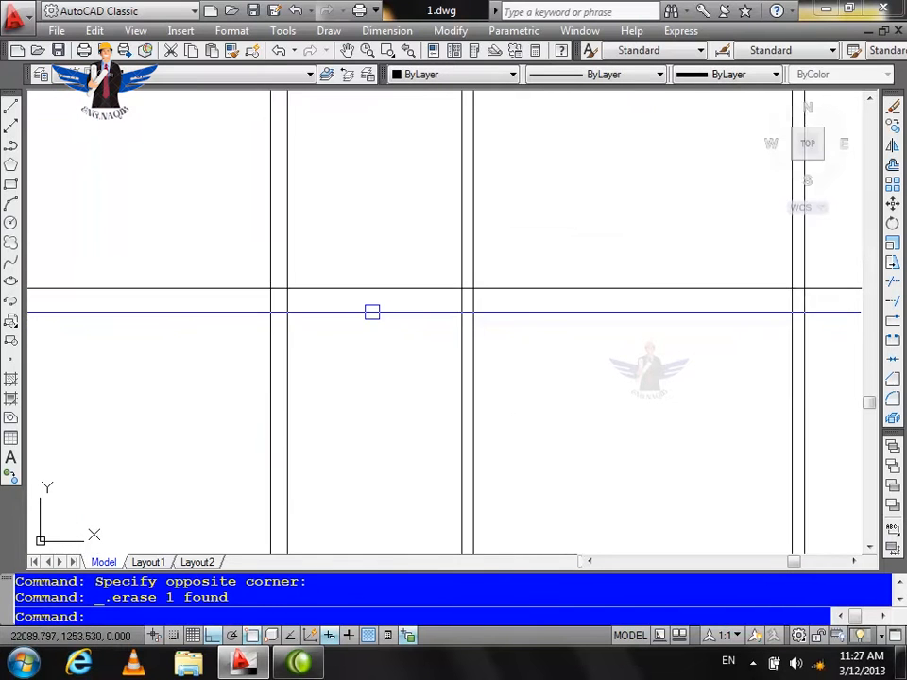
key(Escape)
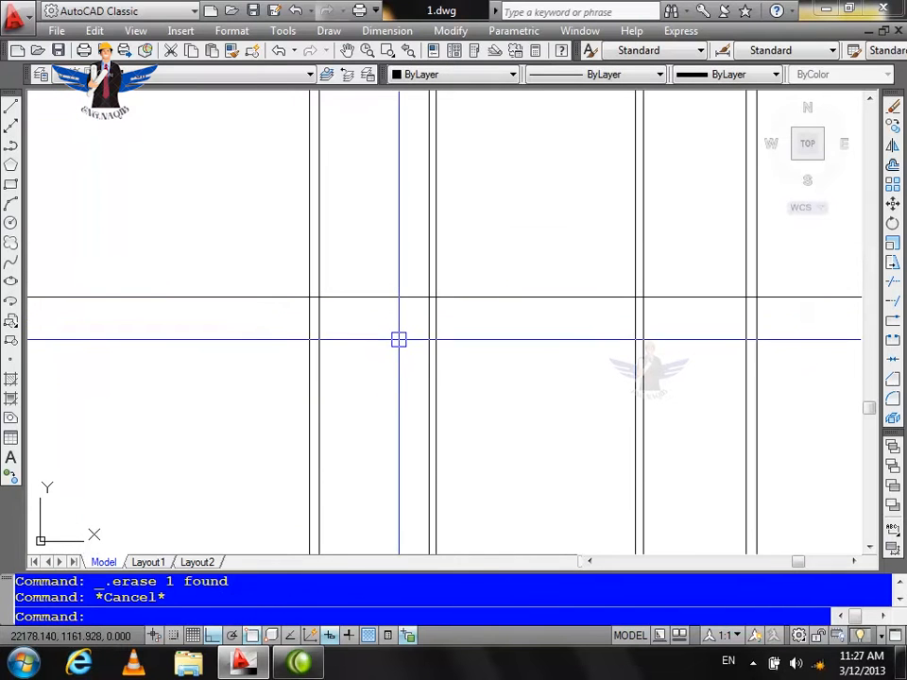
text(tr)
key(Return)
key(Return)
key(Escape)
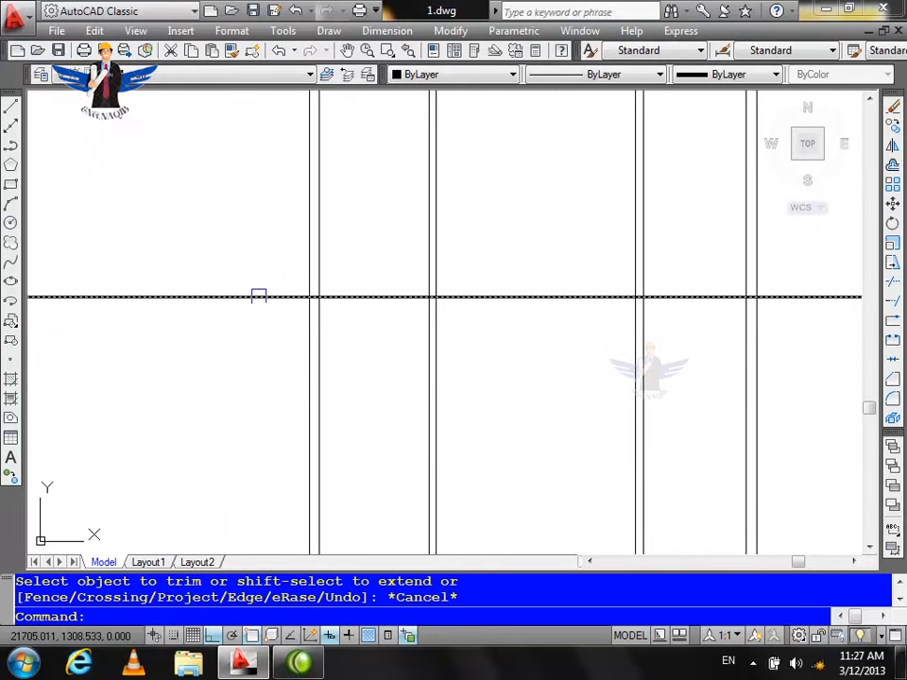
key(Escape)
Offset the horizontal base line upward by 300.
scroll(415, 325, down, 3)
scroll(387, 325, up, 2)
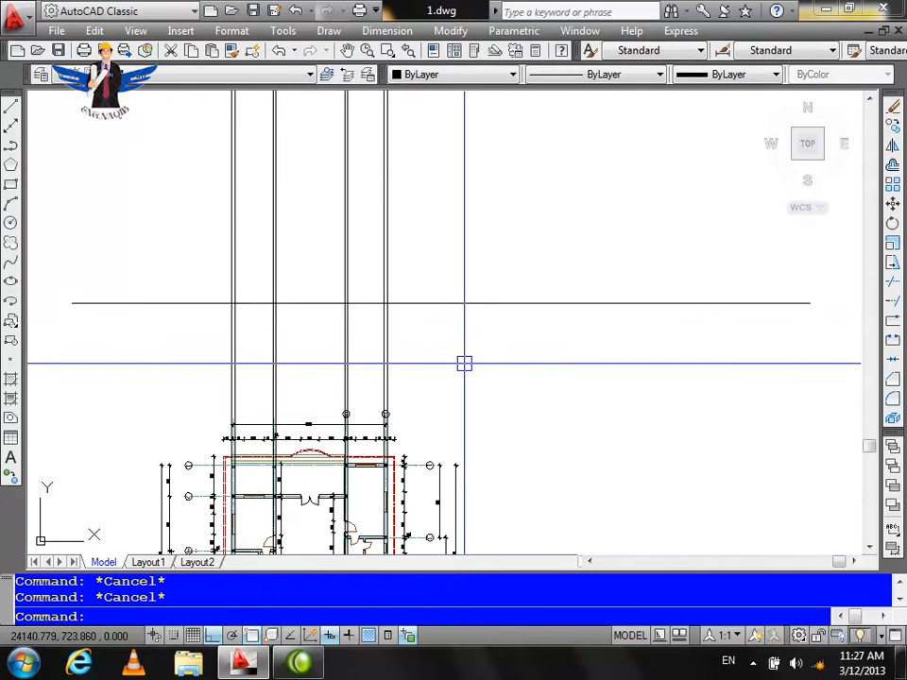
text(o)
key(Return)
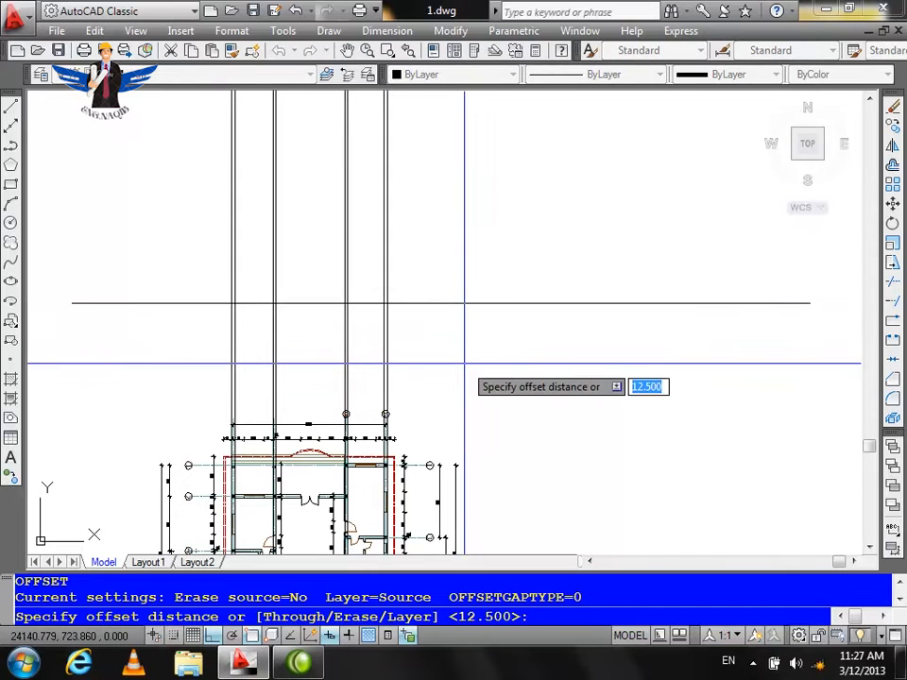
text(300)
key(Return)
click(502, 302)
click(491, 235)
Trim off all the vertical wall lines above the upper horizontal line.
key(Escape)
text(tr)
key(Return)
key(Return)
click(484, 200)
click(122, 244)
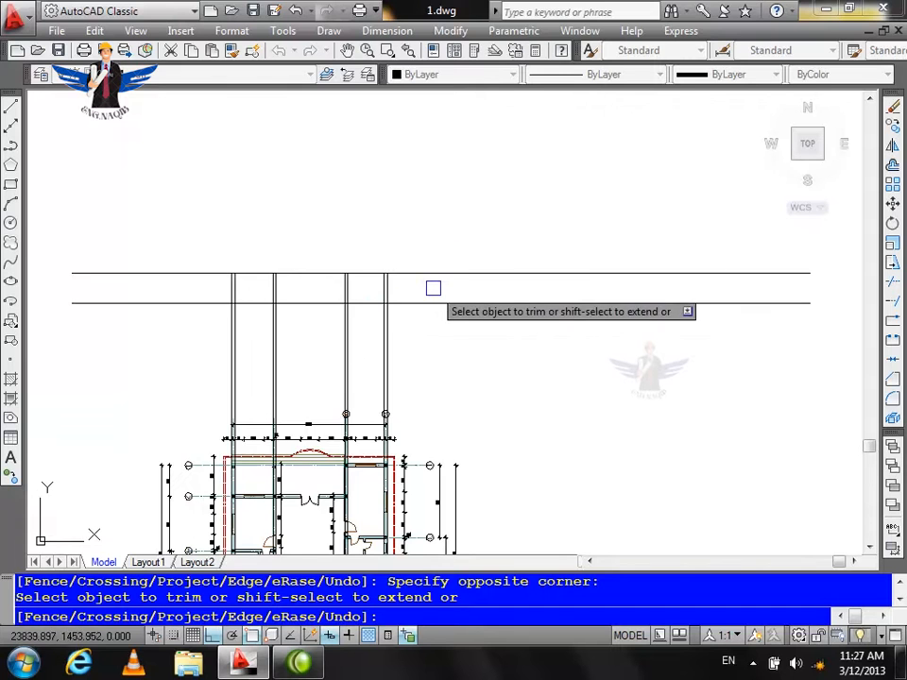
Trim the overhanging ends of the upper and lower horizontal lines back to the outermost wall faces.
scroll(440, 288, up, 3)
click(400, 270)
scroll(483, 265, down, 4)
click(237, 261)
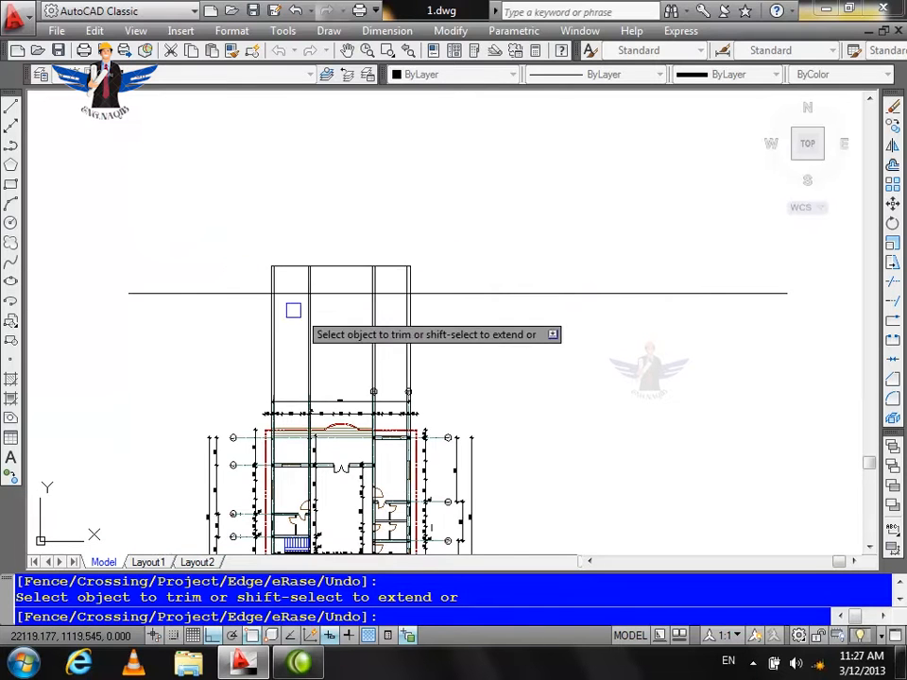
scroll(259, 310, up, 2)
click(626, 275)
click(239, 266)
click(229, 281)
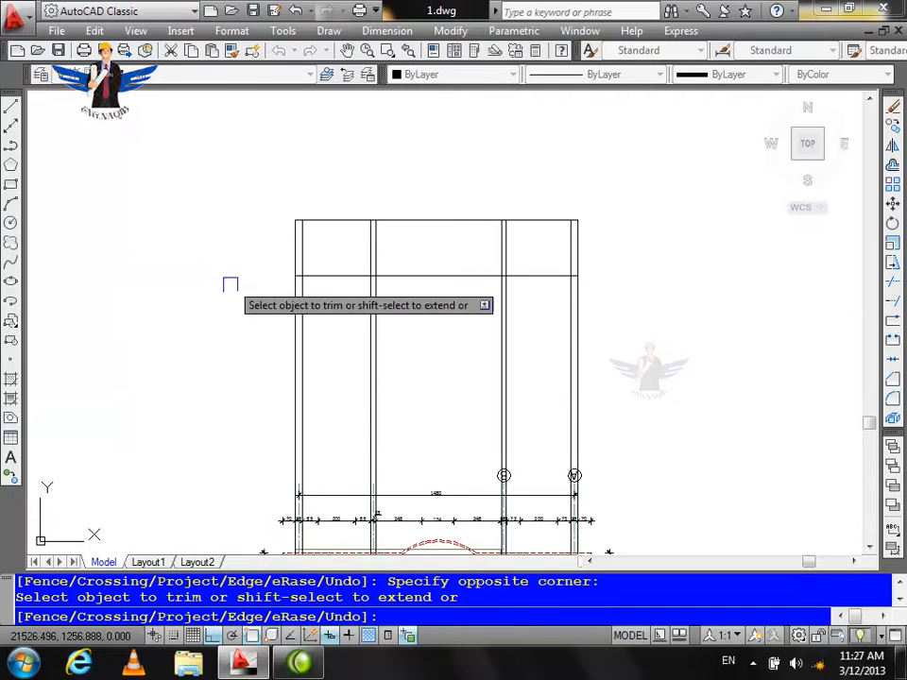
key(Escape)
key(Escape)
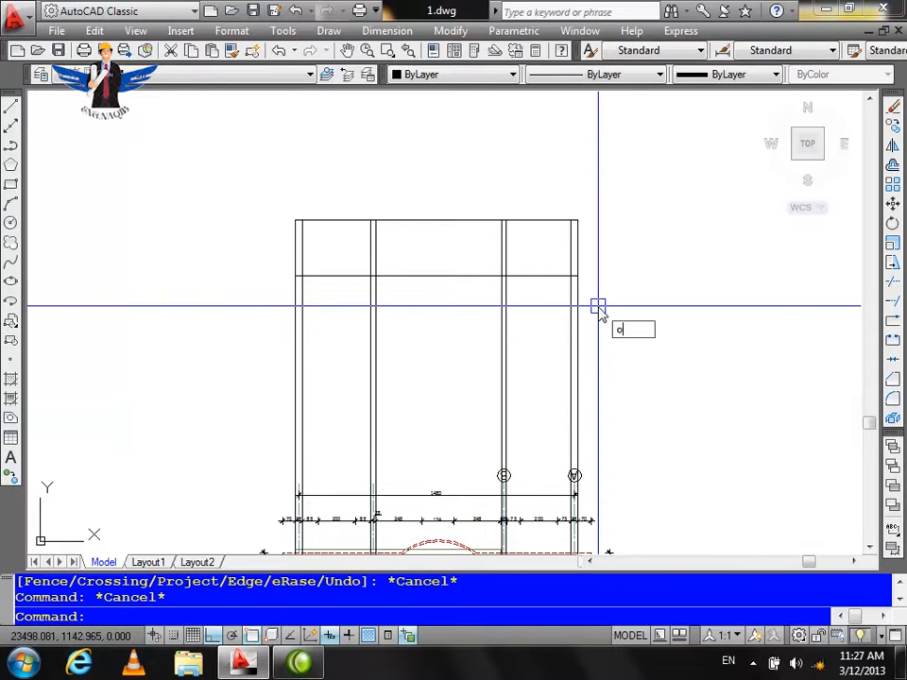
Offset the horizontal base line a short distance downward as the underside of the floor band.
text(o)
key(Return)
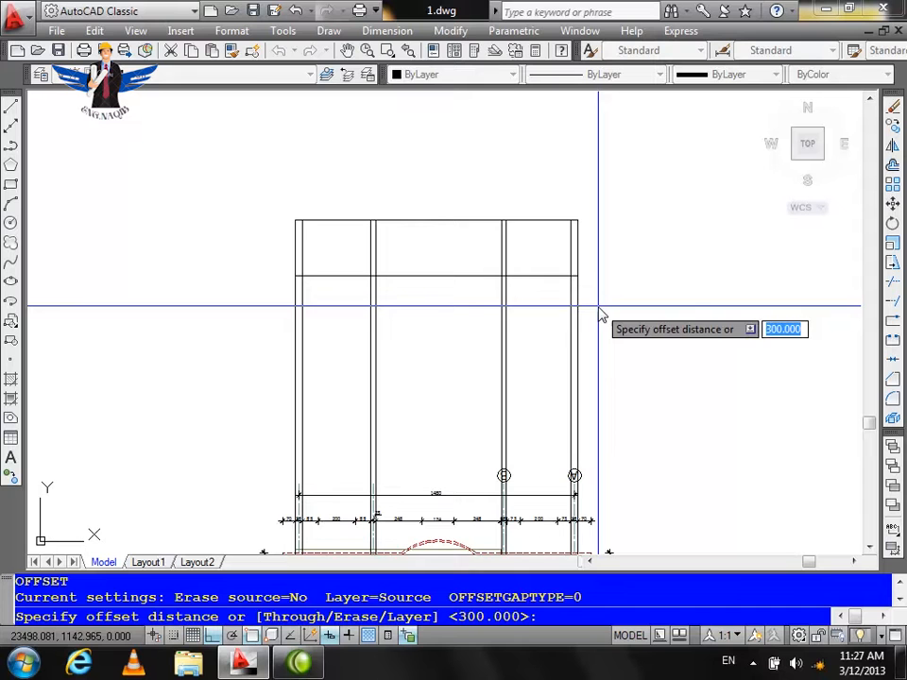
key(Return)
scroll(589, 294, up, 2)
click(522, 275)
click(542, 308)
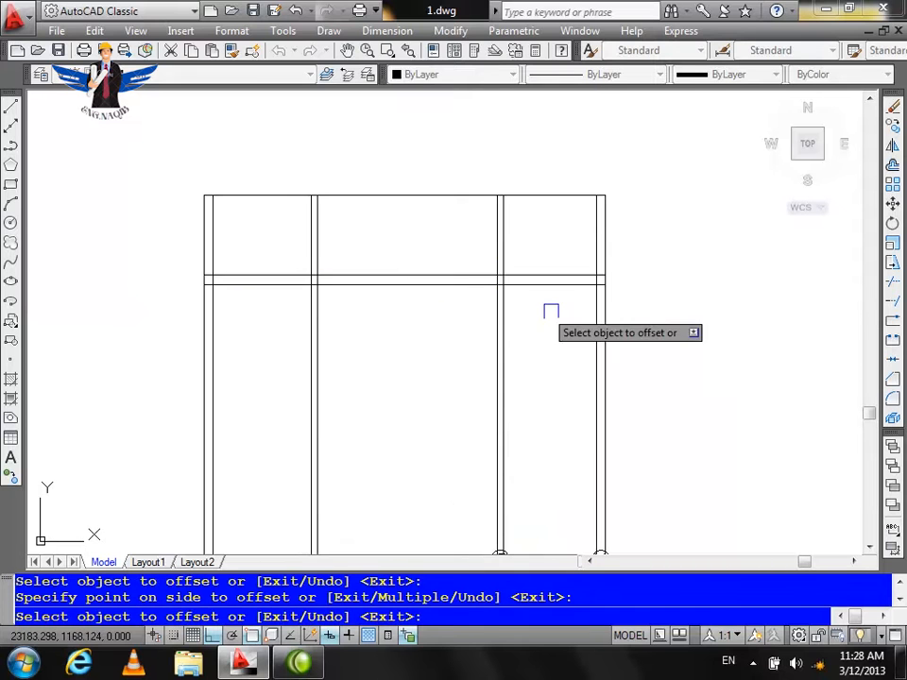
Offset the underside line of the floor band downward by 80.
scroll(639, 301, up, 2)
key(Return)
key(Return)
text(80)
key(Return)
click(464, 266)
click(476, 338)
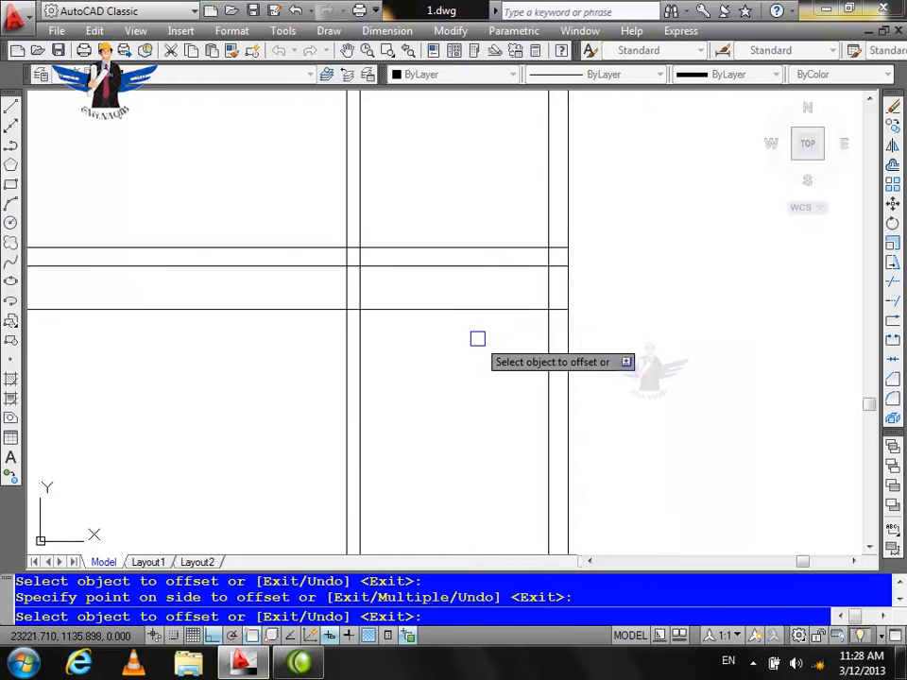
Offset the lowest horizontal line downward by 10 to form the bottom of the footing.
key(Return)
key(Return)
text(10)
key(Return)
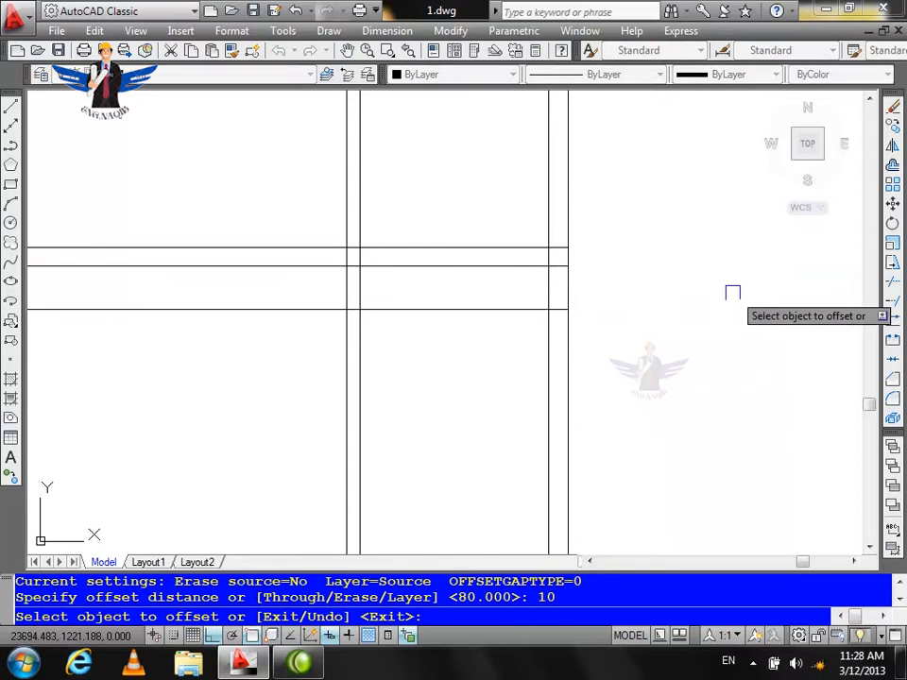
click(542, 310)
click(527, 357)
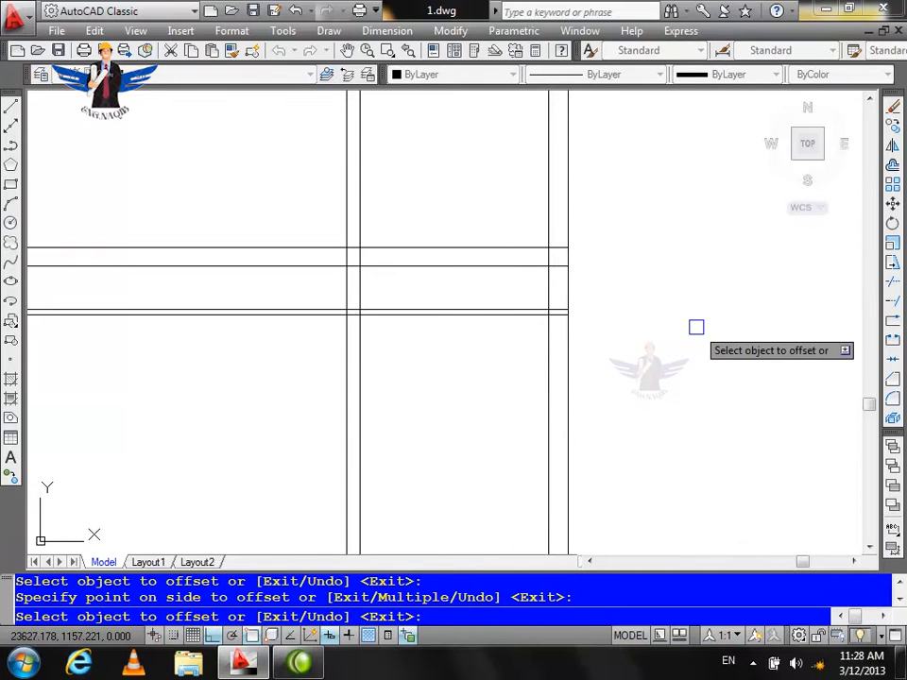
Offset the outer face line of the axis A wall inward by 60.
key(Return)
key(Return)
text(60)
key(Return)
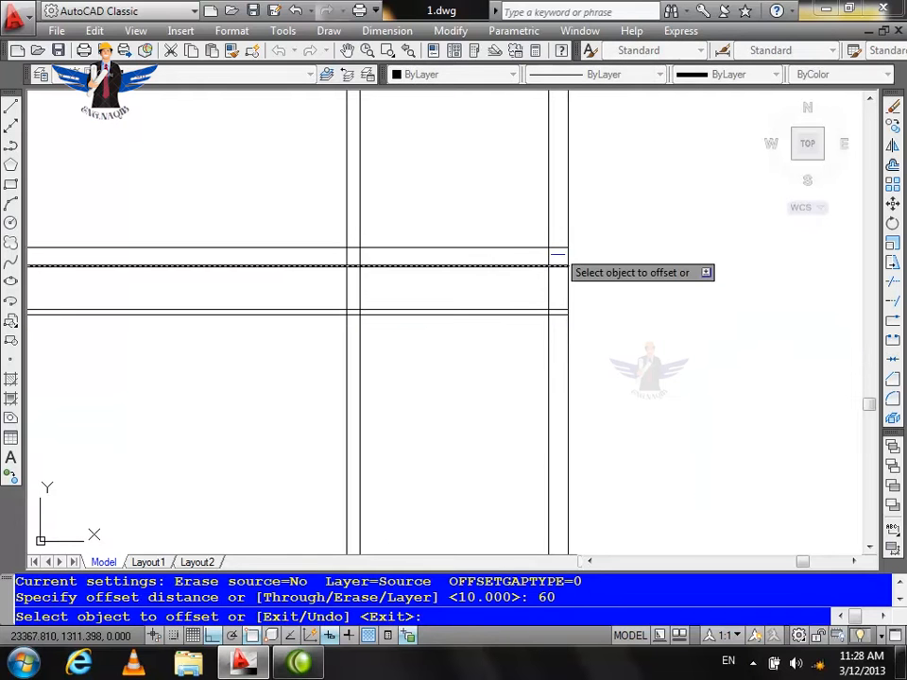
click(567, 226)
click(489, 215)
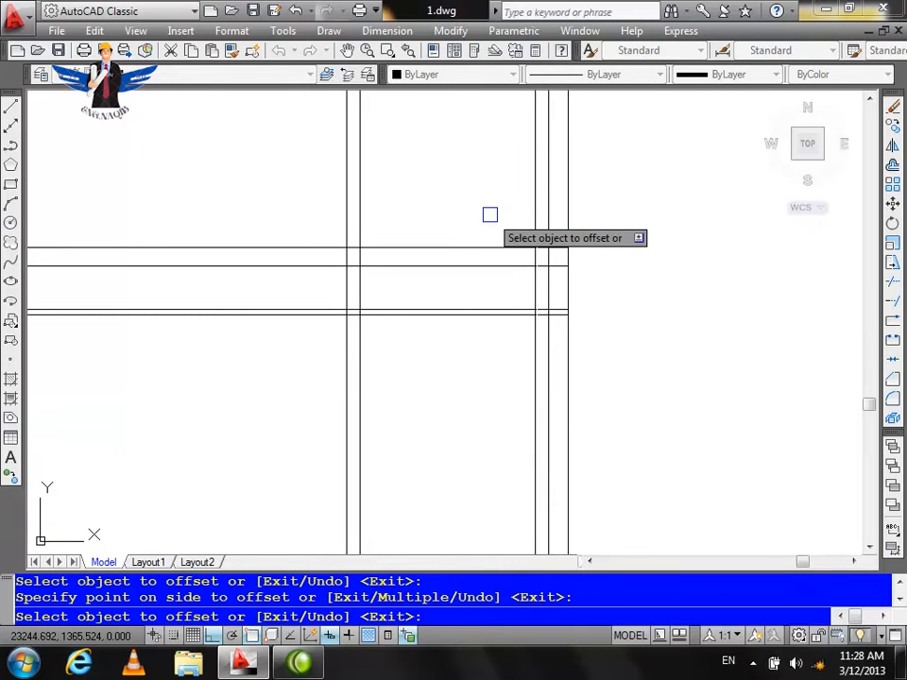
Offset the new inner line further inward and the outer face line outward, each by 10, at axis A.
key(Return)
key(Return)
text(10)
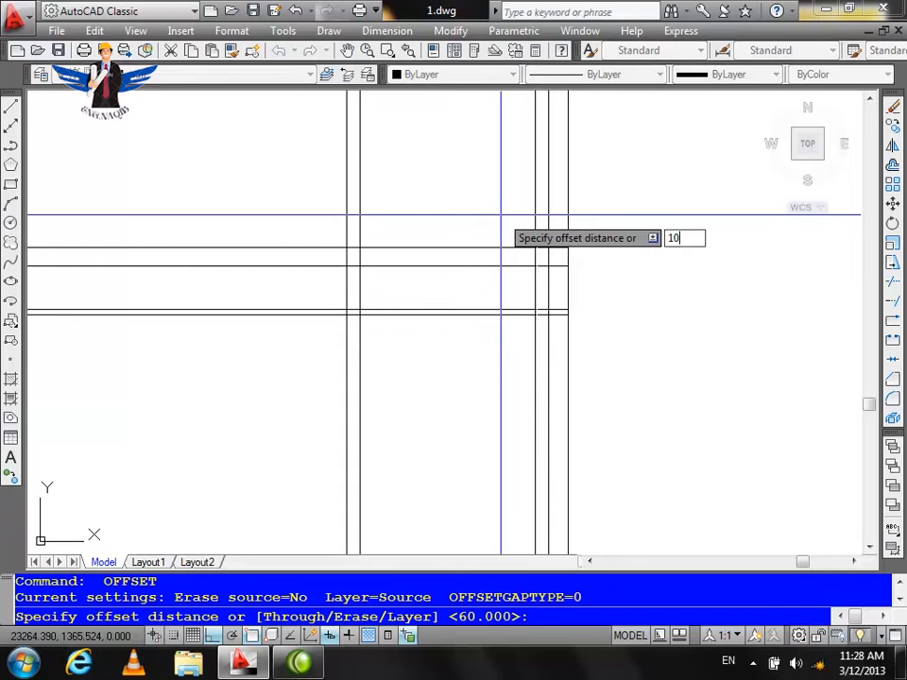
key(Return)
click(546, 223)
click(522, 220)
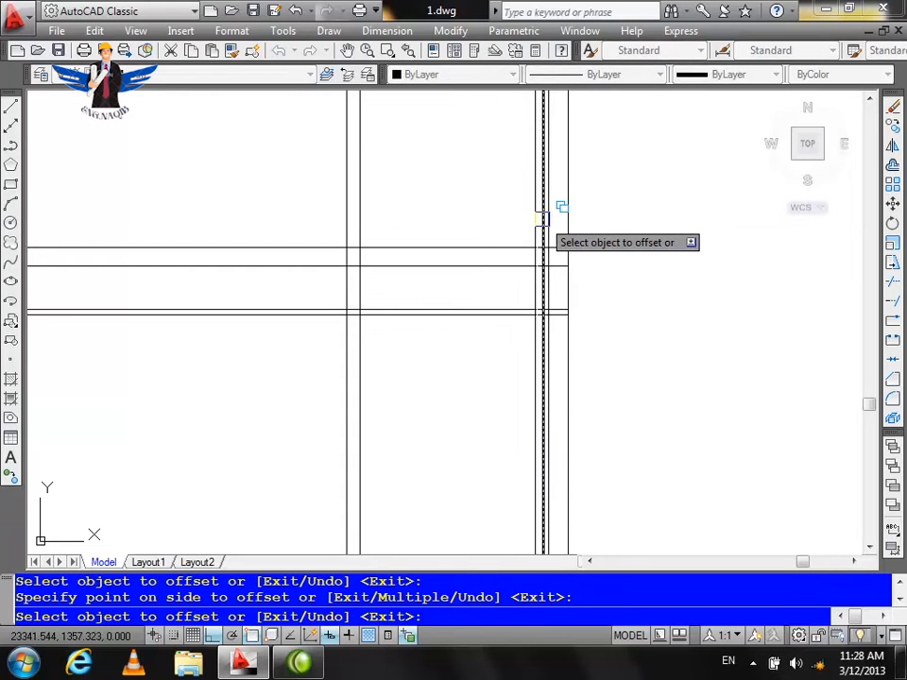
key(ctrl+z)
click(528, 222)
click(479, 229)
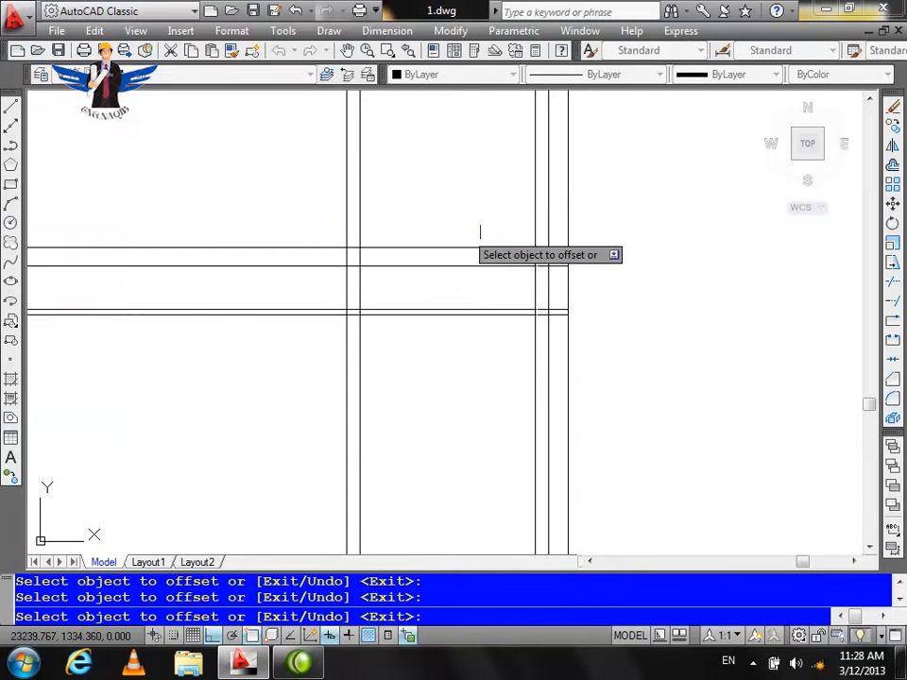
click(531, 230)
click(476, 228)
click(571, 231)
click(610, 236)
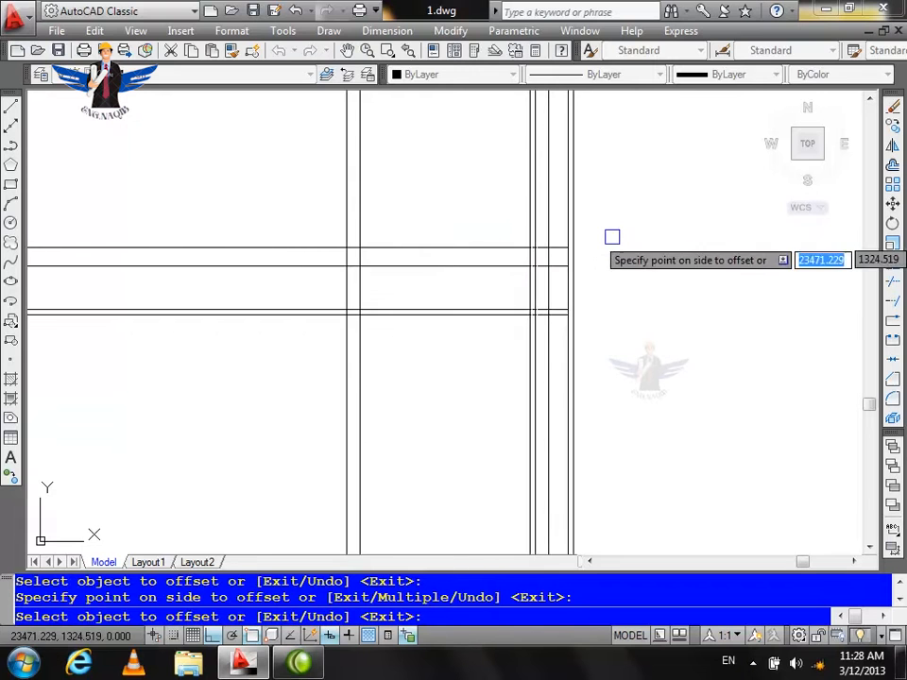
key(Escape)
key(Escape)
Extend the two lowest horizontal lines to the new outermost vertical line at axis A.
scroll(576, 323, up, 5)
key(Escape)
text(ex)
key(Return)
key(Return)
click(538, 270)
click(529, 311)
scroll(558, 321, down, 2)
click(595, 333)
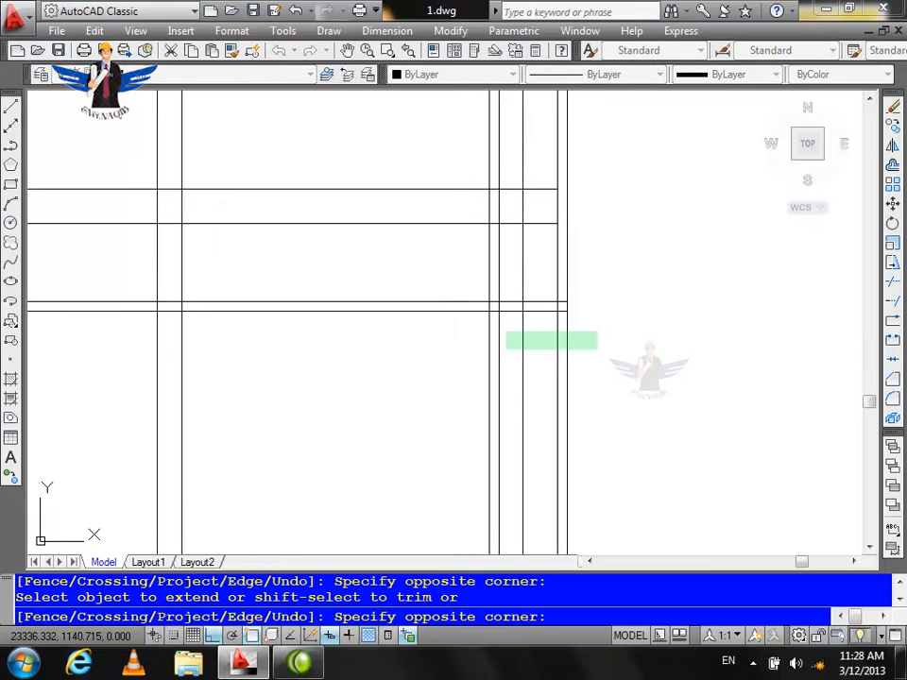
click(476, 348)
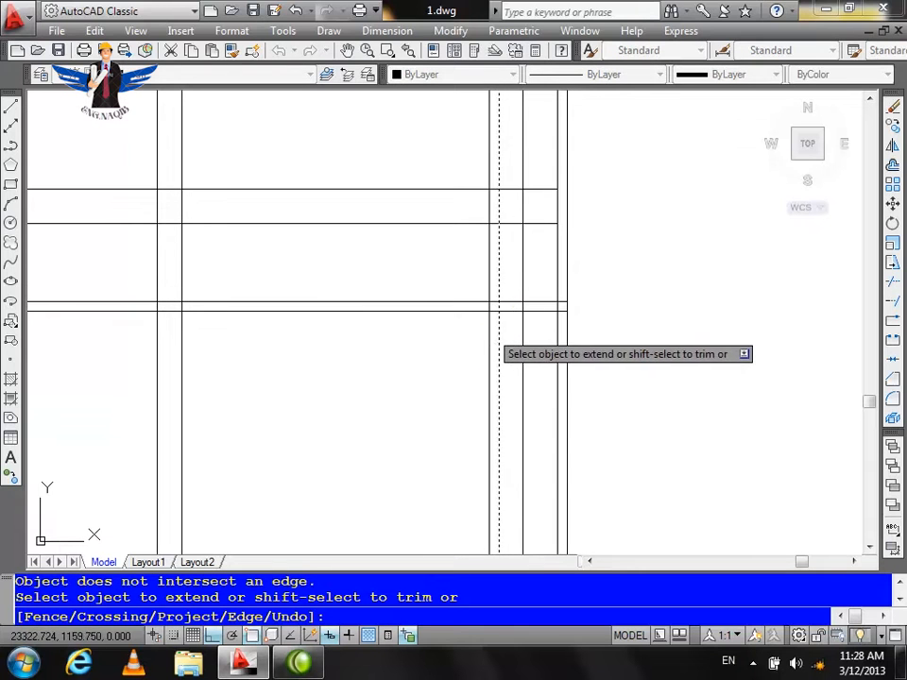
key(Escape)
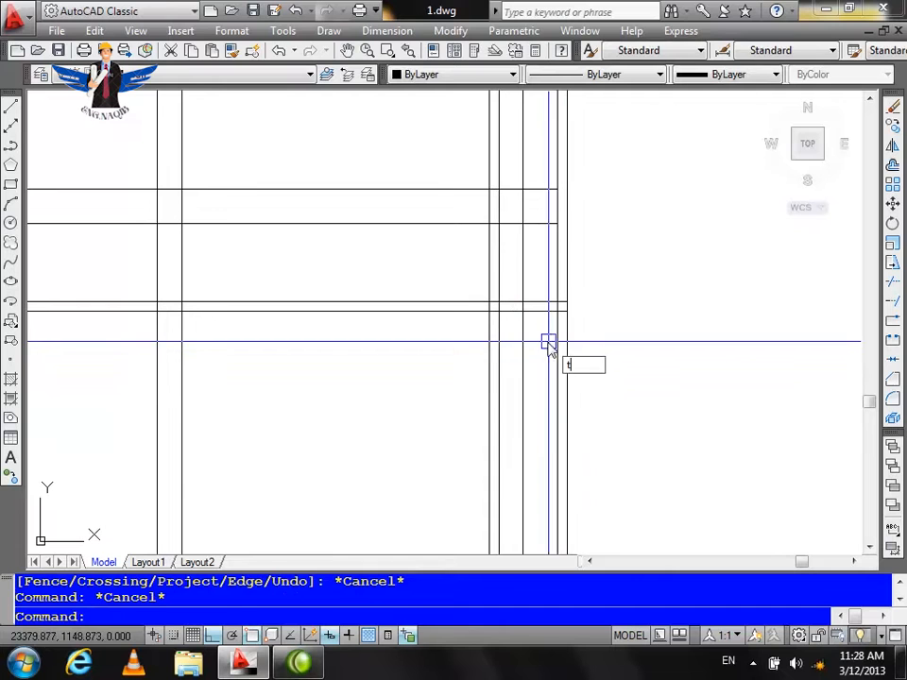
Trim the axis A vertical lines below the lowest horizontal line and remove the added lines' excess above the floor band.
text(tr)
key(Return)
key(Return)
click(587, 340)
click(415, 365)
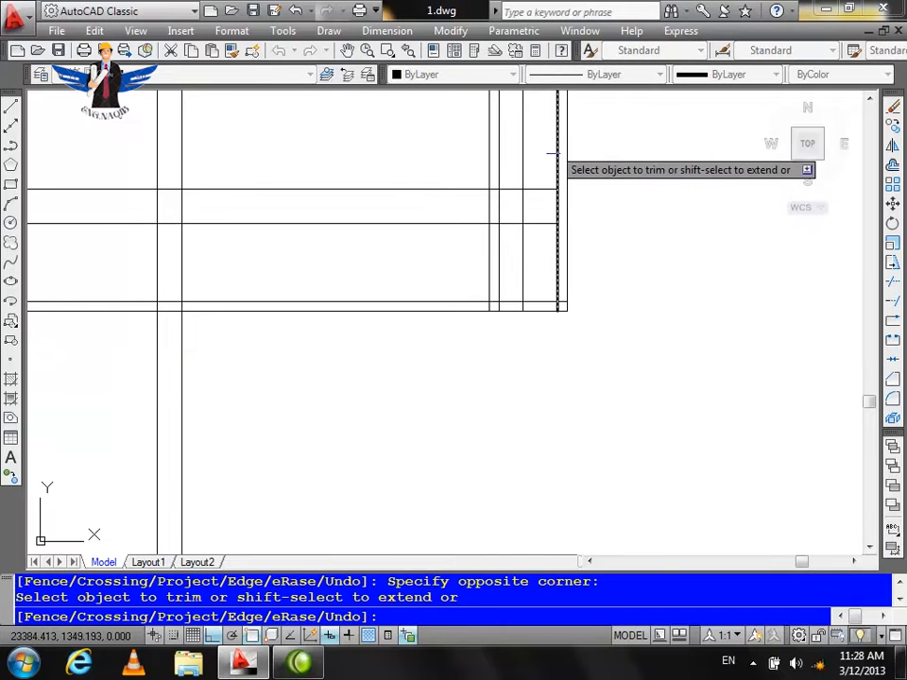
click(500, 166)
click(487, 162)
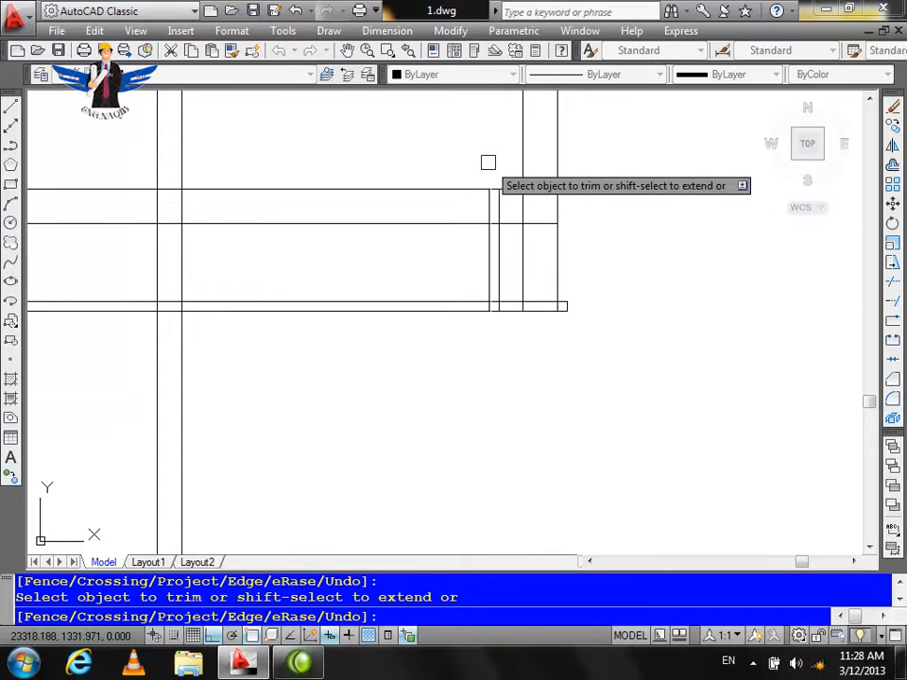
Trim the remaining footing-edge line above the footing and the two footing lines running inward from it toward axis B.
scroll(498, 243, up, 2)
click(496, 237)
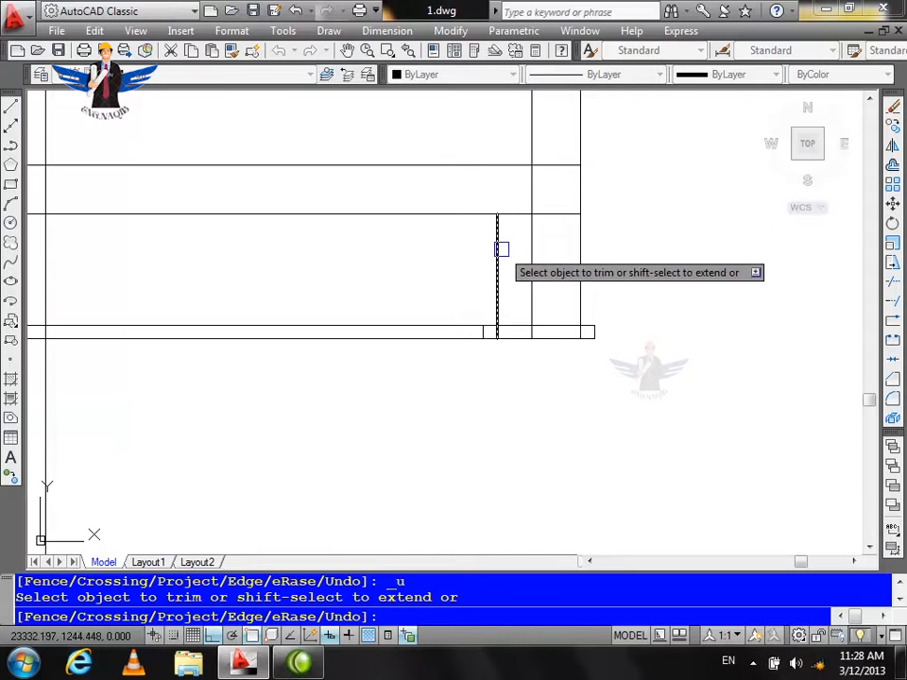
click(431, 310)
click(418, 334)
Trim the leftover line segments inside the foundation wall and footing at axis A to complete their outline.
scroll(521, 332, up, 4)
click(523, 332)
scroll(503, 429, down, 4)
click(516, 339)
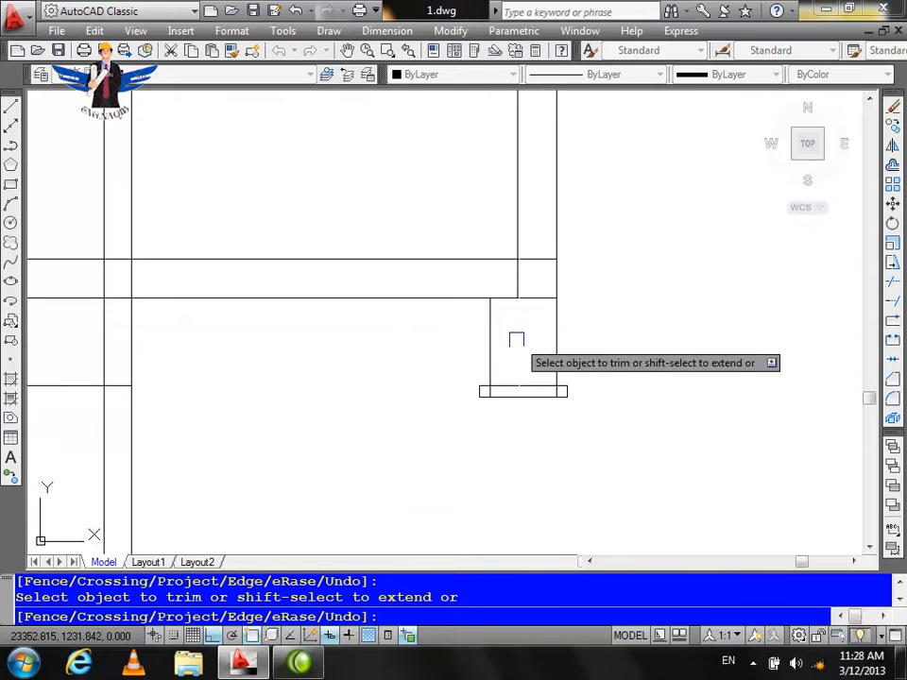
scroll(613, 288, down, 2)
scroll(577, 356, up, 6)
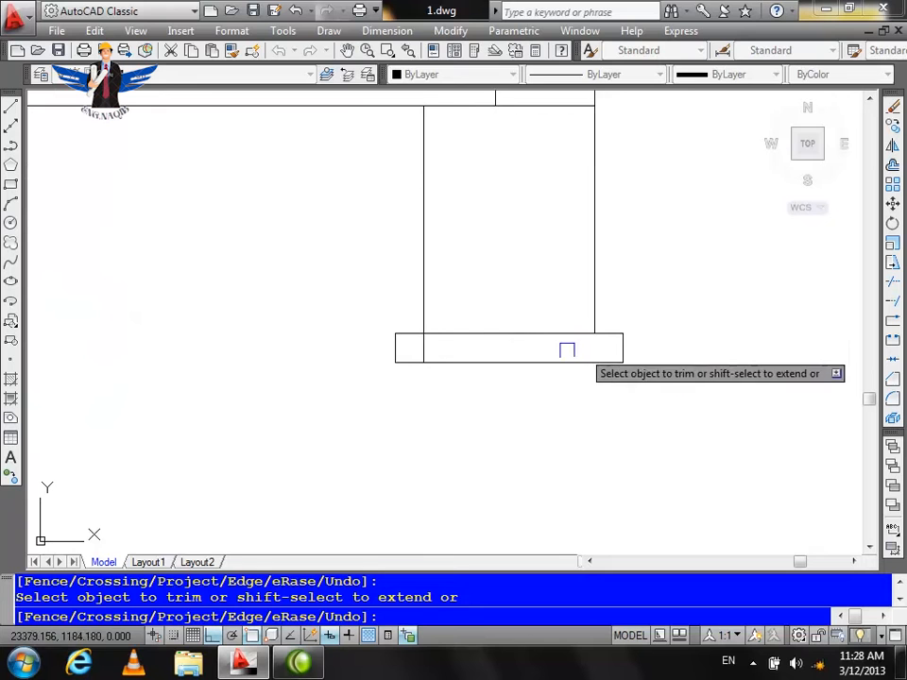
scroll(629, 359, down, 2)
scroll(732, 284, down, 3)
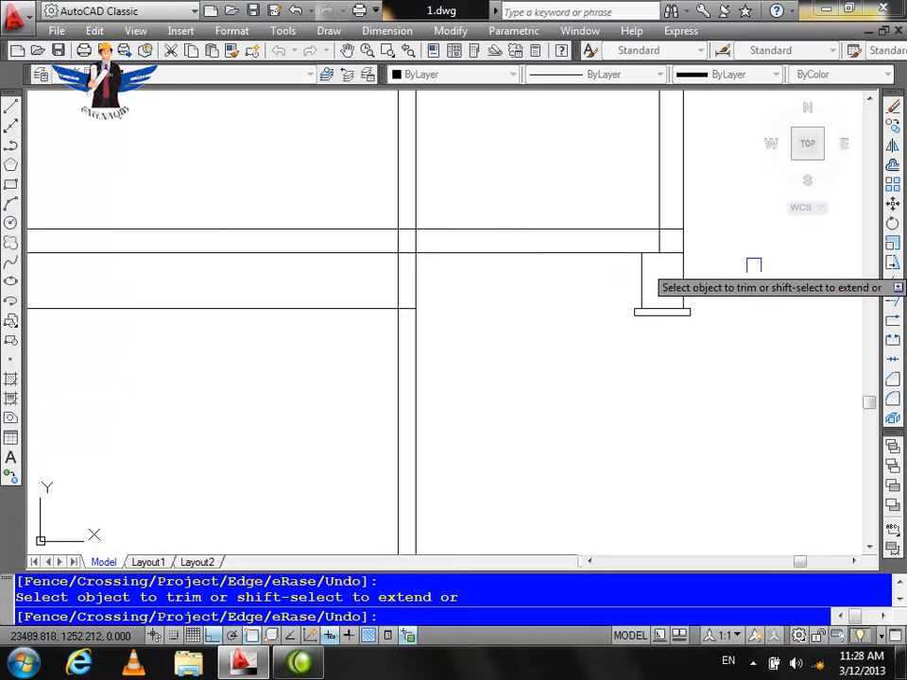
scroll(542, 299, down, 2)
scroll(601, 283, up, 3)
scroll(391, 289, down, 4)
scroll(324, 295, up, 3)
scroll(335, 295, down, 2)
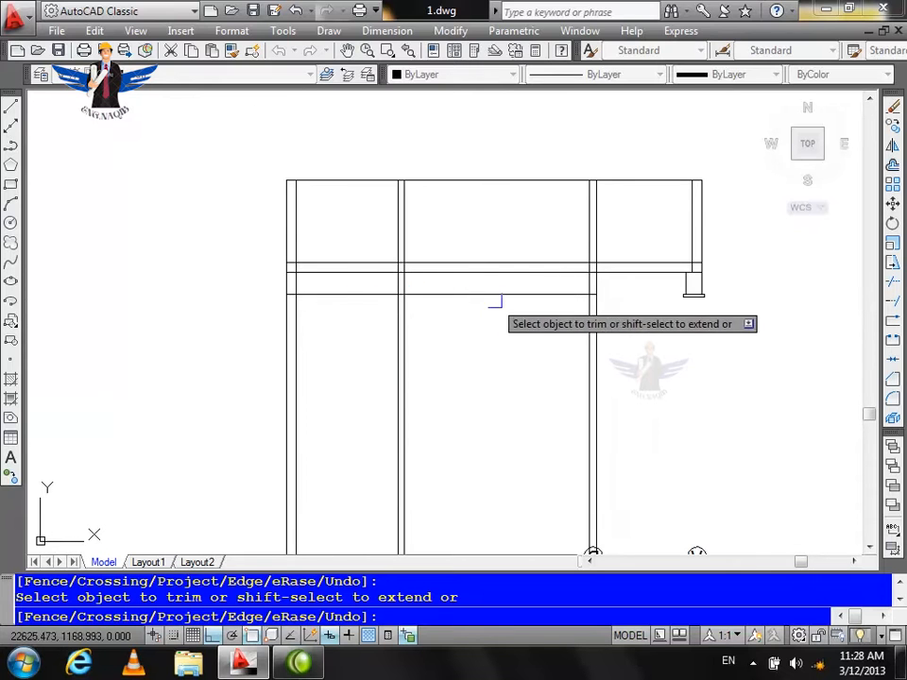
key(Escape)
key(Escape)
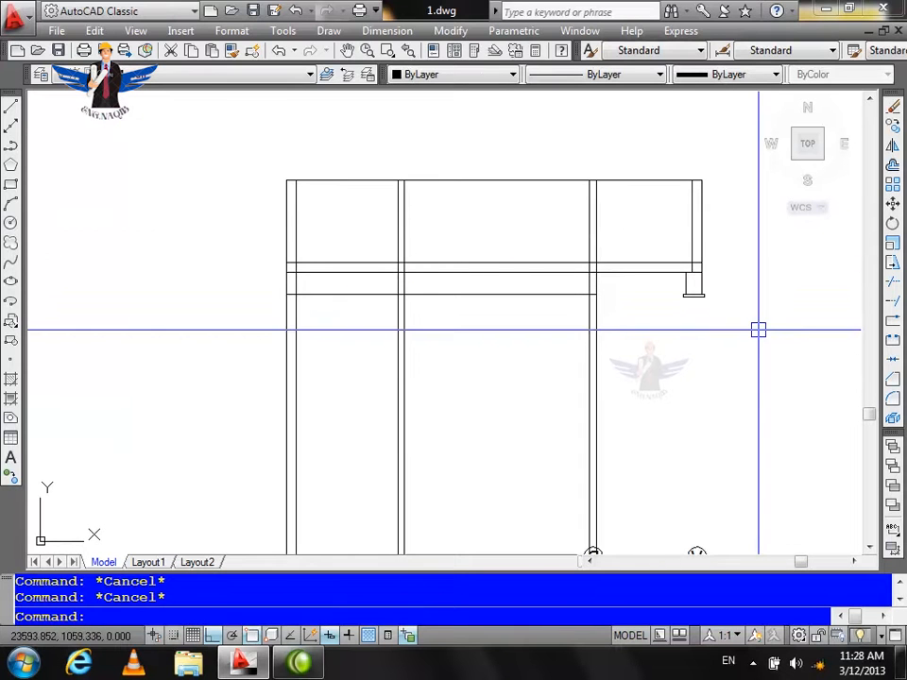
Mirror the axis A wall lines, foundation wall and footing about a vertical line through the midpoint of the section's top line, keeping the originals.
scroll(723, 290, up, 3)
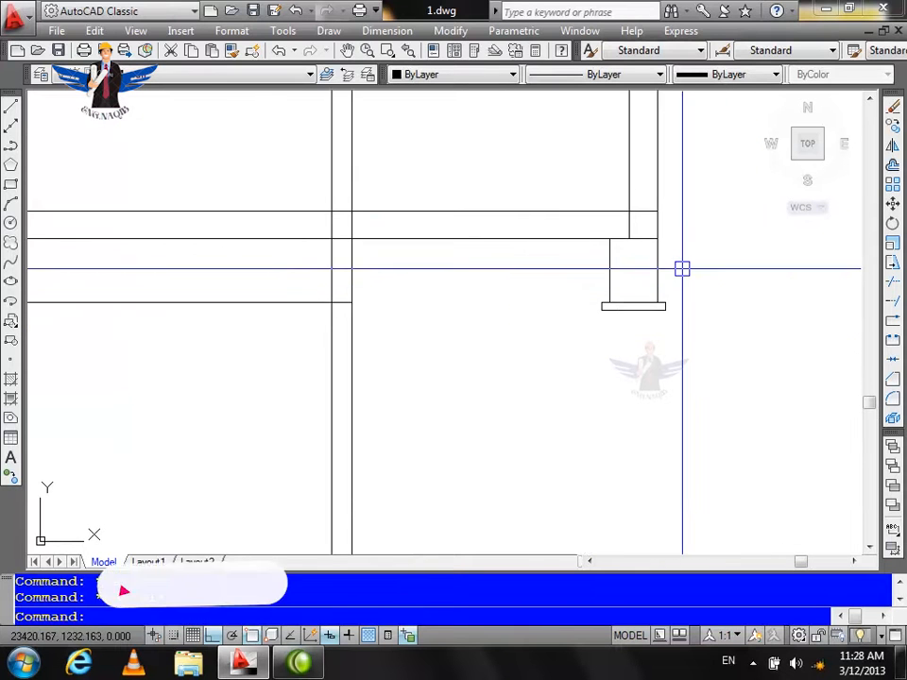
key(Escape)
key(Escape)
key(Escape)
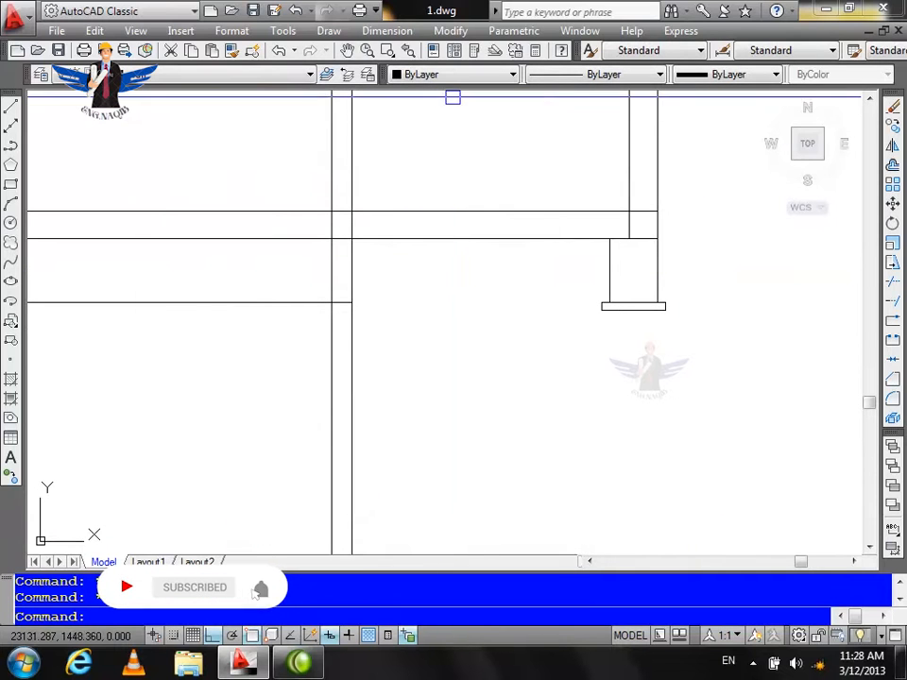
text(mi)
key(Return)
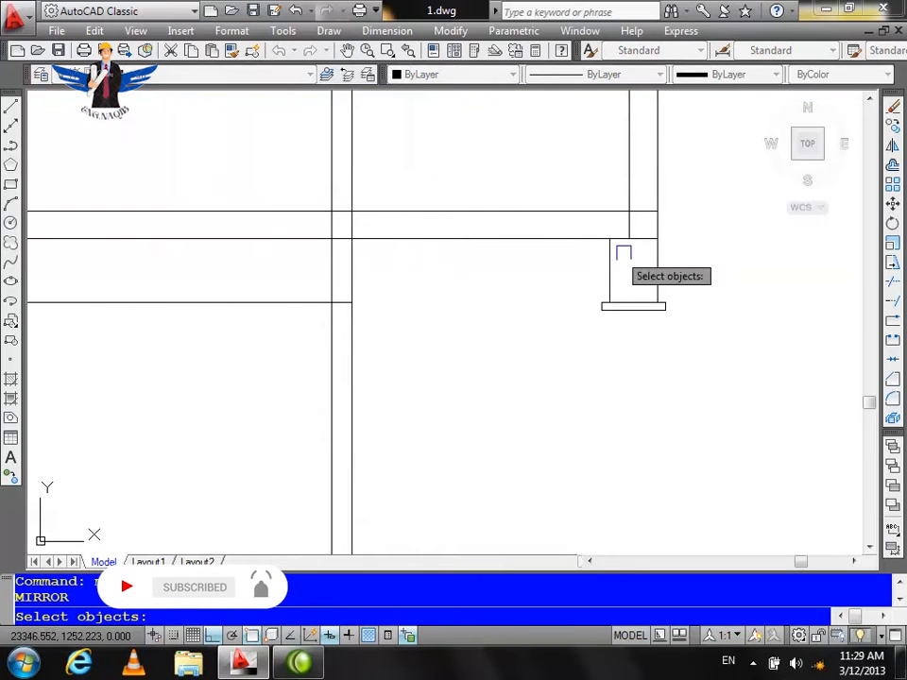
click(632, 287)
click(589, 328)
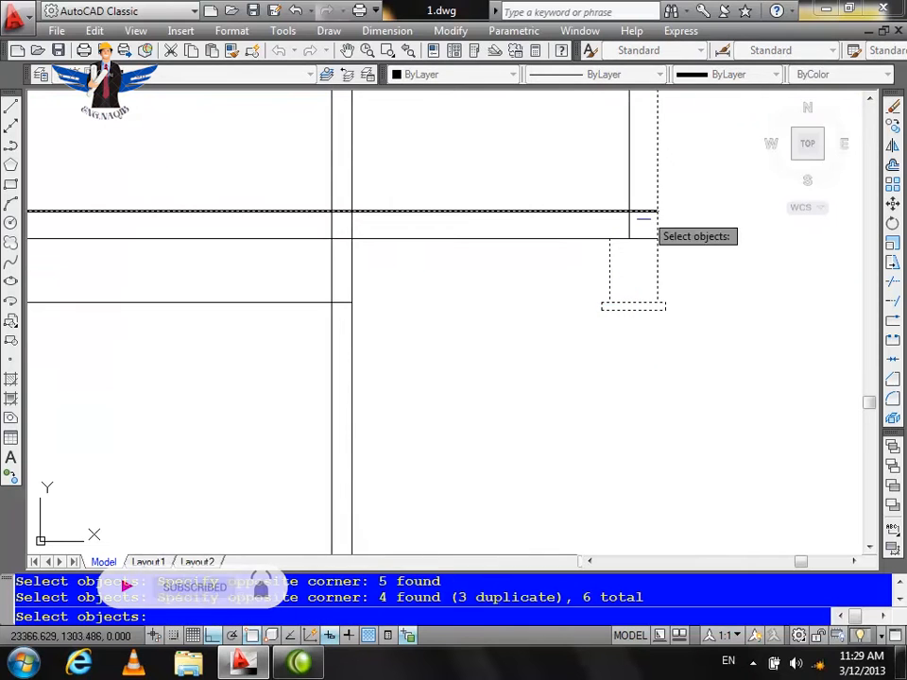
click(627, 225)
scroll(707, 243, down, 4)
key(Return)
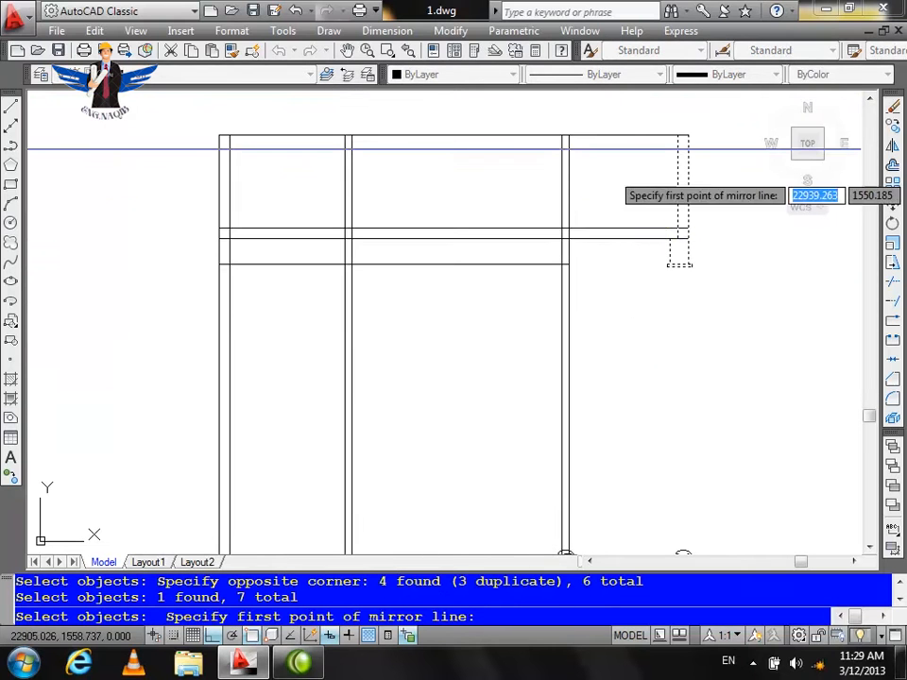
click(453, 136)
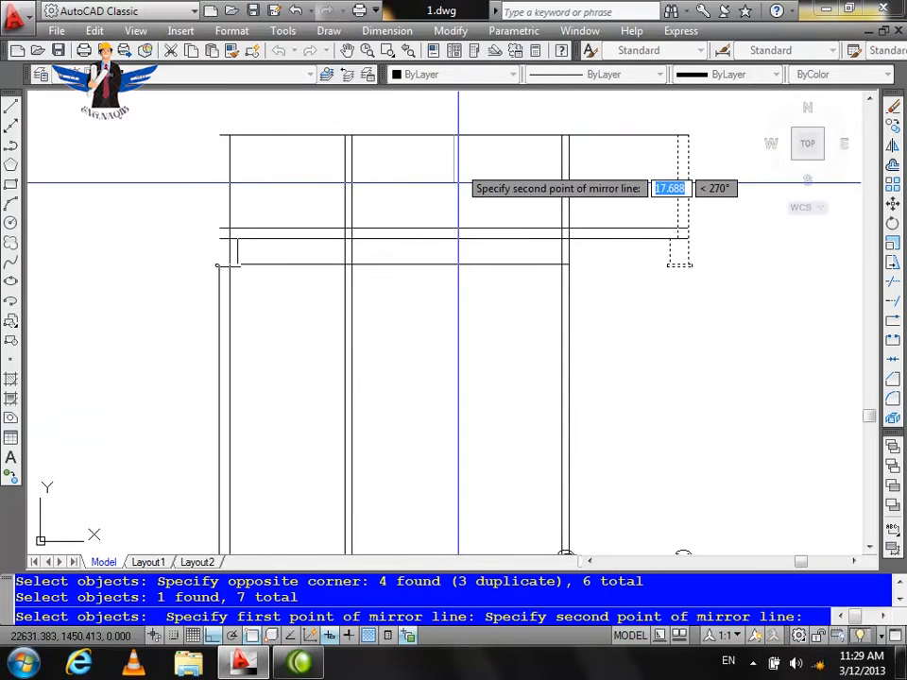
click(457, 188)
key(Return)
Erase the old lowest horizontal line and the old vertical projection lines running down through the mirrored footing.
scroll(311, 269, up, 3)
click(302, 250)
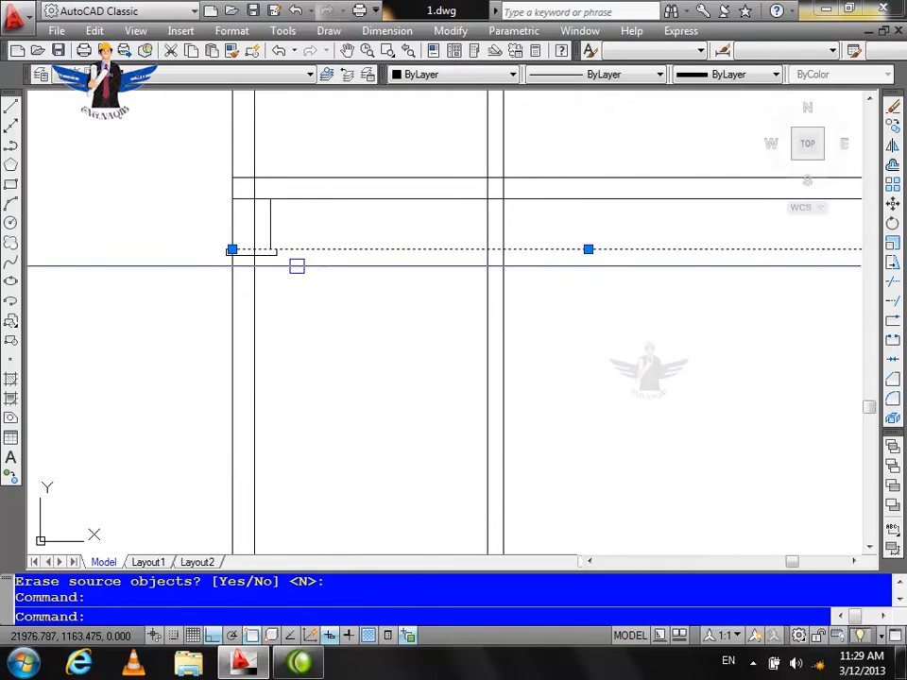
key(Delete)
click(208, 344)
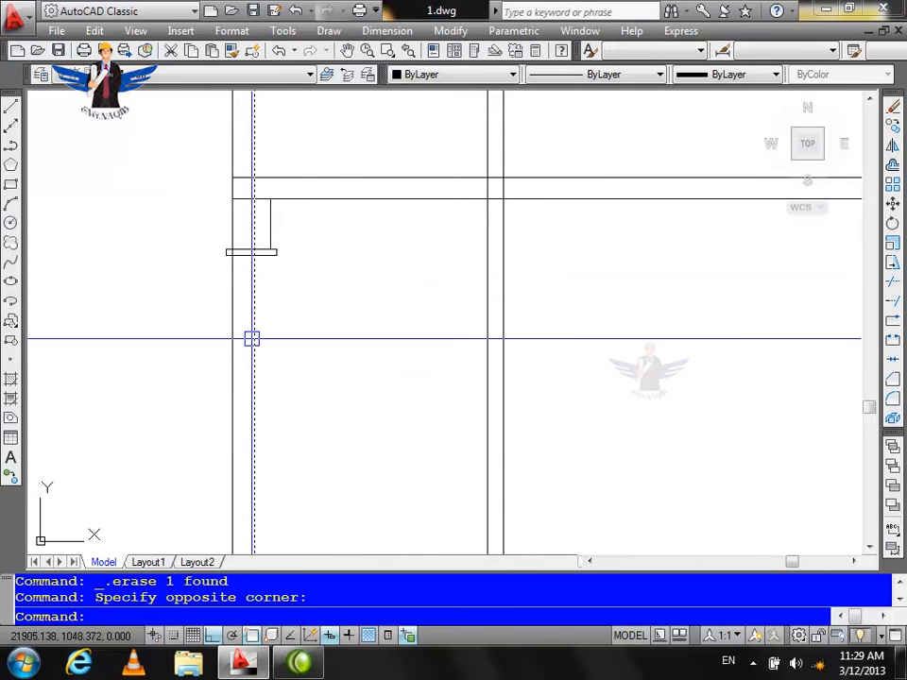
scroll(284, 362, down, 2)
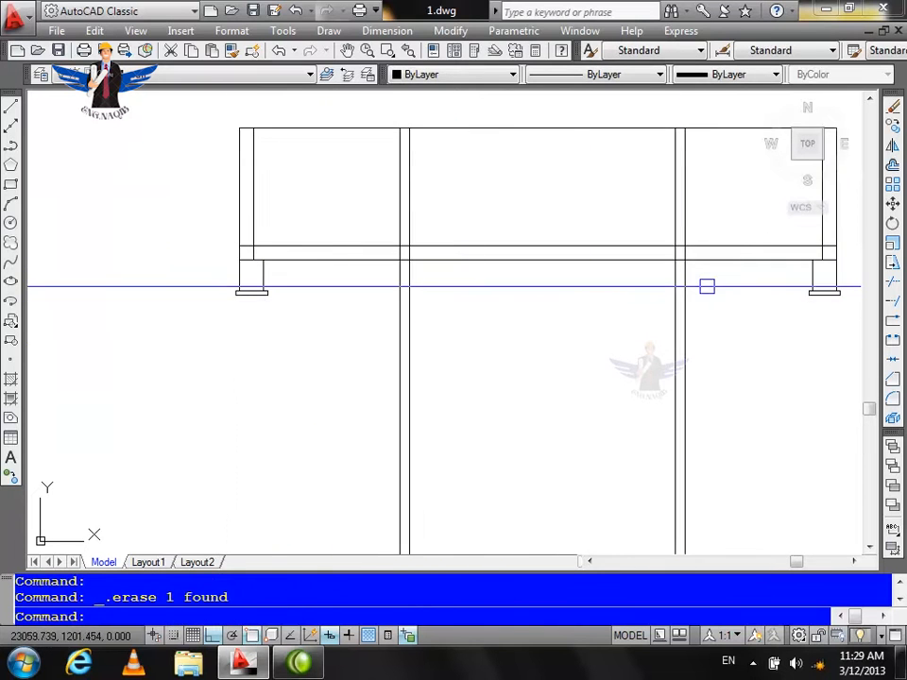
Try offsetting both faces of the second wall from the left outward by 12.5.
scroll(407, 274, up, 3)
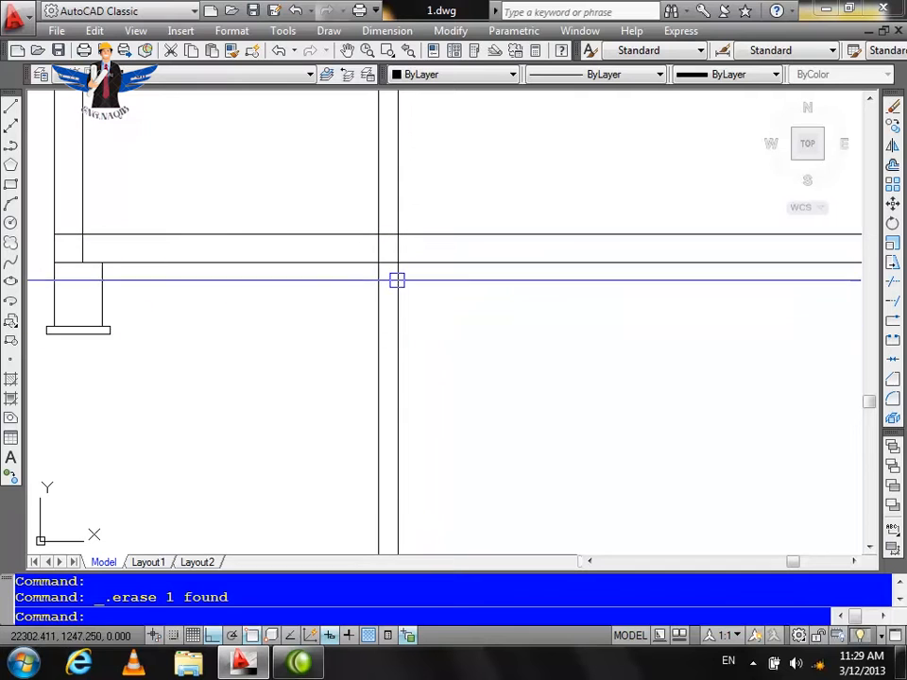
key(Return)
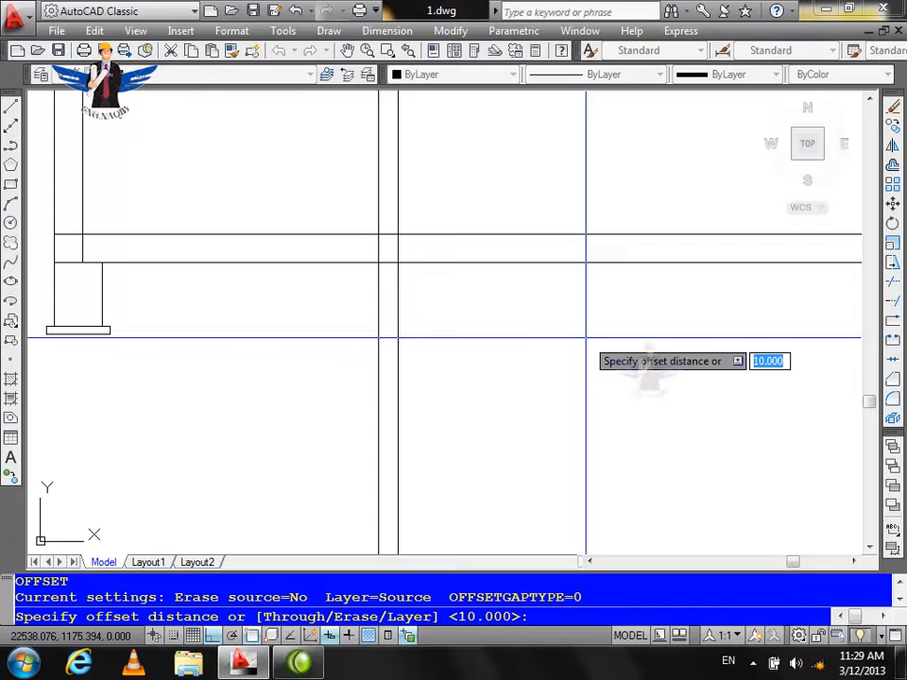
text(12.5)
key(Return)
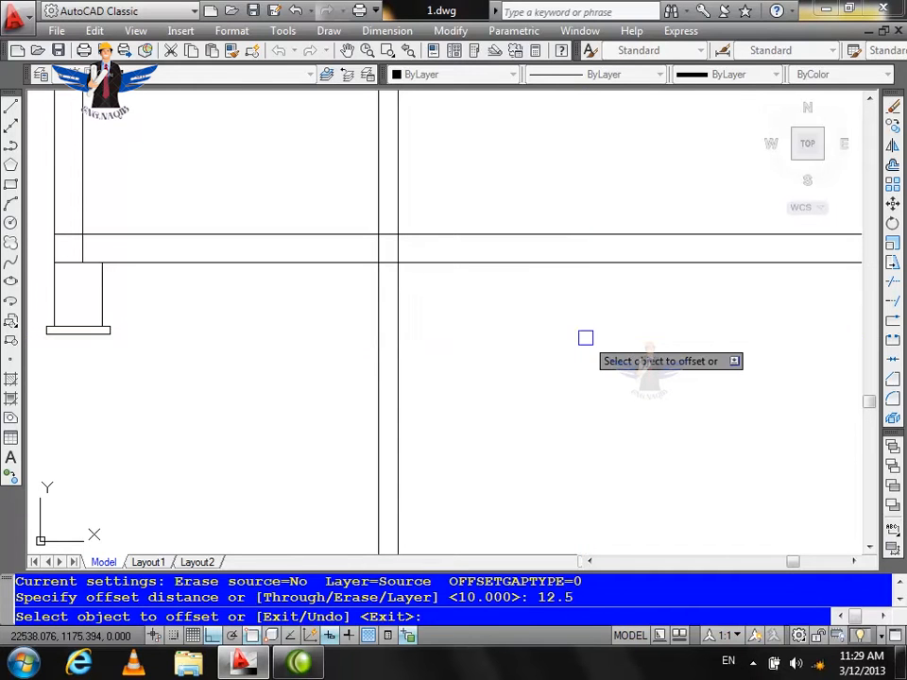
click(404, 296)
click(406, 301)
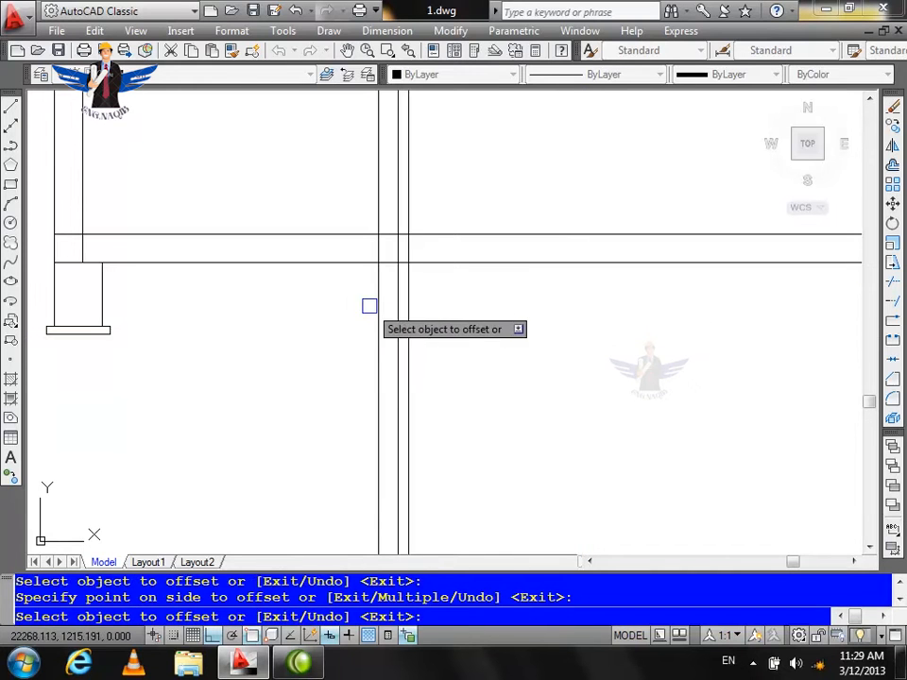
click(377, 308)
click(340, 310)
key(Return)
Try offsetting the two added lines a further 10 outward, and undo the offsets around the second wall.
key(Return)
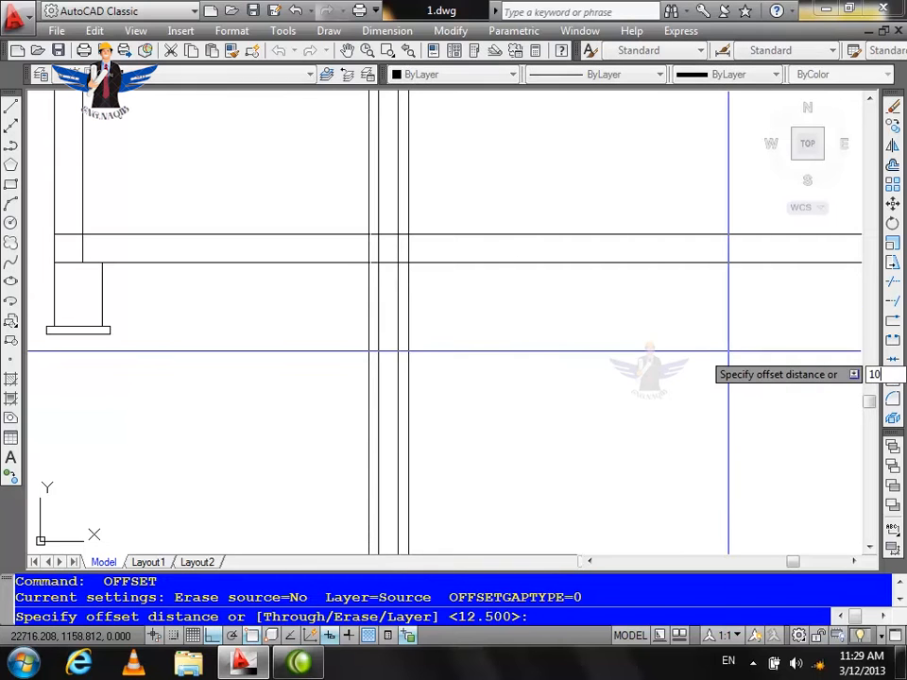
key(Return)
click(408, 326)
click(440, 319)
click(364, 338)
click(349, 340)
key(Escape)
key(Escape)
key(Escape)
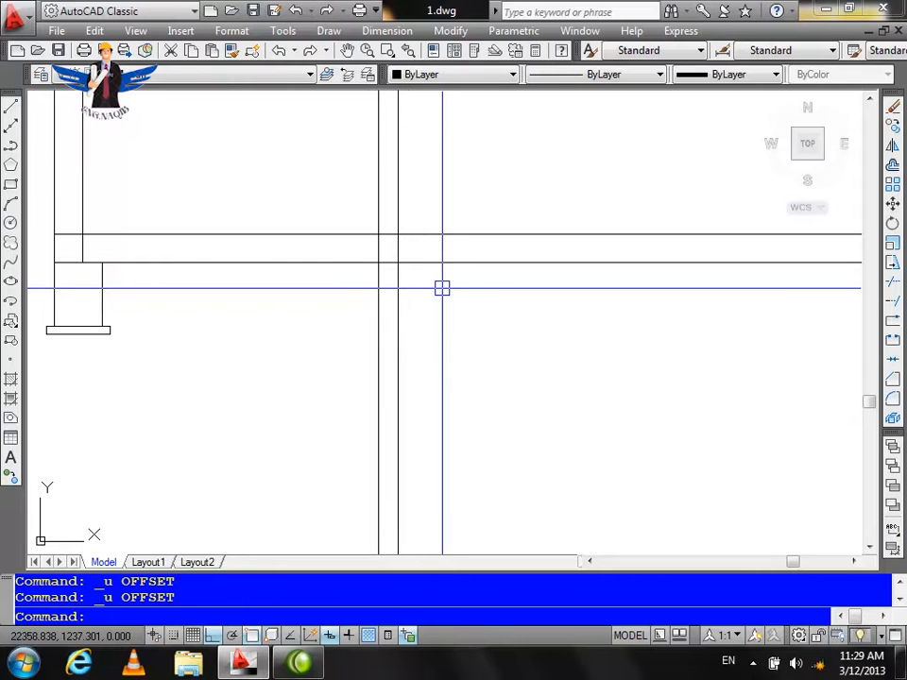
Try a 12.5 offset of the second wall's right face again and erase the added line.
key(Return)
key(Return)
click(398, 302)
click(415, 310)
key(Escape)
click(409, 308)
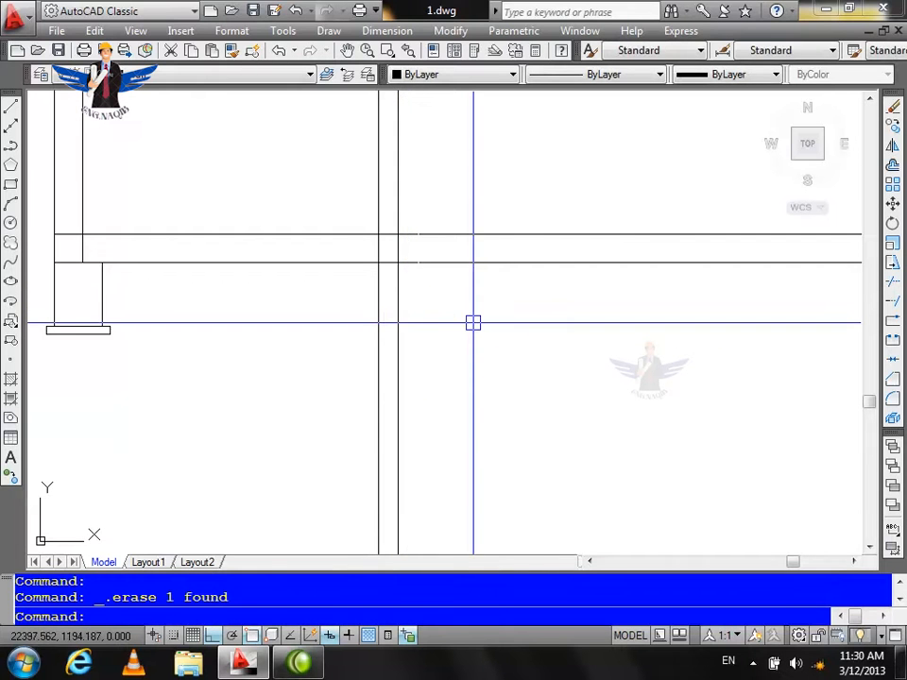
Offset both faces of the second wall from the left outward by 17.5 for the foundation wall.
key(Return)
text(17.5)
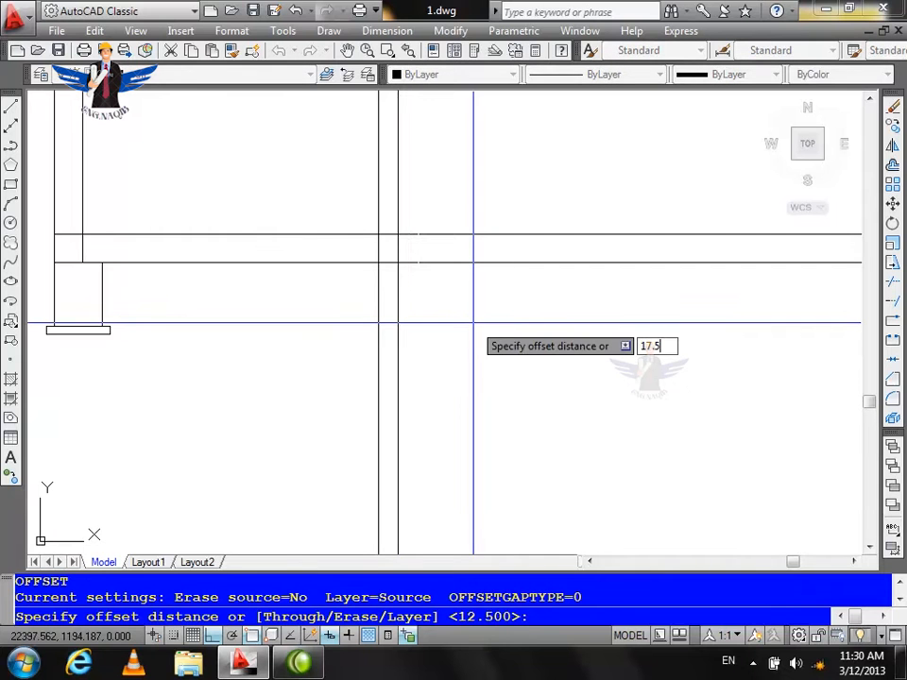
key(Return)
click(380, 309)
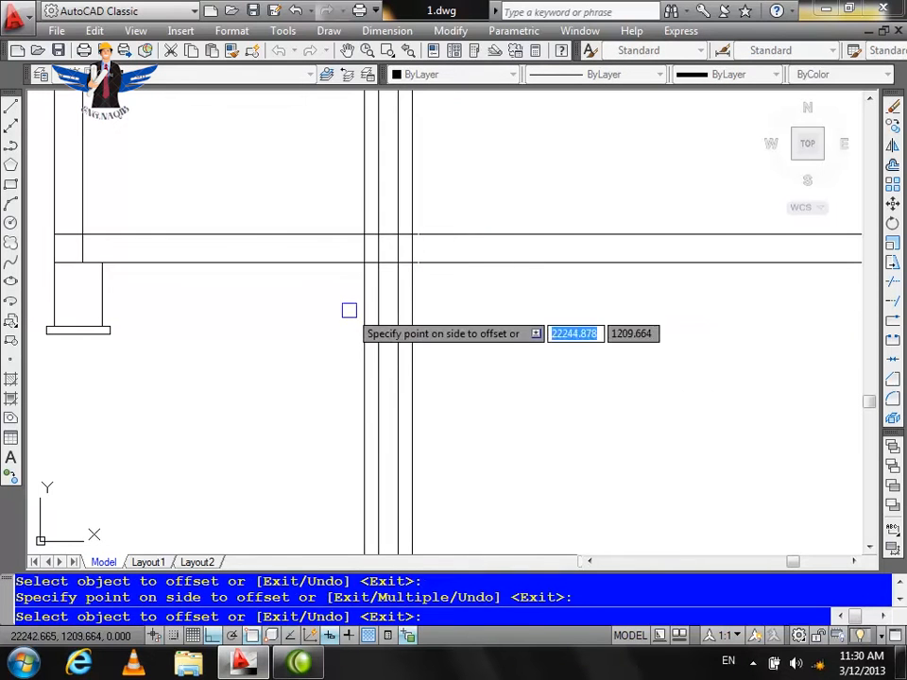
click(351, 310)
key(Return)
Offset the two foundation wall lines outward by 10 for the footing edges.
key(Return)
text(10)
key(Return)
click(363, 310)
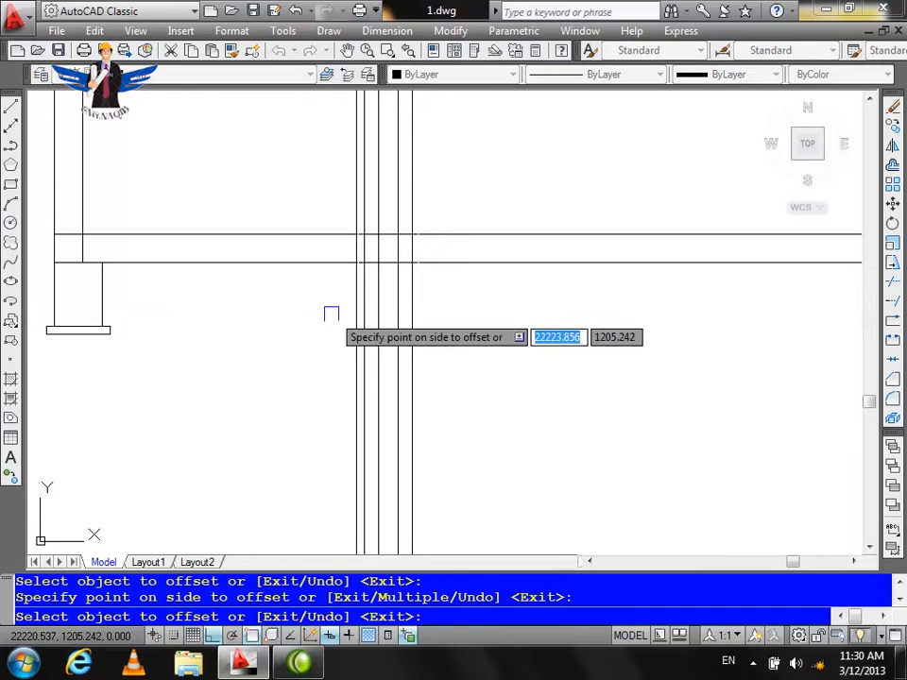
click(417, 324)
click(486, 333)
key(Return)
Offset the floor band's lower line down to the level of the existing footing's top edge.
key(Return)
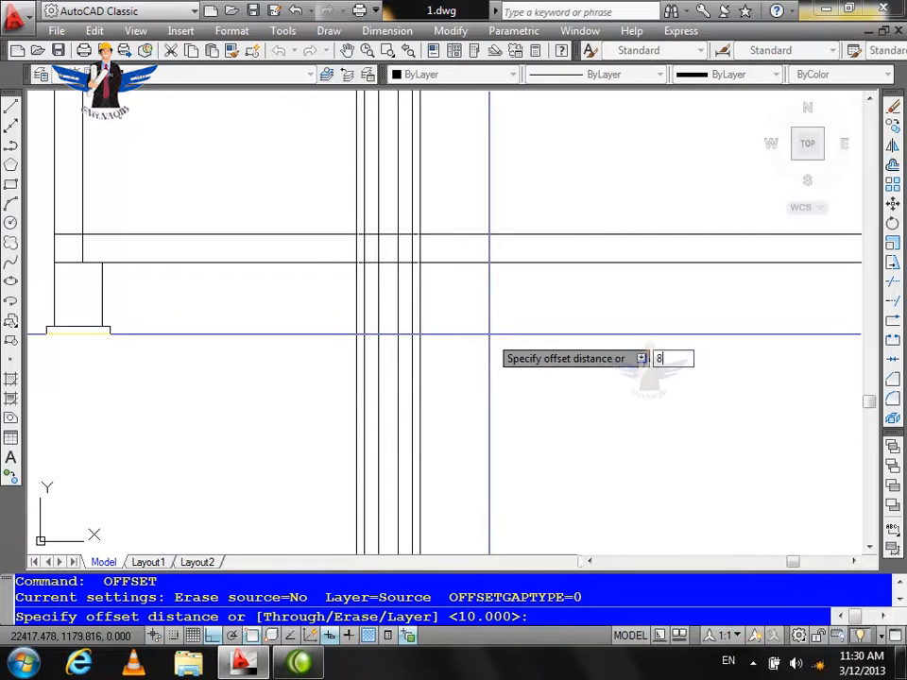
key(Return)
click(483, 255)
click(480, 321)
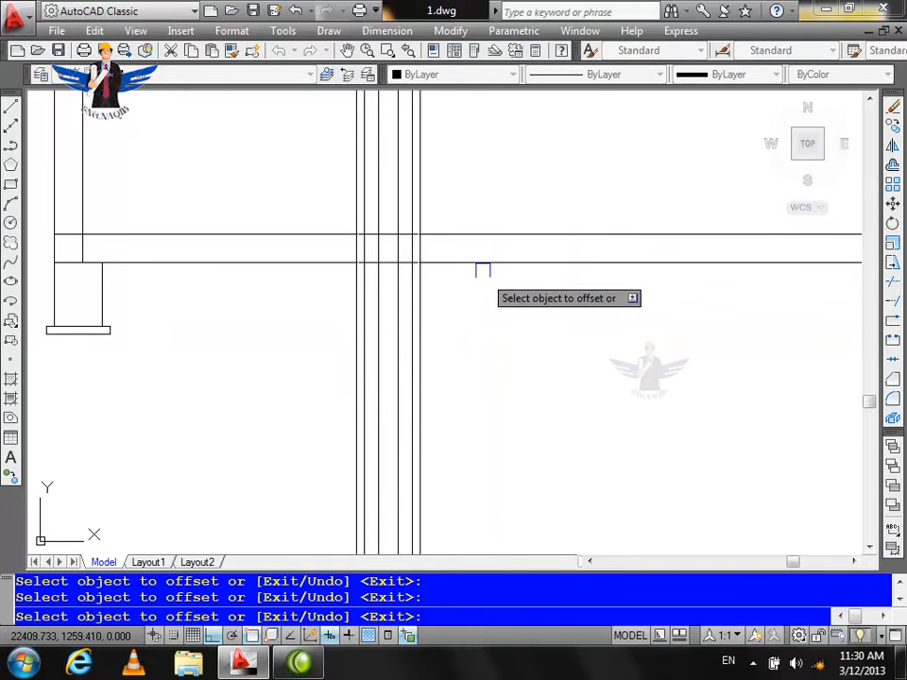
click(483, 265)
click(476, 330)
Offset the new footing-top line 10 down to form the footing's bottom line.
key(Return)
key(Return)
key(Return)
click(468, 325)
click(471, 389)
key(Escape)
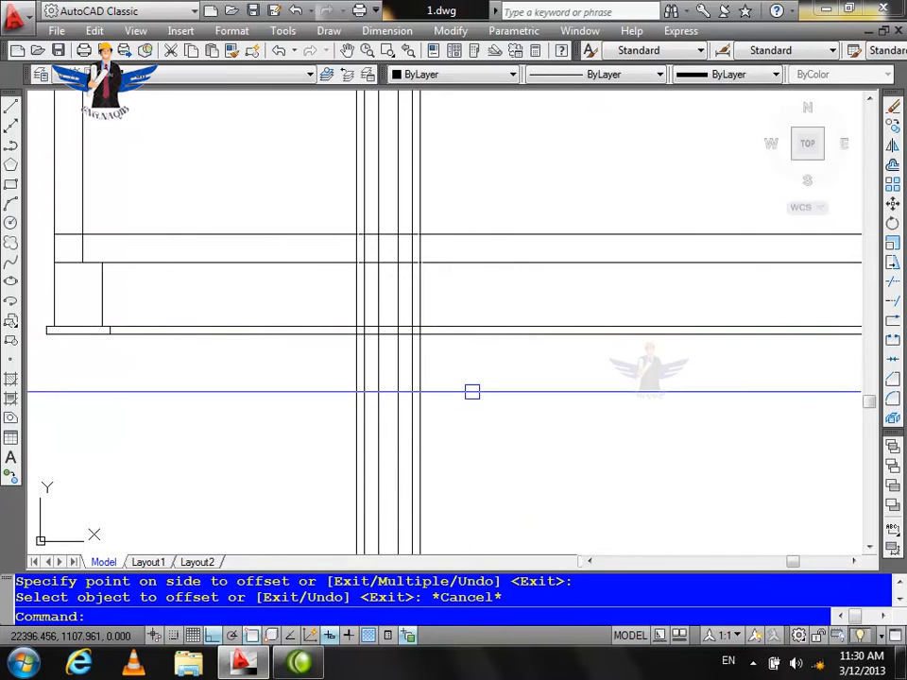
Trim the vertical lines below the second wall's footing and the two horizontal footing lines beyond both footing edges.
key(Return)
key(Return)
click(462, 394)
click(275, 441)
scroll(336, 336, up, 3)
click(289, 362)
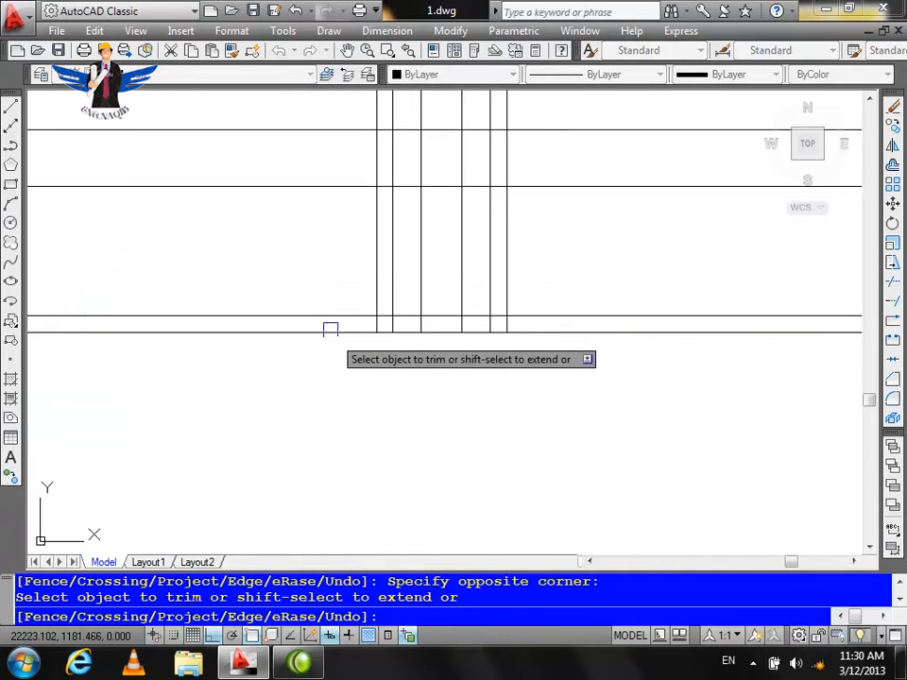
click(295, 362)
click(624, 269)
click(601, 346)
Trim the foundation wall lines above the floor band's underside and the footing-edge lines above the footing.
scroll(514, 300, down, 2)
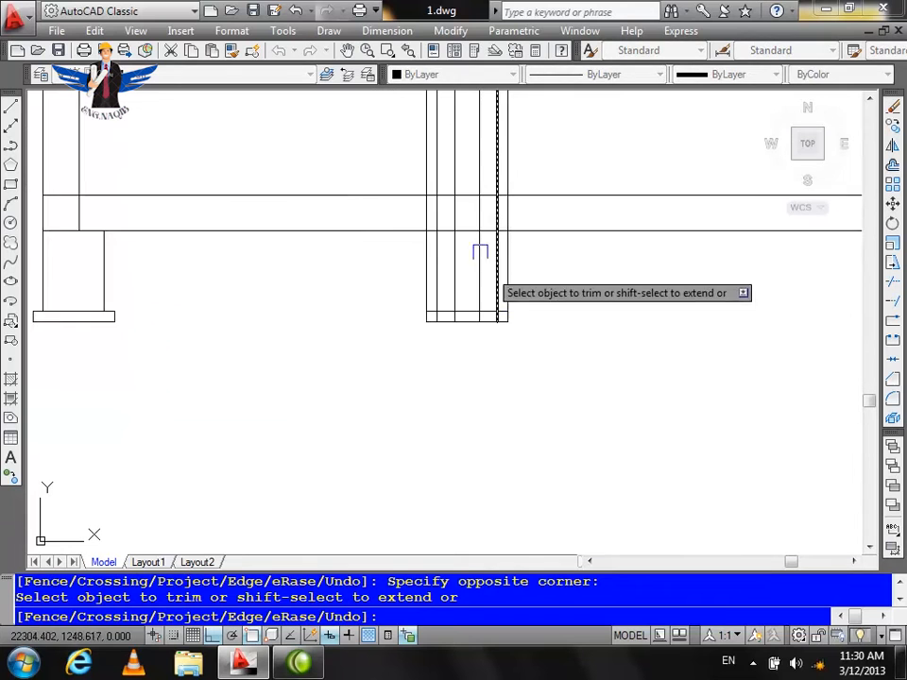
scroll(499, 177, up, 2)
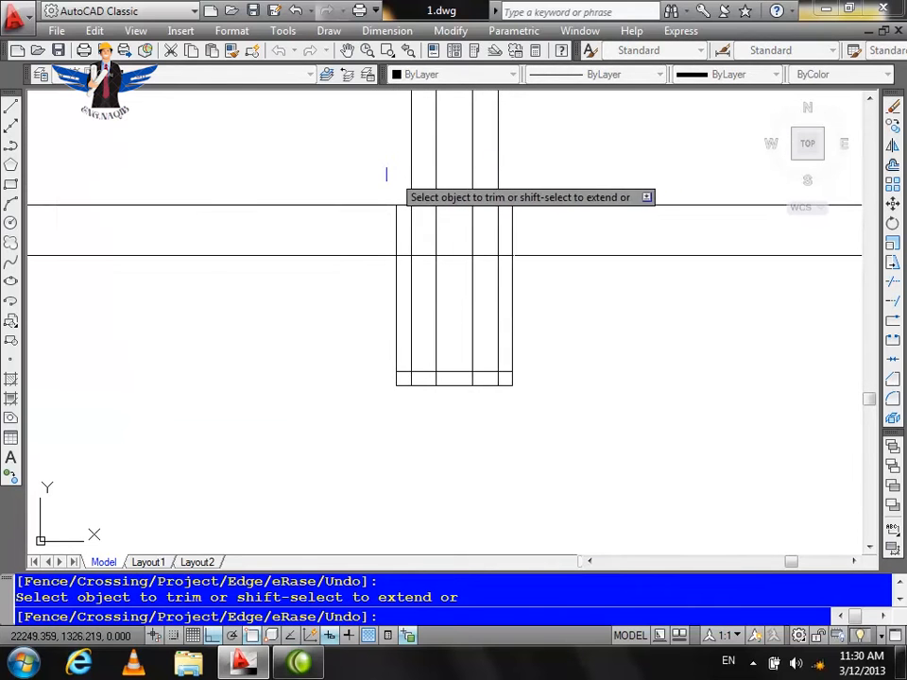
click(495, 175)
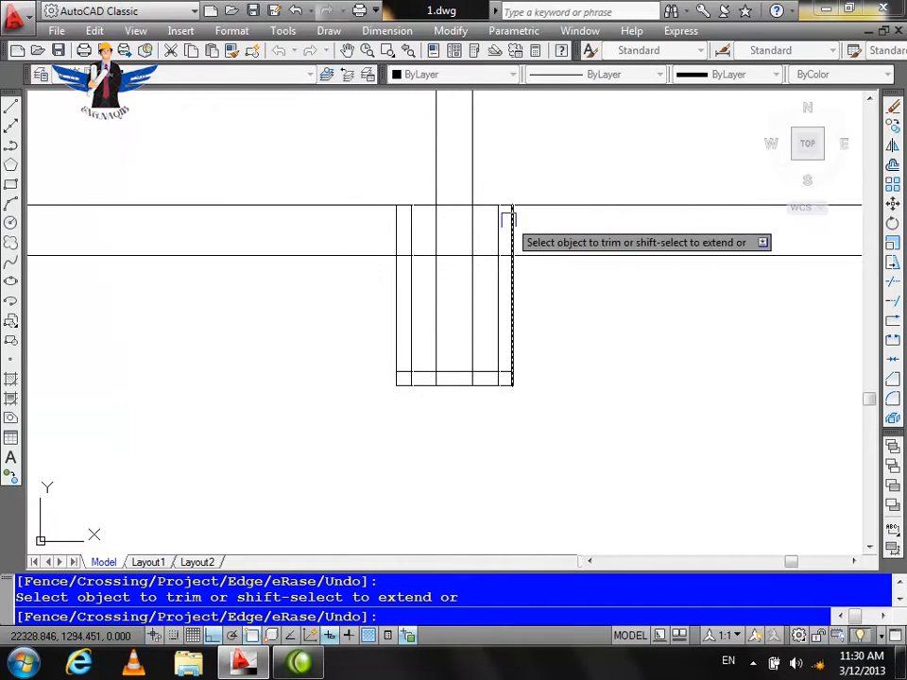
click(499, 230)
click(397, 229)
click(396, 272)
Trim the second wall's two face lines between the floor band and the top of the footing.
click(464, 317)
click(463, 319)
click(473, 330)
click(455, 334)
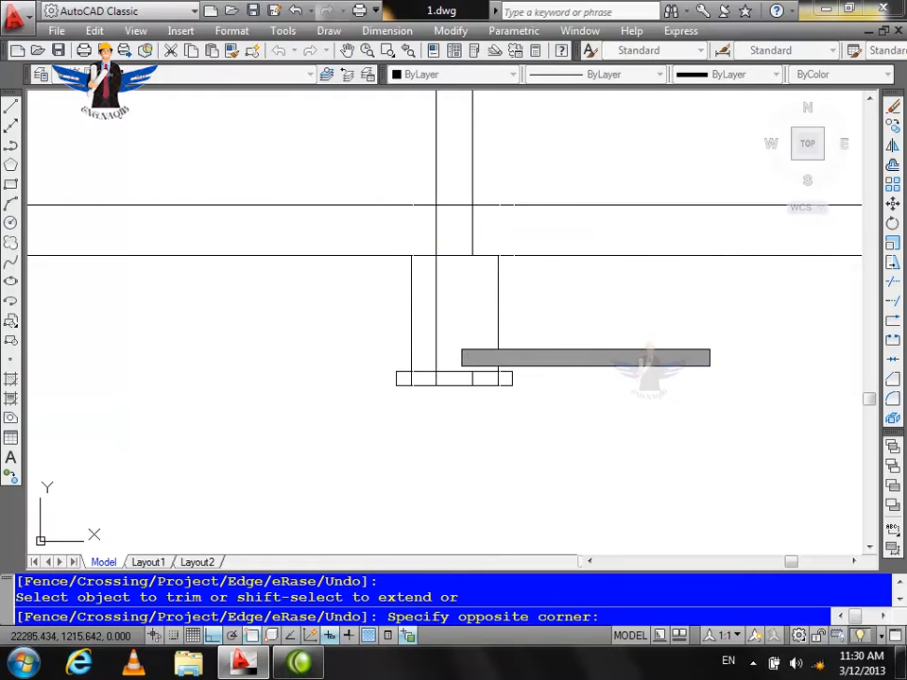
click(428, 345)
Trim the foundation wall lines inside the second wall's footing and erase the two leftover wall-line segments there.
scroll(482, 389, up, 3)
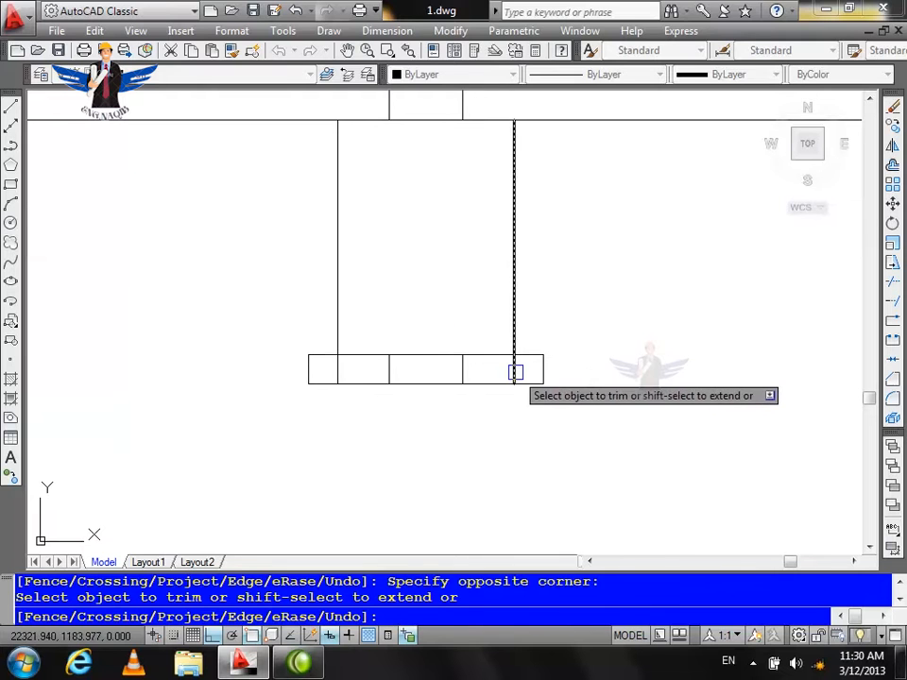
click(514, 373)
key(Escape)
click(466, 370)
click(361, 377)
key(Delete)
Offset the section's top line 40 down to form the slab's underside.
scroll(465, 370, down, 5)
scroll(539, 331, down, 2)
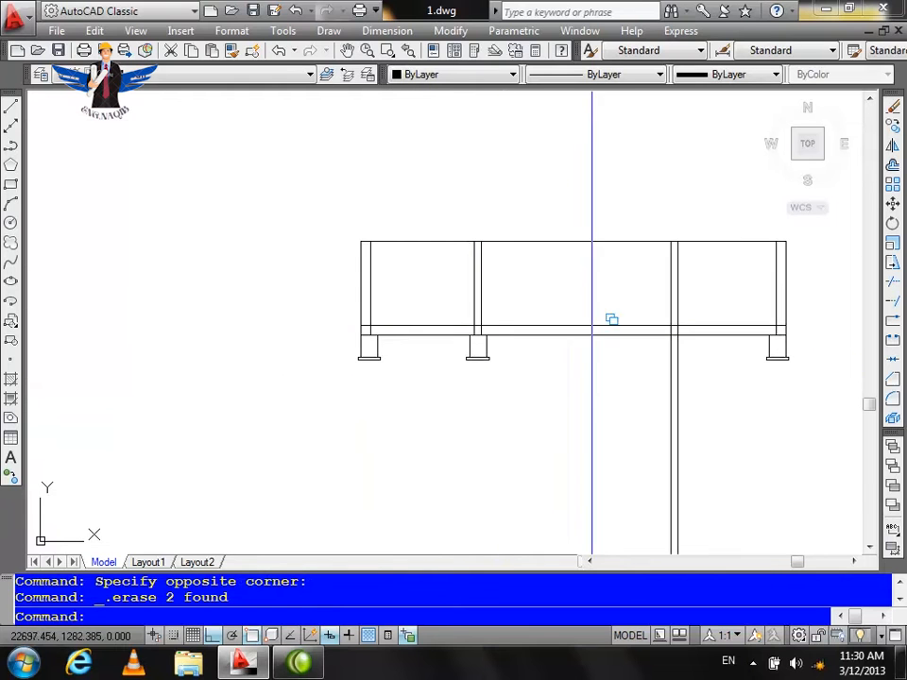
scroll(667, 365, up, 3)
scroll(621, 327, down, 2)
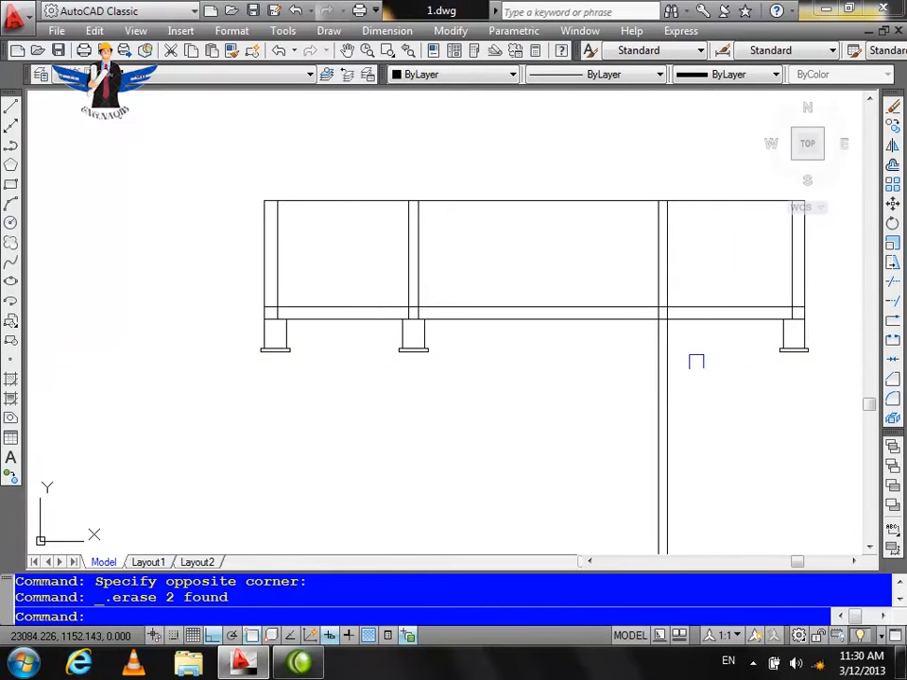
scroll(703, 295, down, 5)
scroll(725, 306, up, 5)
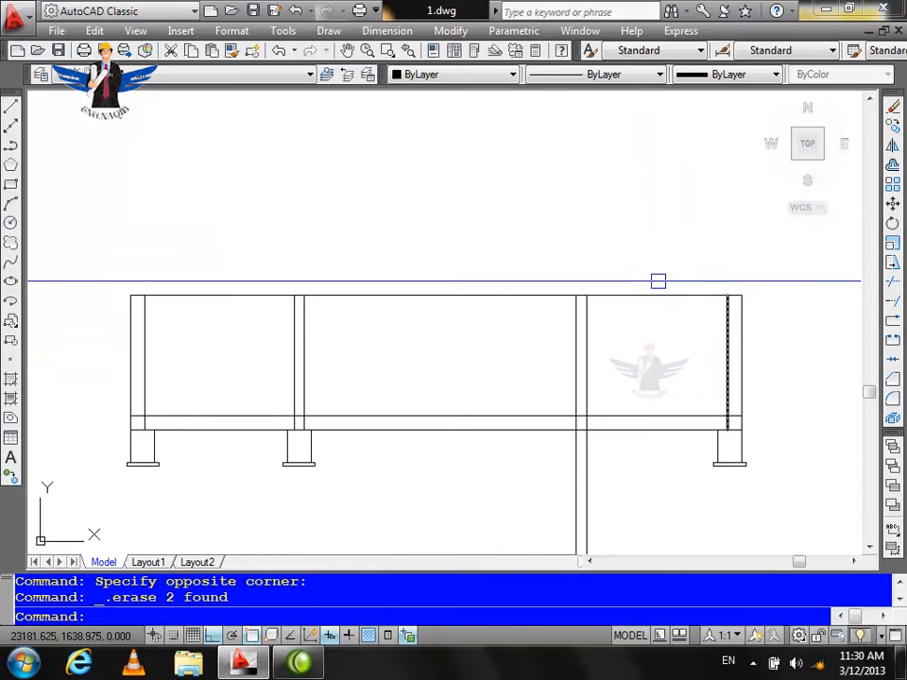
key(Return)
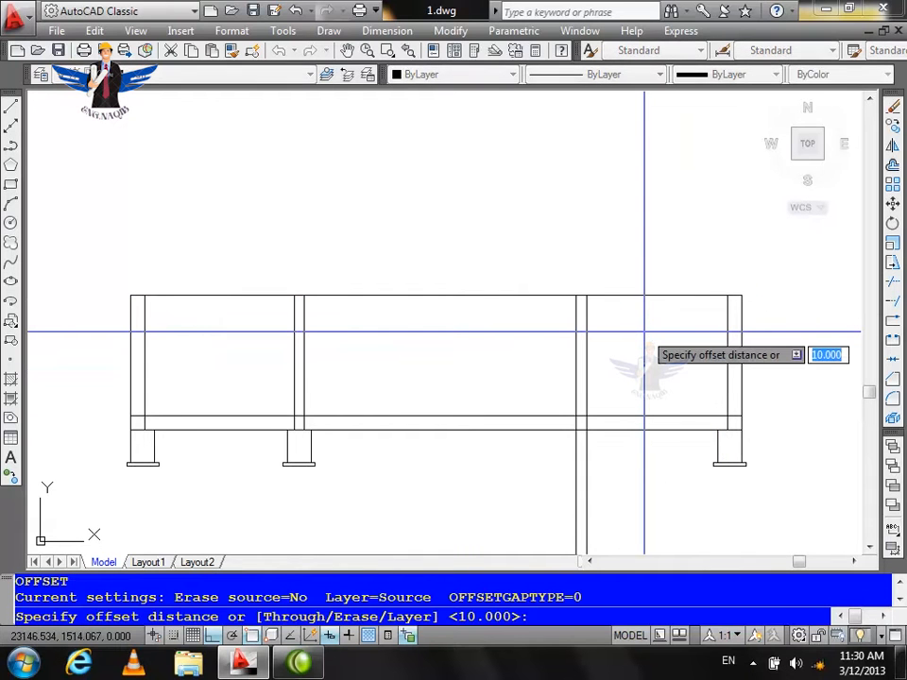
text(40)
key(Return)
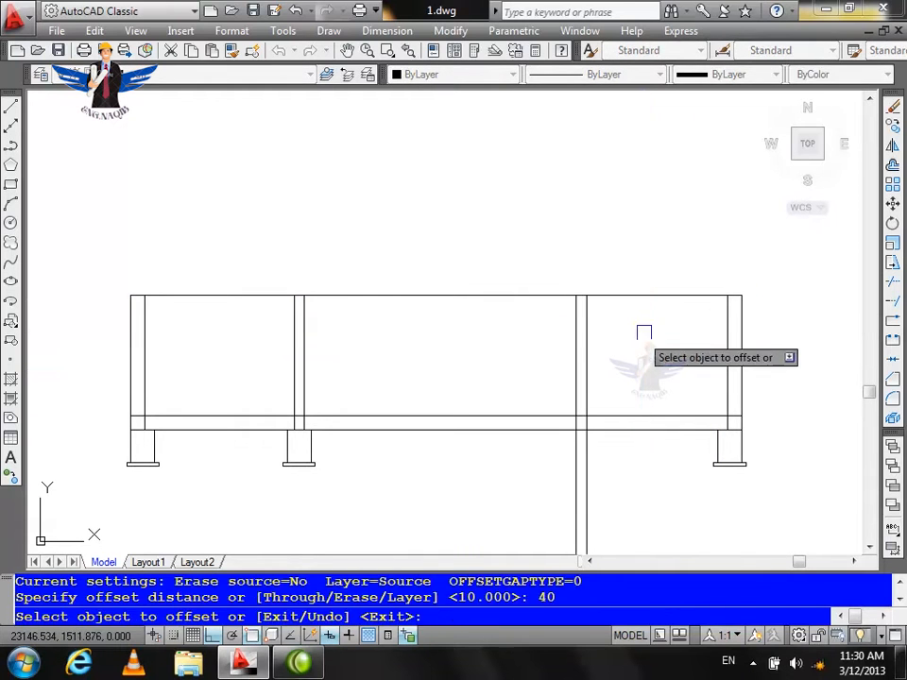
click(427, 297)
click(417, 344)
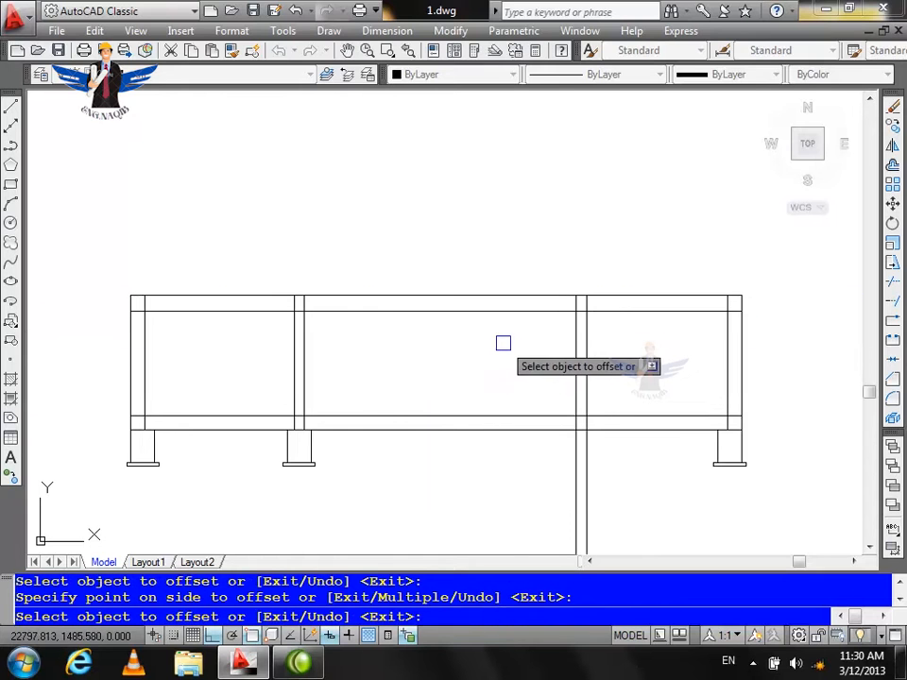
key(Return)
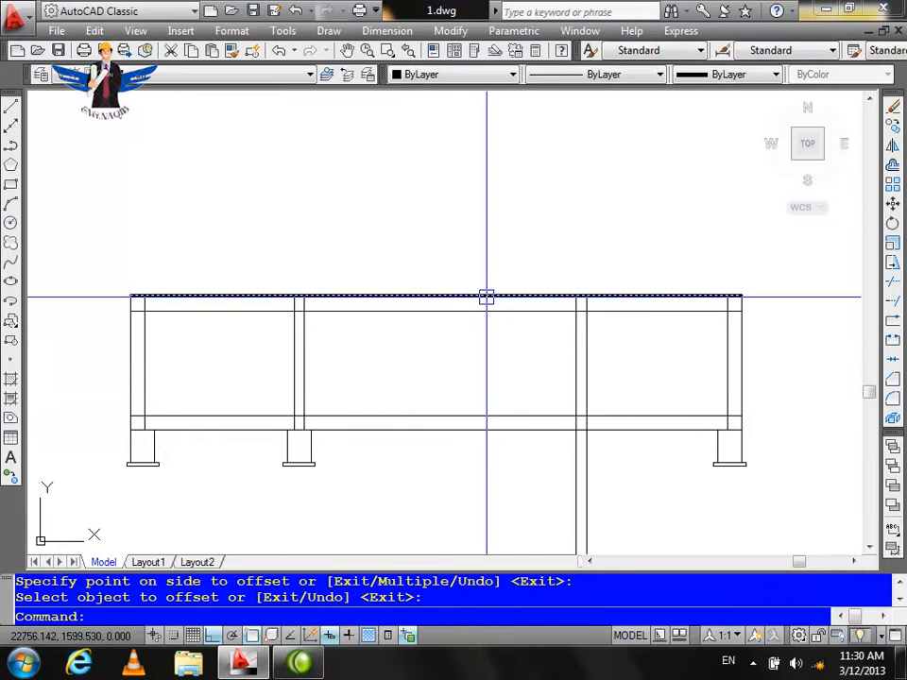
key(Return)
text(15)
key(Return)
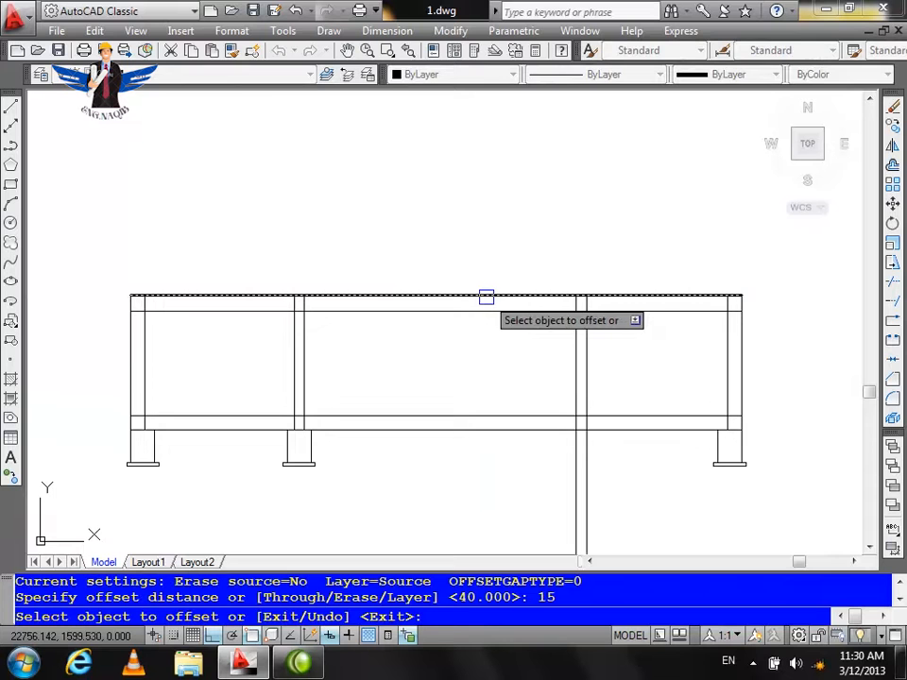
key(Escape)
Trim the lower slab line out of the three bays between the walls, keeping only its short pieces across the walls.
key(Return)
key(Return)
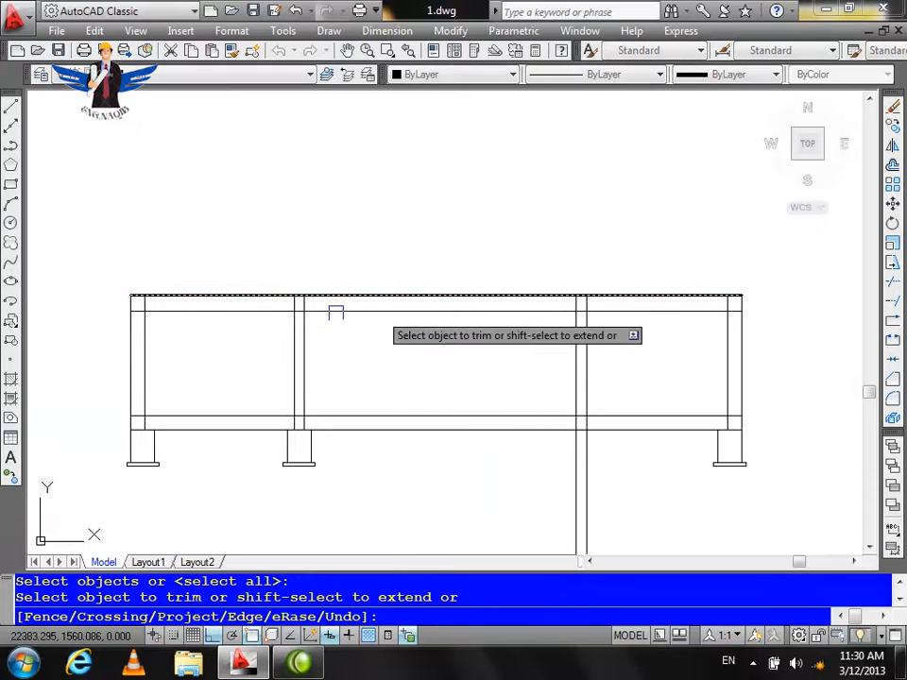
click(253, 300)
text(u)
key(Return)
click(255, 308)
click(316, 306)
key(Escape)
Offset the section's top line 15 down to form the slab's underside.
text(o)
key(Return)
text(15)
key(Return)
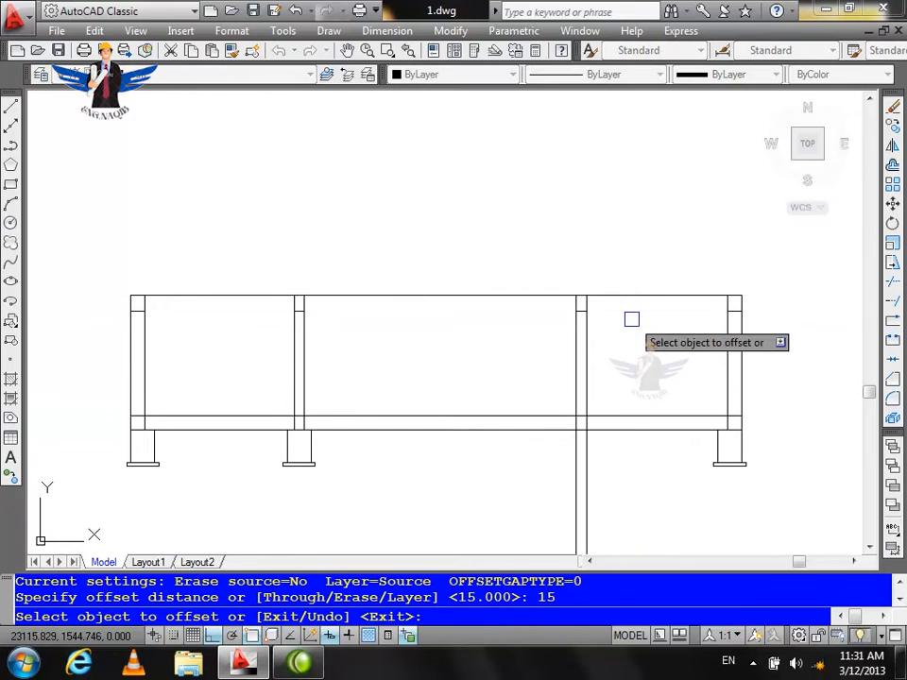
click(506, 297)
click(500, 338)
key(Escape)
Trim the slab's underside and the wall face lines where they cross at the left outer wall and the second wall.
text(tr)
key(Return)
key(Return)
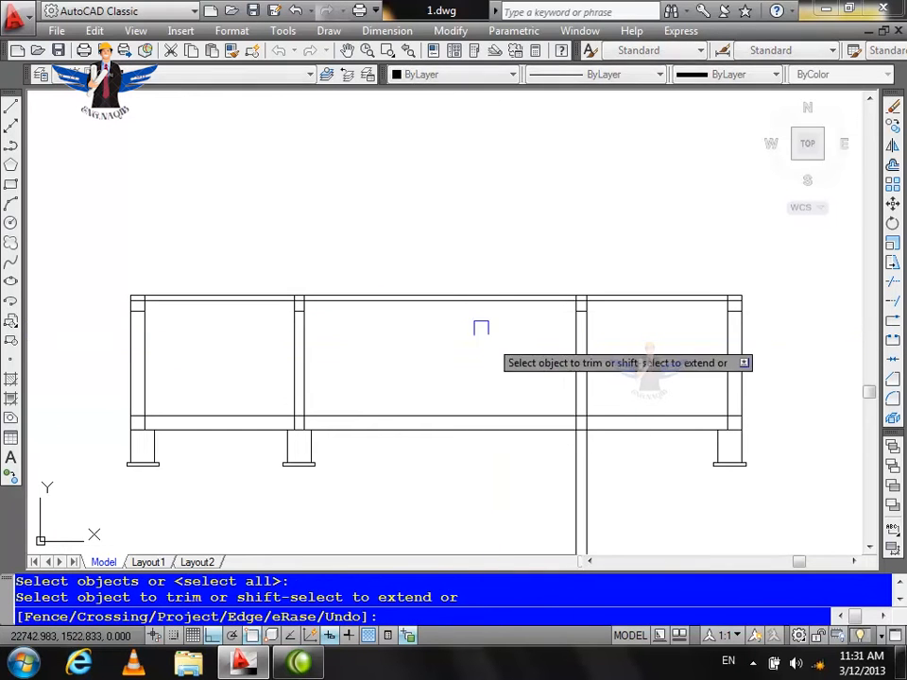
scroll(151, 289, up, 4)
click(158, 298)
scroll(102, 299, down, 2)
scroll(745, 274, up, 4)
click(731, 285)
click(462, 301)
scroll(103, 299, down, 3)
scroll(173, 362, down, 3)
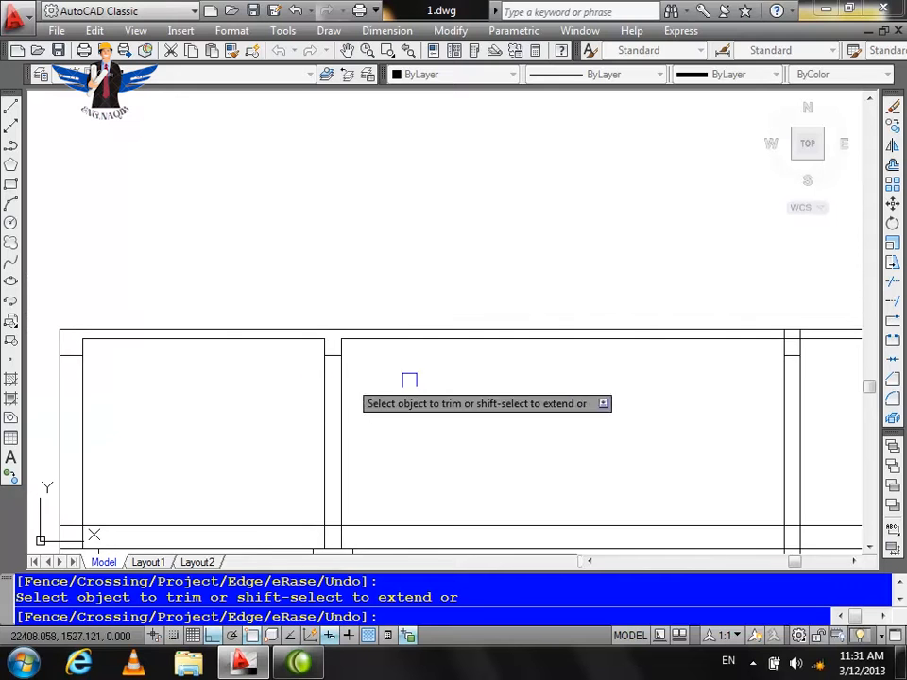
Trim the slab joint lines at the third wall and the right outer wall.
scroll(804, 339, up, 4)
scroll(413, 354, down, 2)
click(533, 300)
click(473, 290)
click(504, 309)
scroll(567, 342, down, 2)
middle_drag(567, 342, 68, 340)
click(634, 322)
click(601, 305)
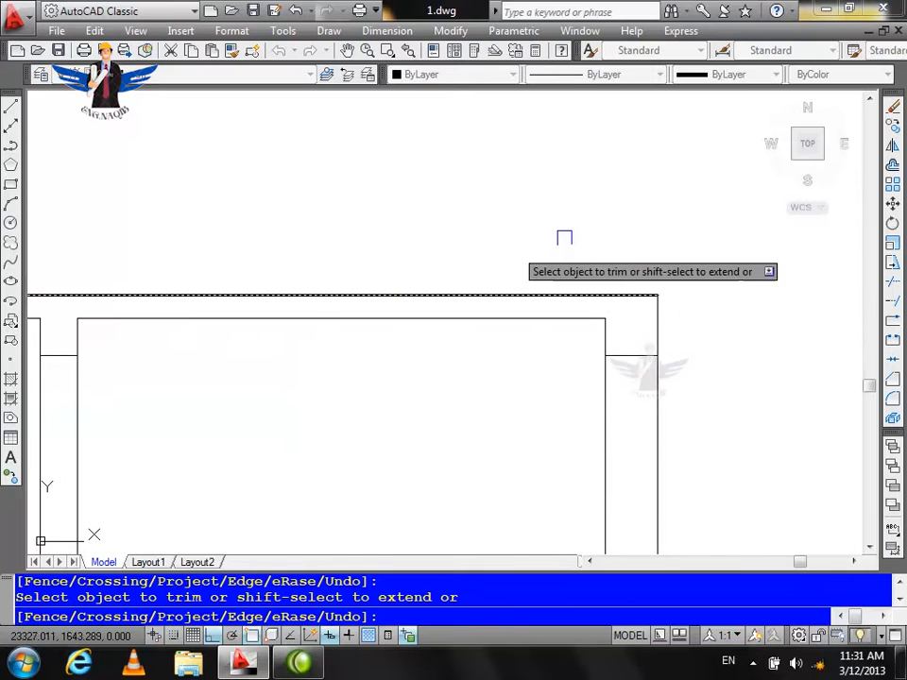
Trim the third wall's face lines between the slab and floor band, and erase their leftover lines below.
scroll(630, 238, down, 3)
click(503, 334)
click(436, 314)
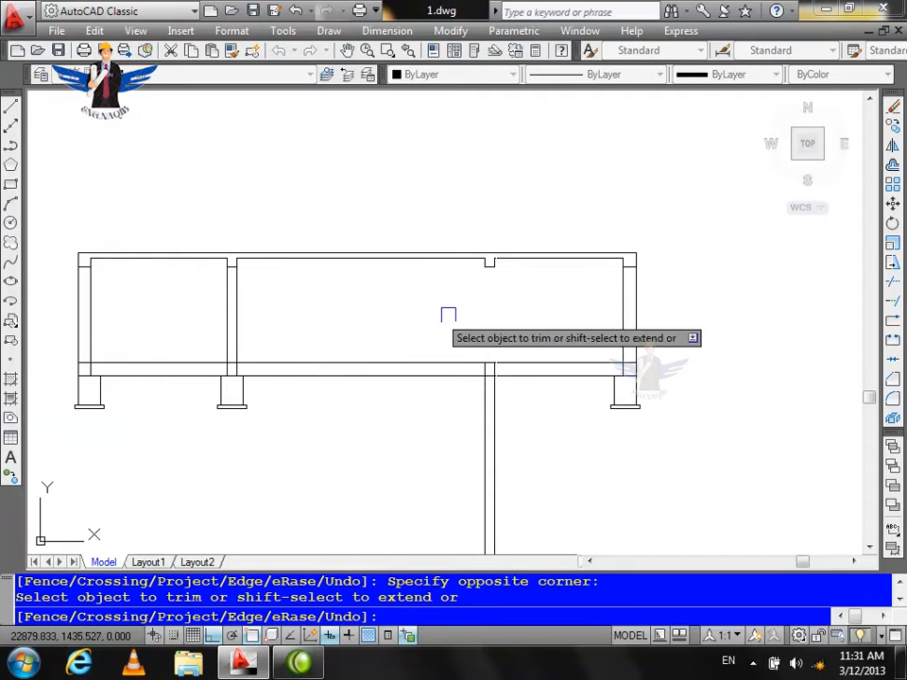
key(Escape)
click(537, 416)
click(477, 437)
key(Delete)
Compare the section with the floor plan and undo the erasure and the slab and wall trims.
scroll(485, 305, down, 3)
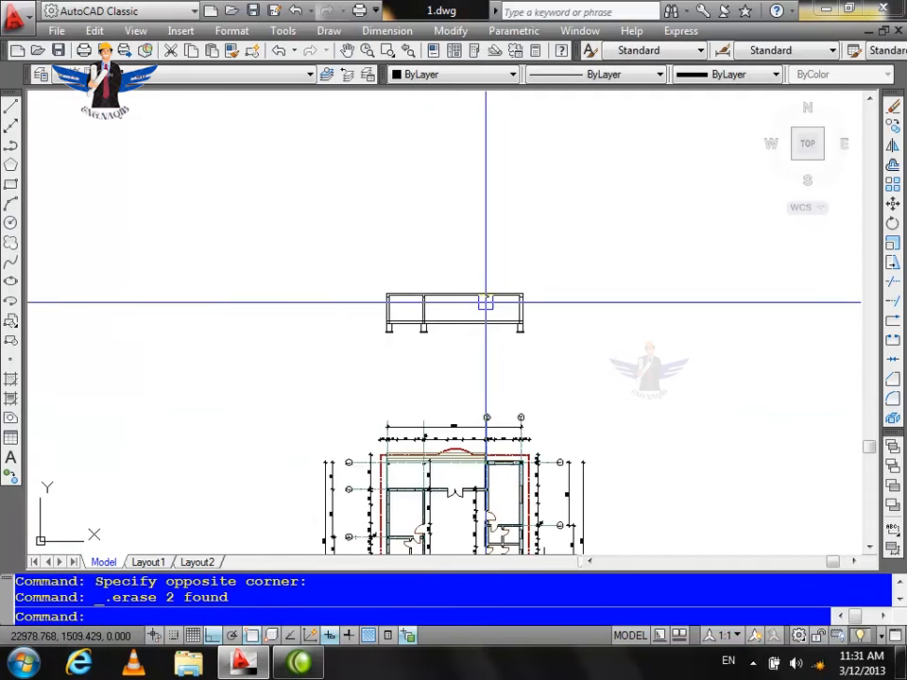
scroll(481, 555, up, 2)
scroll(491, 378, down, 2)
scroll(501, 378, up, 2)
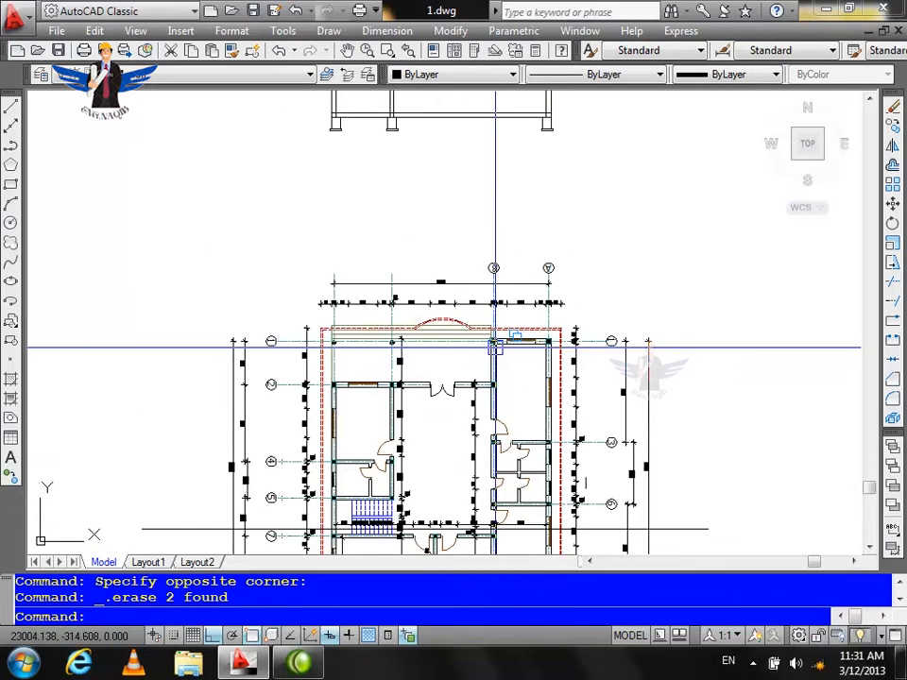
scroll(447, 344, down, 2)
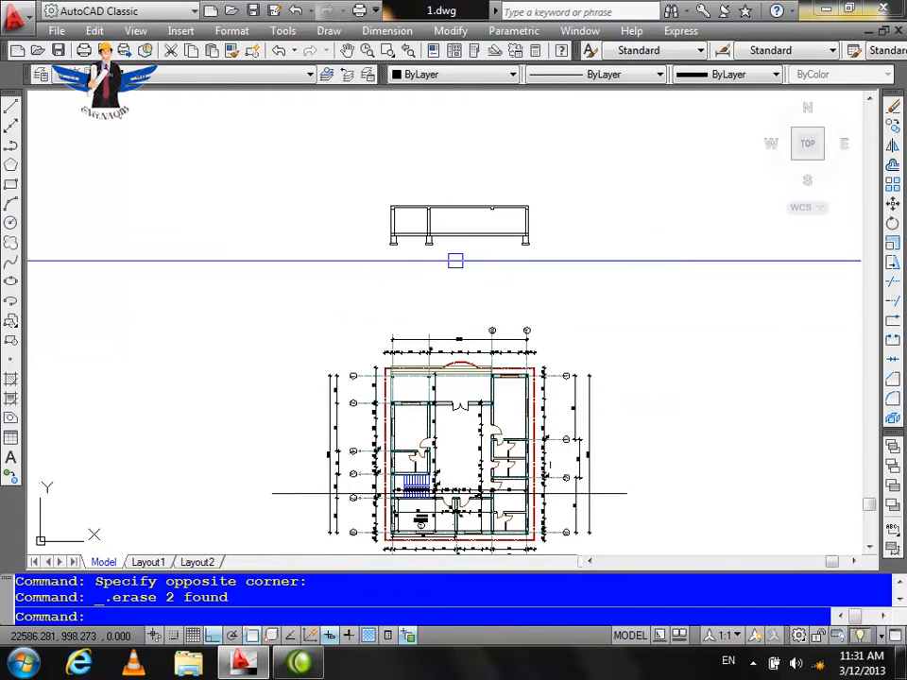
scroll(485, 245, up, 5)
key(ctrl+z)
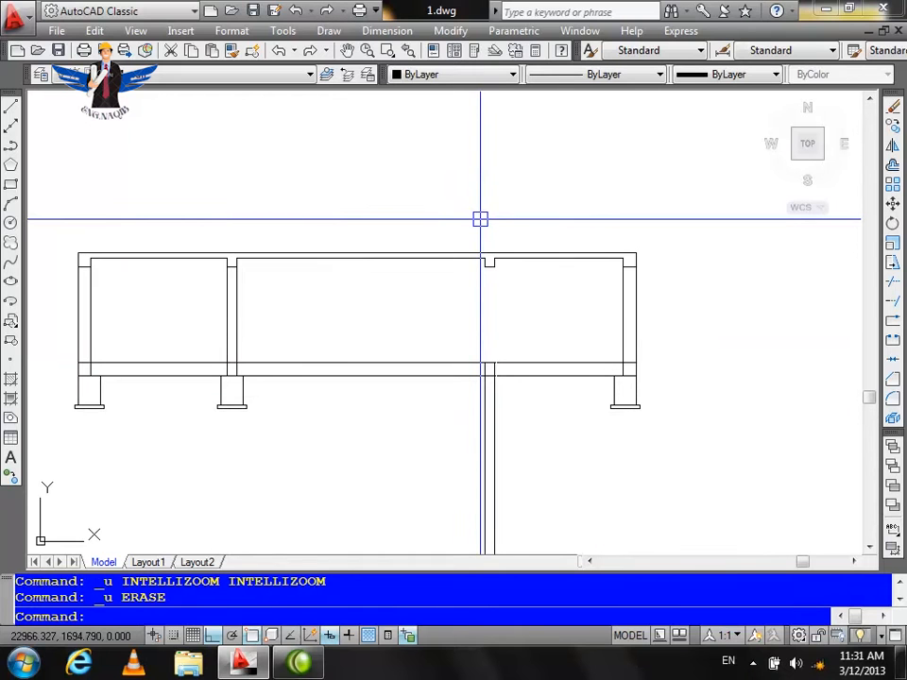
key(ctrl+z)
key(Escape)
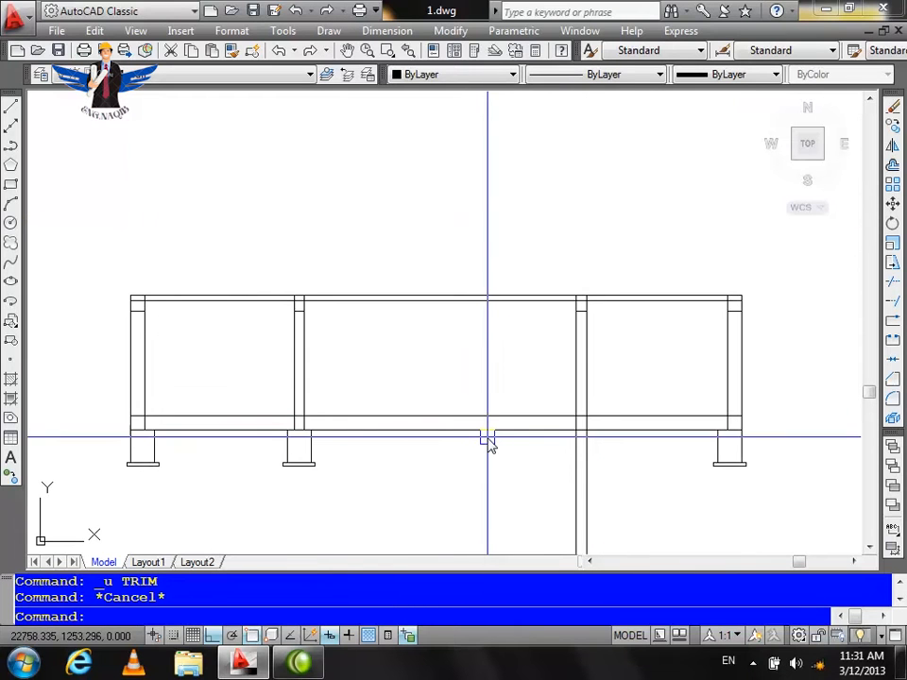
Move the second wall's foundation and footing 700 horizontally to sit beneath the third wall.
key(Return)
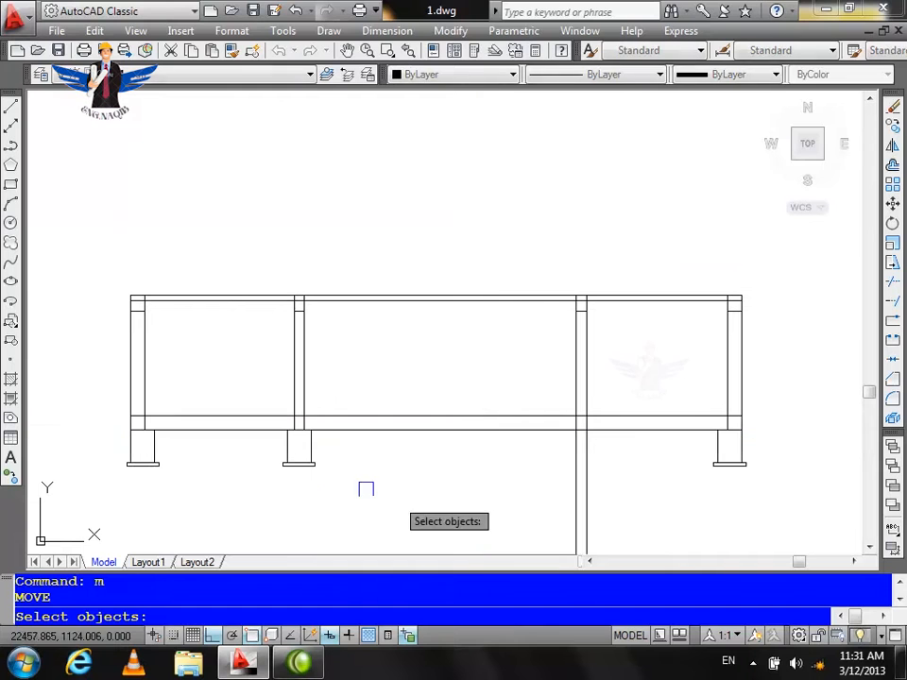
click(338, 445)
click(229, 491)
scroll(298, 437, up, 4)
scroll(328, 406, down, 4)
scroll(334, 404, up, 4)
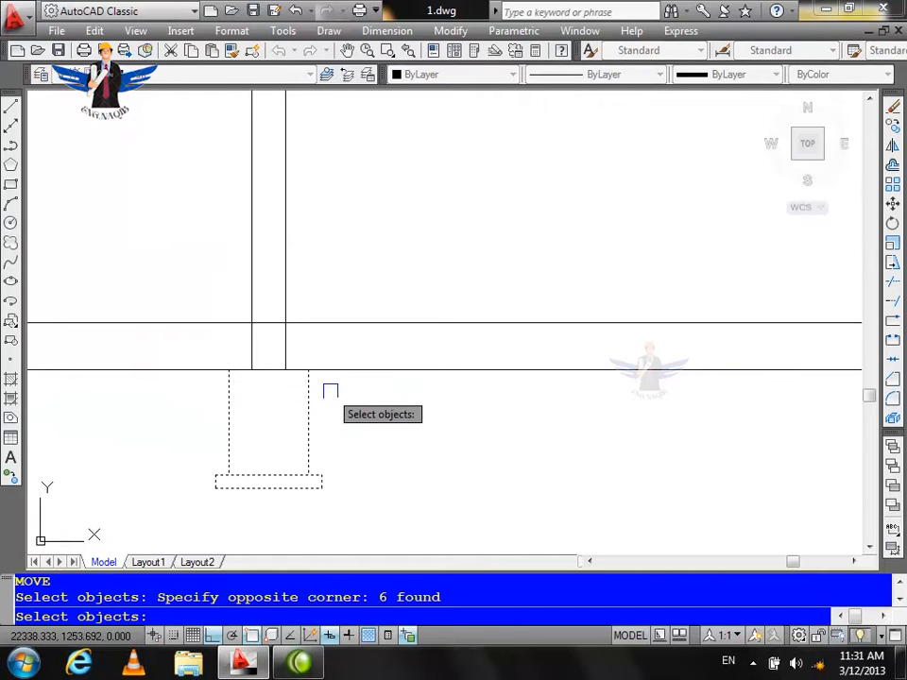
key(Return)
scroll(265, 387, down, 2)
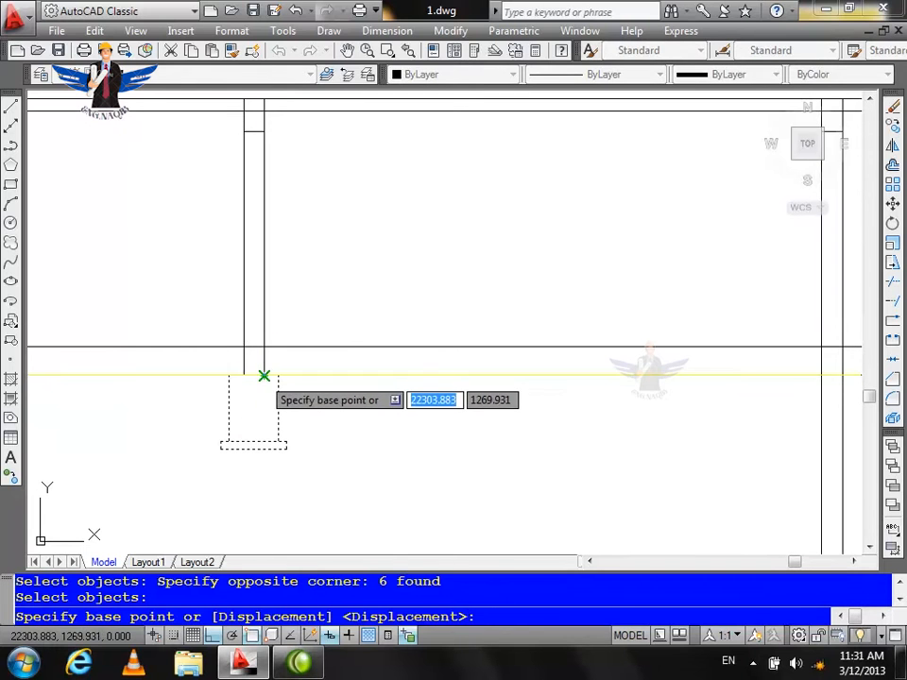
click(260, 374)
scroll(259, 374, down, 2)
scroll(564, 383, up, 2)
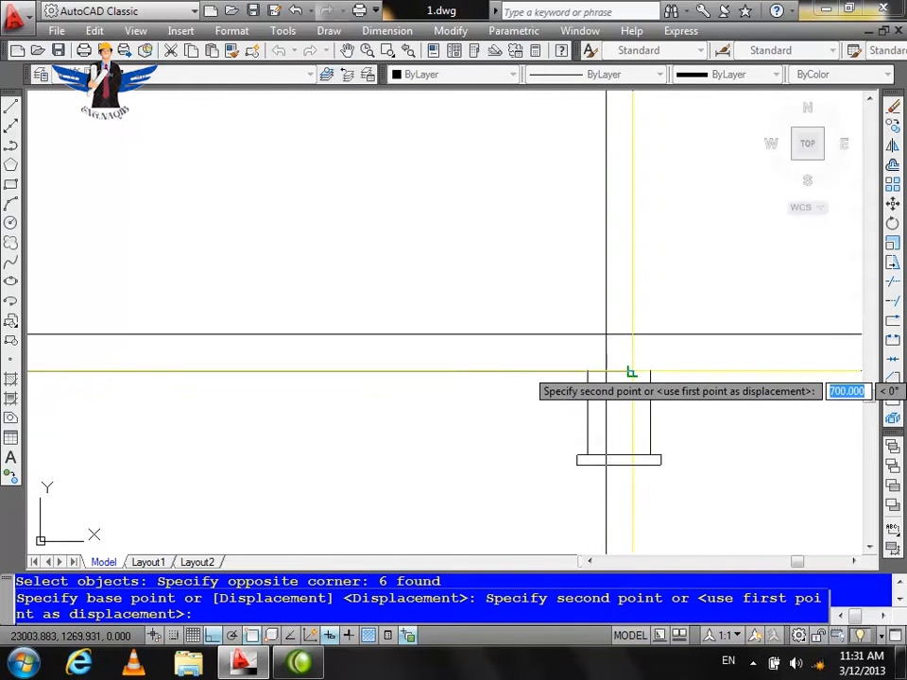
key(Escape)
Trim the third wall's face lines below the footing and inside the footing and foundation wall.
scroll(506, 426, down, 2)
scroll(325, 323, down, 2)
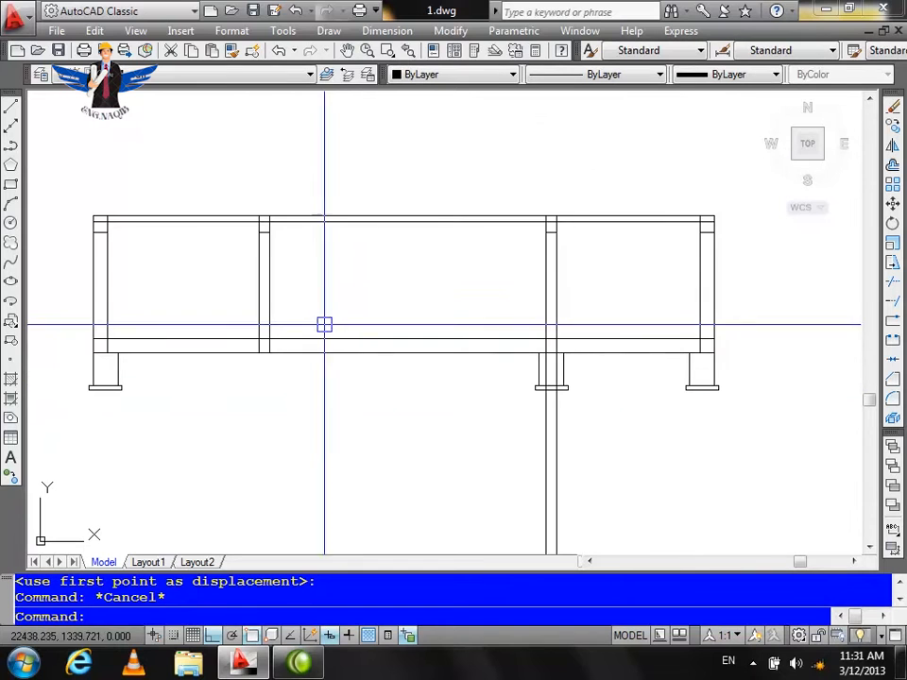
click(522, 459)
key(Escape)
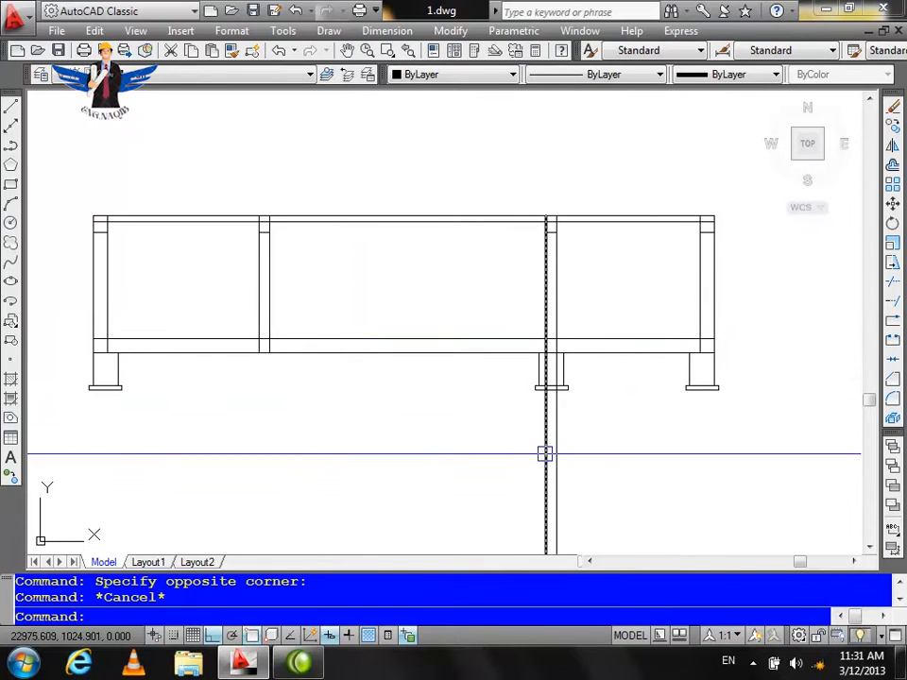
text(tr)
key(Return)
key(Return)
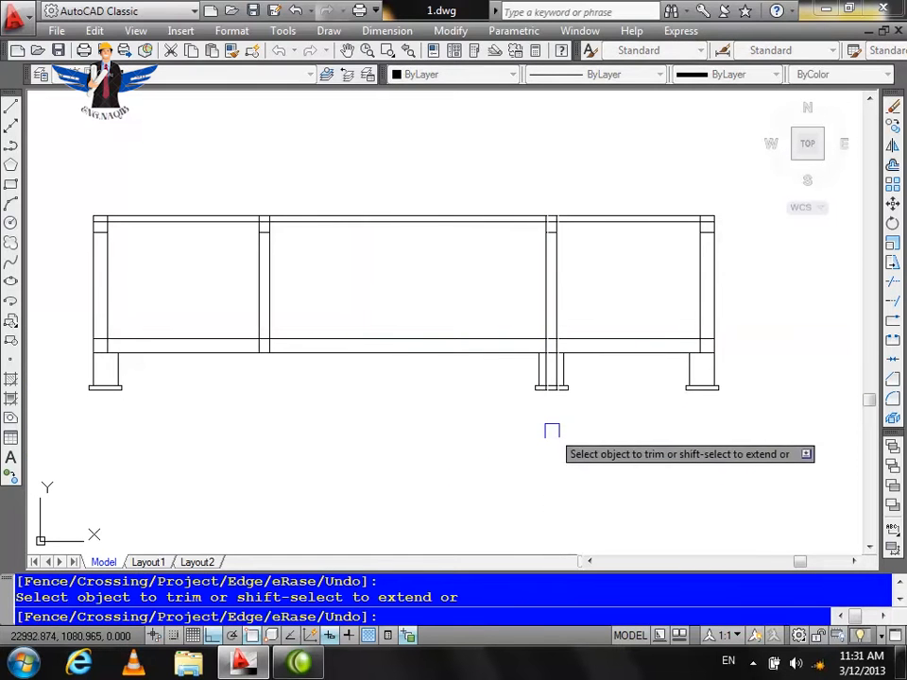
scroll(551, 445, up, 5)
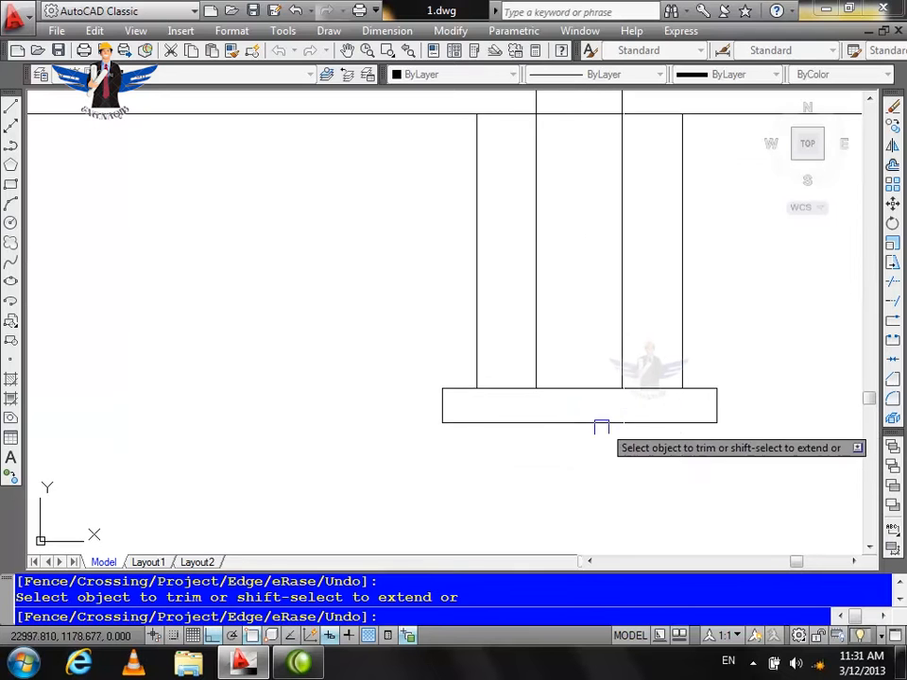
scroll(600, 371, down, 4)
scroll(595, 368, down, 3)
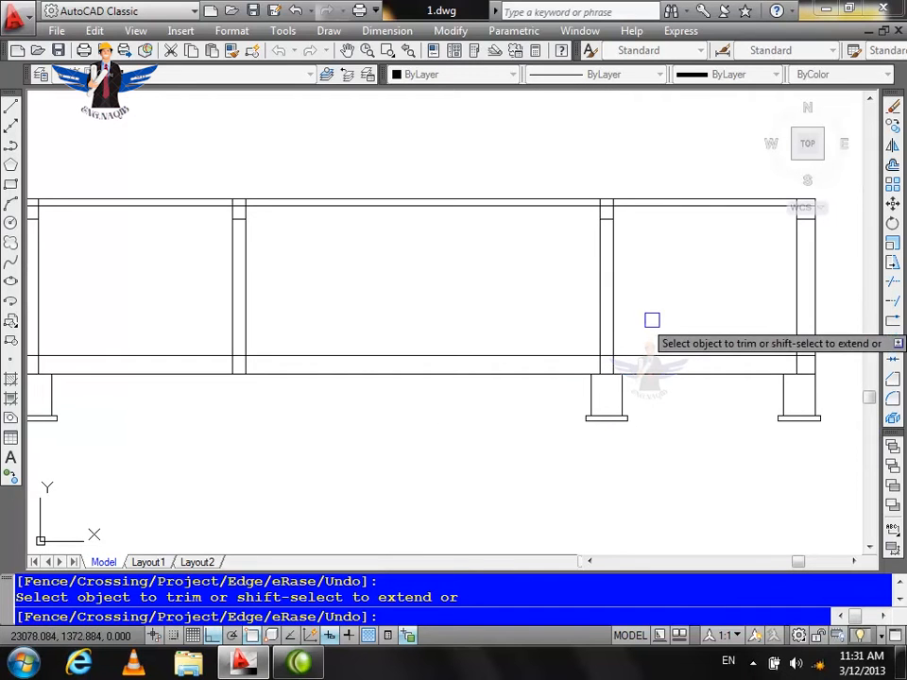
Trim the second wall's face lines inside the floor band.
scroll(654, 303, down, 2)
scroll(402, 345, up, 4)
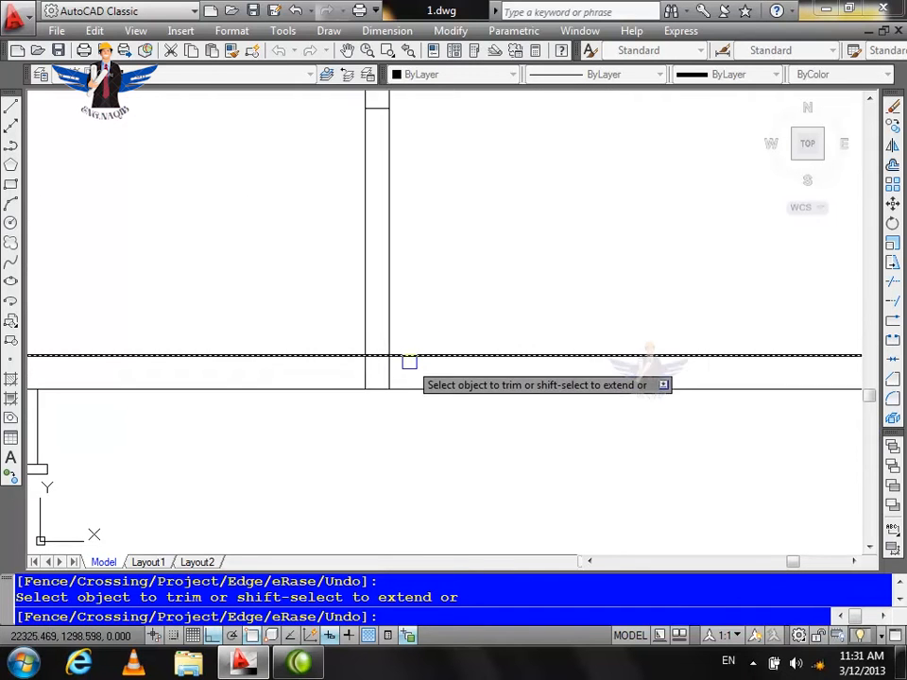
key(ctrl+z)
scroll(703, 319, down, 4)
scroll(310, 330, up, 3)
click(247, 287)
click(248, 287)
scroll(364, 360, down, 4)
scroll(316, 319, up, 4)
click(354, 364)
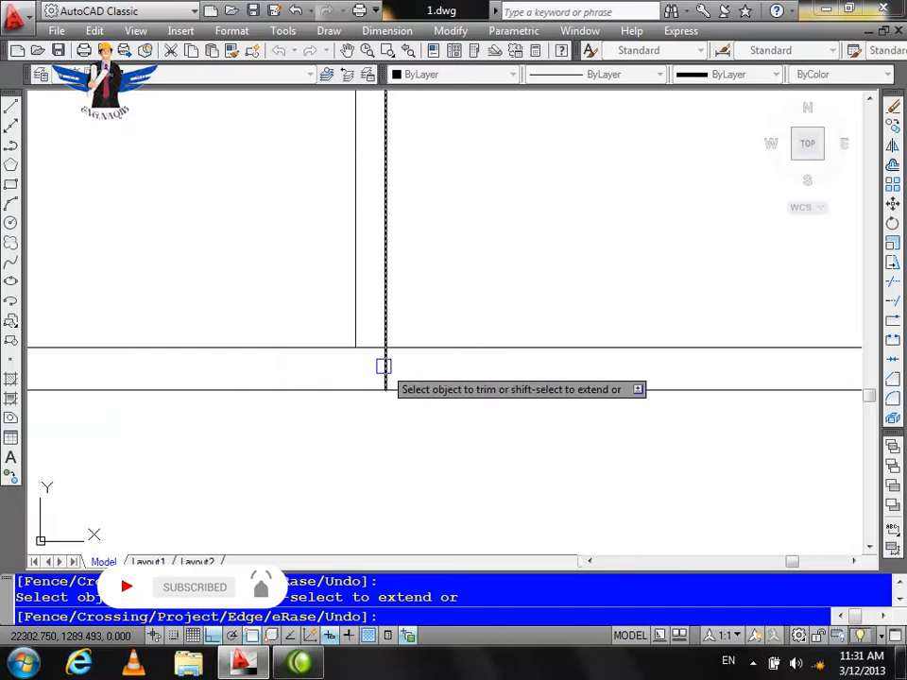
scroll(384, 367, down, 3)
Trim the second wall's lines below its drop beam and the joint lines where the beam meets the slab.
click(464, 289)
click(370, 308)
scroll(396, 251, down, 2)
scroll(425, 189, up, 9)
click(357, 265)
click(209, 268)
scroll(529, 244, down, 5)
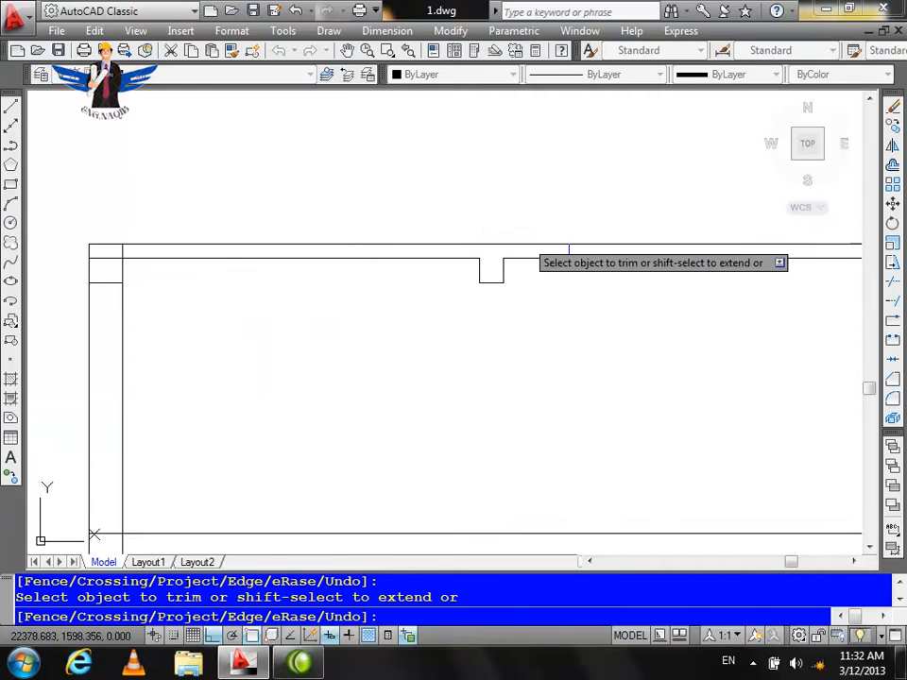
Trim the slab's underside line inside the left outer wall and undo the last trim there.
scroll(113, 255, up, 5)
click(129, 266)
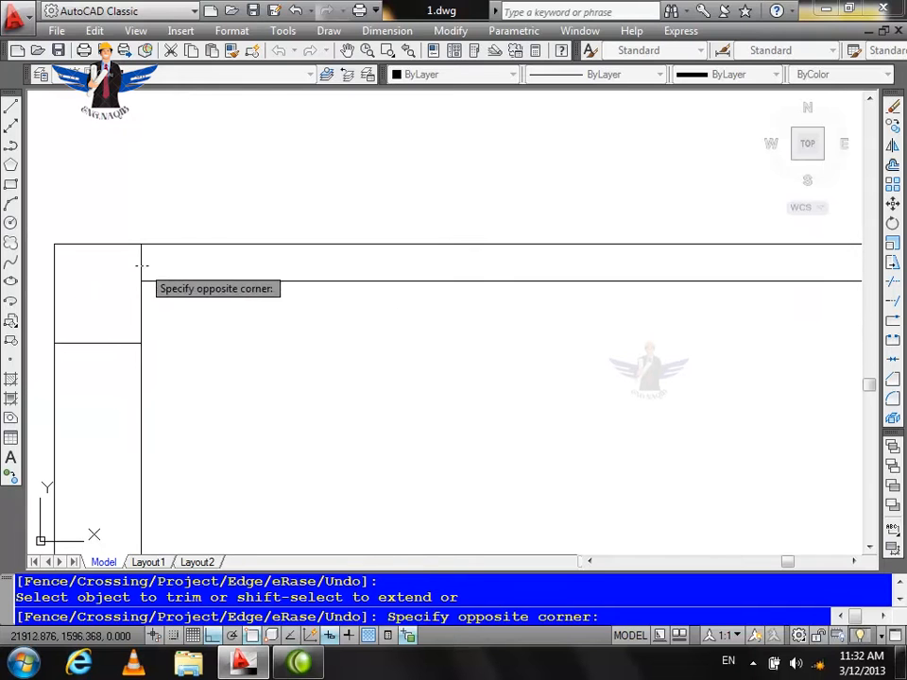
click(147, 265)
scroll(147, 266, down, 2)
text(u)
key(Return)
Trim the slab joint lines at the third wall and the right outer wall's inner face line above the slab's underside.
scroll(216, 347, down, 2)
scroll(397, 293, down, 4)
scroll(438, 303, down, 2)
scroll(605, 279, up, 6)
click(577, 273)
click(557, 286)
click(558, 288)
scroll(692, 317, down, 3)
scroll(718, 307, up, 2)
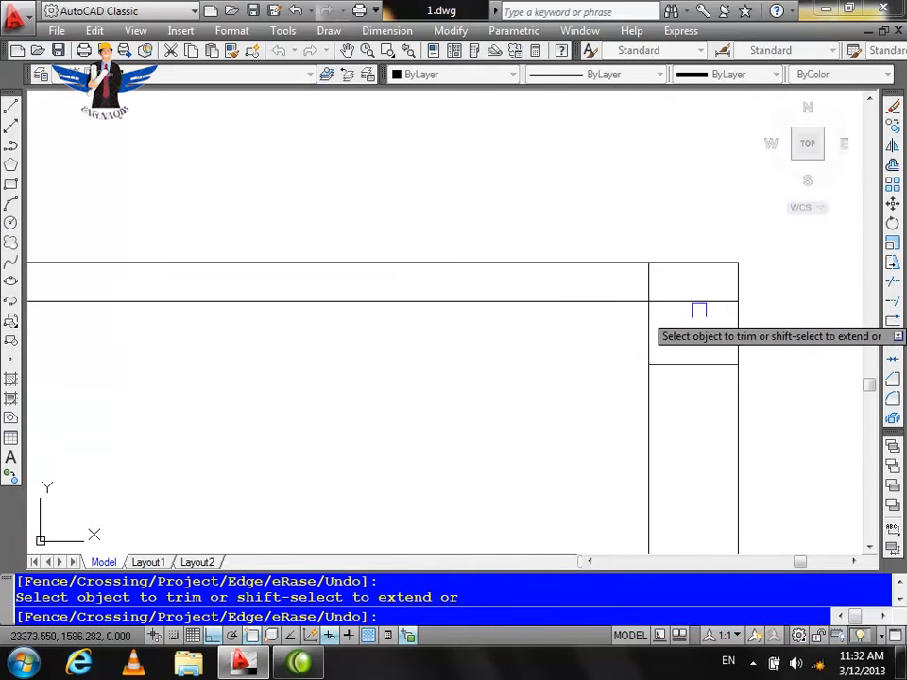
click(643, 284)
Draw vertical construction lines through every riser line of the plan's stair flight to project them up through the section.
scroll(413, 360, down, 5)
scroll(412, 361, down, 3)
scroll(359, 368, up, 3)
scroll(378, 388, down, 5)
scroll(406, 415, up, 7)
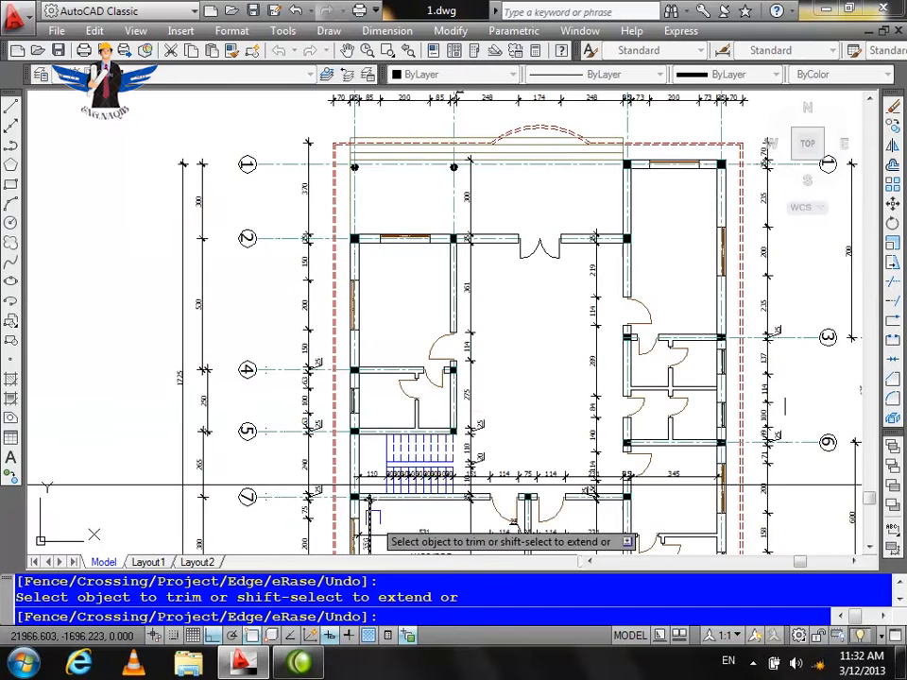
key(Escape)
text(xl)
key(Return)
text(v)
key(Return)
scroll(390, 485, up, 6)
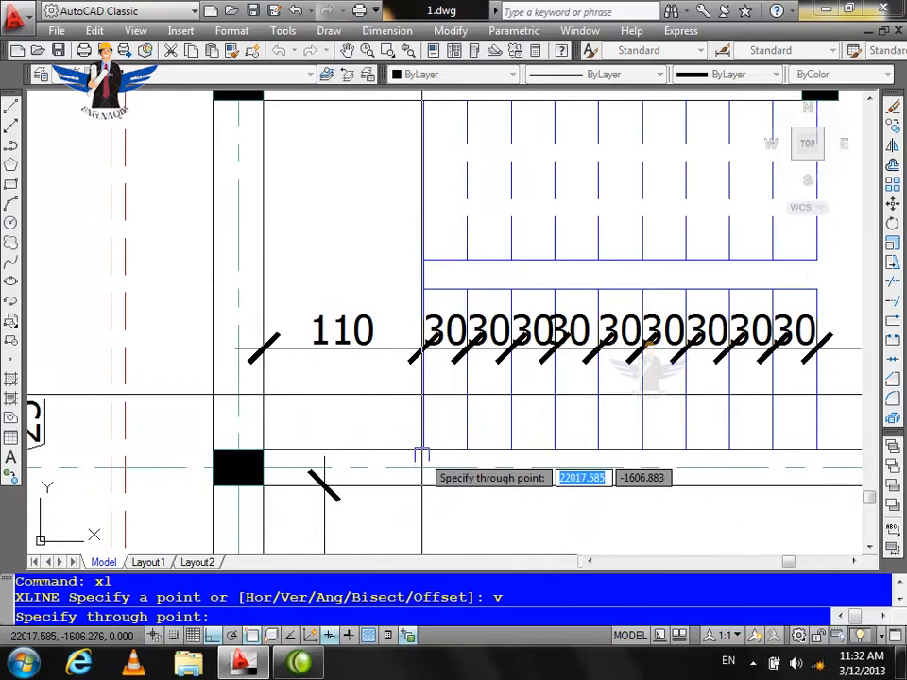
click(422, 450)
click(467, 450)
click(511, 450)
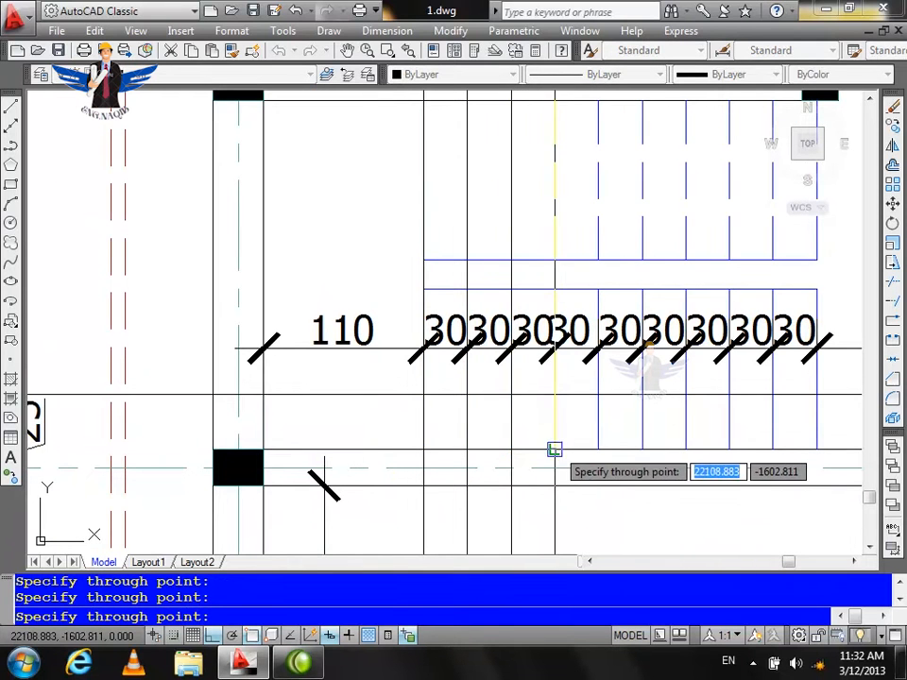
click(554, 450)
click(597, 444)
click(642, 444)
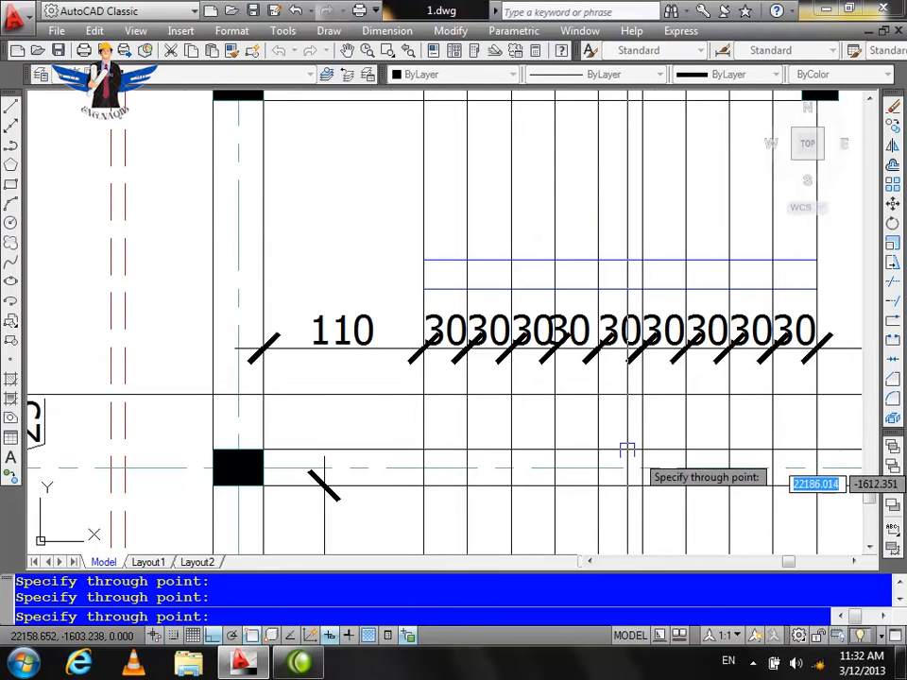
scroll(697, 469, down, 10)
scroll(609, 236, down, 4)
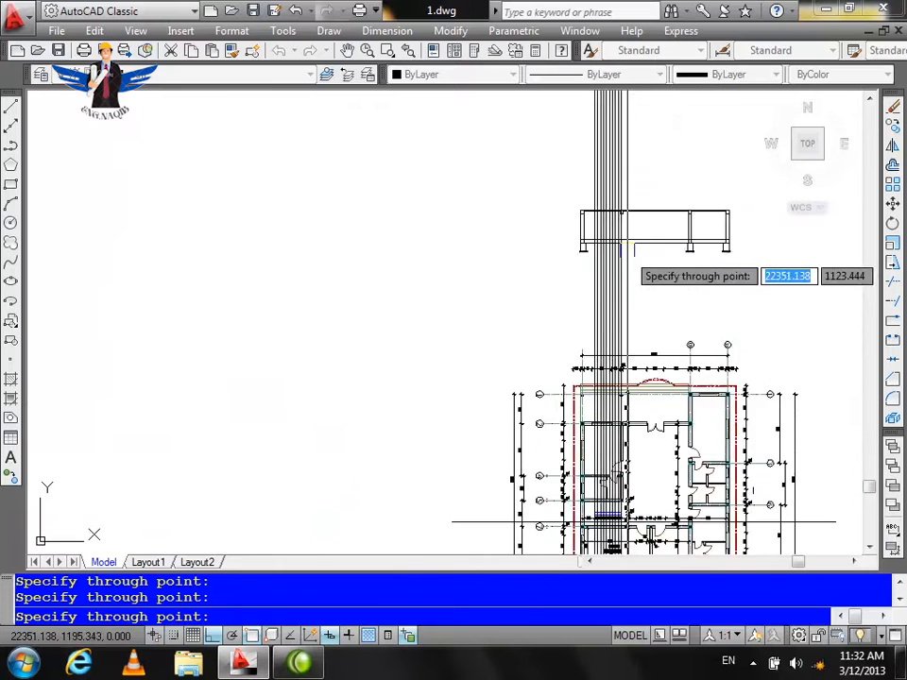
key(Escape)
Draw a horizontal line along the top of the floor band from the left wall's inner face across the projected stair lines.
scroll(586, 290, up, 6)
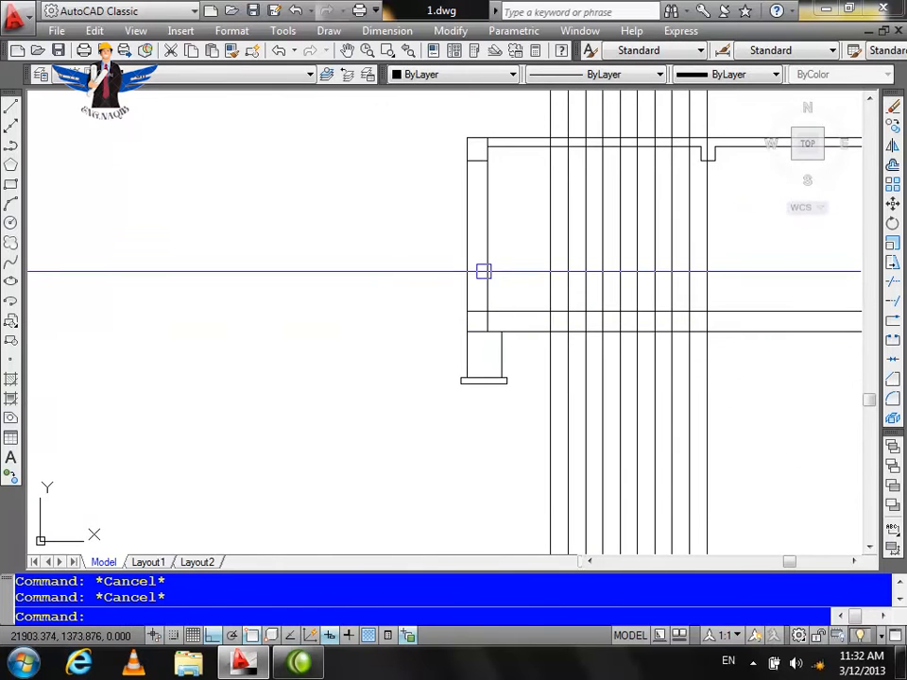
scroll(427, 346, down, 2)
text(l)
key(Return)
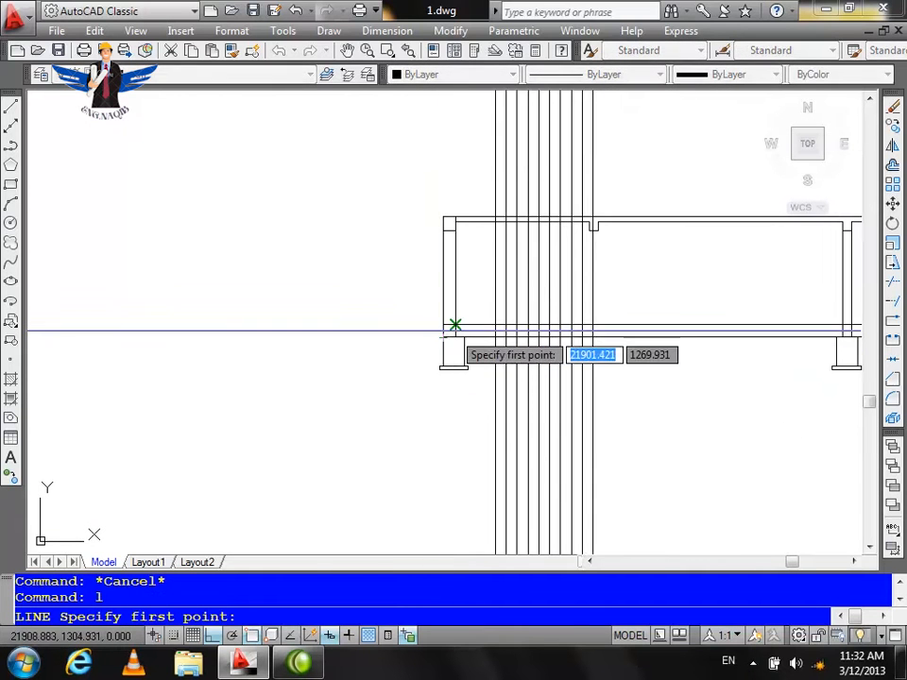
scroll(444, 340, up, 3)
click(455, 318)
scroll(430, 329, down, 2)
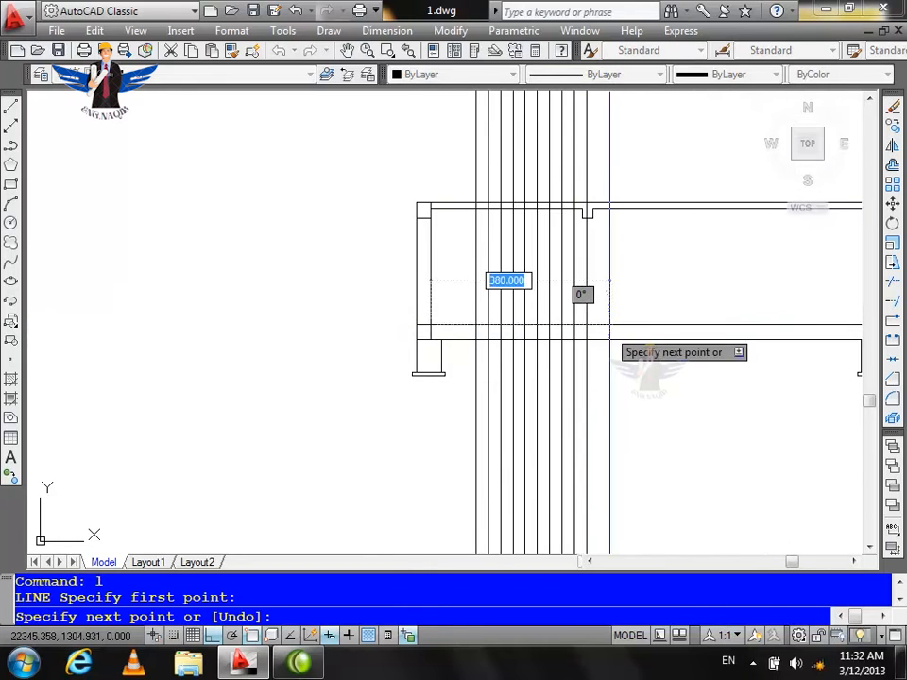
scroll(610, 324, up, 2)
click(622, 324)
key(Return)
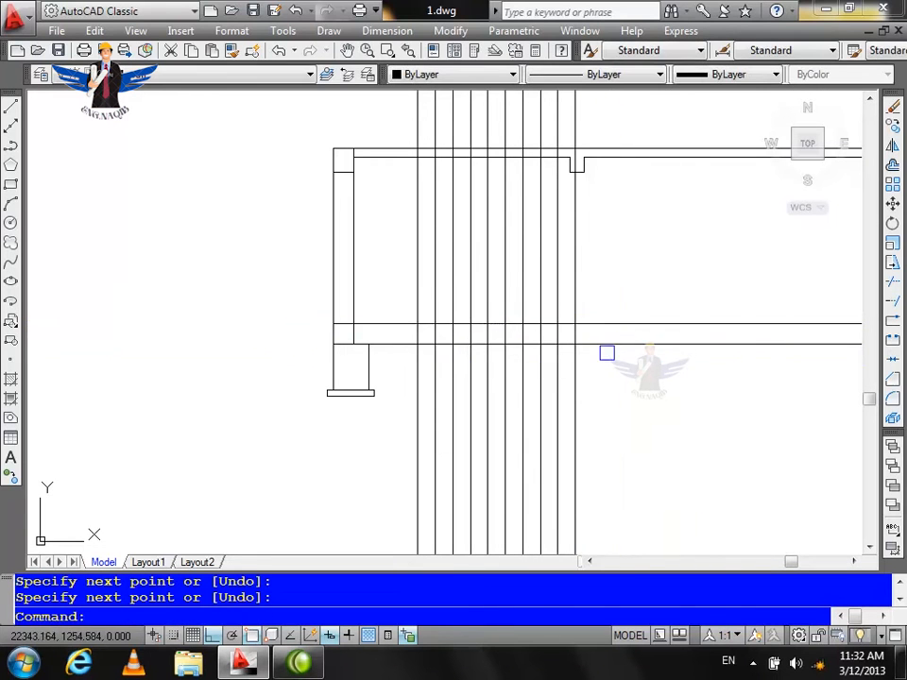
Set the colour of the horizontal line drawn along the top of the floor band to Blue.
click(599, 321)
click(469, 78)
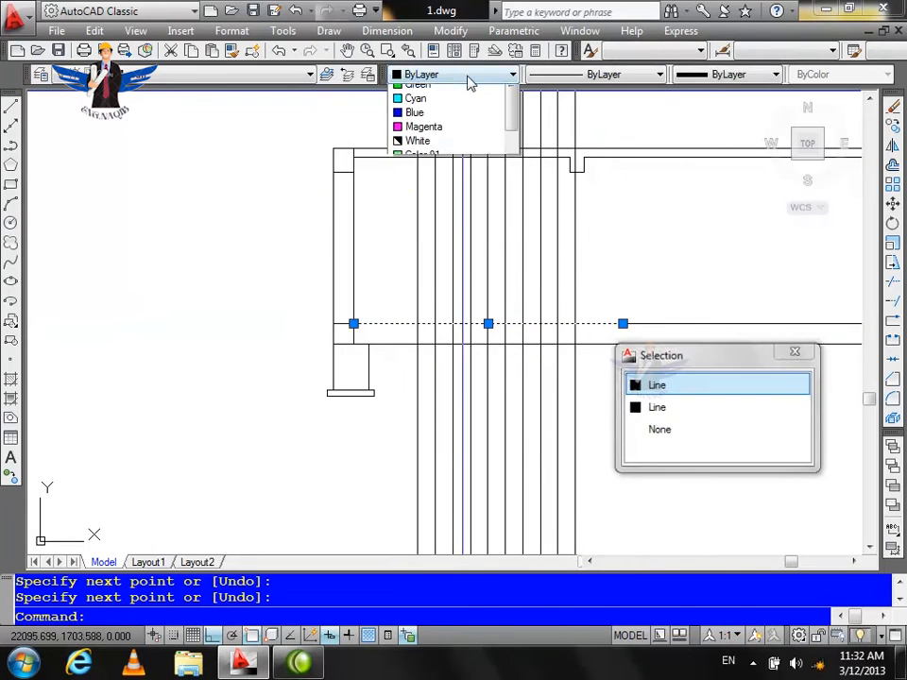
click(437, 120)
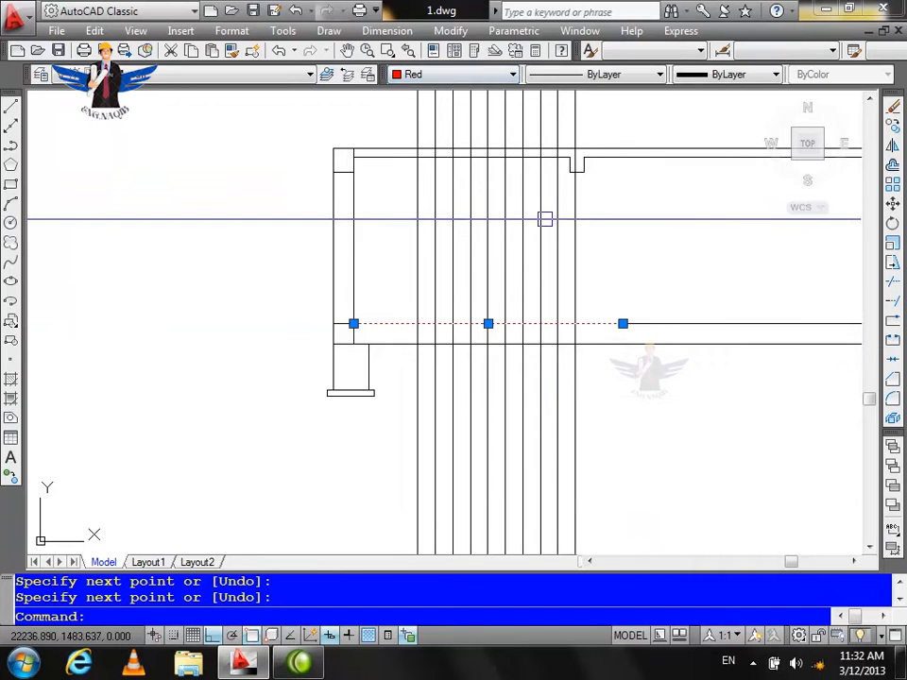
click(450, 75)
click(436, 149)
key(Escape)
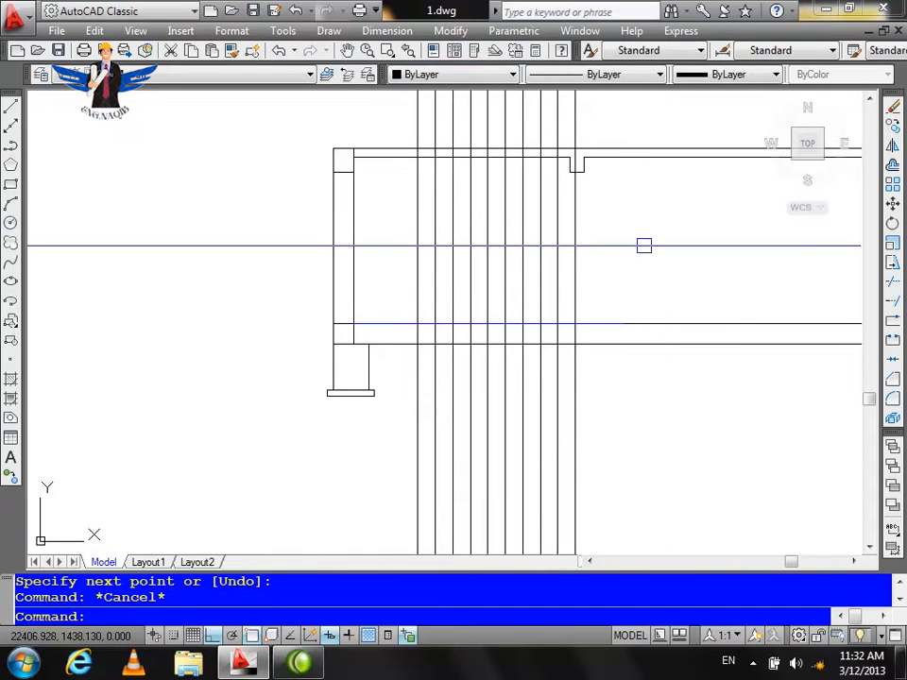
Offset the blue floor line upward by 15.
text(o)
key(Return)
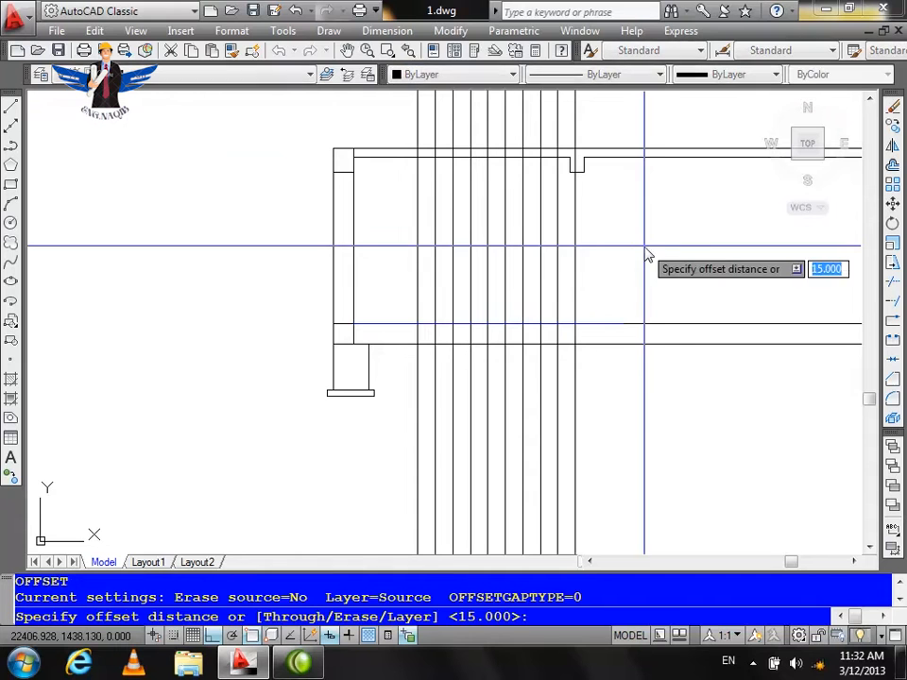
text(15)
key(Return)
click(592, 324)
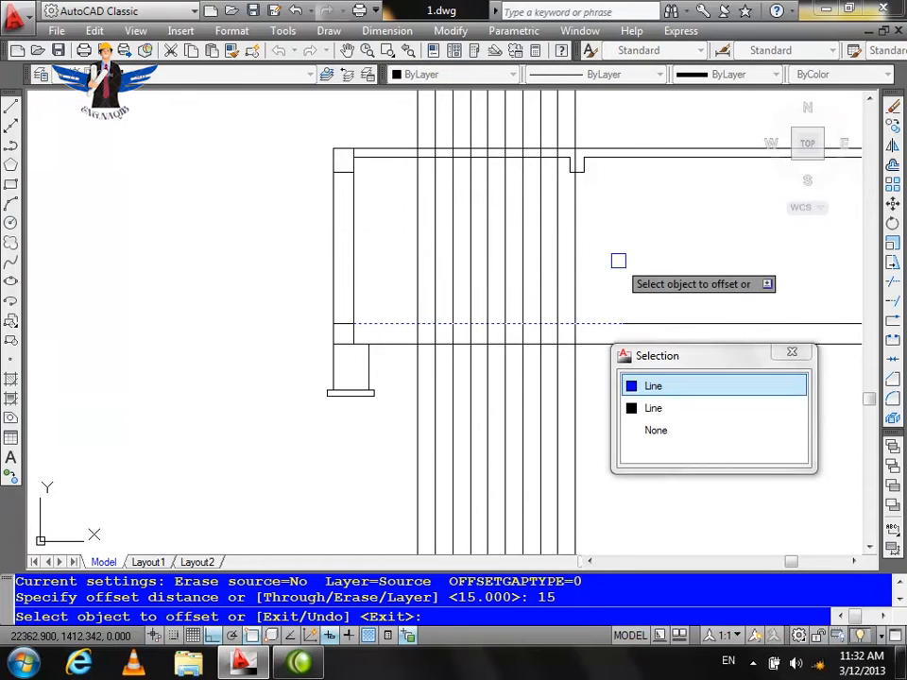
key(Return)
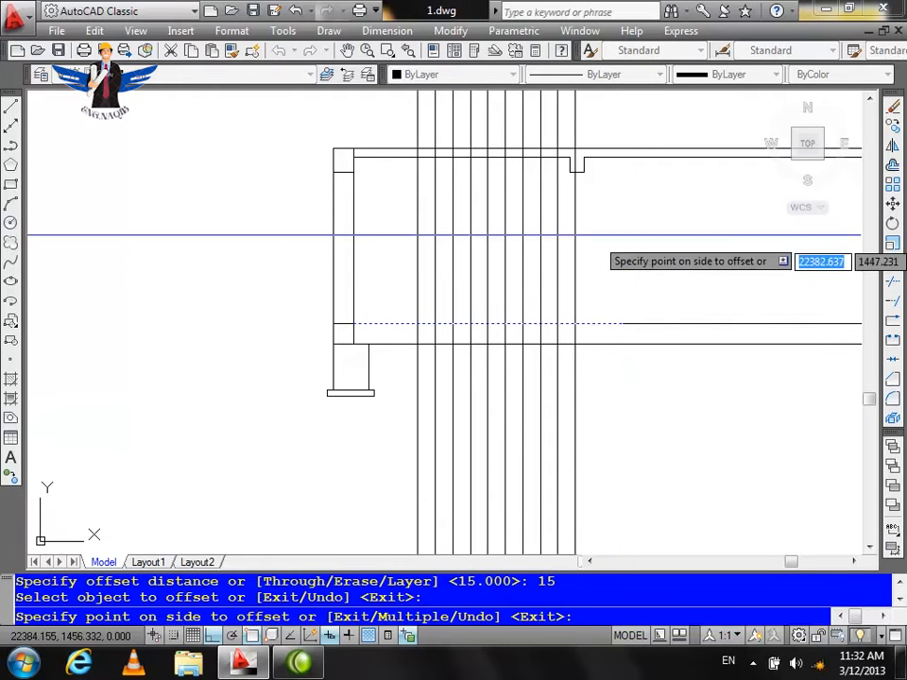
click(630, 244)
click(638, 231)
click(645, 230)
Offset the new blue line upward repeatedly at 15 spacing with the Multiple option until the lines reach the roof slab's top.
click(607, 315)
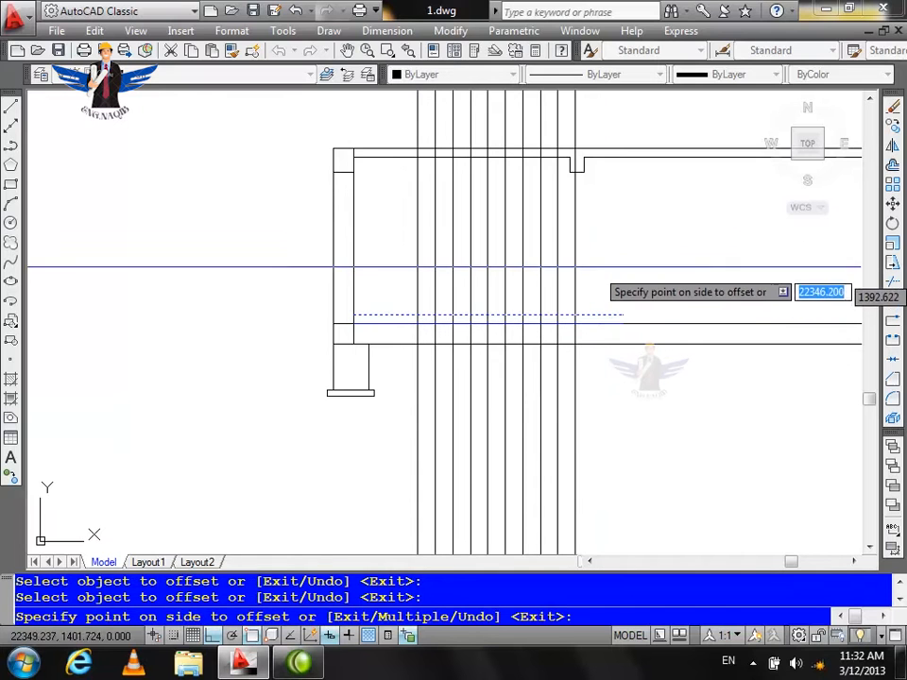
text(m)
key(Return)
scroll(346, 493, down, 2)
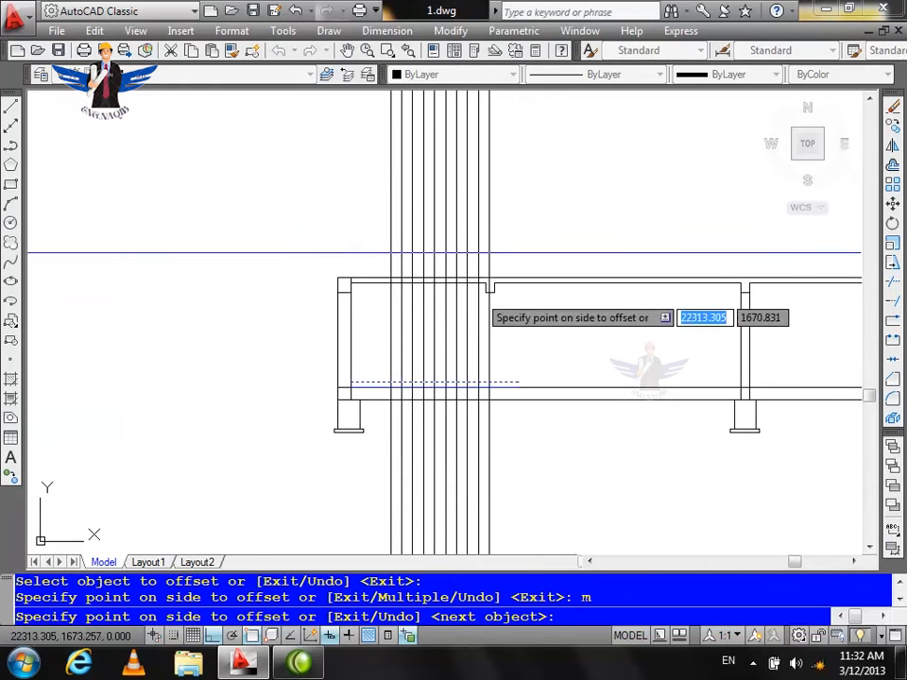
click(532, 230)
click(537, 227)
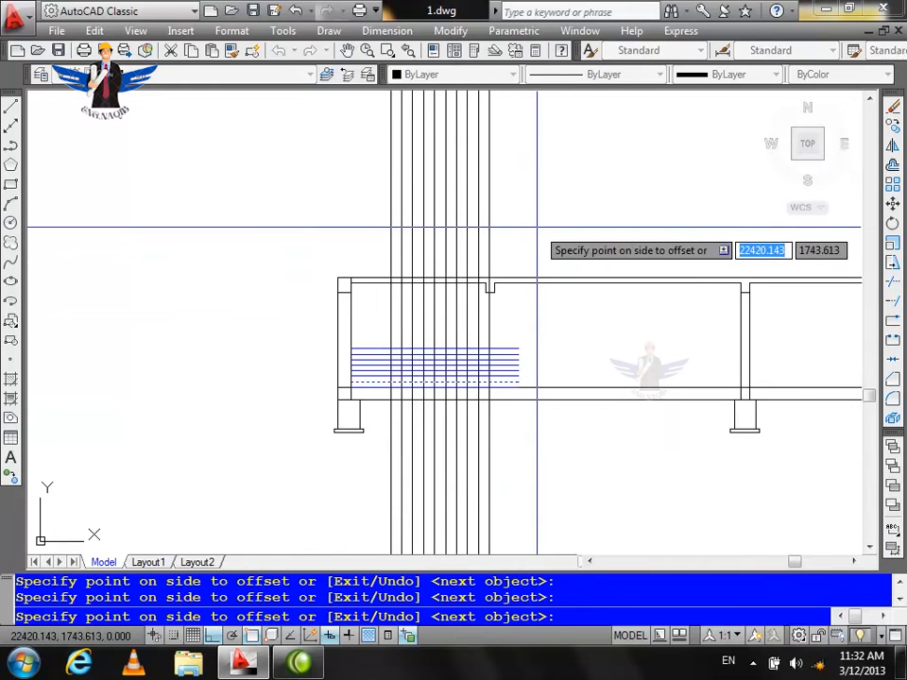
click(537, 228)
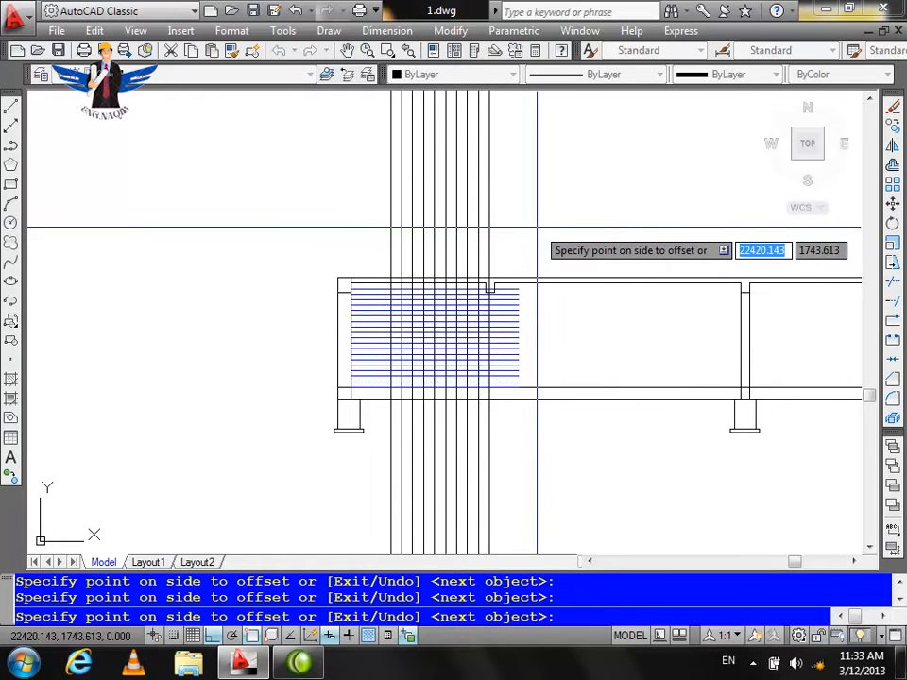
scroll(500, 336, up, 3)
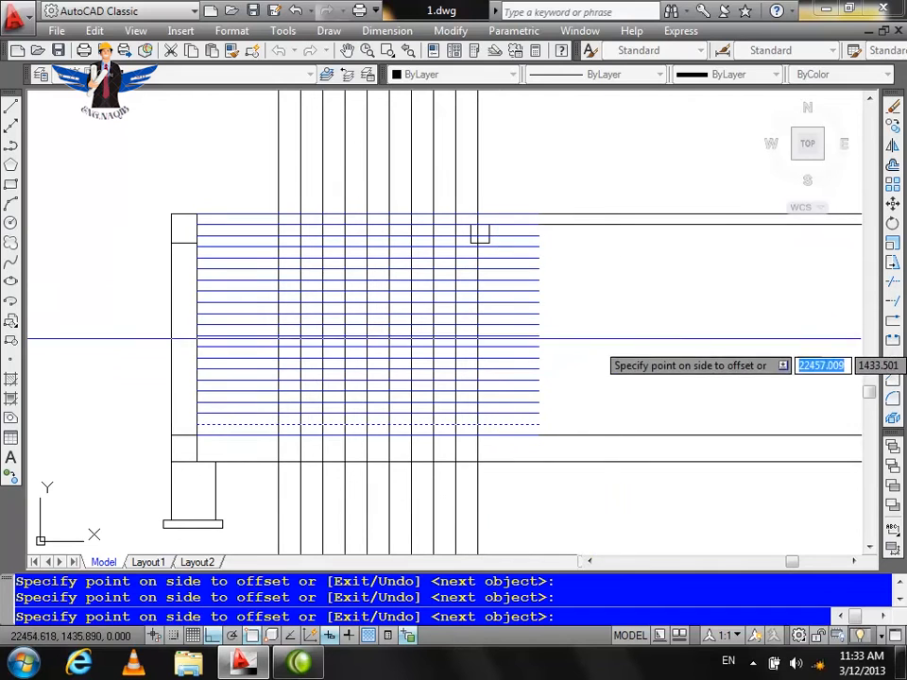
key(Escape)
Trim the projected vertical stair lines inside the floor band, using all objects as cutting edges.
text(tr)
key(Return)
key(Return)
scroll(495, 455, up, 2)
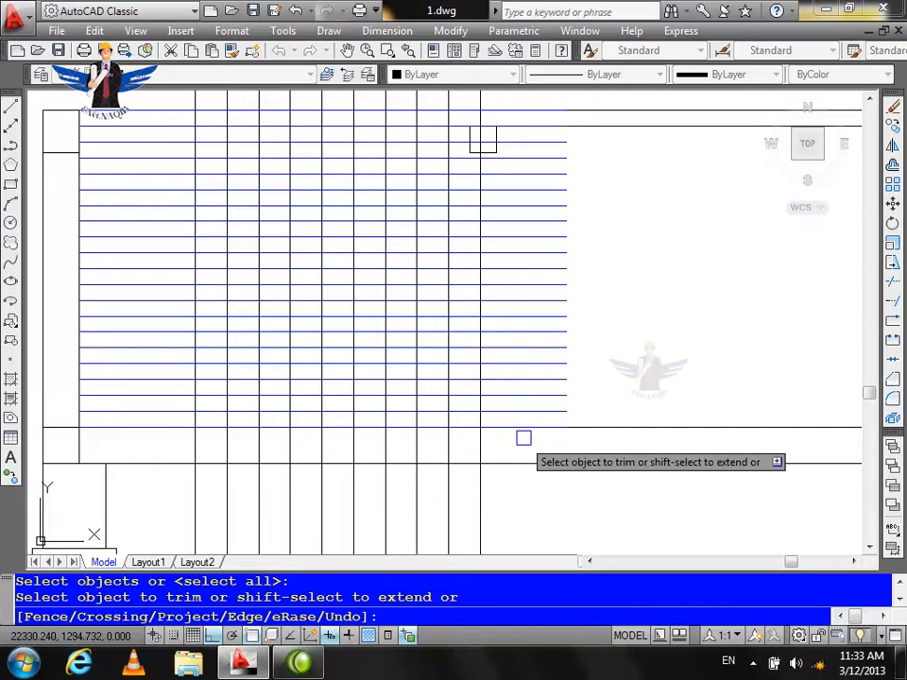
click(203, 450)
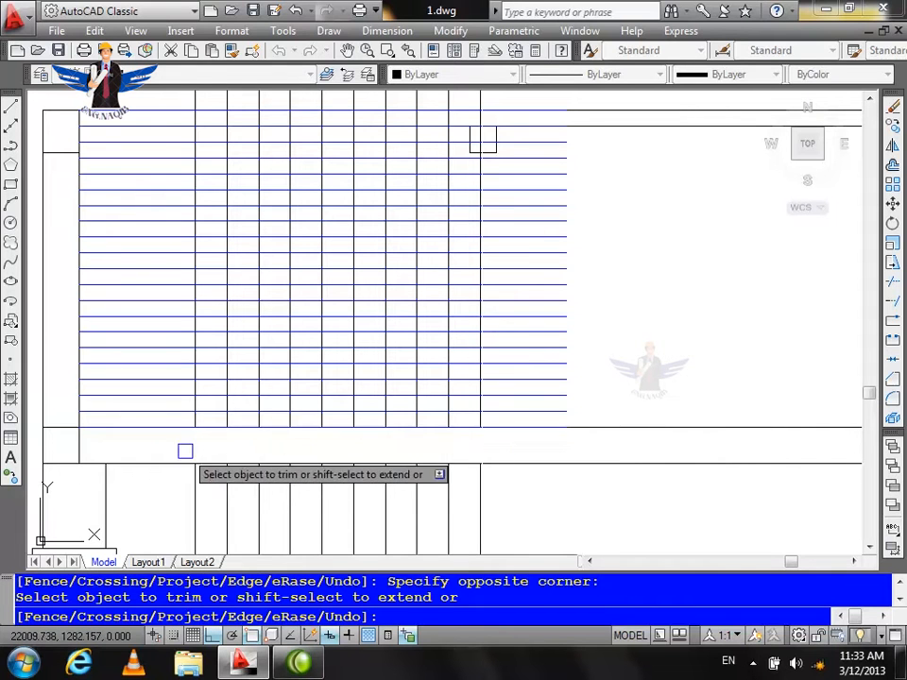
Trim the grid lines just above the lower flight's first treads, working from the floor up to the left.
click(499, 413)
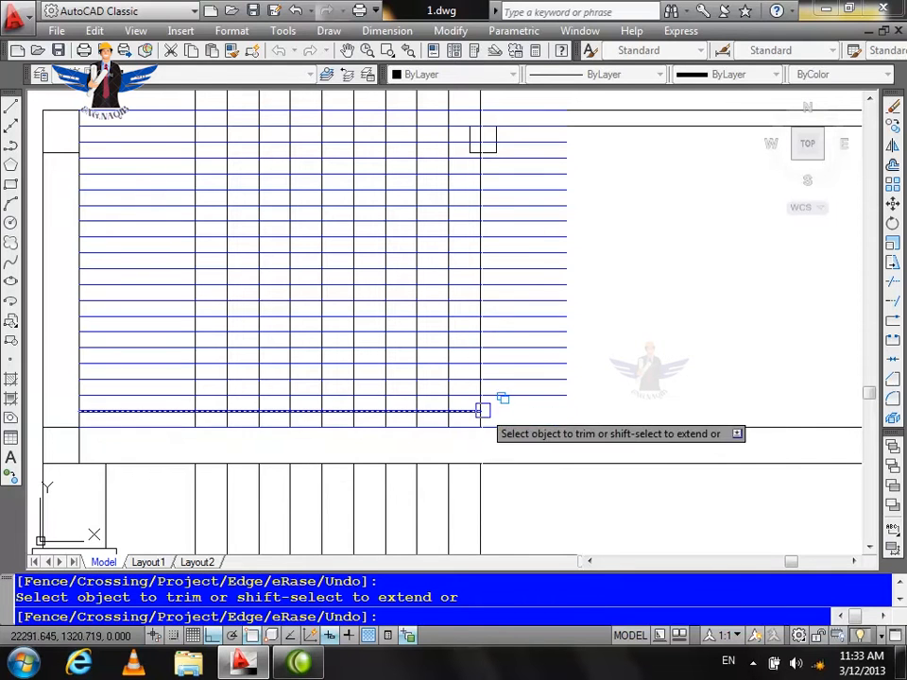
scroll(484, 408, up, 3)
click(435, 389)
click(410, 374)
click(384, 357)
click(347, 345)
click(325, 328)
click(276, 310)
click(259, 293)
click(219, 275)
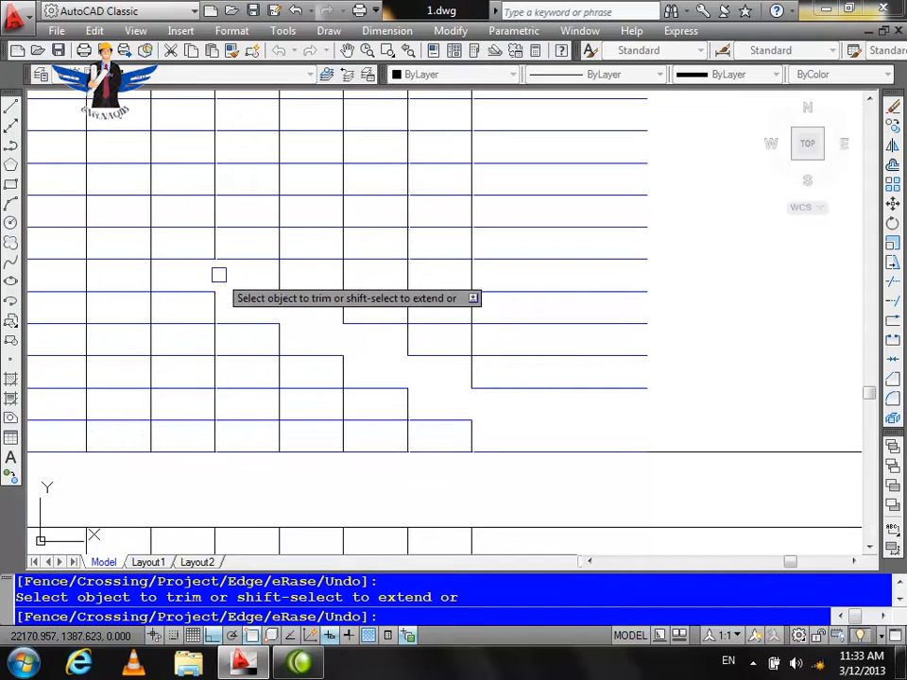
click(157, 242)
click(128, 231)
Trim the grid lines above the lower flight's remaining treads up to the landing, undoing the wrong cut.
scroll(481, 320, down, 2)
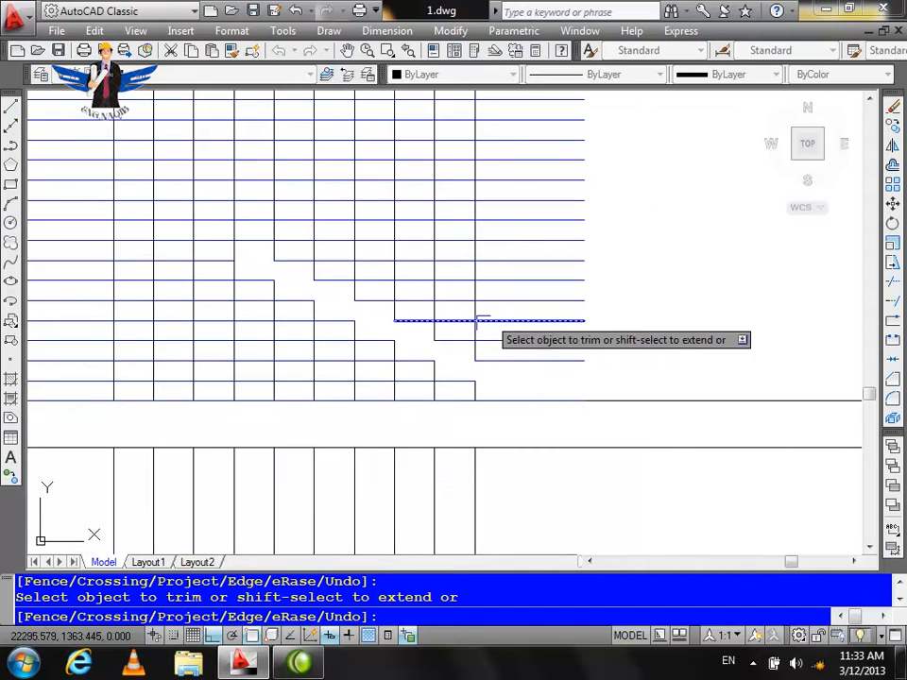
scroll(254, 331, down, 4)
scroll(99, 242, up, 6)
click(394, 318)
click(369, 311)
click(337, 301)
click(342, 296)
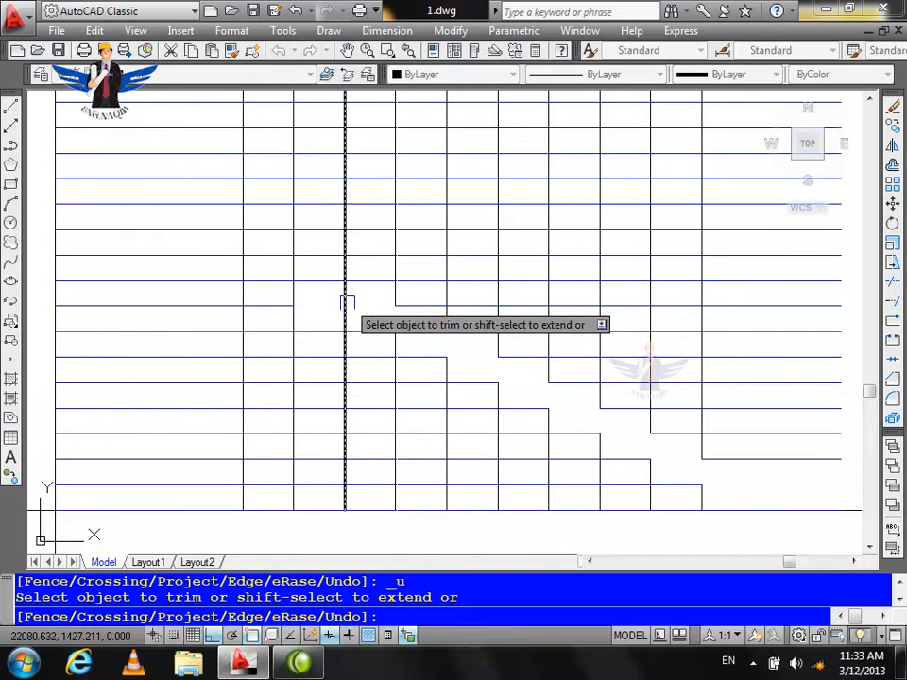
click(345, 292)
click(322, 283)
click(292, 272)
click(274, 255)
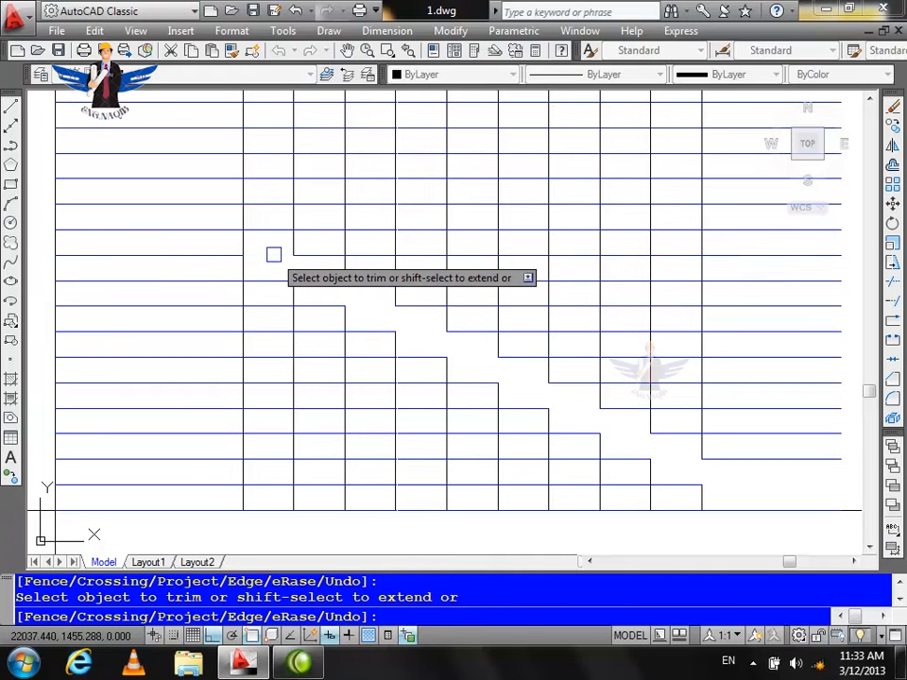
click(248, 242)
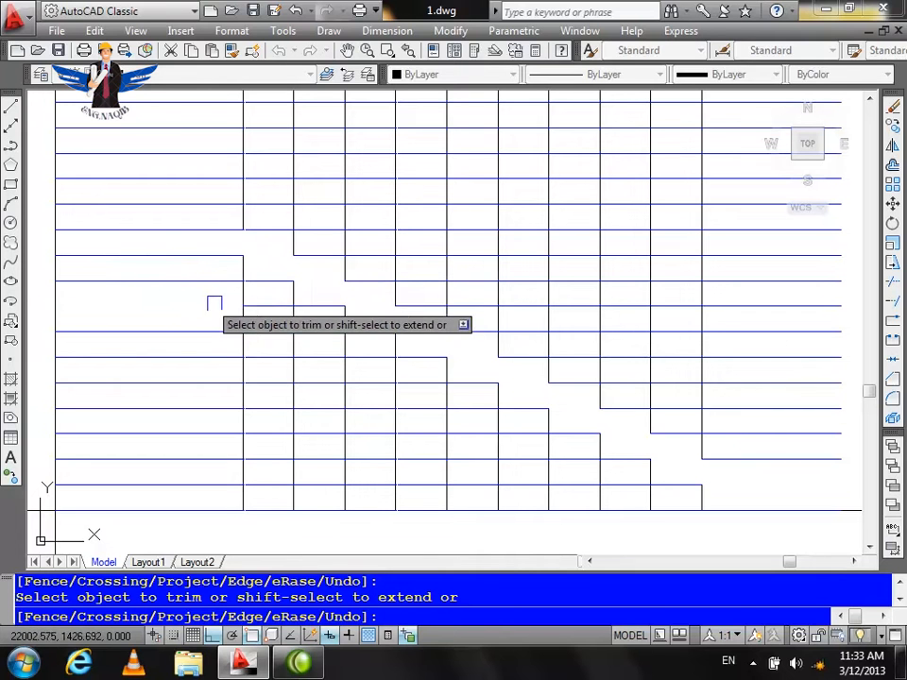
Trim the grid lines just beneath the lower flight's steps from the landing down to the floor.
click(243, 297)
click(261, 305)
click(294, 323)
click(323, 334)
click(375, 357)
click(396, 368)
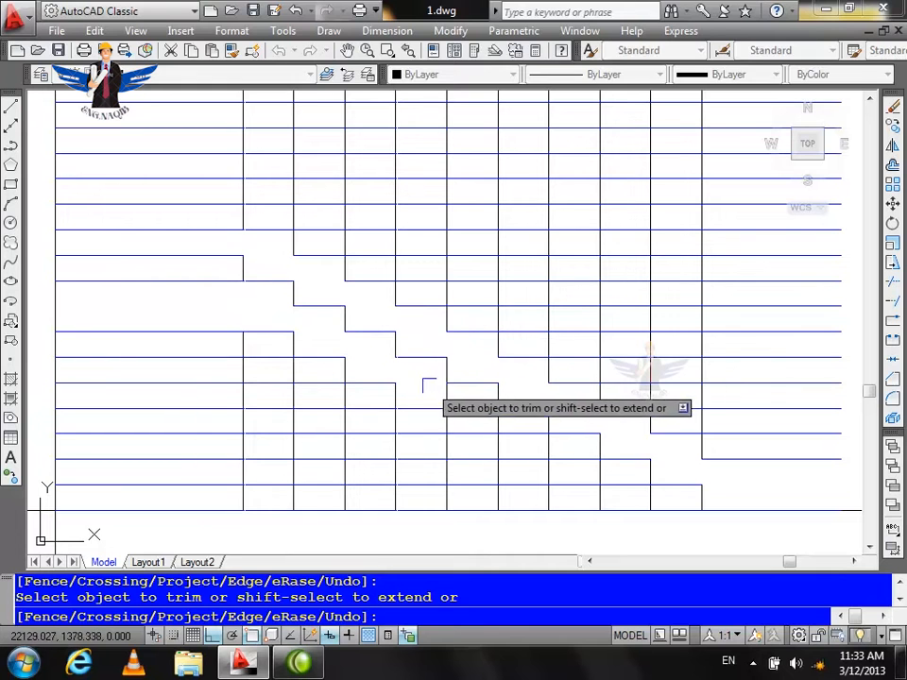
click(470, 407)
click(497, 421)
click(525, 434)
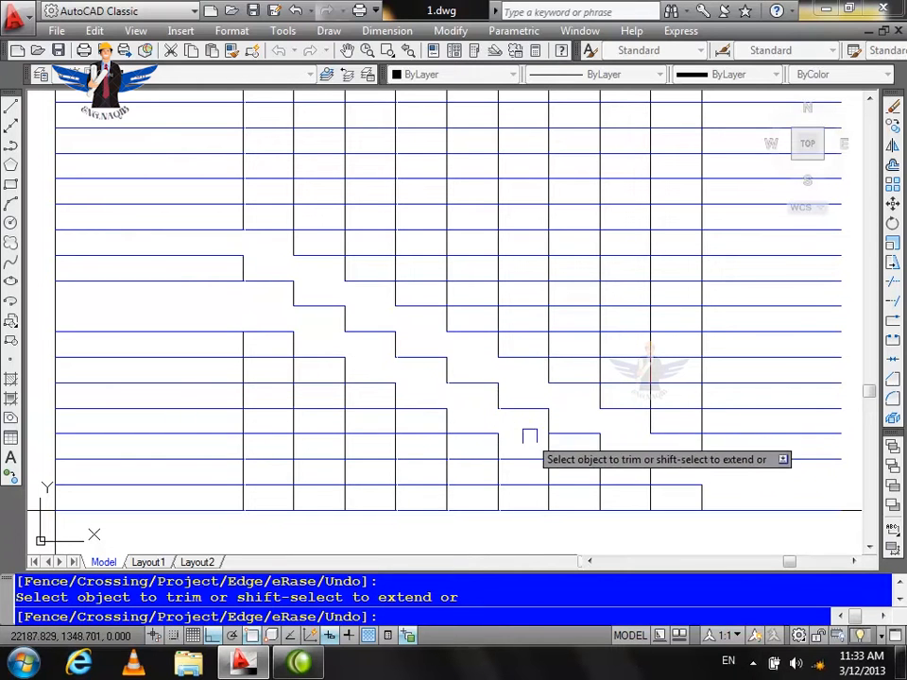
click(550, 447)
click(583, 460)
click(600, 471)
click(623, 485)
key(Escape)
Erase the leftover horizontal and vertical grid lines beneath the lower flight and landing.
click(616, 498)
click(490, 484)
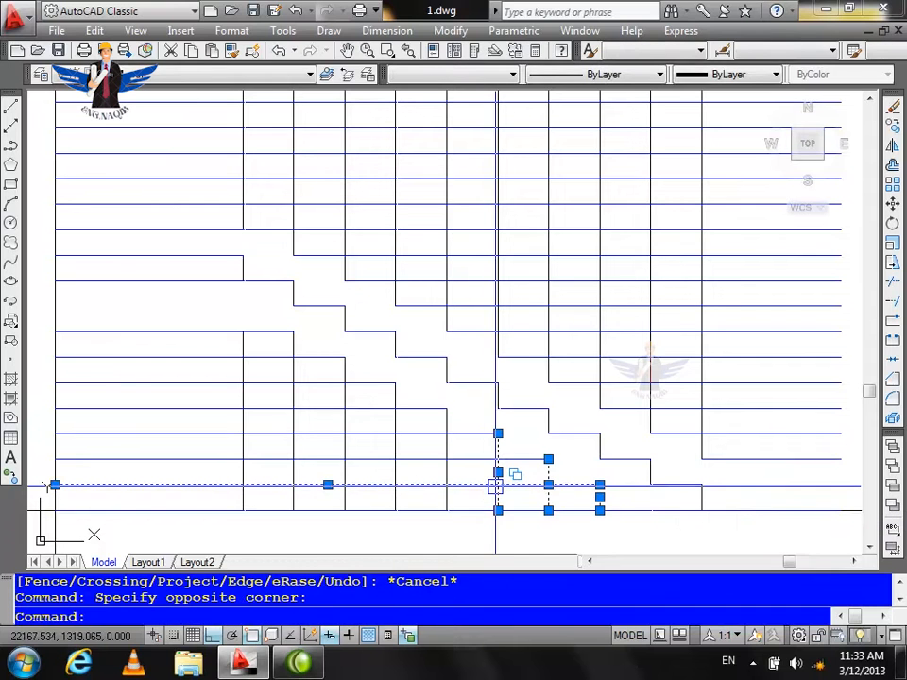
key(Delete)
click(237, 299)
click(147, 418)
key(Delete)
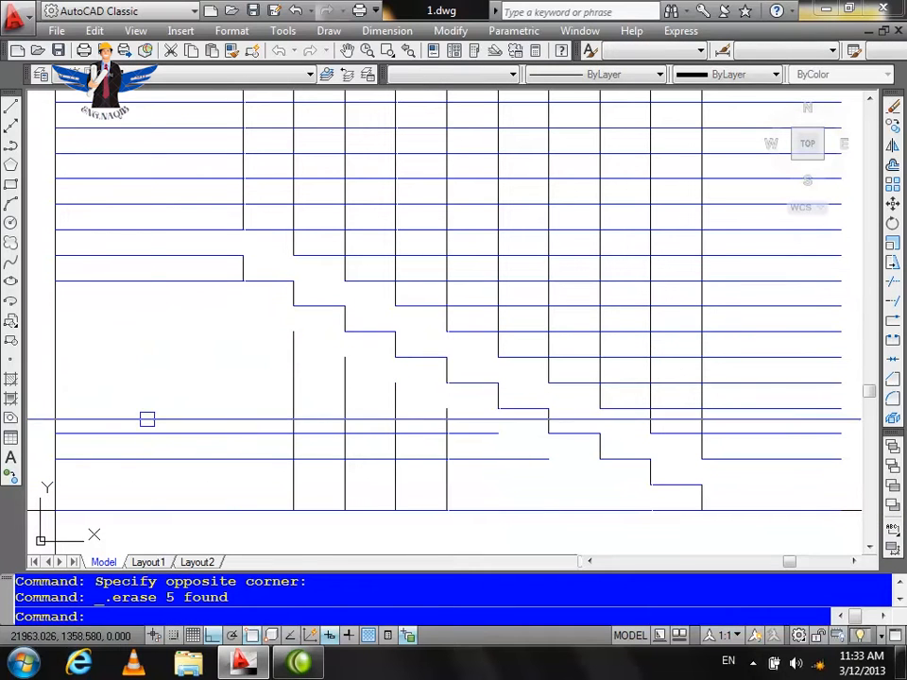
click(476, 421)
click(175, 491)
key(Delete)
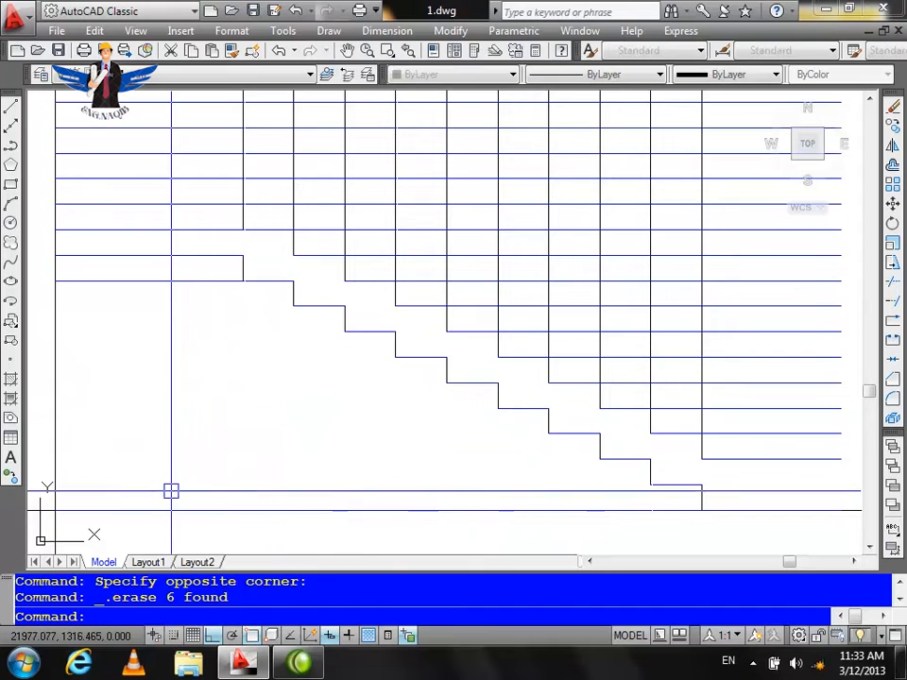
Draw a 15-unit vertical riser line upward from the landing's edge to the next grid line.
scroll(423, 318, down, 3)
scroll(423, 317, up, 4)
scroll(335, 409, down, 3)
scroll(199, 443, up, 4)
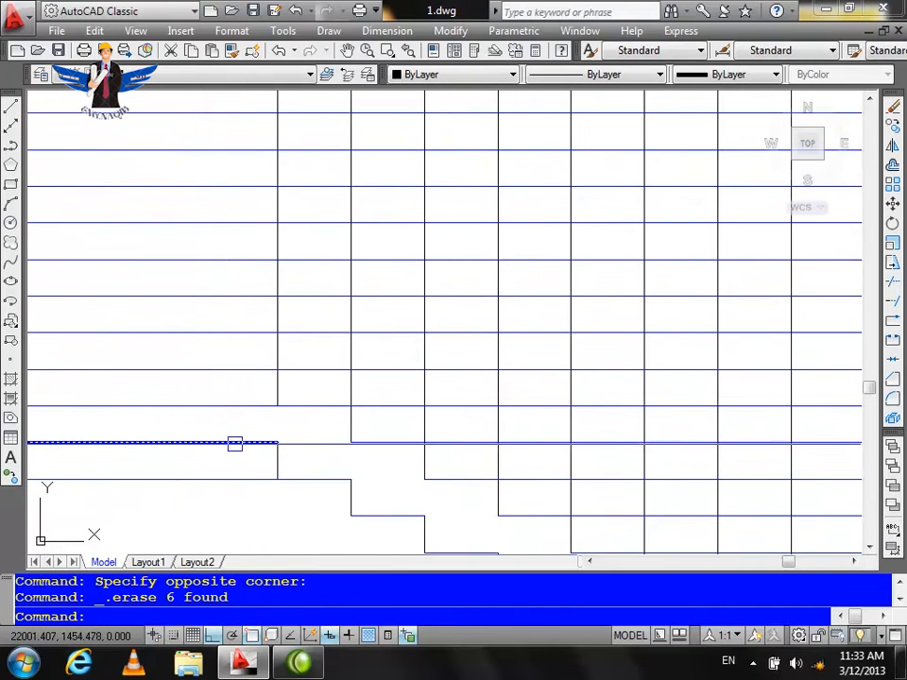
key(Return)
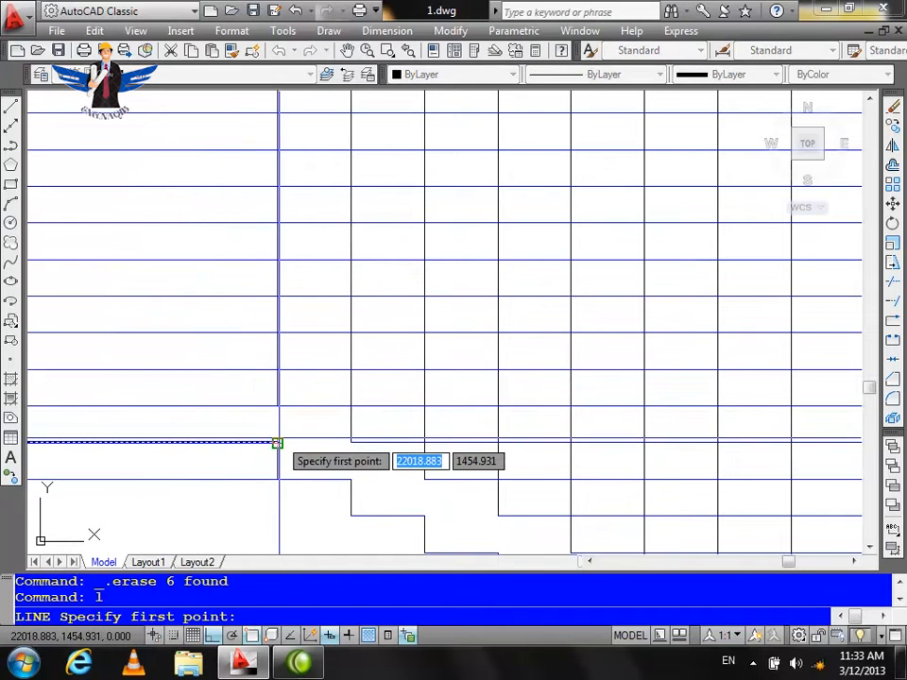
click(278, 441)
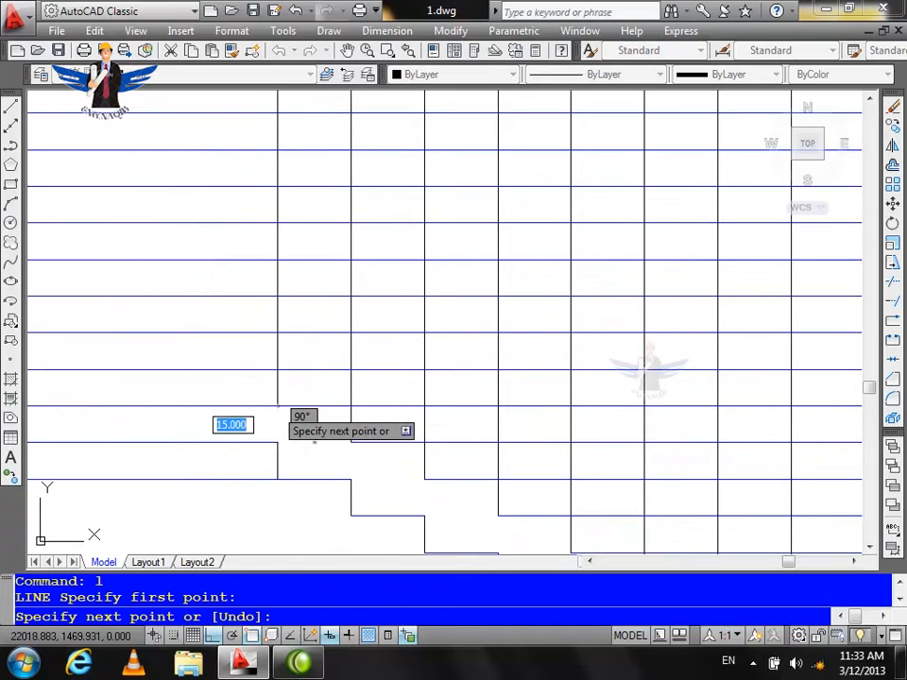
click(278, 406)
key(Return)
Trim the grid lines just above the upper flight's steps, working from the landing up to the right.
key(Return)
key(Return)
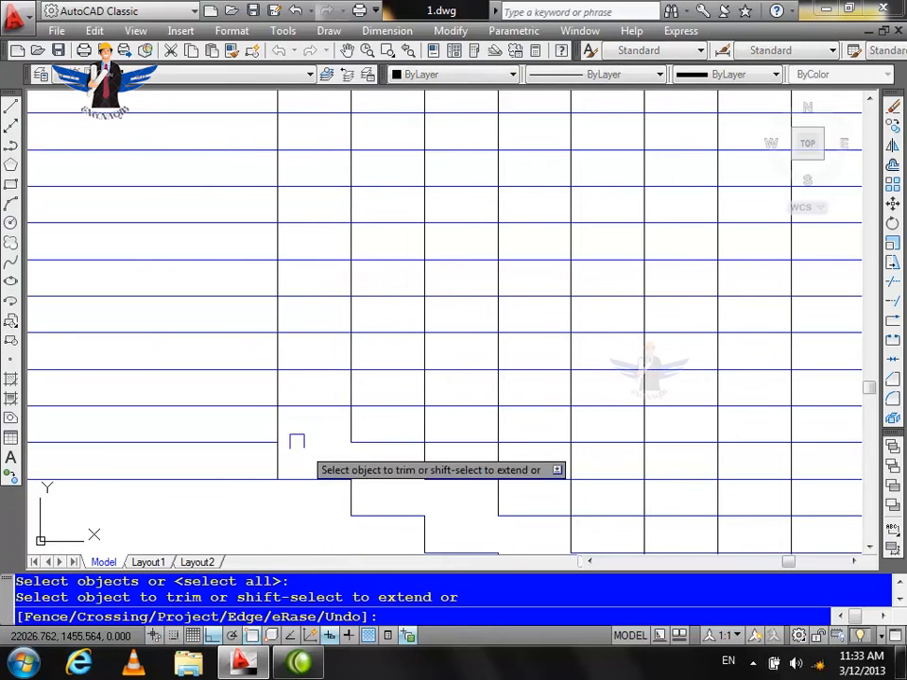
click(243, 402)
click(276, 386)
click(335, 358)
click(351, 356)
click(375, 334)
click(426, 310)
click(451, 297)
click(486, 281)
click(503, 272)
click(523, 262)
click(570, 238)
click(592, 224)
click(647, 204)
Trim the grid lines above the upper flight's last steps, including the line pieces and vertical stair line at the roof slab.
scroll(165, 344, down, 6)
scroll(342, 300, up, 3)
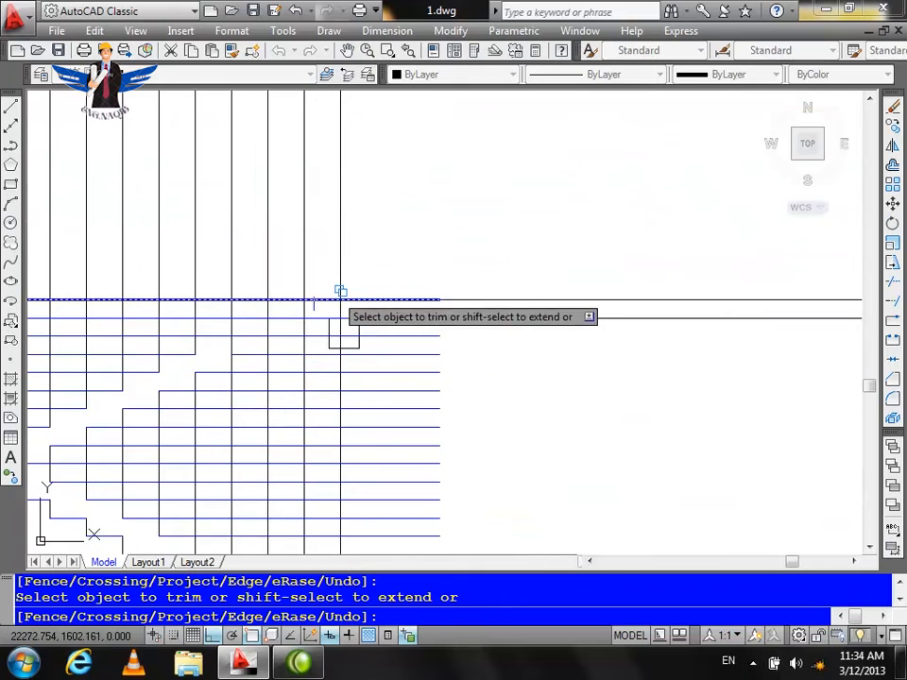
scroll(227, 363, up, 3)
click(283, 285)
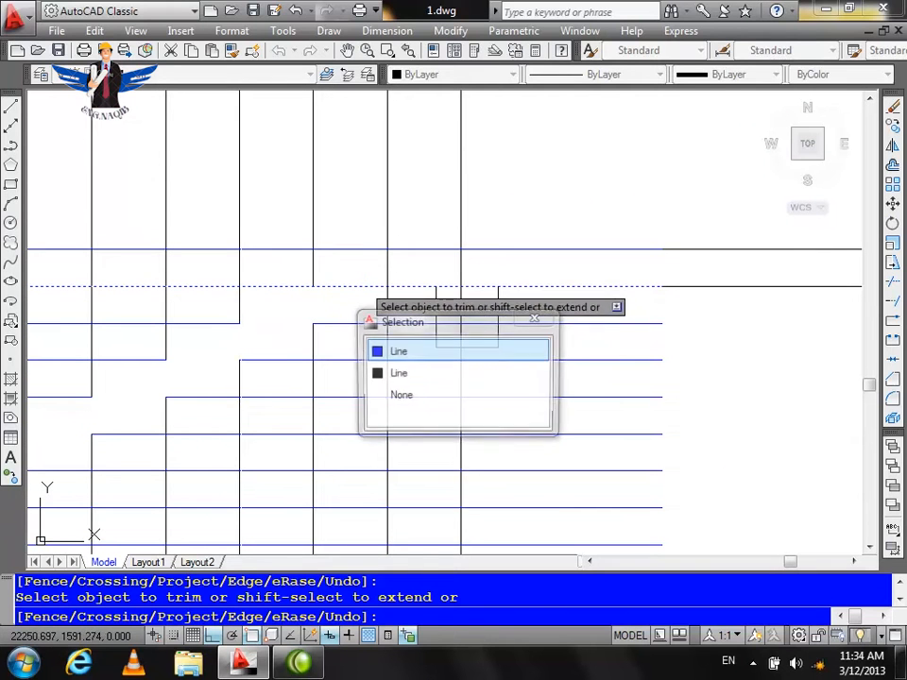
click(364, 287)
click(383, 274)
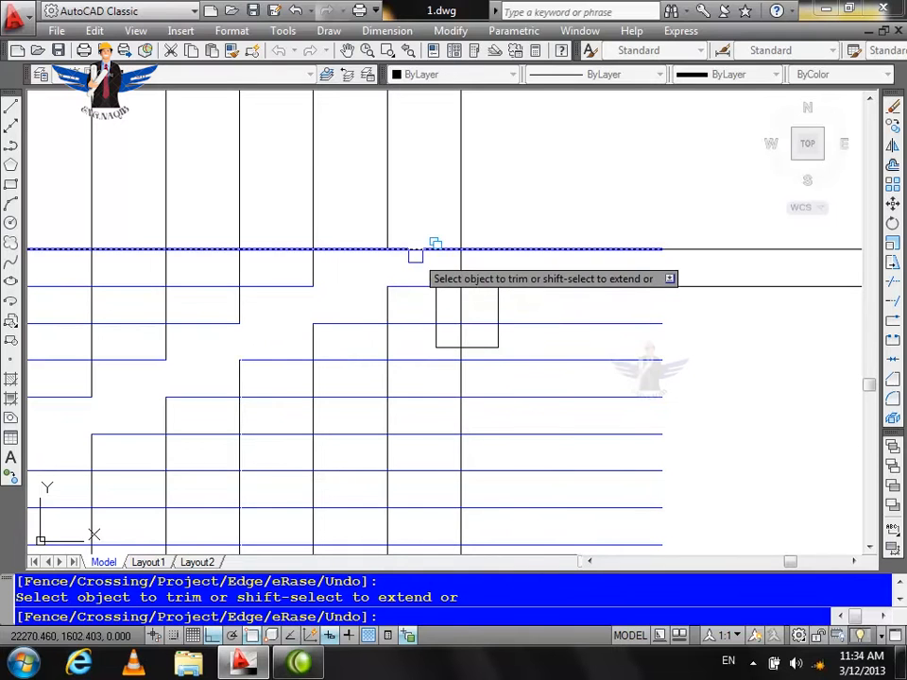
click(414, 254)
click(417, 253)
click(421, 253)
click(431, 251)
click(460, 223)
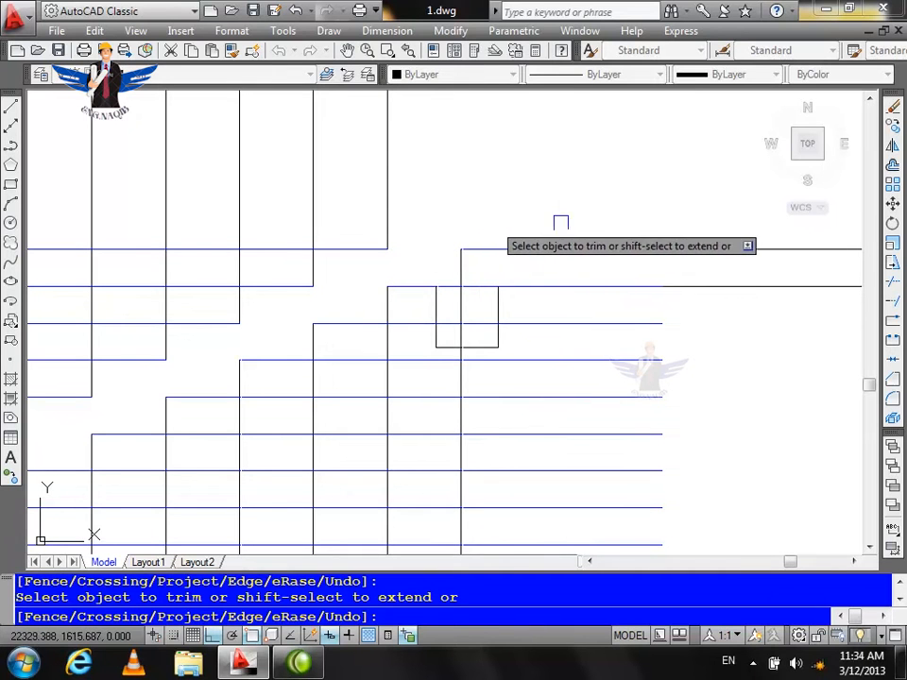
Trim the grid lines just beneath the upper flight's steps, working from the landing up to the roof beam.
scroll(560, 223, down, 5)
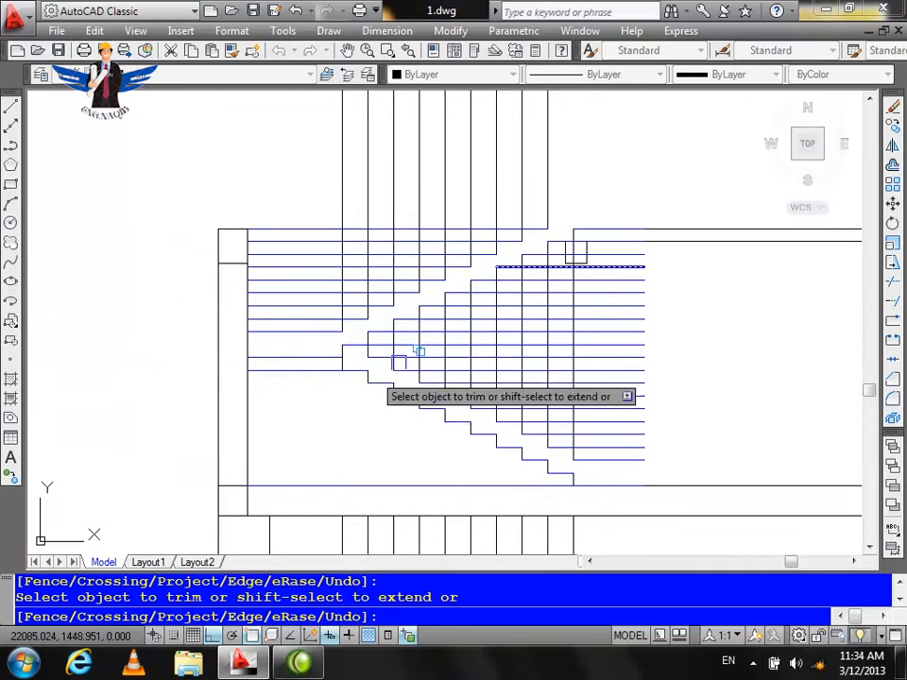
scroll(331, 373, up, 5)
click(397, 313)
click(419, 300)
click(477, 273)
click(463, 280)
click(502, 258)
click(564, 232)
click(571, 216)
click(541, 237)
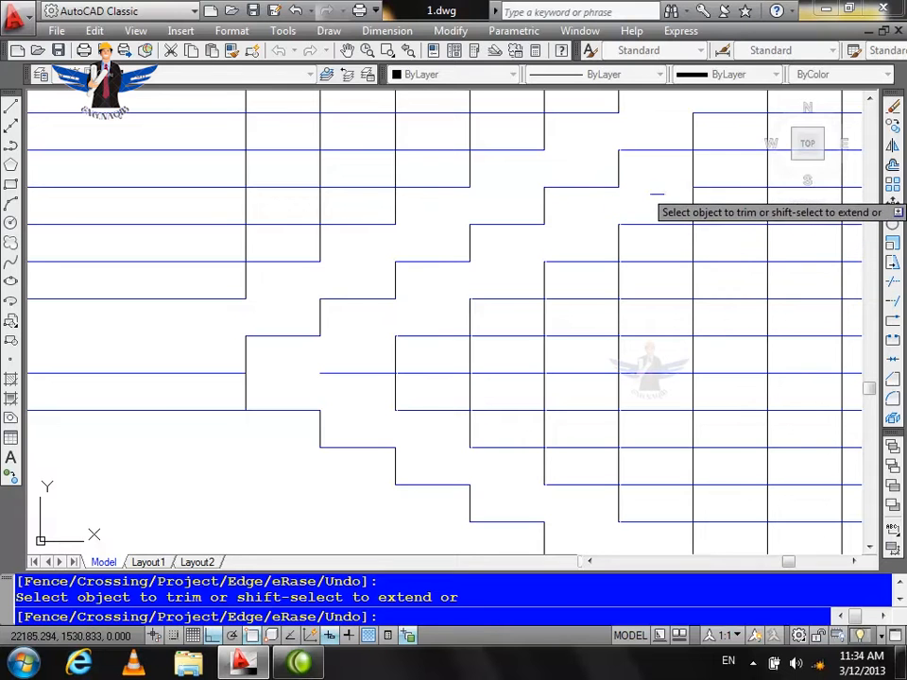
scroll(706, 151, down, 2)
scroll(781, 117, up, 2)
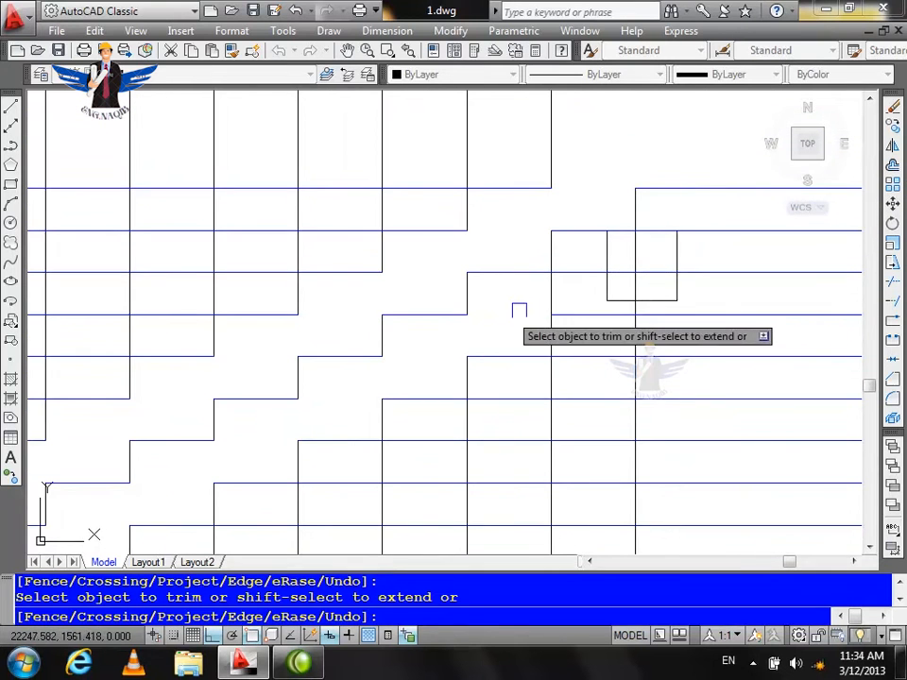
click(635, 250)
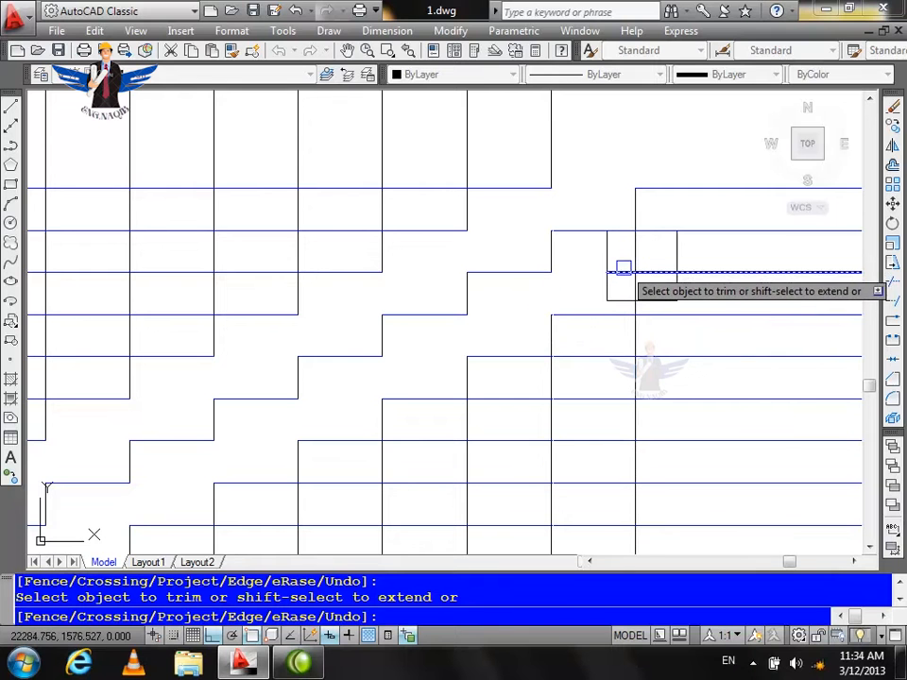
Erase the leftover horizontal grid lines between the upper and lower flights, including the one crossing the roof beam.
key(Escape)
click(732, 272)
key(Delete)
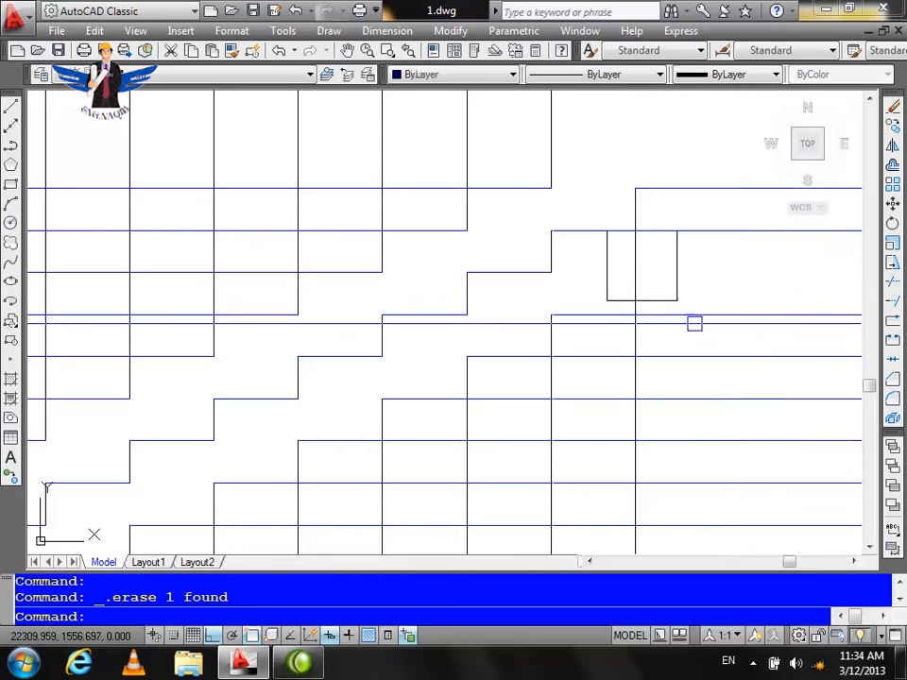
scroll(583, 214, down, 2)
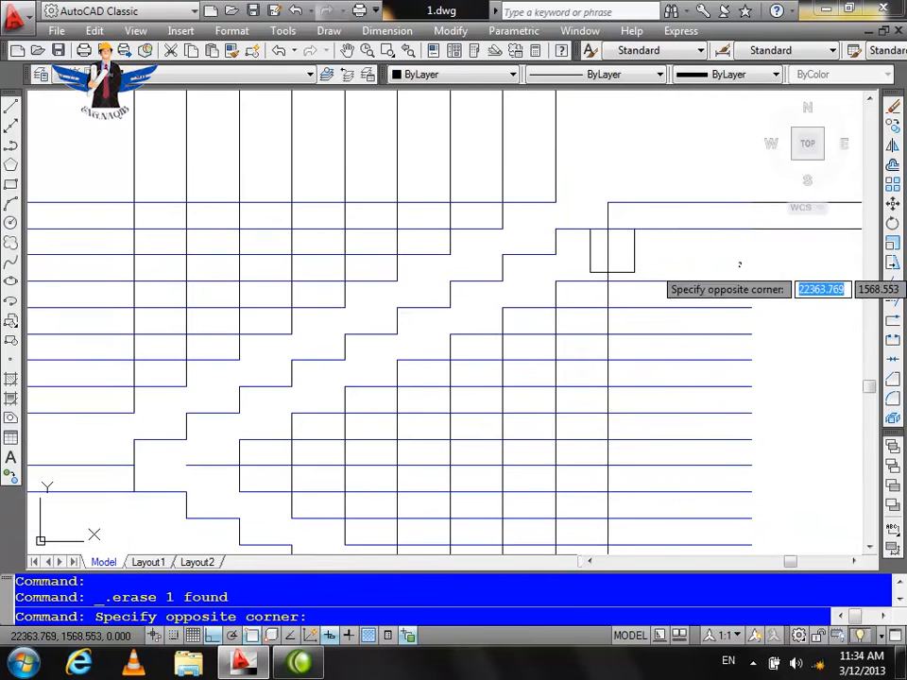
scroll(734, 267, down, 2)
click(682, 534)
key(Delete)
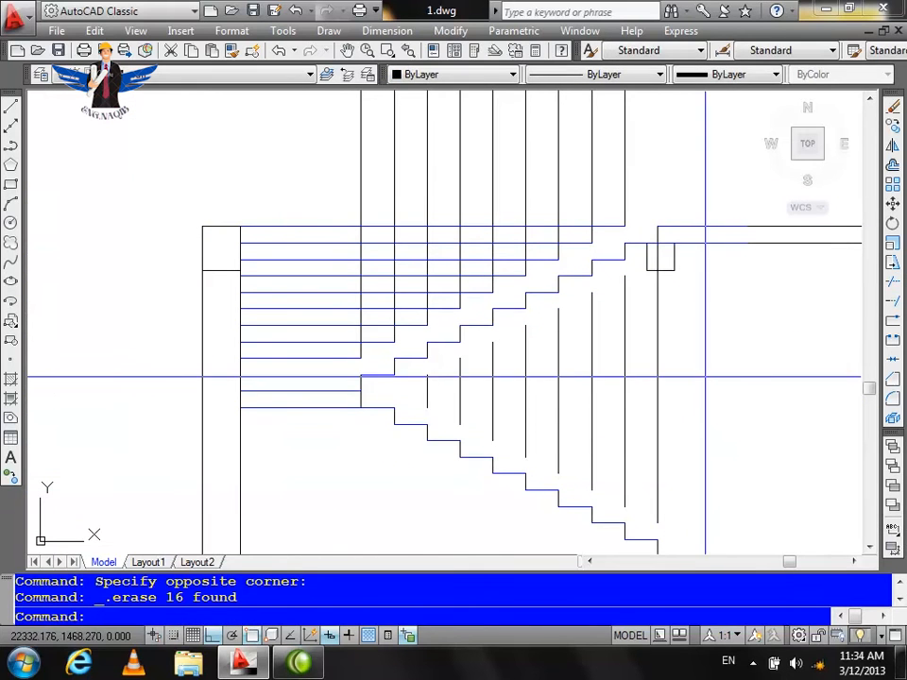
Erase the leftover vertical riser line pieces between the upper and lower flights.
click(705, 377)
click(753, 348)
click(644, 343)
click(468, 387)
key(Delete)
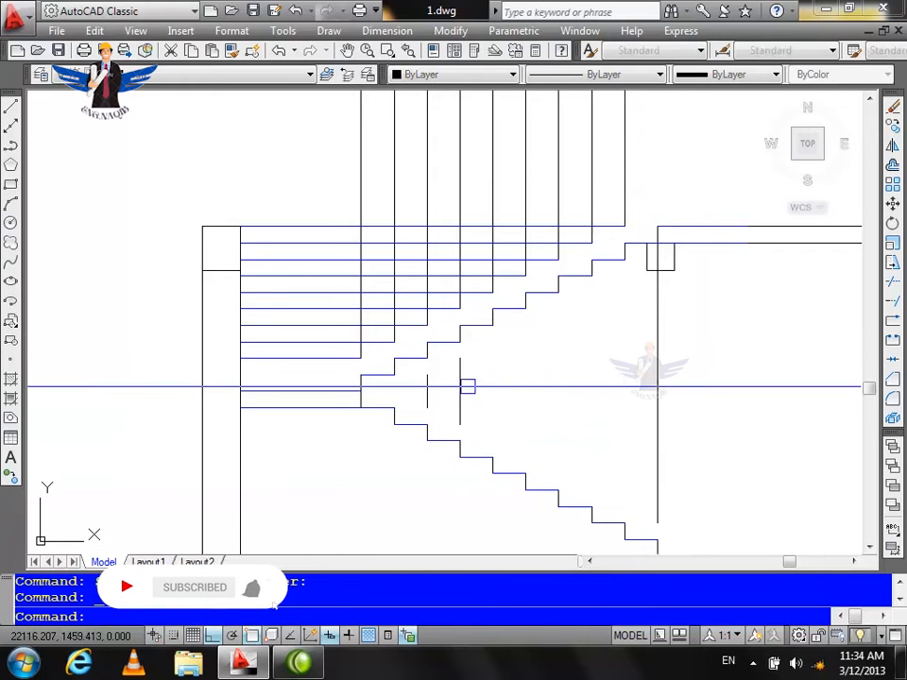
click(431, 396)
key(Delete)
Trim the vertical stair line inside the roof beam and erase its remainder below the beam.
text(t)
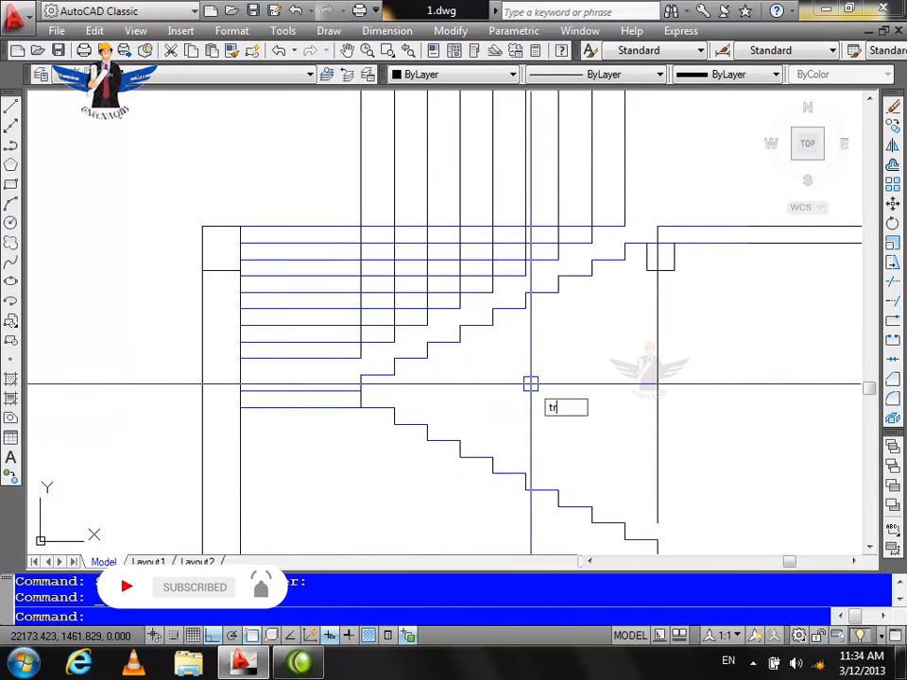
text(r)
key(Return)
key(Return)
scroll(654, 259, up, 2)
click(658, 253)
key(Escape)
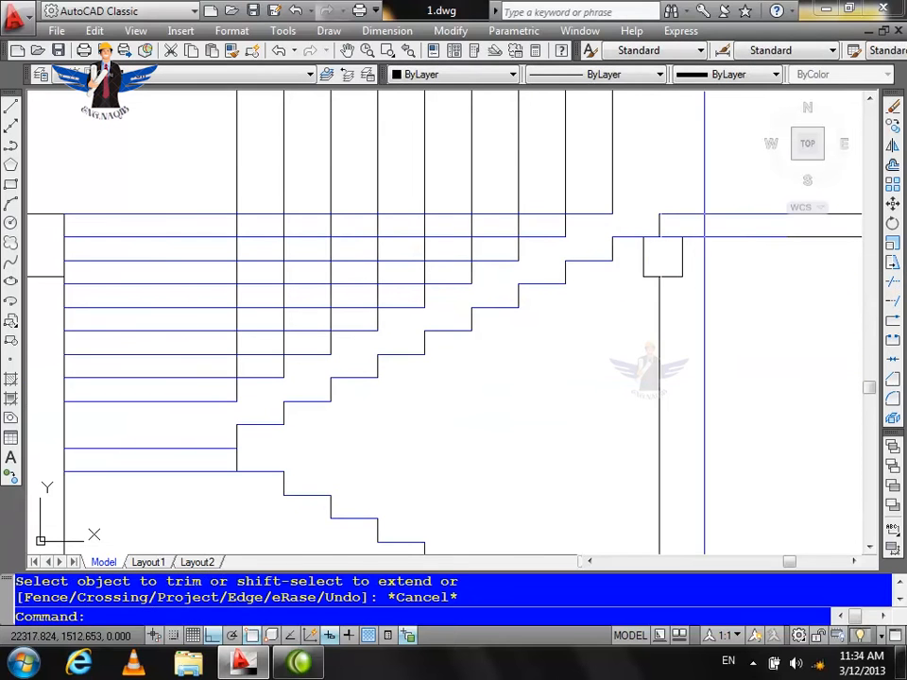
click(701, 359)
click(628, 391)
key(Delete)
Erase the vertical projection lines and leftover horizontal grid lines above the upper flight.
scroll(714, 346, down, 2)
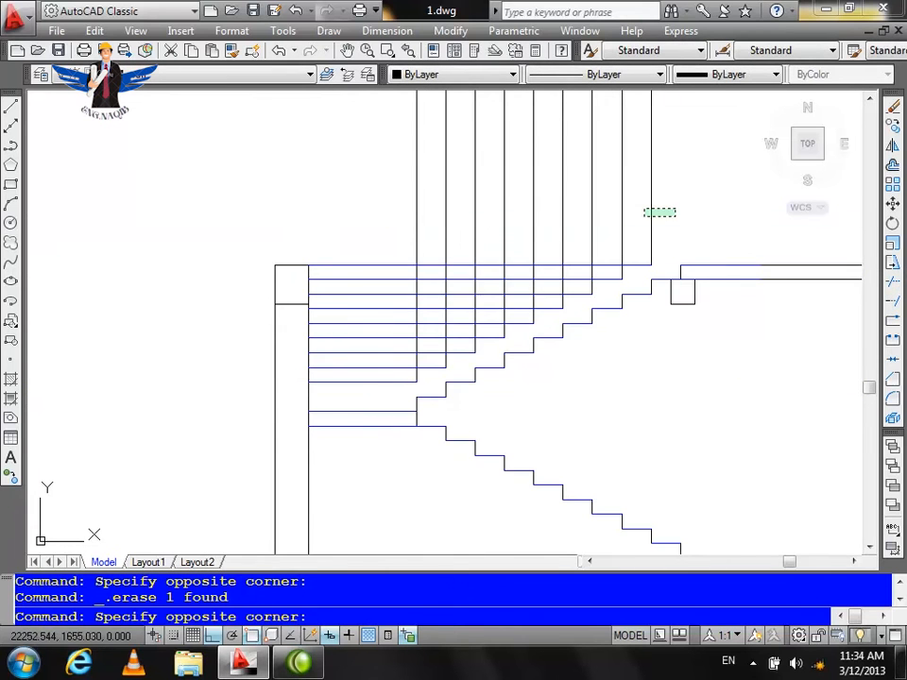
click(368, 218)
key(Delete)
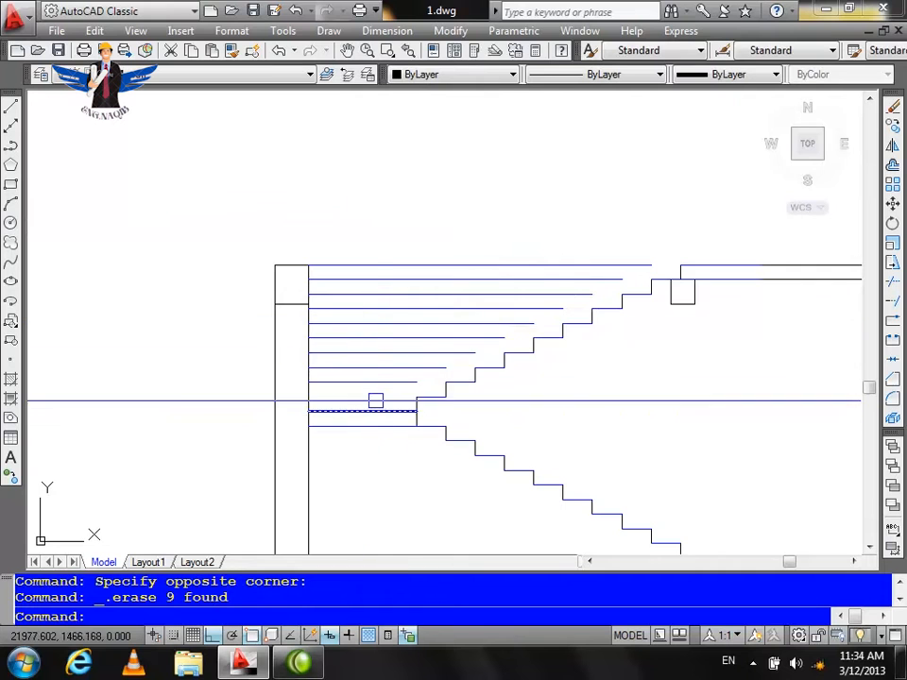
click(344, 280)
key(Delete)
click(342, 266)
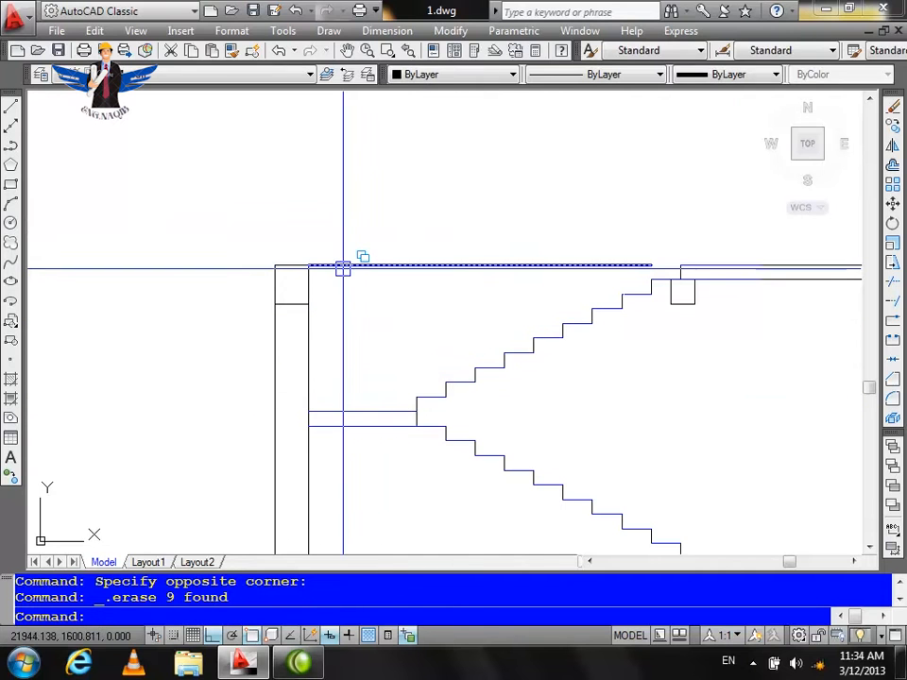
key(Delete)
Trim the remaining roof-level line over the stairwell back to the column's inner face.
text(t)
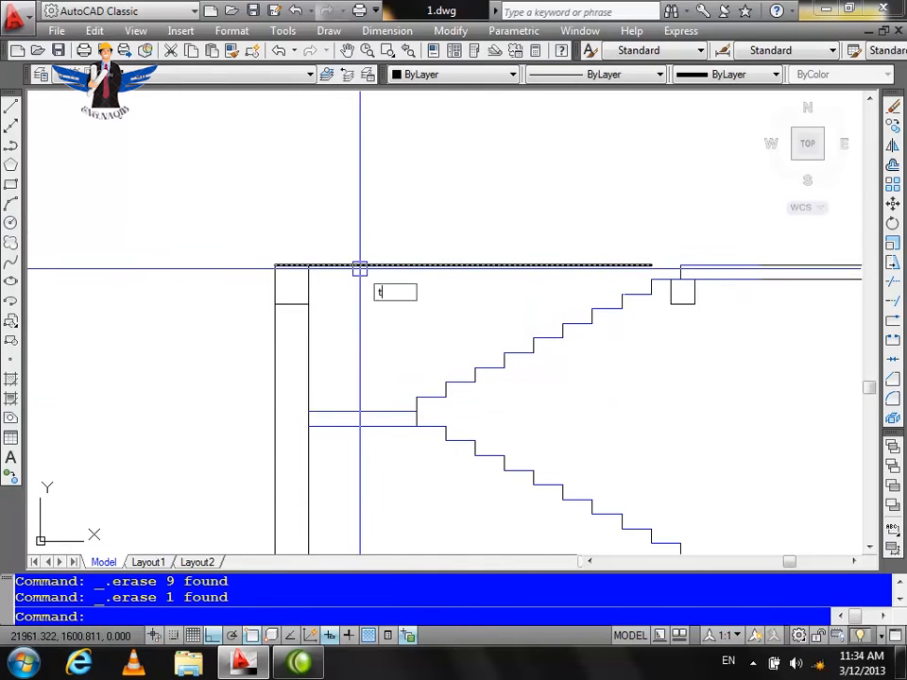
text(r)
key(Return)
key(Return)
click(360, 268)
scroll(385, 259, down, 4)
scroll(425, 300, up, 3)
key(Escape)
key(Escape)
scroll(499, 442, up, 3)
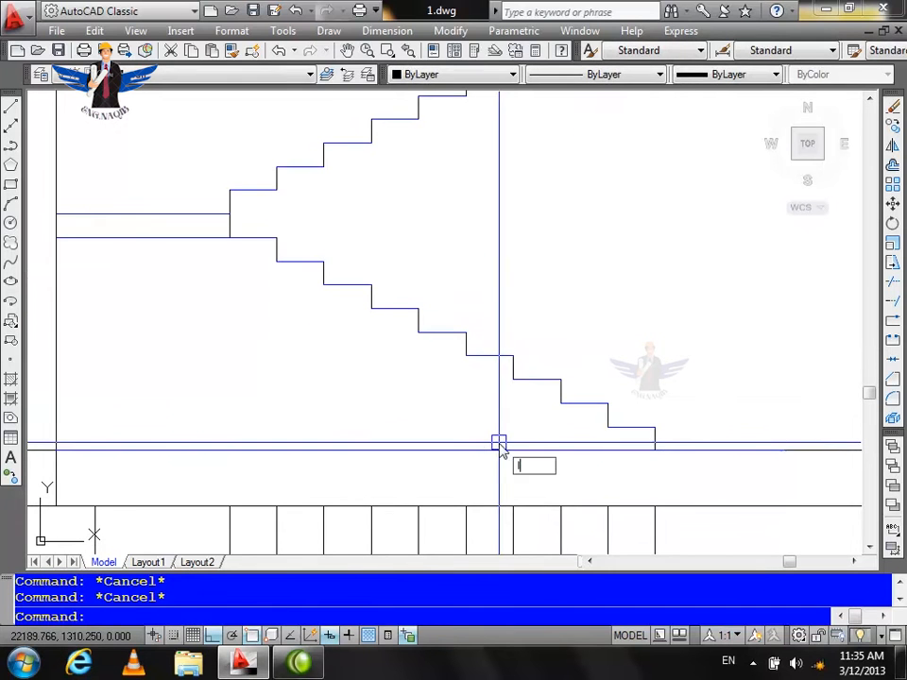
Draw a 30-unit horizontal line toward the column from the lower corner of the landing's edge.
text(l)
key(Return)
scroll(303, 302, up, 3)
click(213, 217)
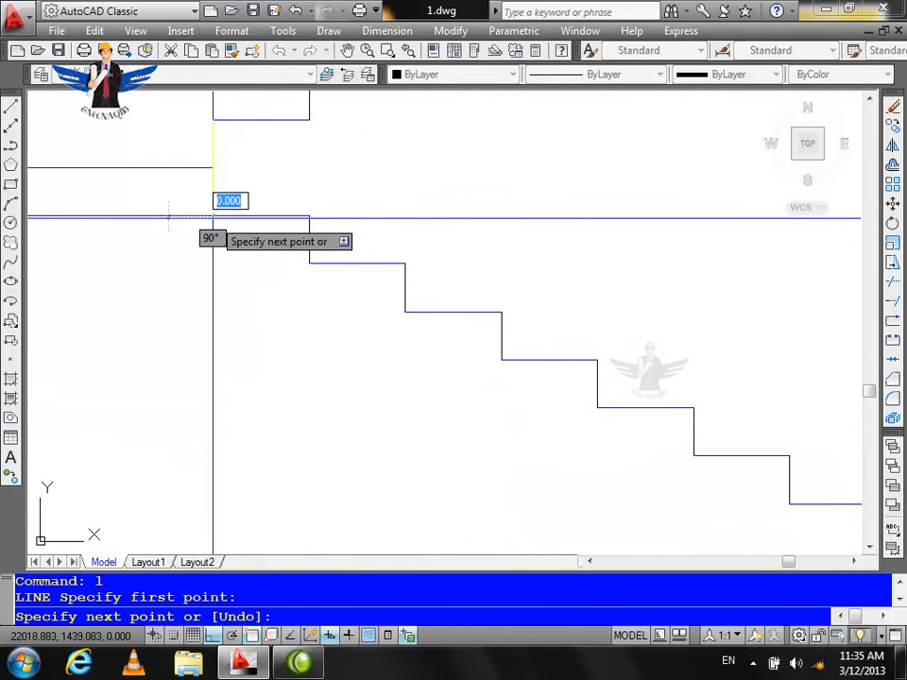
scroll(227, 223, down, 2)
text(30)
key(Return)
key(Return)
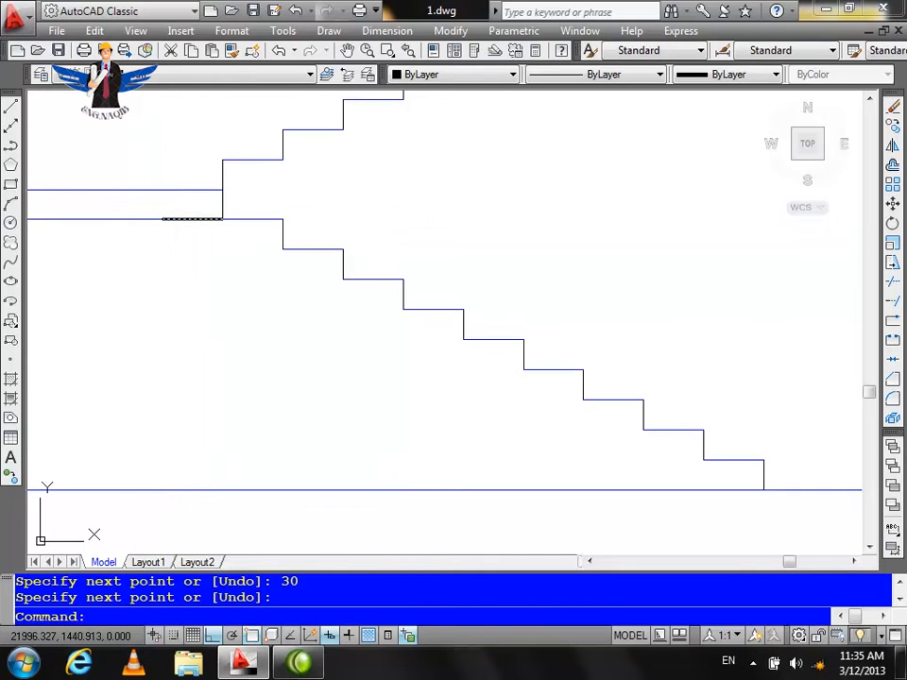
Draw a 30-unit horizontal line along the floor, from the foot of the lower flight's last riser back under the steps.
scroll(194, 219, down, 4)
scroll(525, 436, up, 6)
key(Return)
click(580, 340)
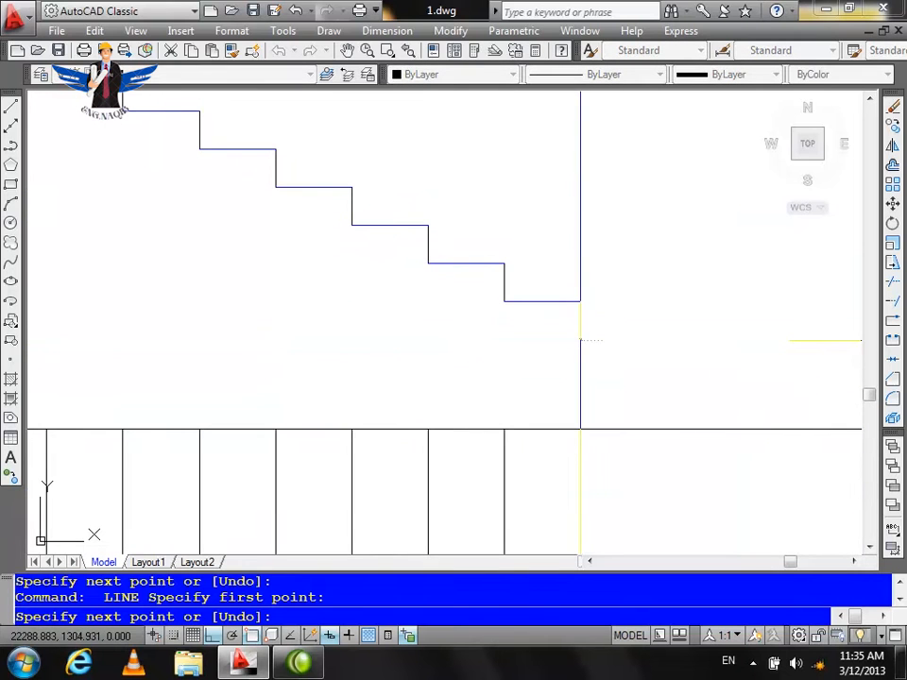
text(30)
key(Return)
key(Return)
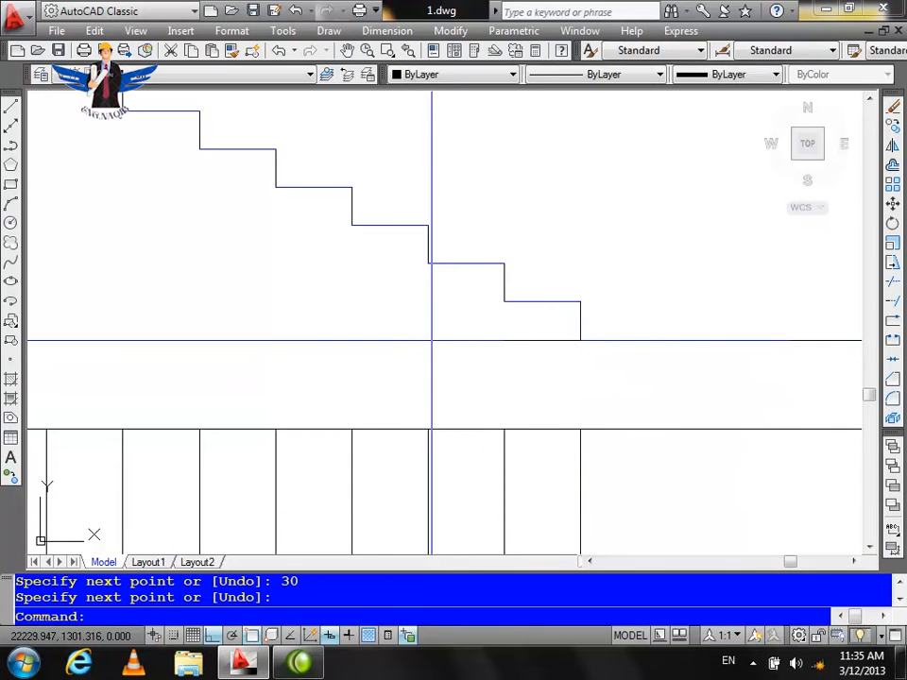
Draw the lower flight's sloped underside between the far ends of the two 30-unit helper lines.
key(Return)
scroll(498, 304, down, 2)
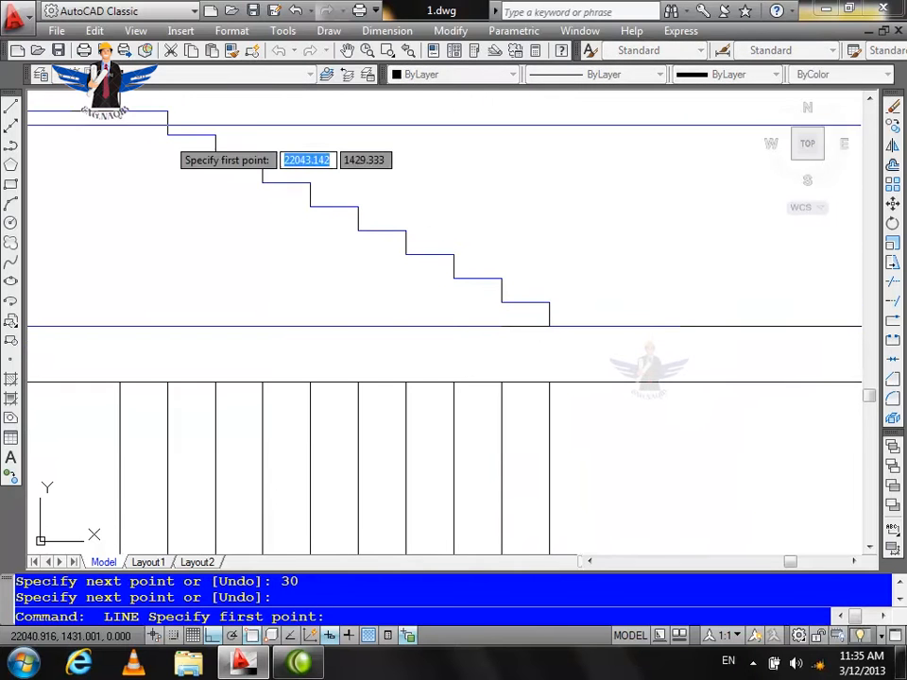
click(71, 111)
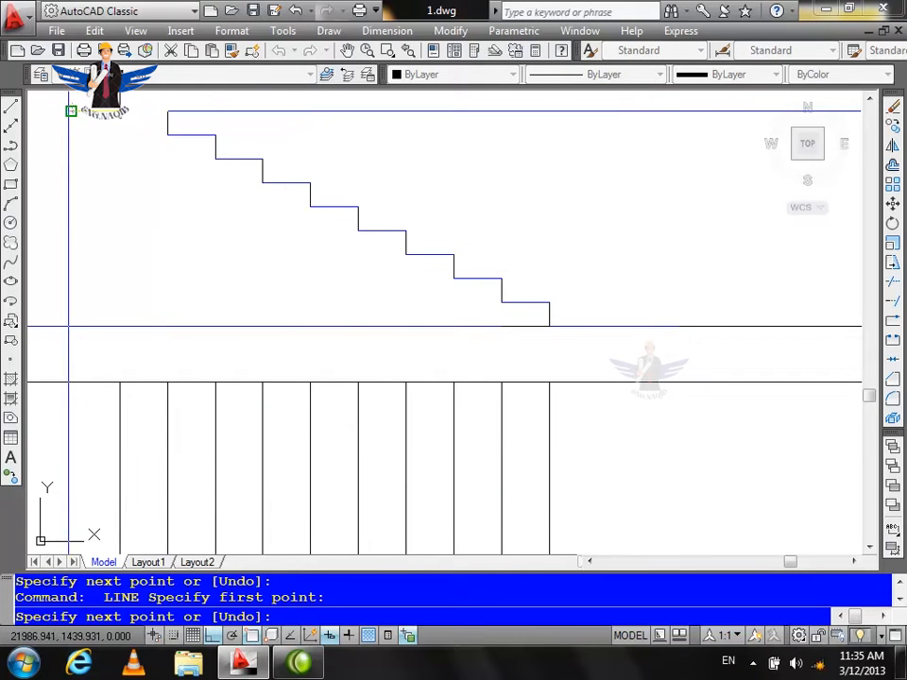
click(499, 326)
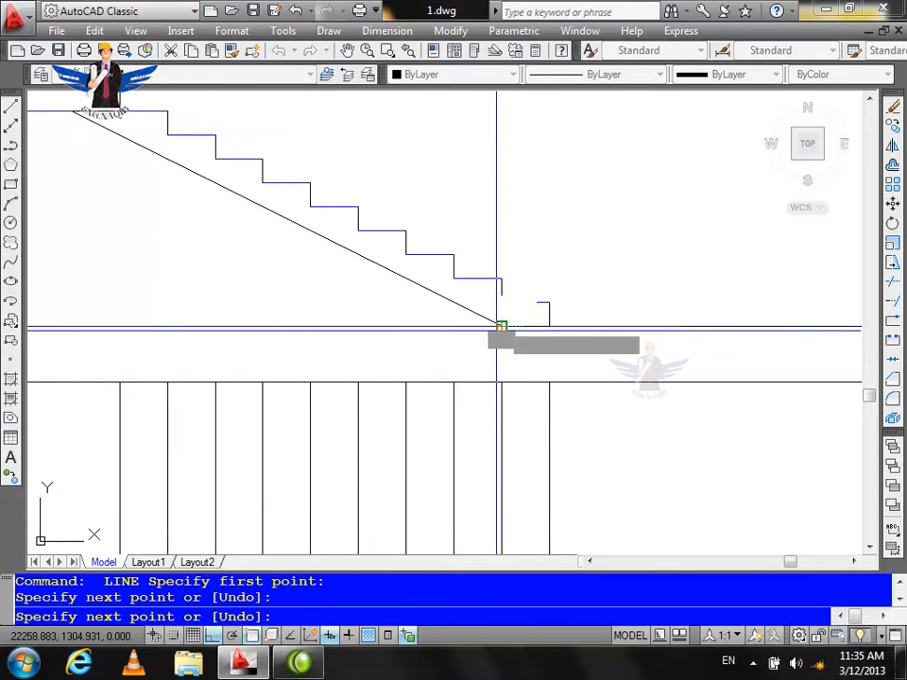
key(Escape)
Erase the 30-unit helper line at the landing and trim the landing's underside between the sloped line and the landing edge.
scroll(578, 374, down, 4)
scroll(463, 349, up, 6)
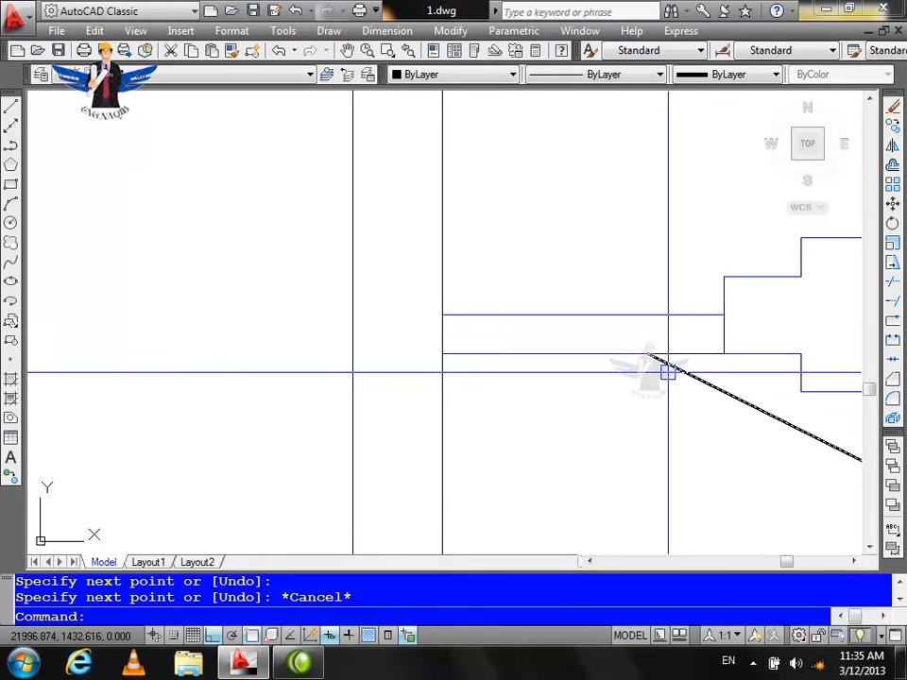
click(694, 357)
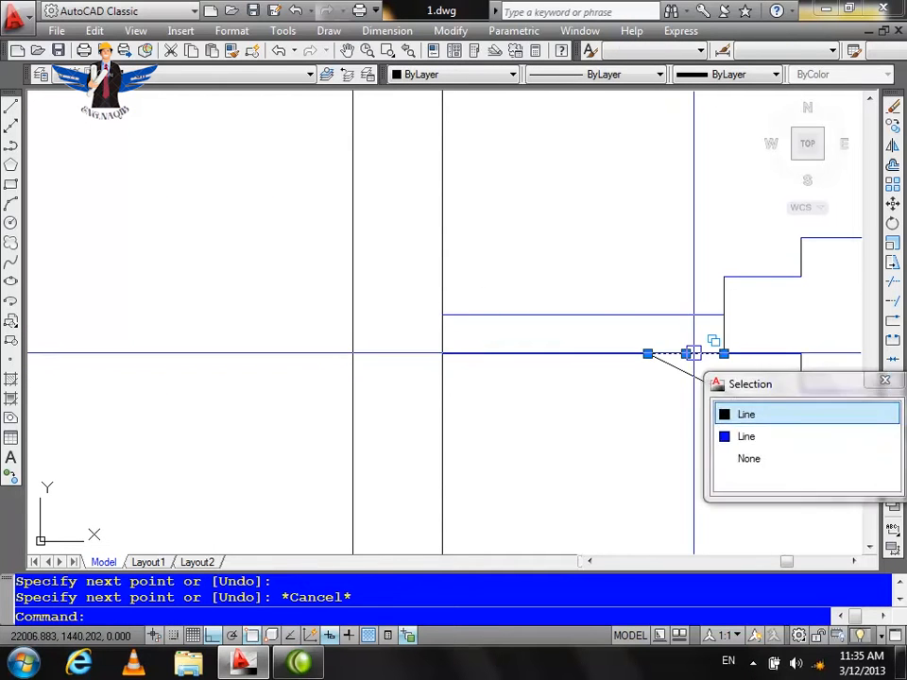
key(Delete)
text(tr)
key(Return)
key(Return)
key(Escape)
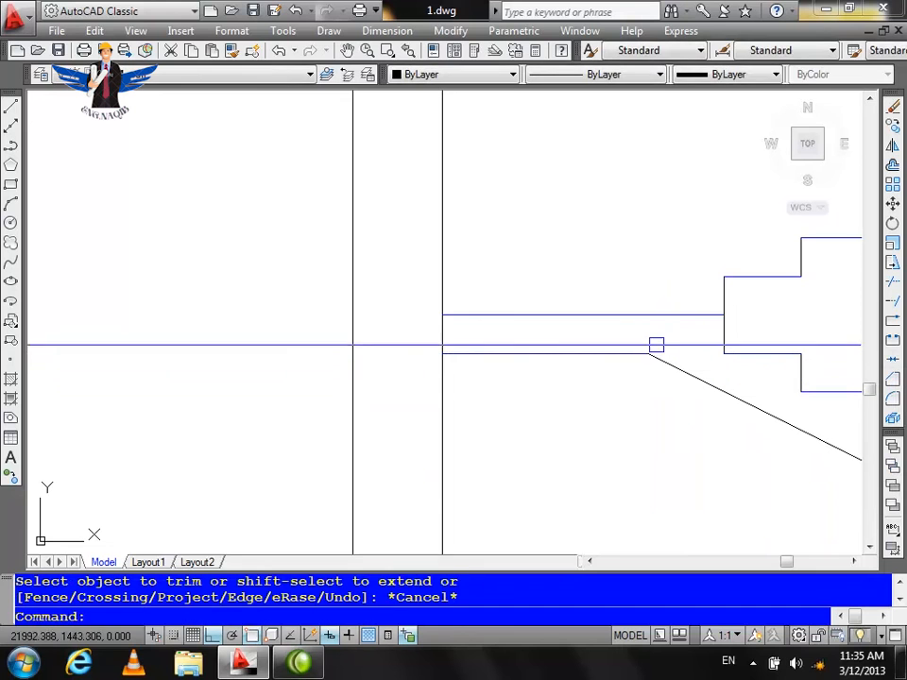
Trim the column's inner face line where it crosses the landing slab's thickness.
key(Escape)
key(Escape)
text(tr)
key(Return)
key(Return)
click(450, 342)
click(439, 342)
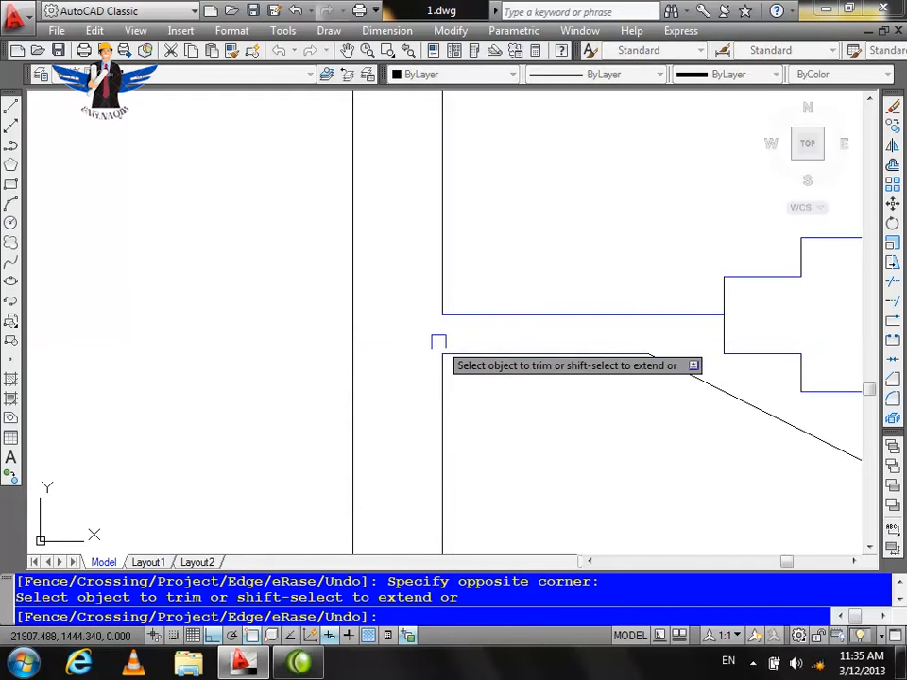
key(Escape)
Extend the landing's top line to the column's outer face.
click(613, 359)
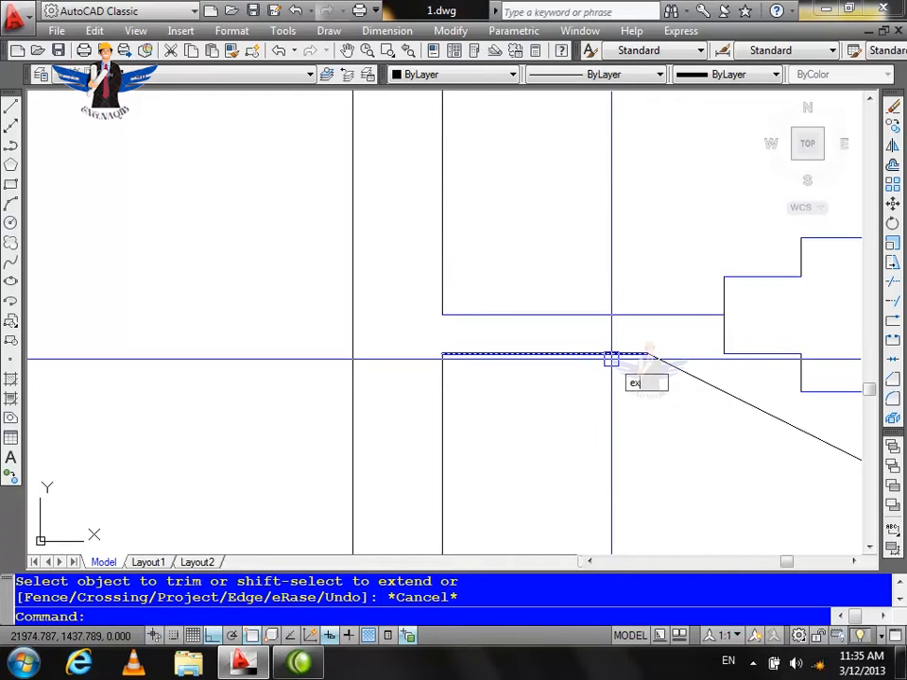
text(ex)
key(Return)
key(Return)
click(473, 316)
key(Escape)
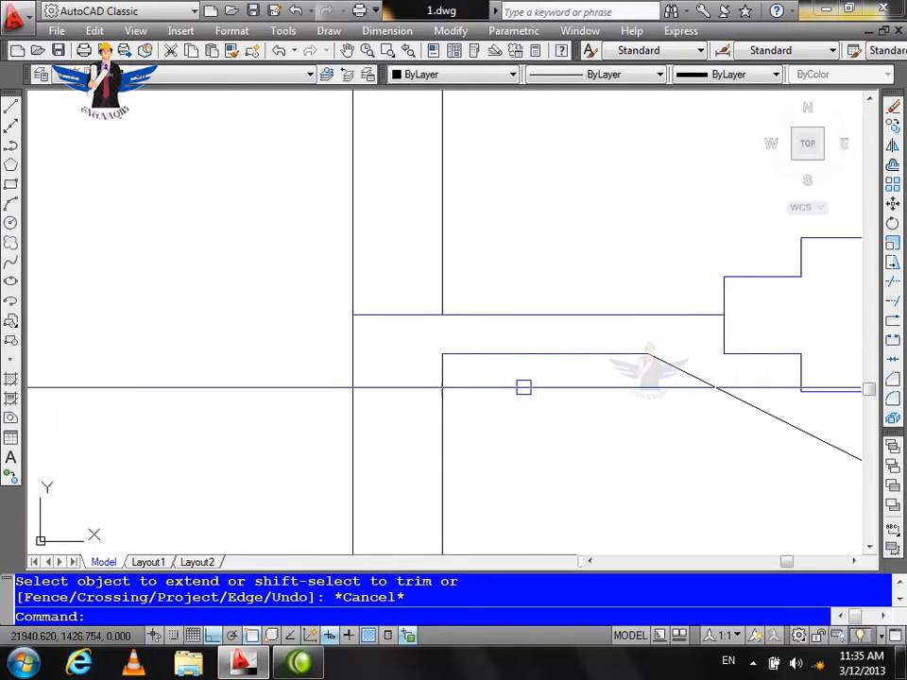
Offset the landing's top line downward by 40 units to mark the landing beam's underside.
text(o)
key(Return)
text(40)
key(Return)
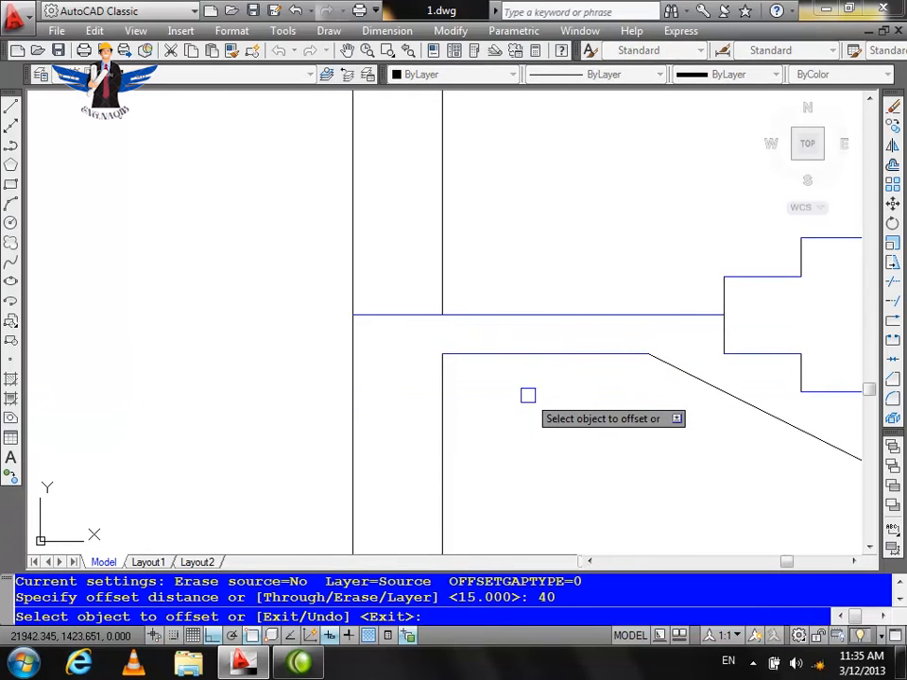
click(423, 315)
click(399, 391)
key(Escape)
Trim the offset beam line so only the piece between the two column faces is kept.
text(tr)
key(Return)
key(Return)
click(561, 429)
click(521, 404)
key(Escape)
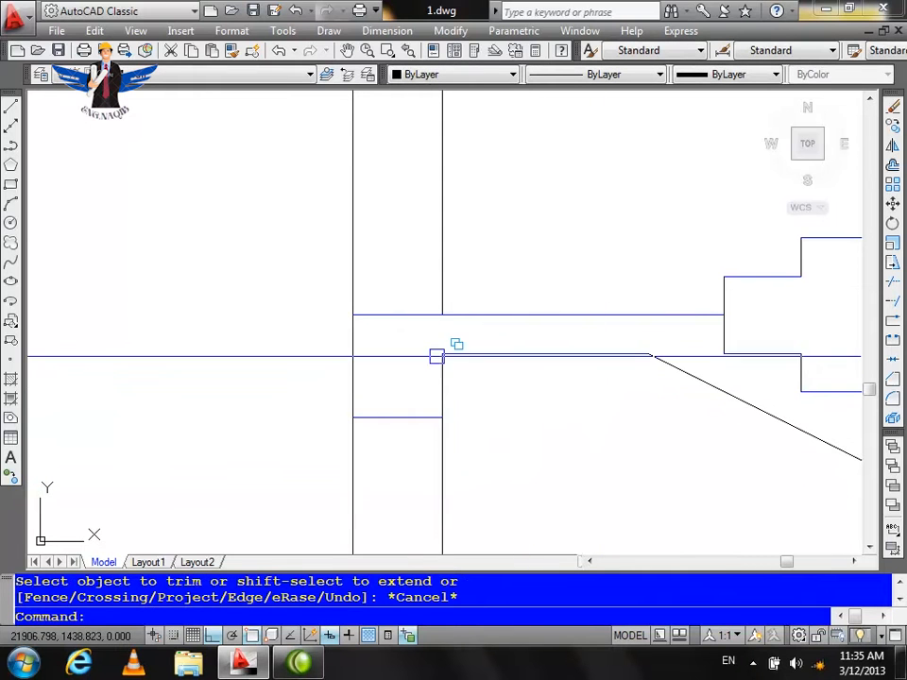
Draw a 30-unit horizontal line along the roof slab's underside, from the foot of the upper flight's last riser away from the stairs.
scroll(444, 355, down, 2)
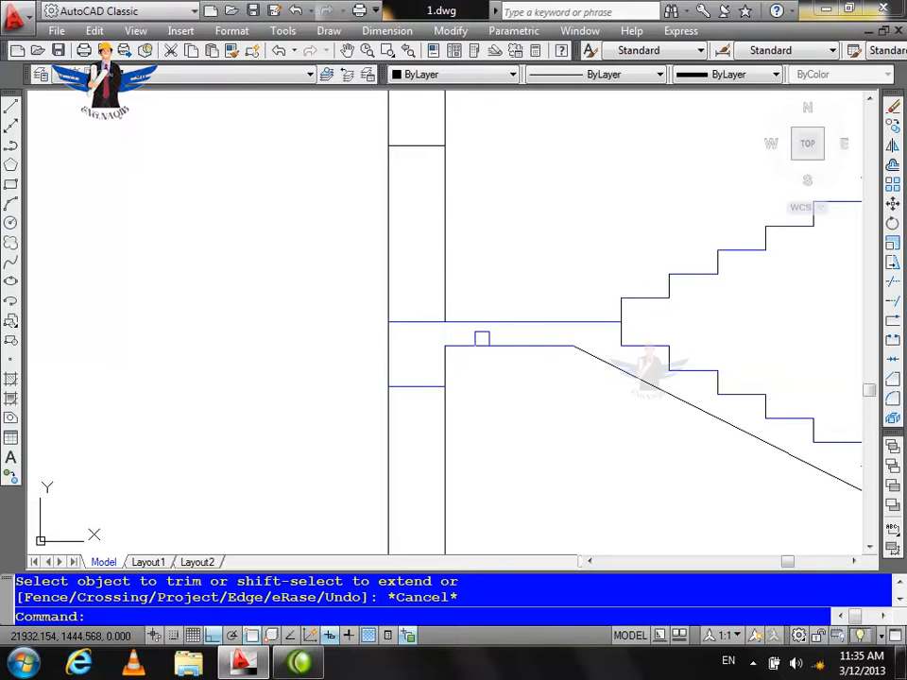
scroll(439, 356, down, 2)
scroll(684, 298, up, 2)
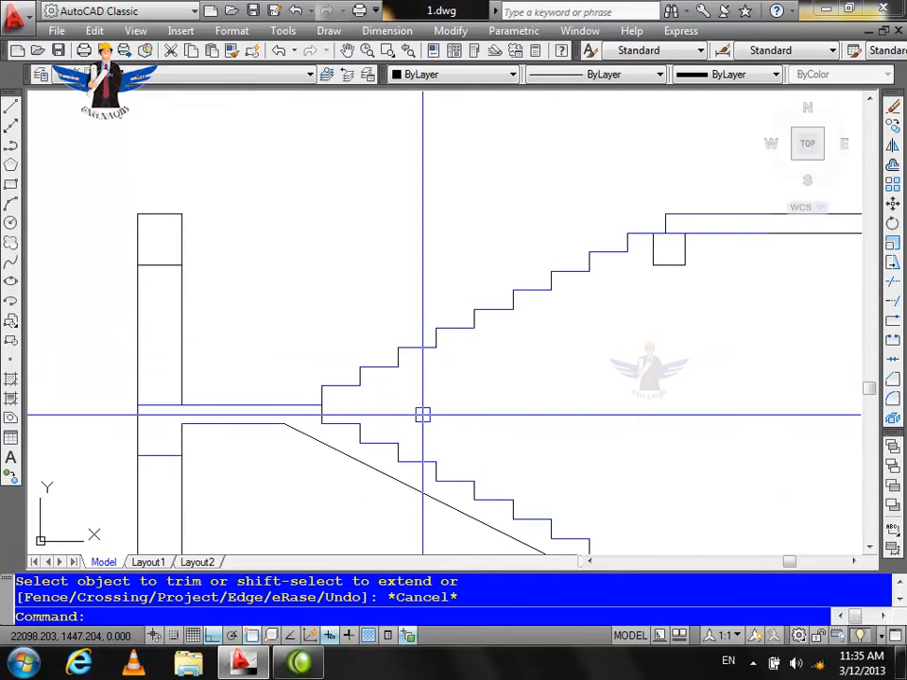
text(l)
key(Return)
scroll(737, 283, up, 2)
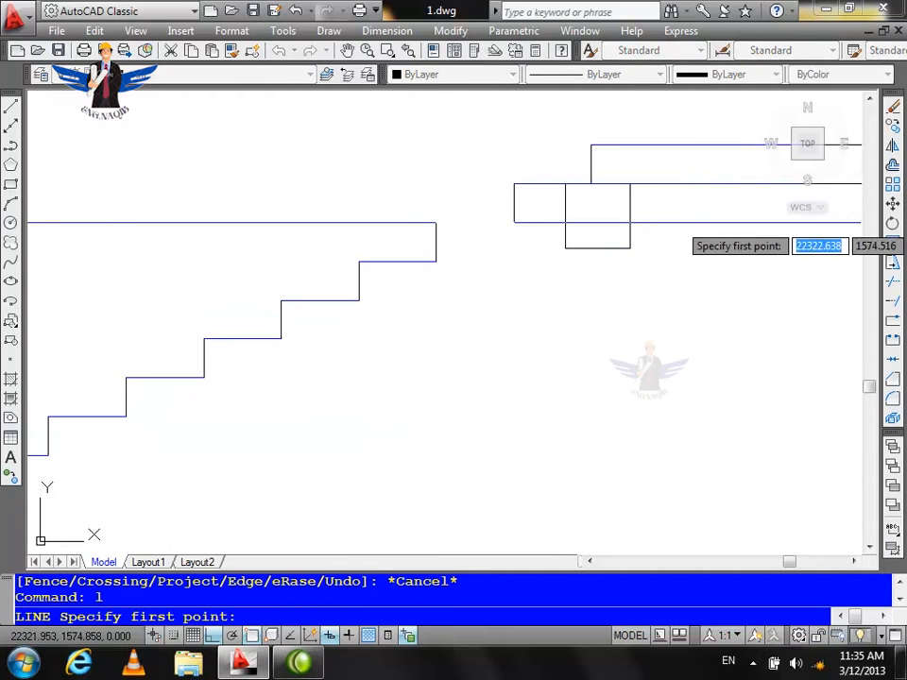
click(590, 182)
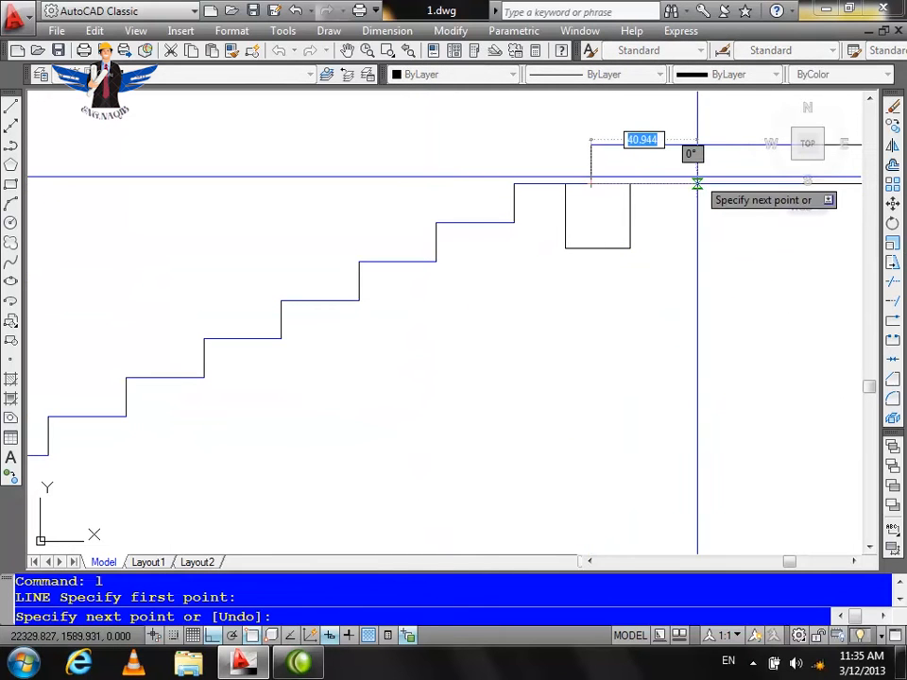
text(30)
key(Return)
key(Return)
scroll(699, 236, down, 4)
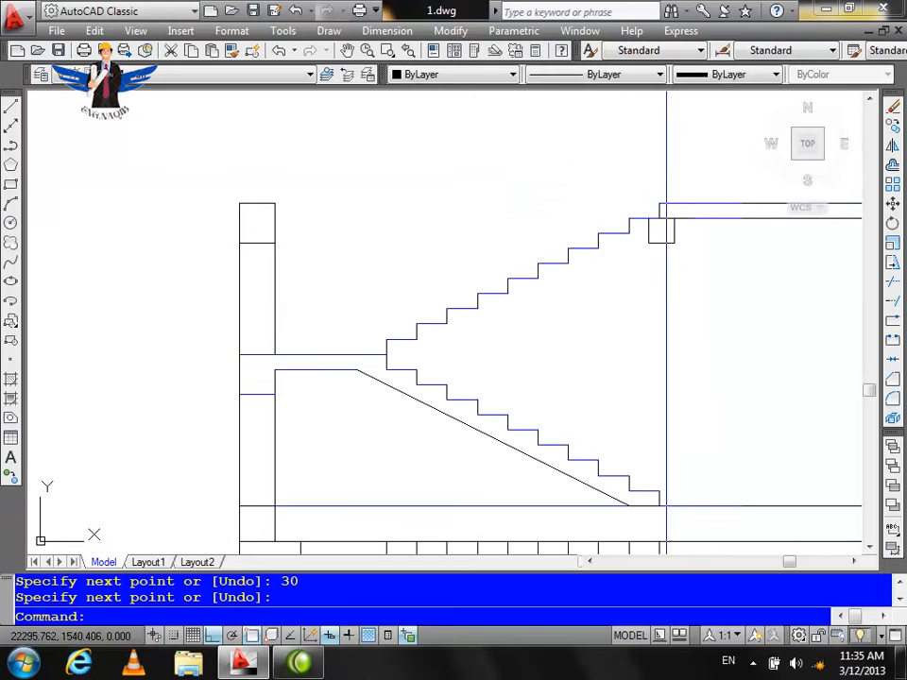
Draw the upper flight's sloped underside from the 30-unit line's free end to the corner where the landing's underside meets the lower flight.
key(Return)
scroll(392, 383, up, 2)
scroll(302, 378, down, 3)
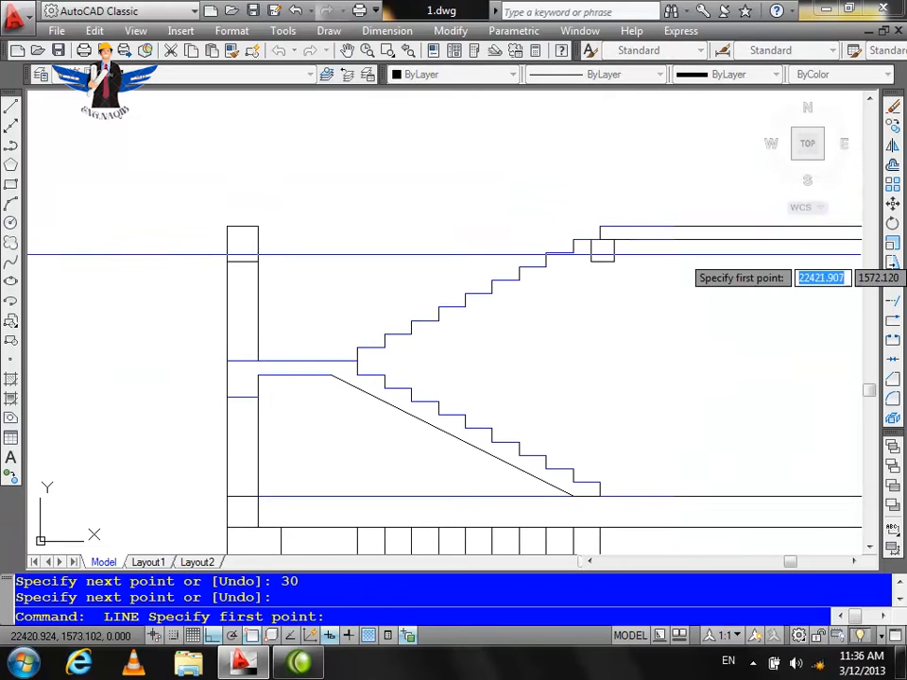
click(627, 237)
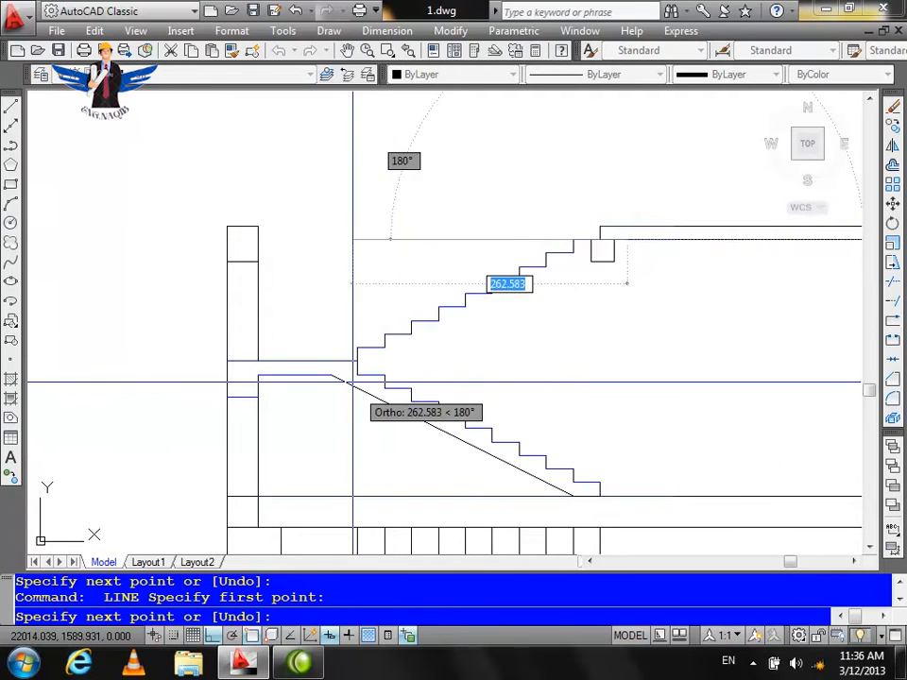
click(356, 368)
key(ctrl+z)
click(354, 375)
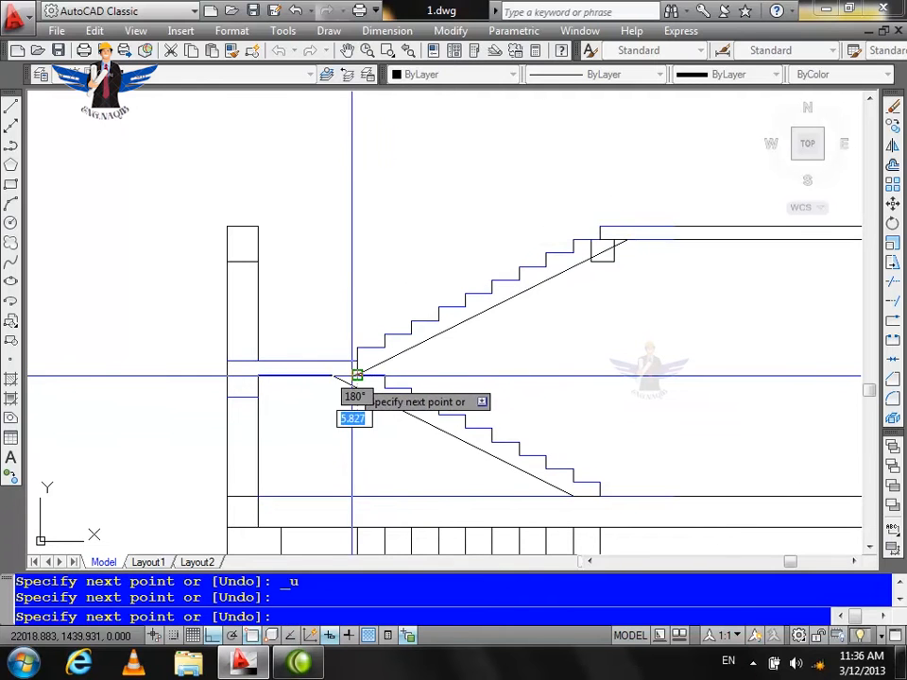
key(Return)
Trim the upper flight's sloped underside so that it stops at the near face of the roof beam.
text(tr)
key(Return)
key(Return)
scroll(633, 238, up, 3)
click(631, 243)
scroll(581, 255, down, 3)
key(Escape)
scroll(615, 275, up, 3)
click(601, 255)
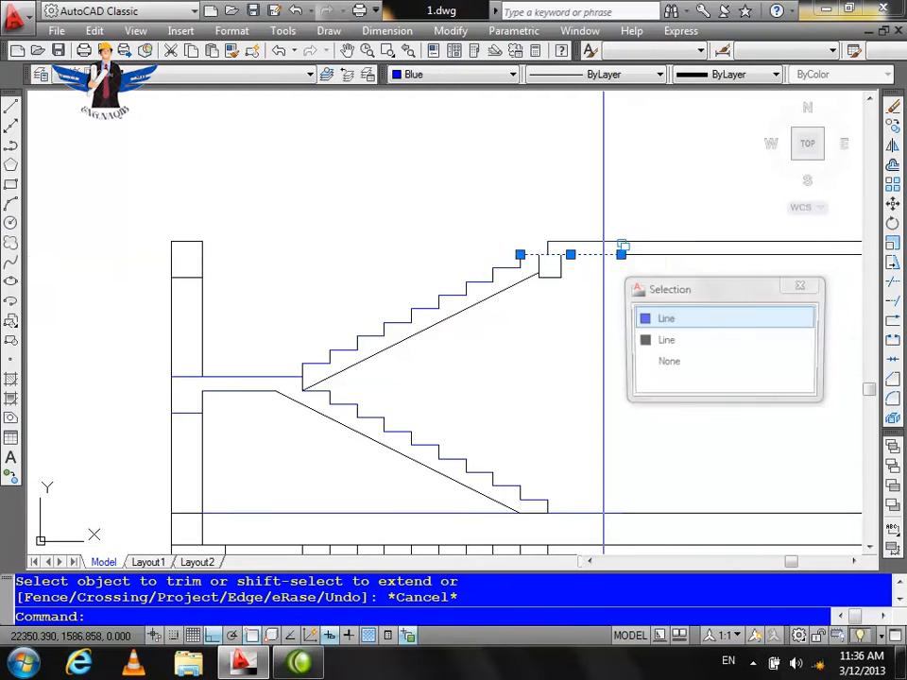
key(Escape)
Erase all the vertical projection lines below the stairs.
scroll(547, 248, down, 4)
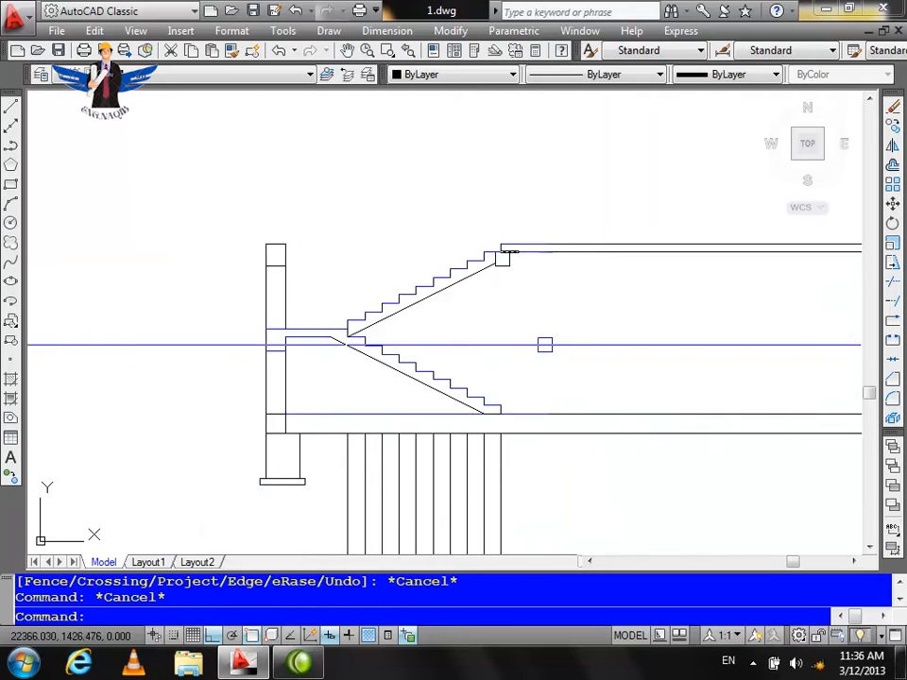
scroll(500, 267, up, 4)
scroll(487, 262, down, 4)
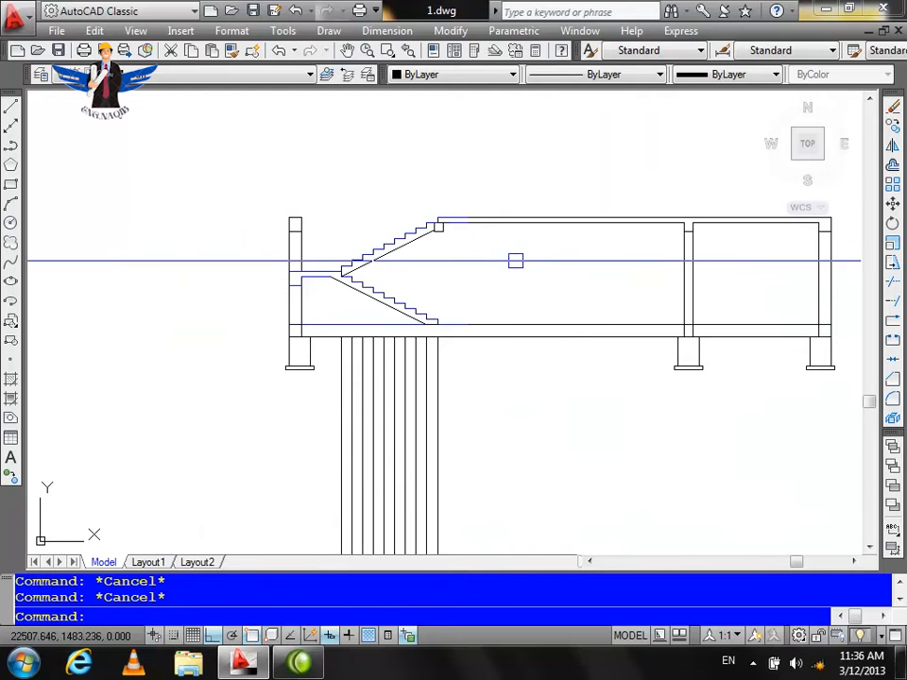
click(488, 390)
click(332, 450)
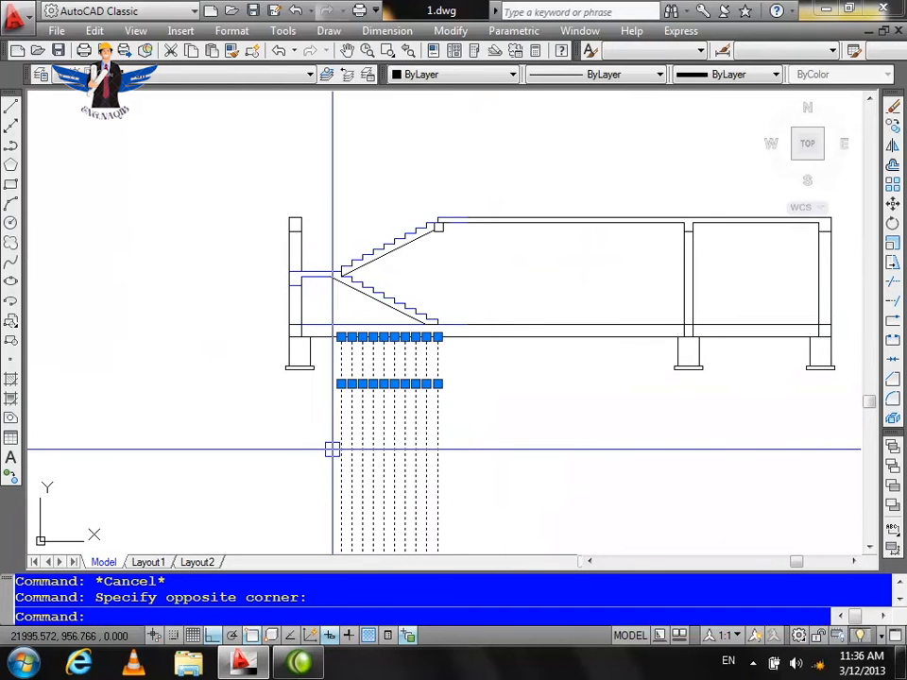
key(Delete)
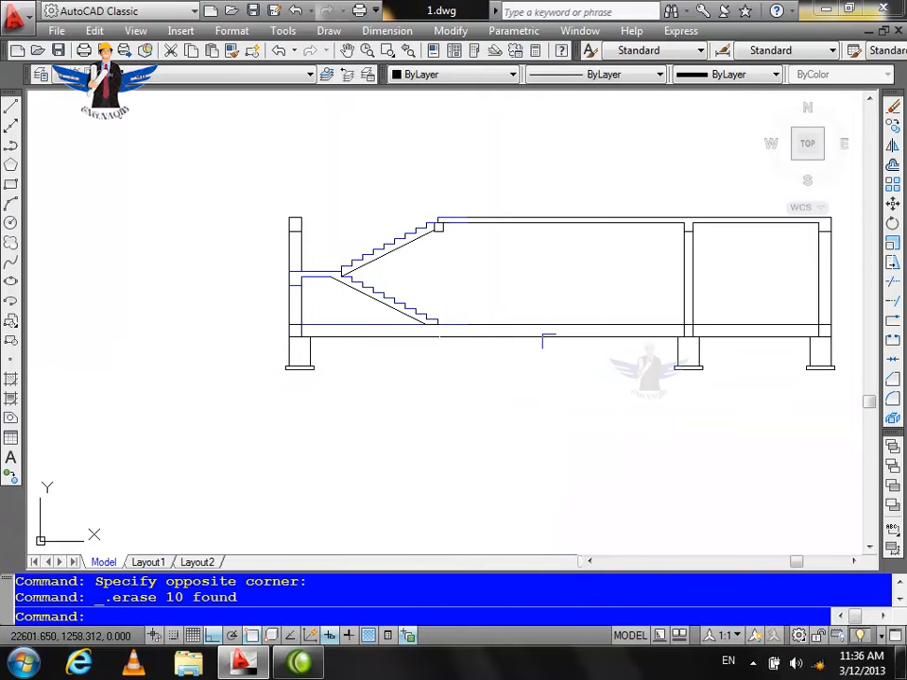
Trim away the lower line of the ground floor strip in both bays between the foundation pedestals.
scroll(519, 367, down, 2)
scroll(564, 344, up, 3)
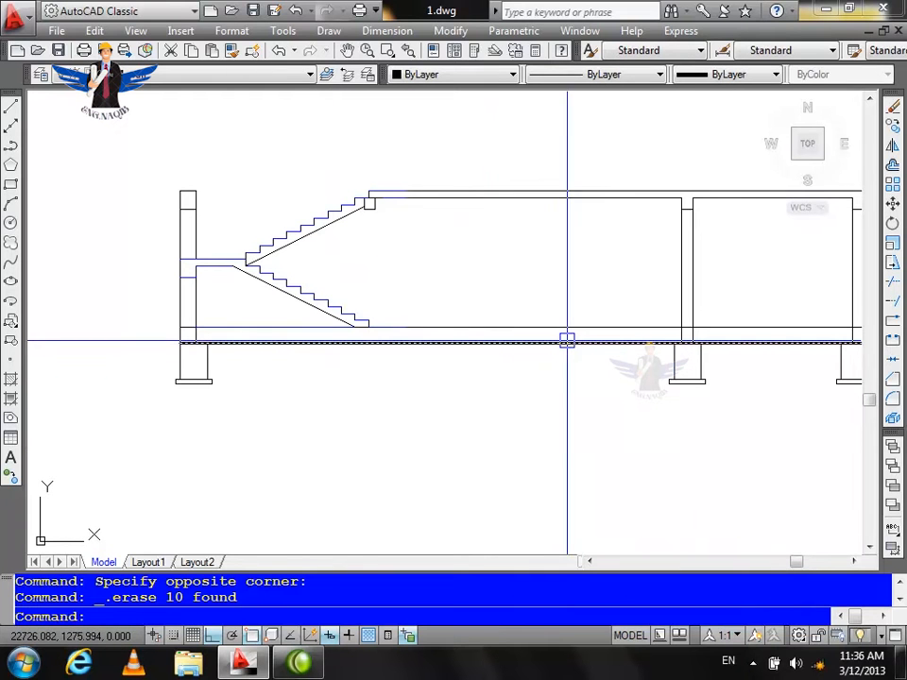
scroll(567, 339, down, 2)
text(tr)
key(Return)
key(Return)
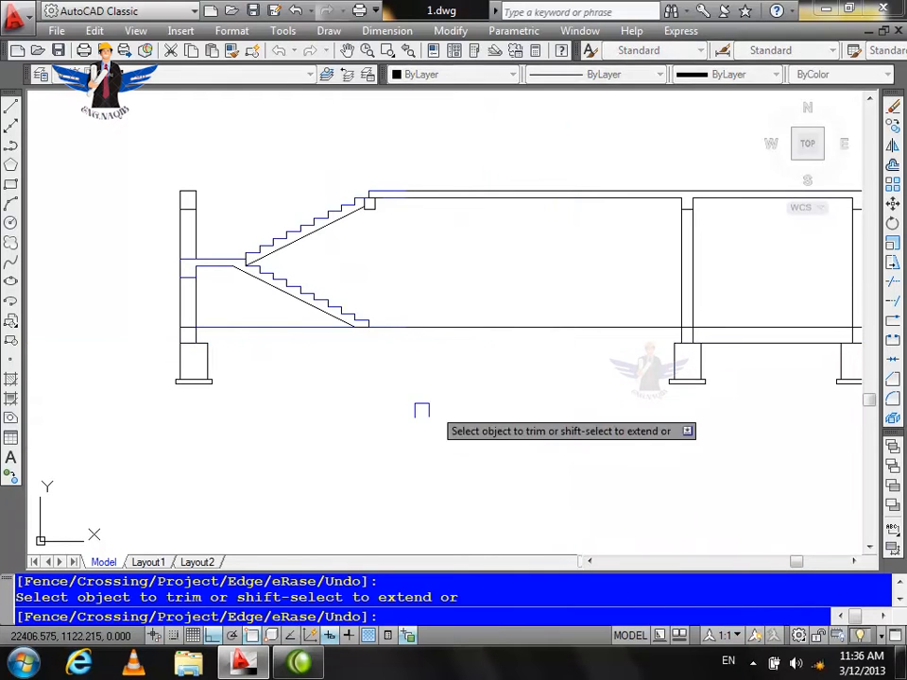
scroll(323, 381, down, 2)
scroll(515, 368, up, 3)
key(Escape)
scroll(679, 355, down, 4)
scroll(435, 382, up, 3)
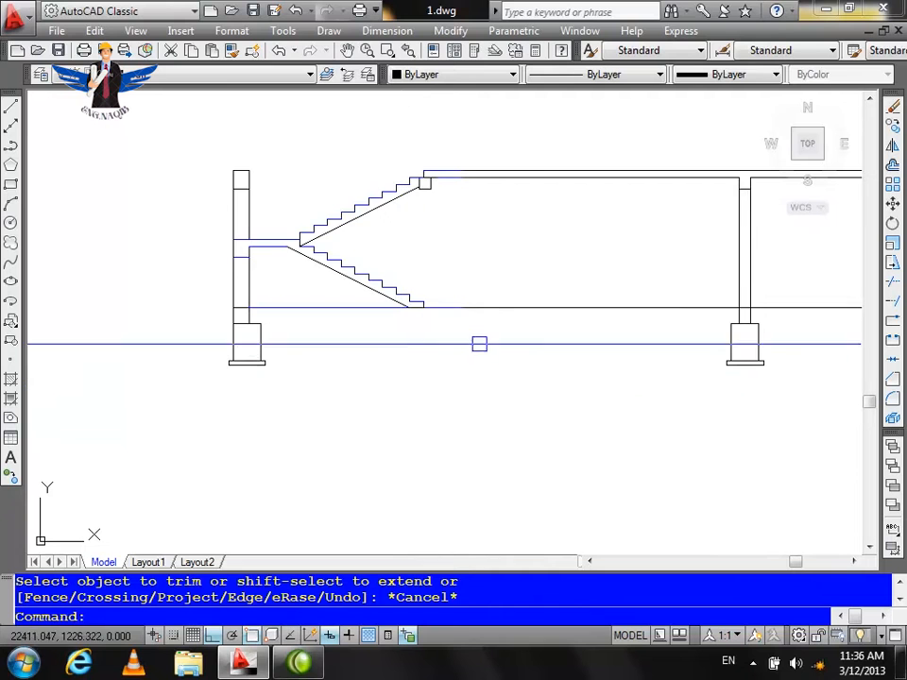
Start the Hatch command for the building section.
scroll(475, 330, down, 4)
scroll(652, 320, up, 2)
scroll(620, 253, up, 4)
scroll(624, 305, down, 2)
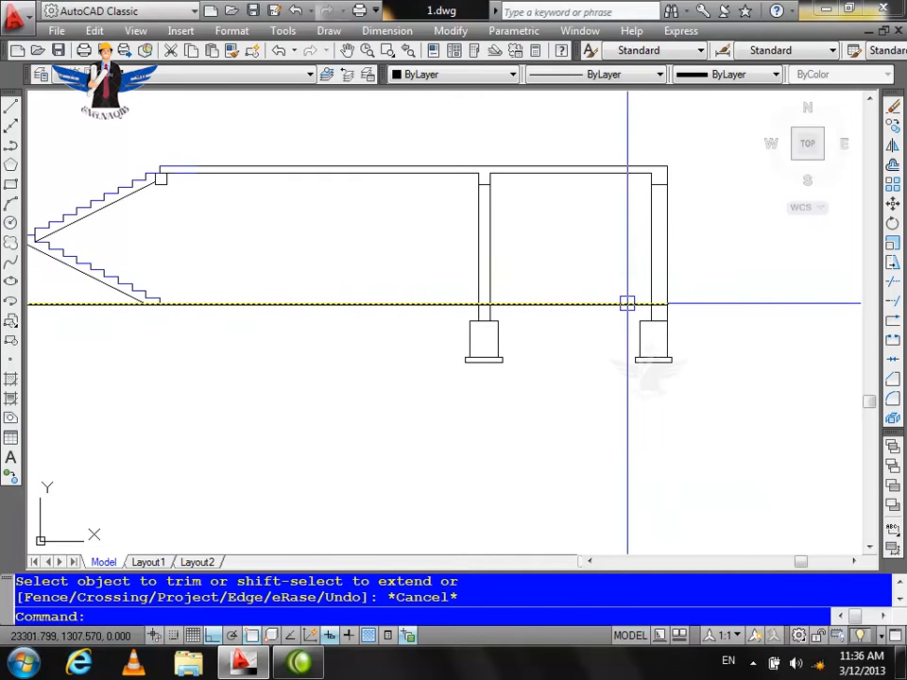
text(h)
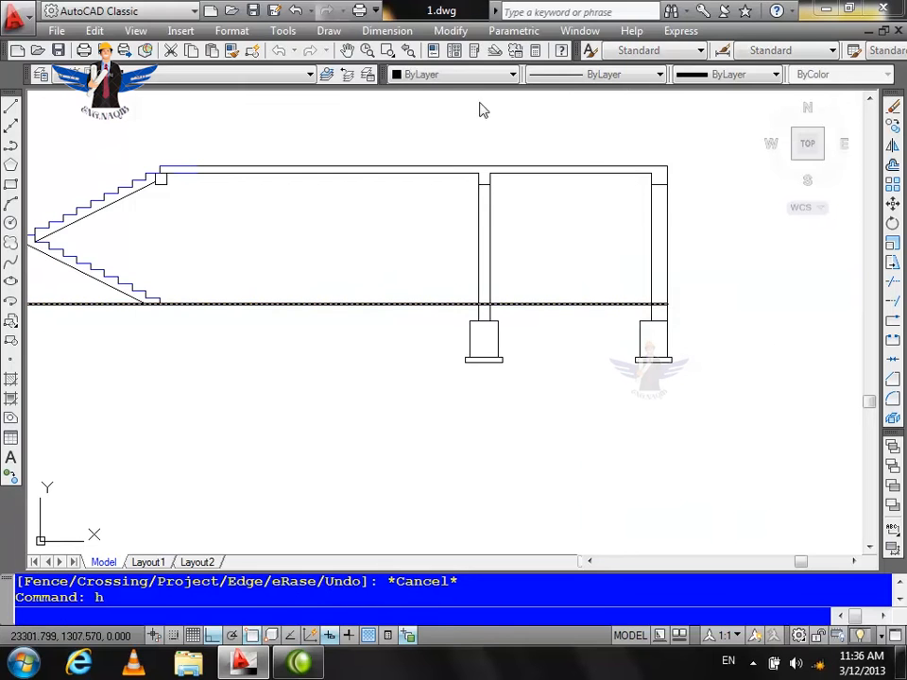
Start a new hatch and open its settings.
key(Return)
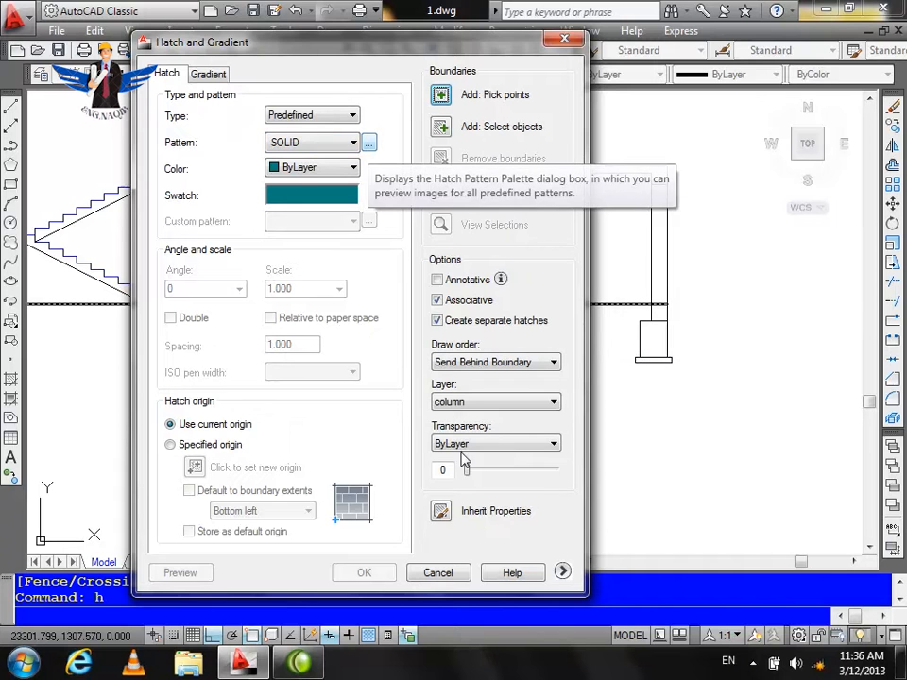
click(440, 511)
scroll(501, 406, down, 10)
middle_drag(527, 357, 588, 333)
scroll(598, 321, up, 10)
click(538, 326)
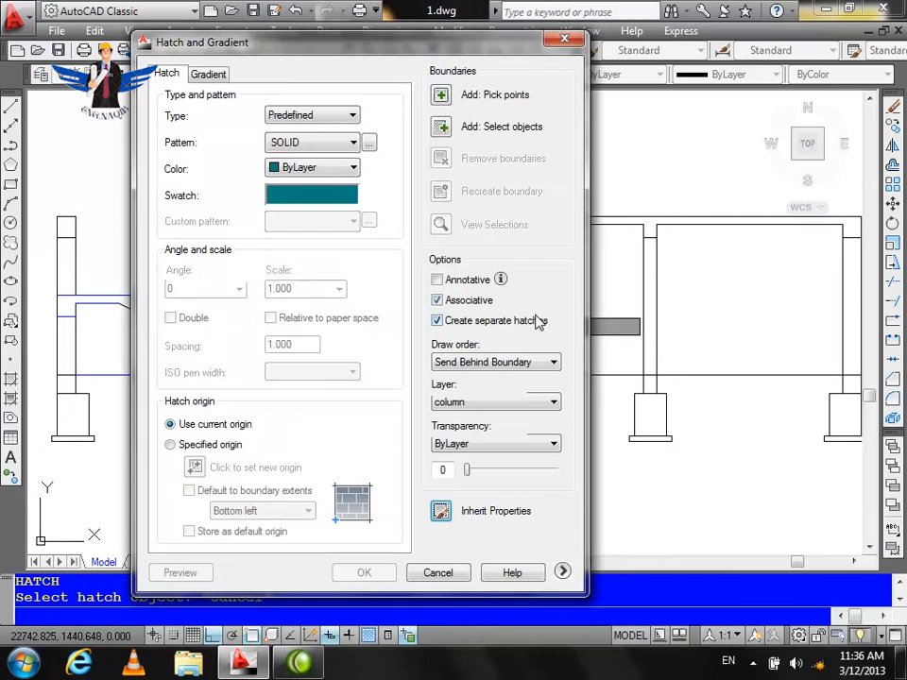
Choose the GRAVEL hatch pattern and pick the inside of the middle column's footing block as its boundary.
click(368, 143)
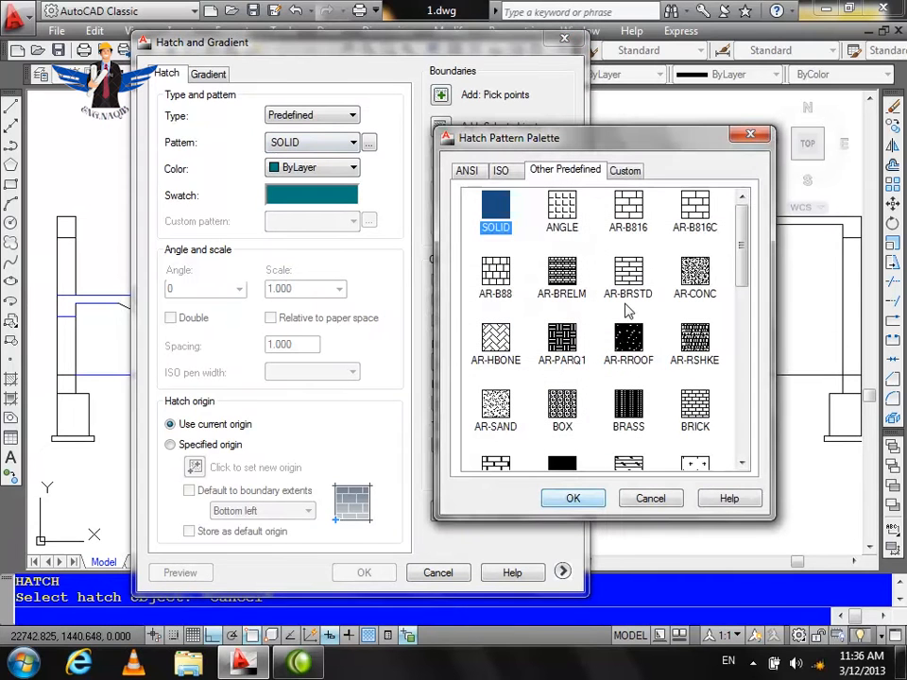
drag(746, 247, 741, 357)
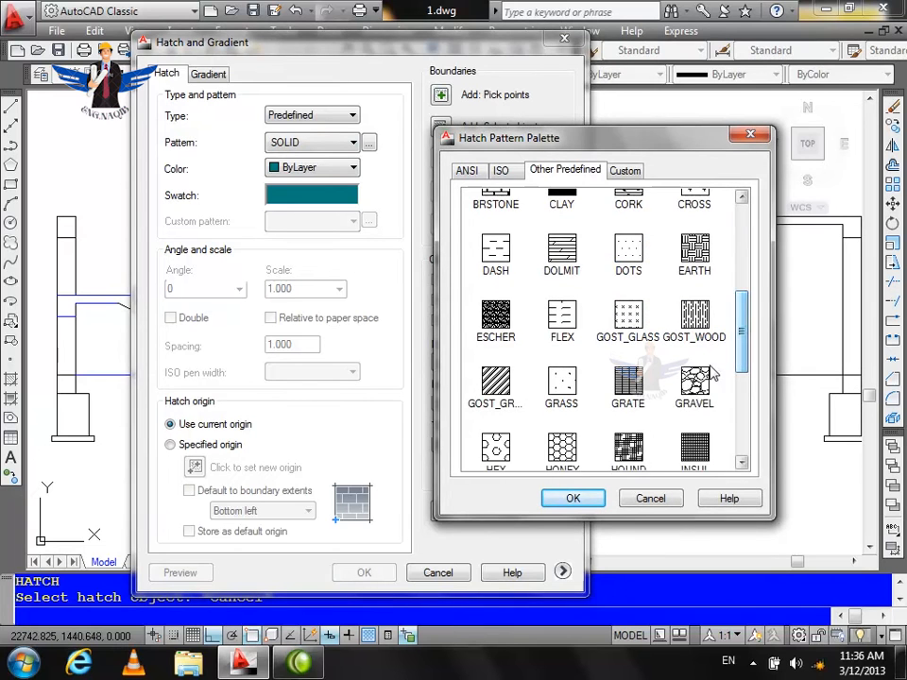
click(587, 499)
click(441, 96)
click(645, 420)
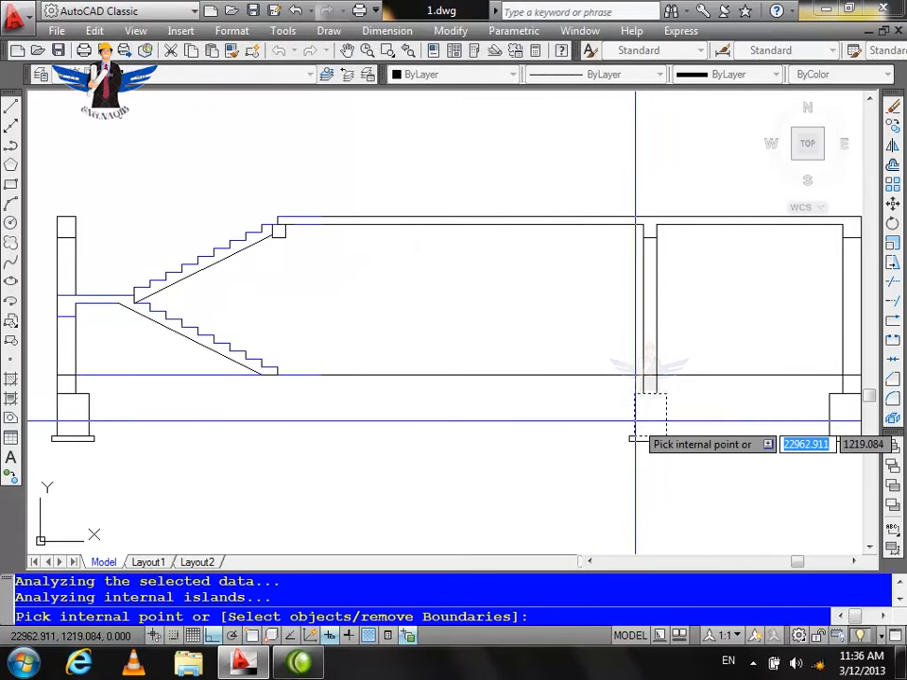
key(Return)
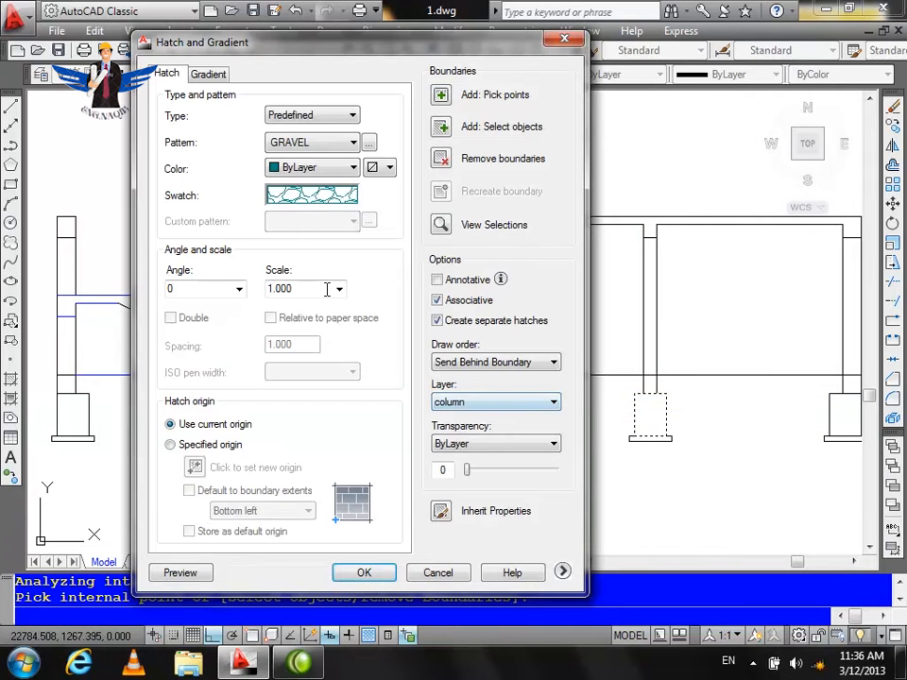
Set the gravel hatch colour to ByBlock and preview it at a scale of 35.
click(328, 168)
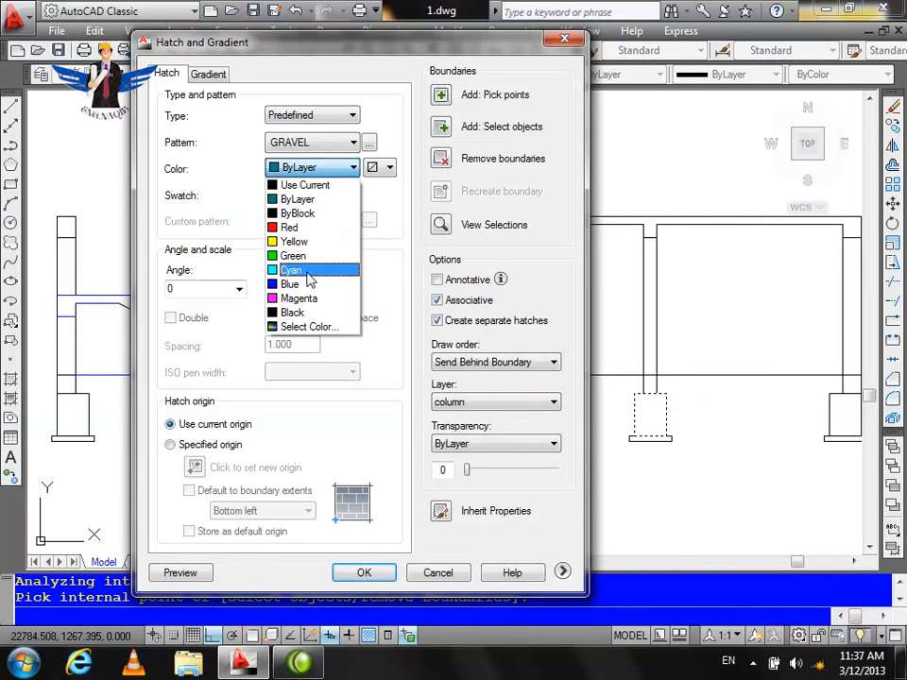
click(307, 213)
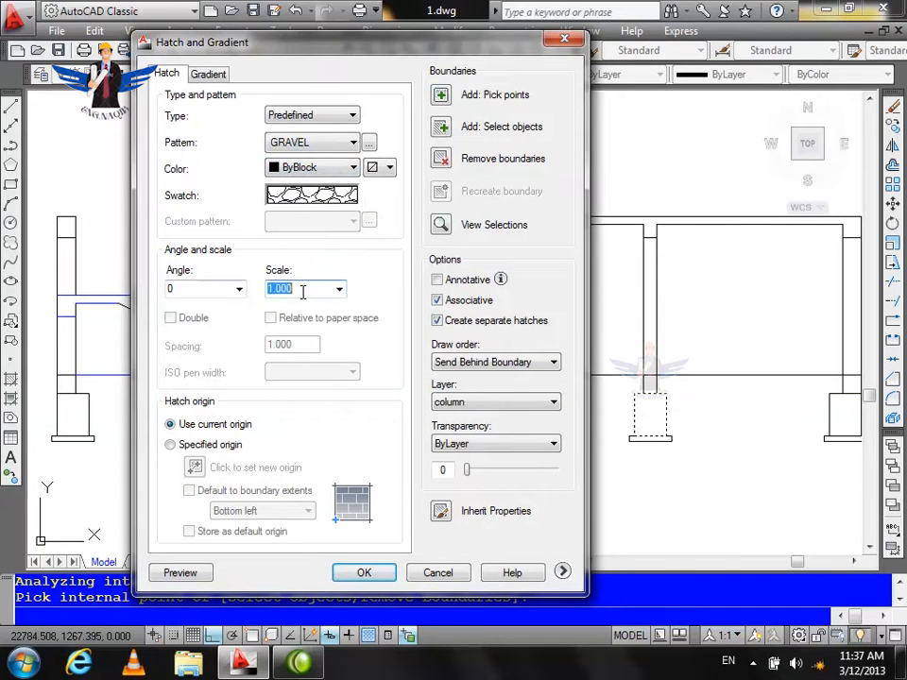
click(180, 573)
scroll(480, 413, up, 4)
scroll(508, 468, up, 2)
key(Escape)
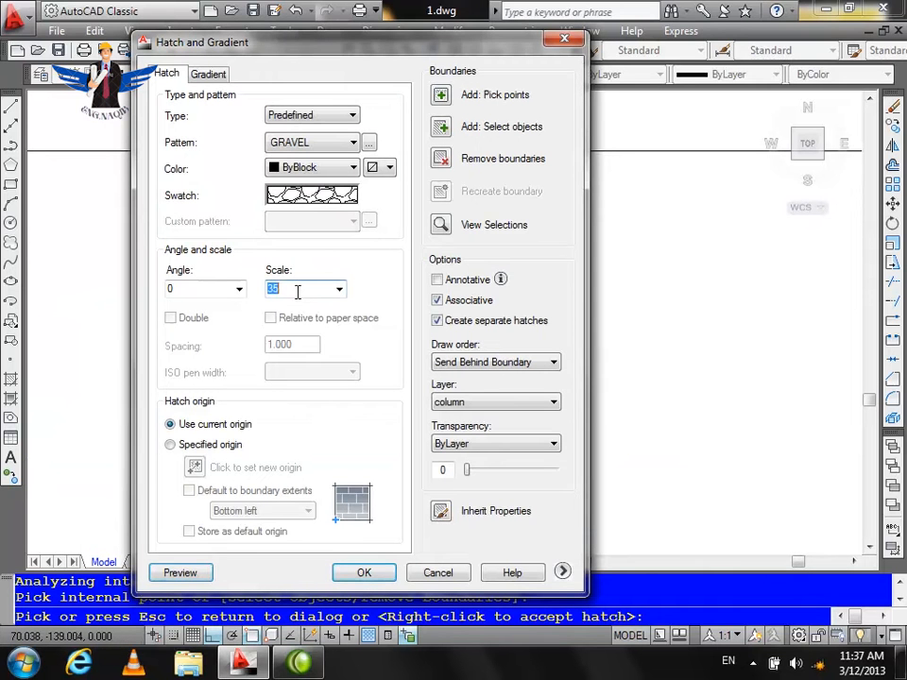
Preview the gravel hatch in the middle footing at scale 40 and with a different angle.
text(40)
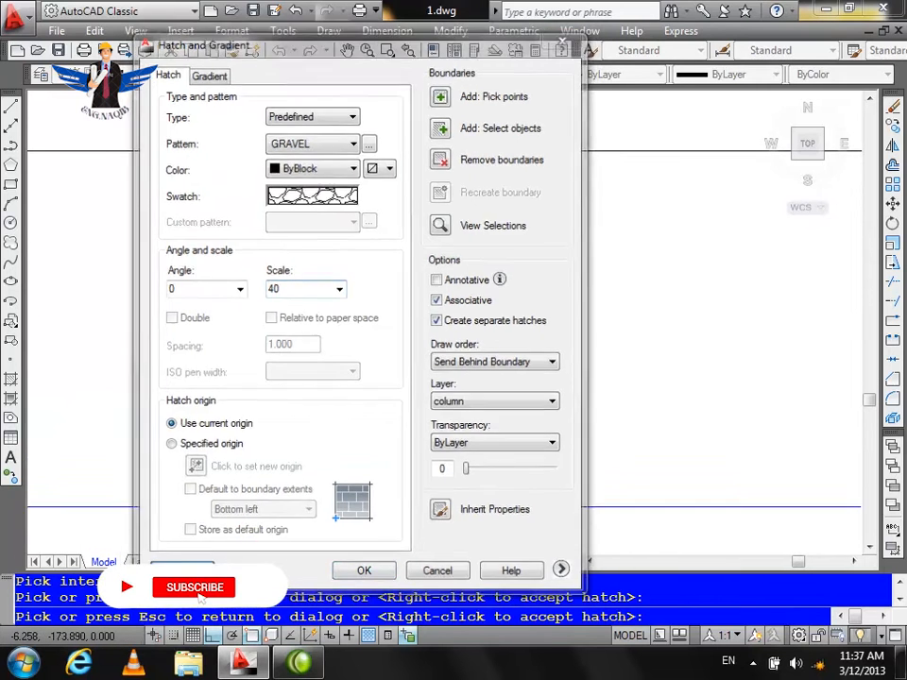
click(179, 573)
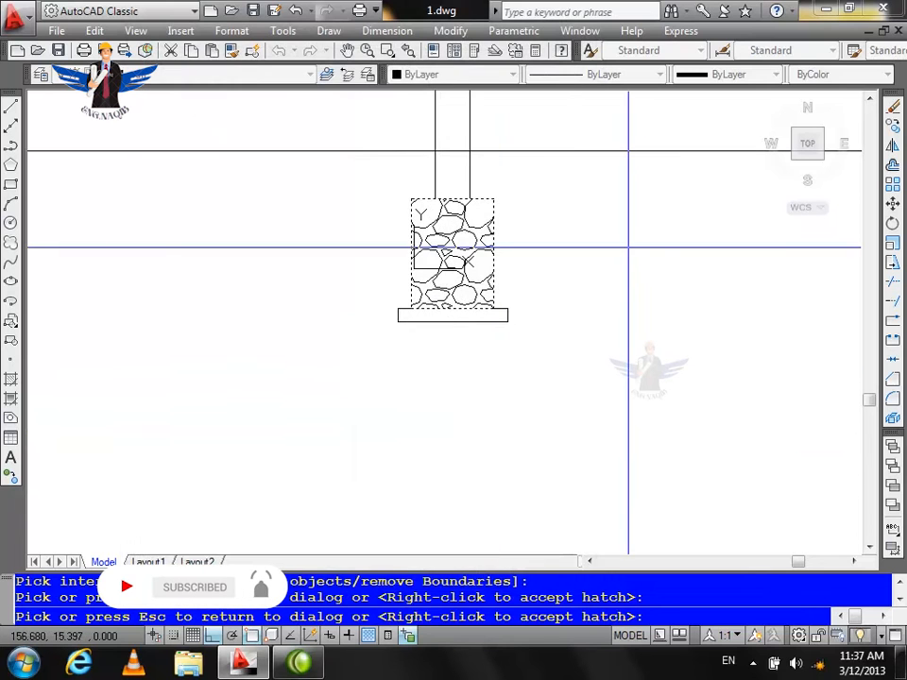
key(Escape)
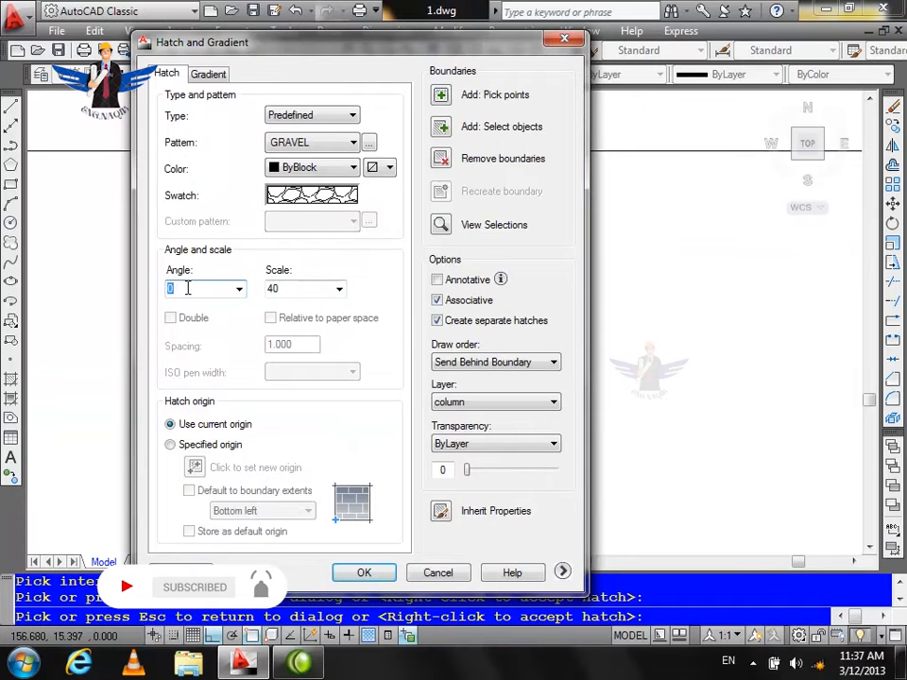
click(179, 572)
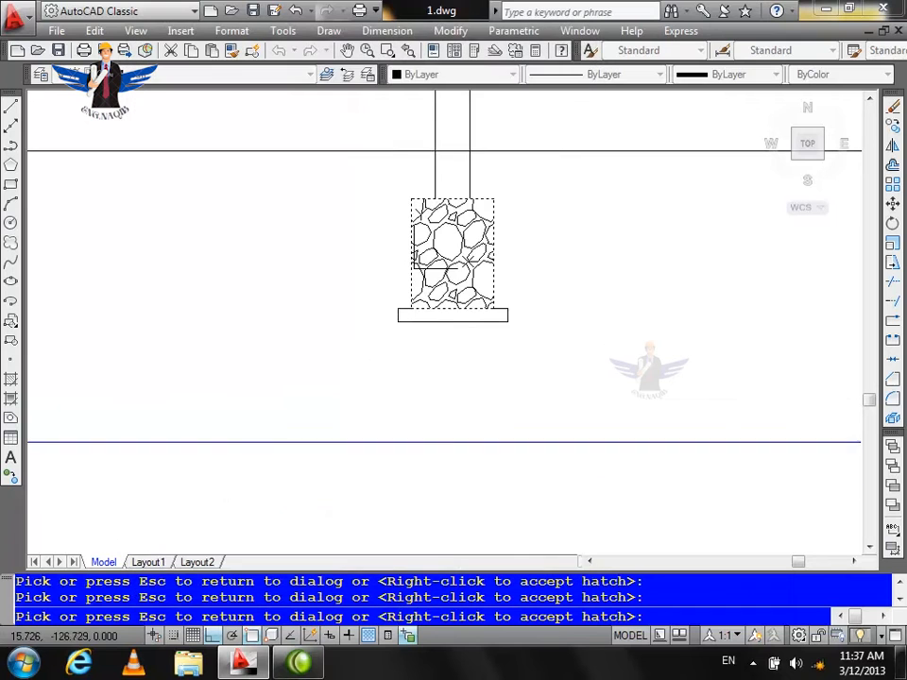
scroll(564, 292, up, 2)
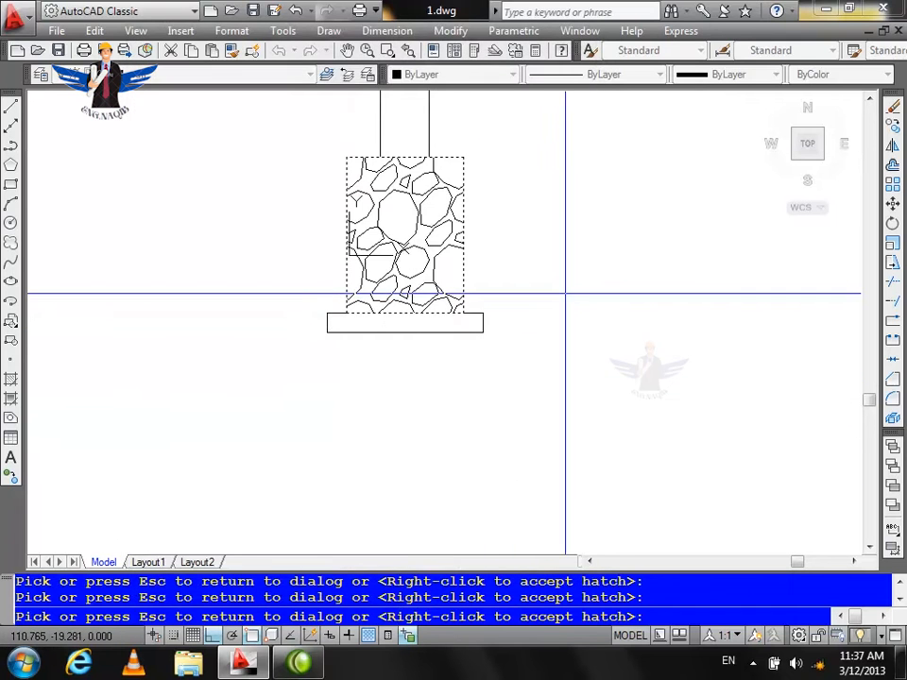
key(Escape)
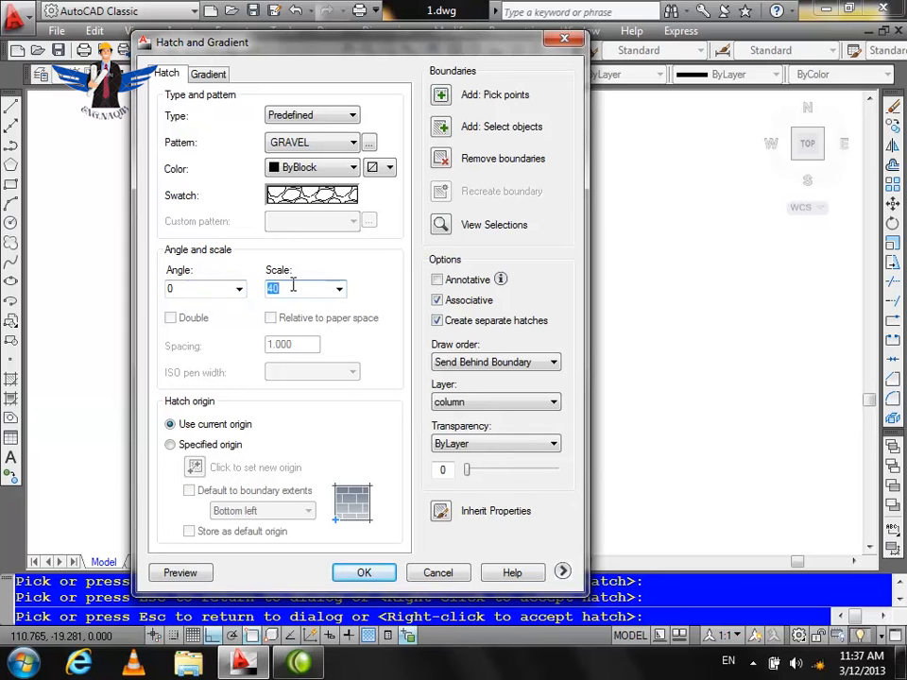
Preview the gravel hatch at scale 45 and angle 0, and apply it to the middle footing.
click(200, 580)
key(Escape)
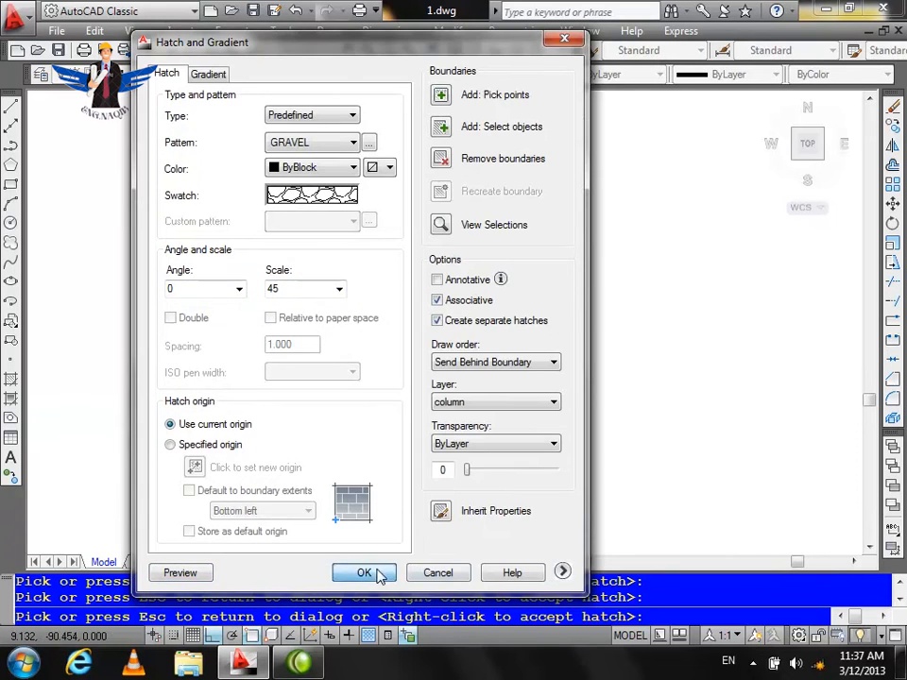
click(363, 572)
Hatch the rightmost column's footing block with the properties inherited from the middle footing's gravel hatch.
key(Return)
click(440, 510)
click(404, 247)
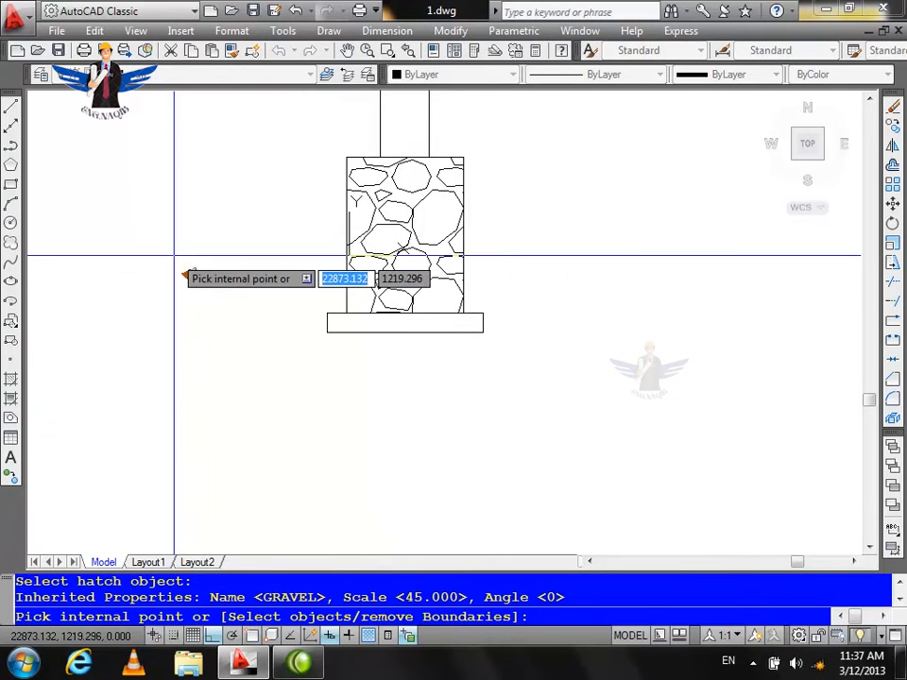
scroll(174, 278, down, 5)
scroll(421, 259, up, 3)
click(425, 248)
key(Return)
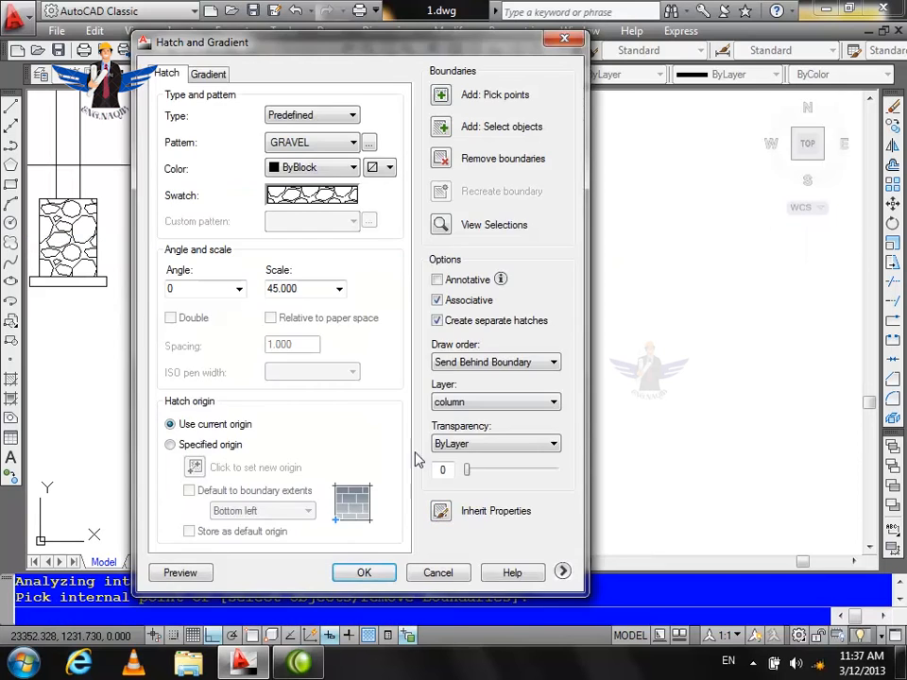
click(364, 574)
Hatch the footing block of the leftmost column beside the stair, inheriting the properties of the rightmost footing's gravel hatch.
key(Return)
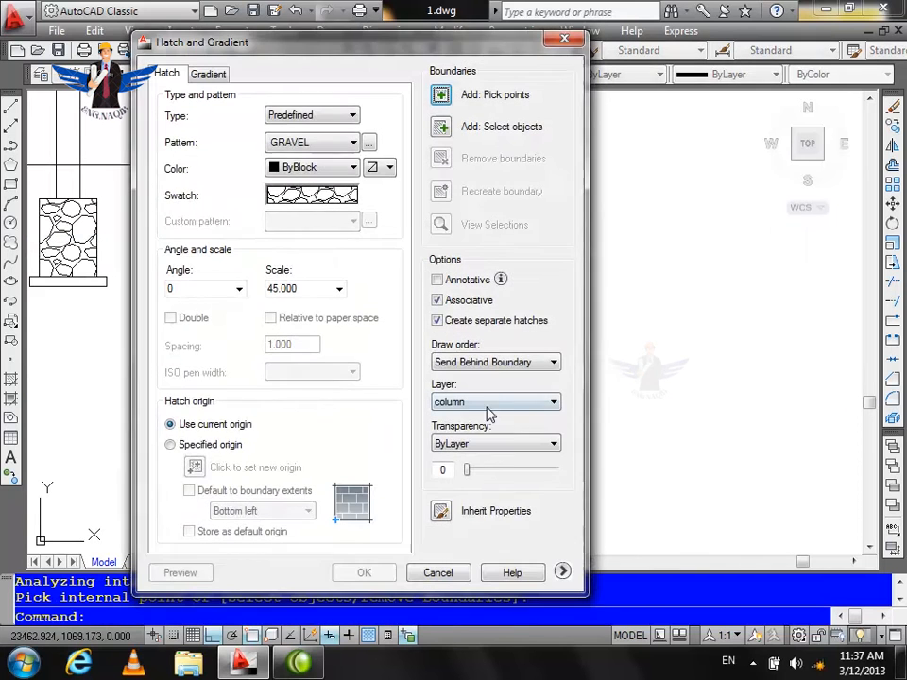
click(439, 508)
click(420, 248)
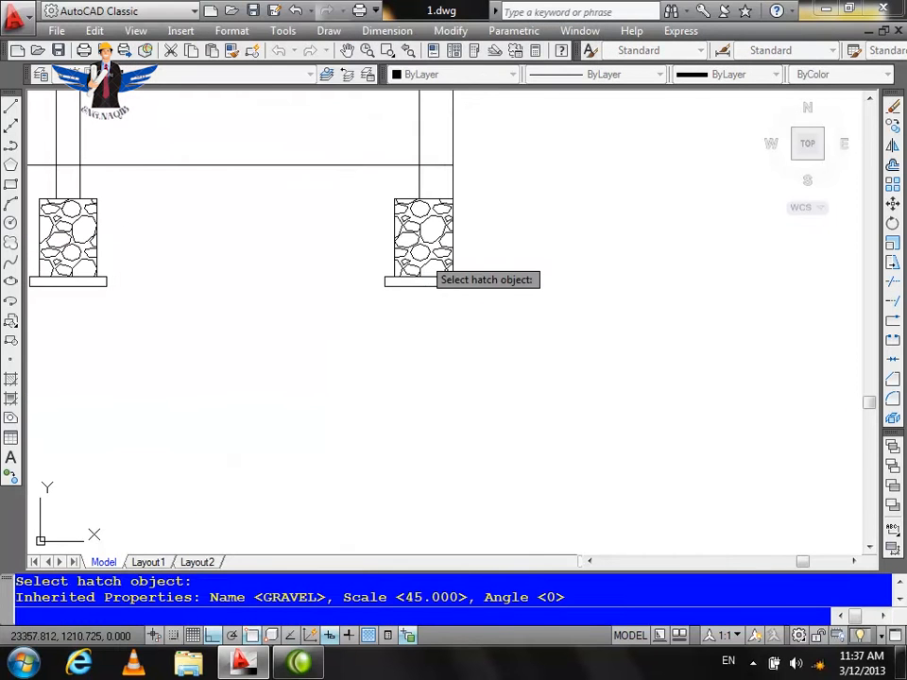
scroll(657, 255, down, 5)
scroll(444, 243, up, 5)
click(349, 271)
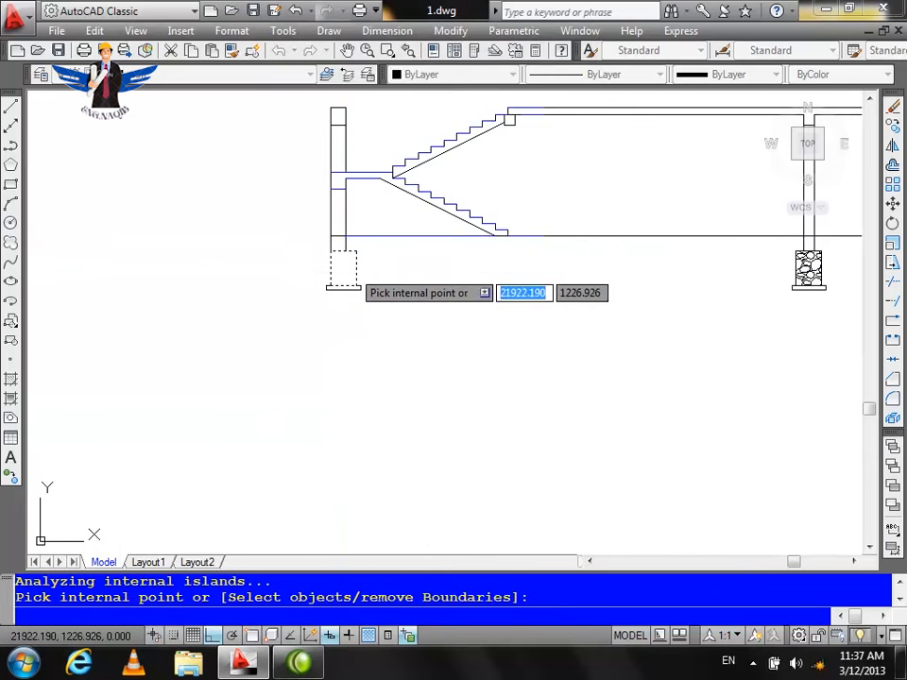
key(Return)
click(363, 572)
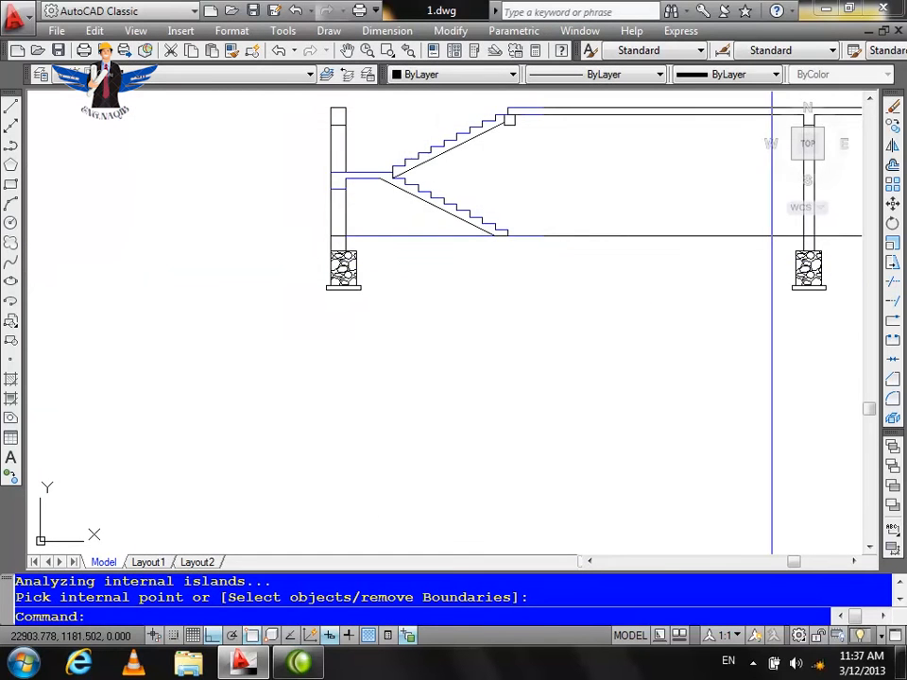
Start another hatch and choose the AR-CONC pattern for it.
scroll(384, 281, up, 4)
scroll(860, 269, up, 4)
key(Return)
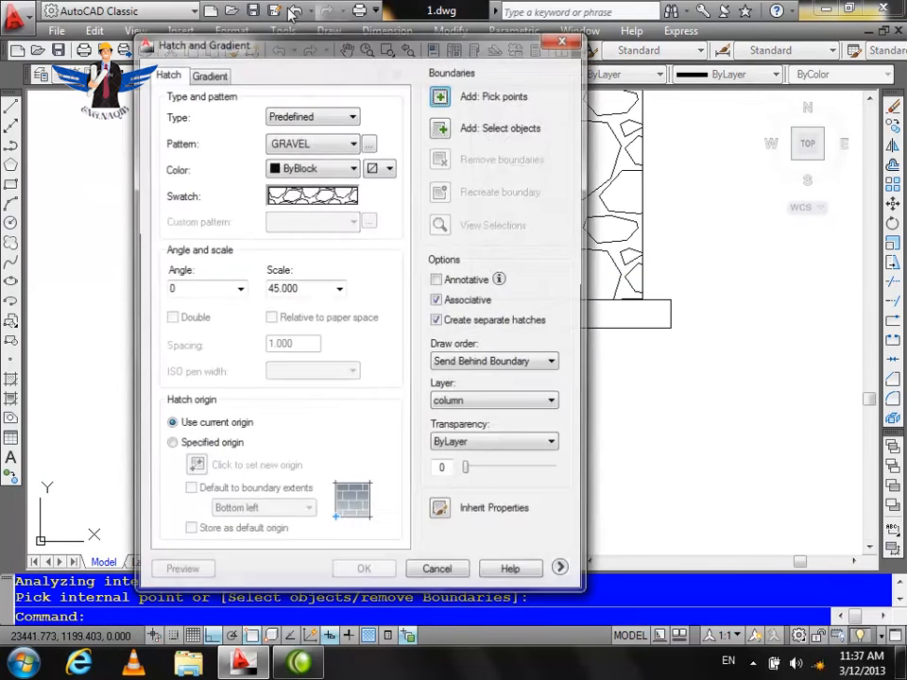
click(368, 141)
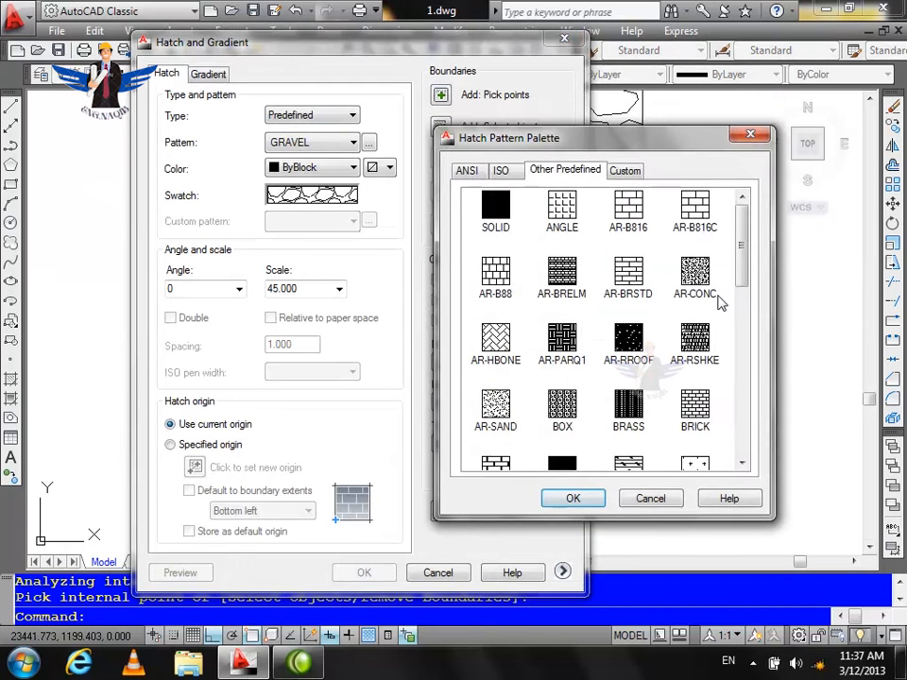
click(572, 498)
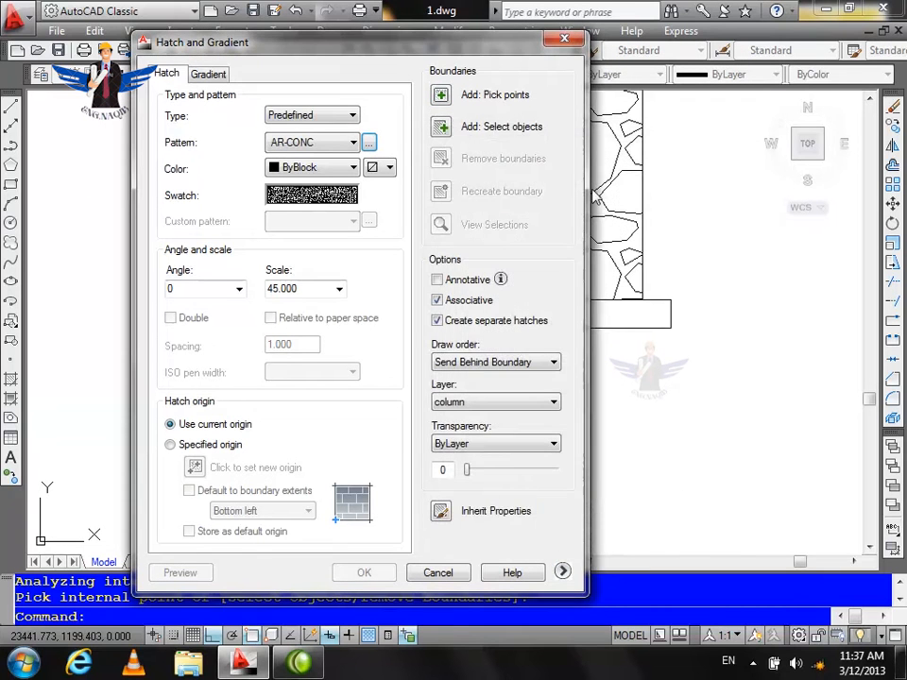
Pick the insides of the thin base slabs under the gravel footings as boundaries for the concrete hatch.
click(441, 95)
scroll(397, 307, down, 6)
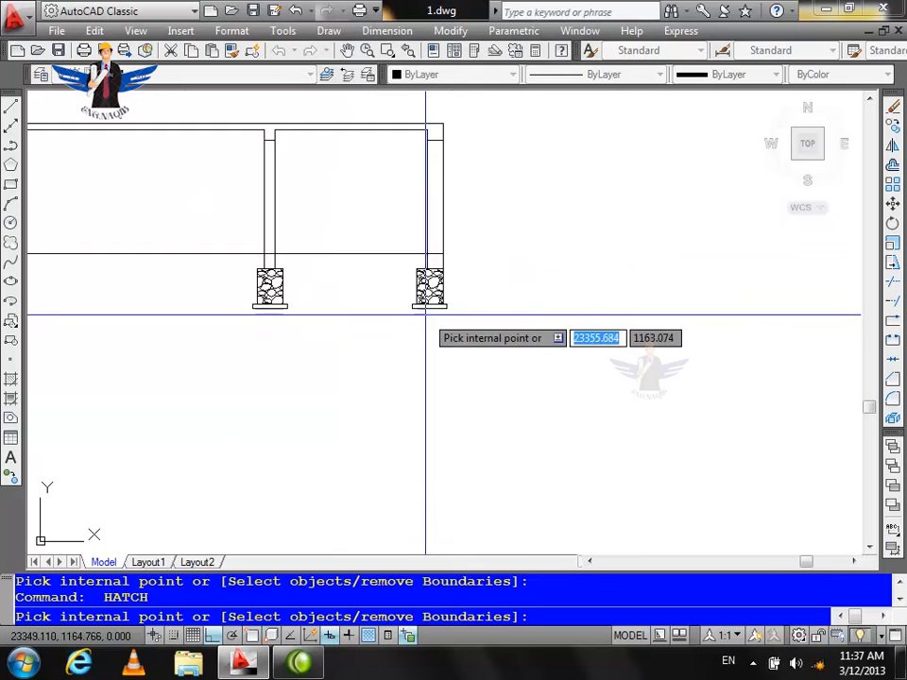
scroll(430, 317, up, 3)
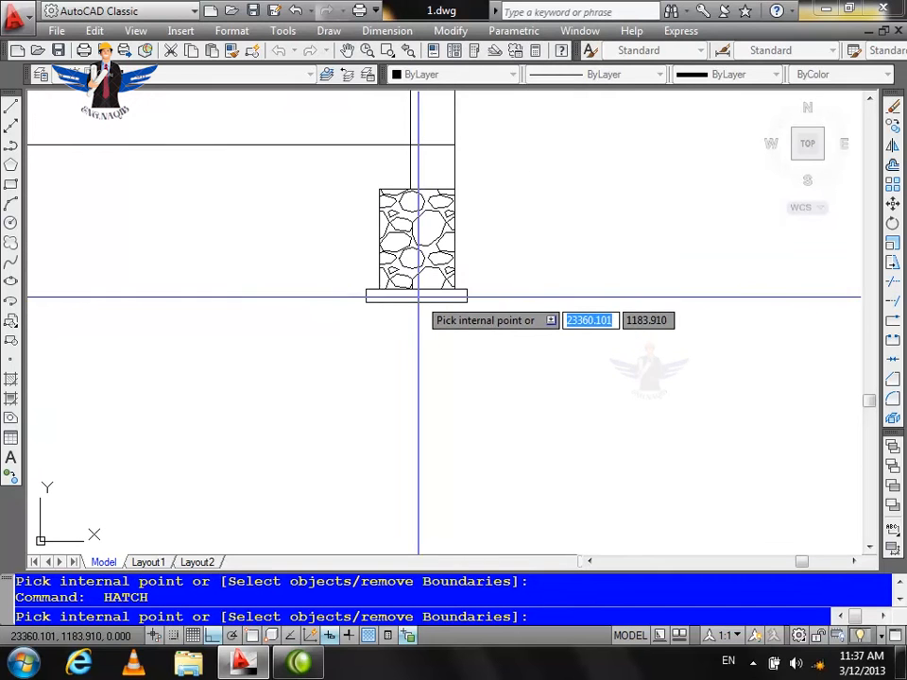
click(420, 296)
scroll(583, 300, down, 3)
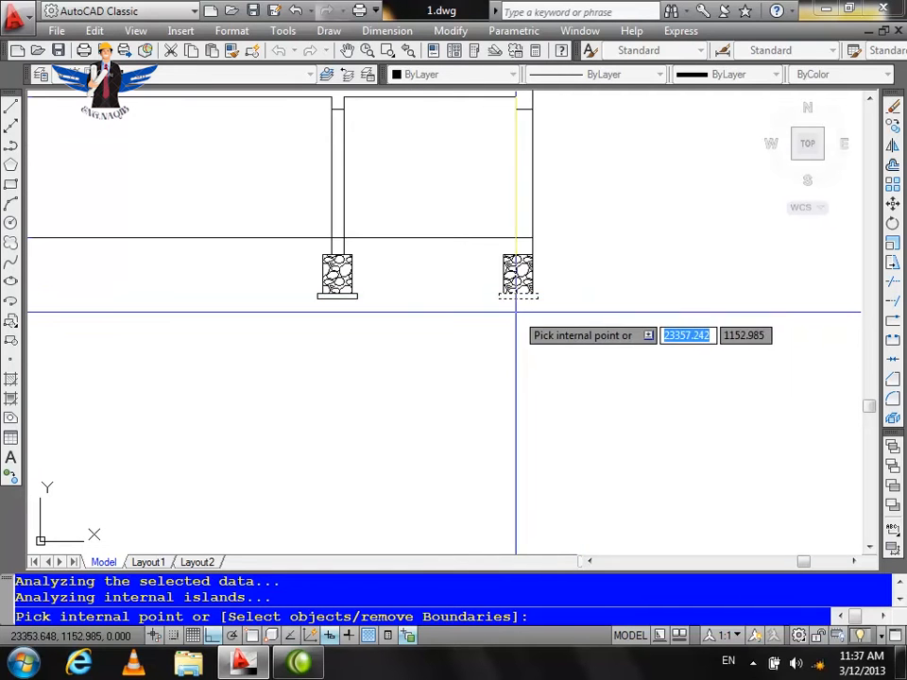
scroll(330, 300, up, 4)
scroll(515, 302, down, 5)
scroll(69, 292, up, 3)
scroll(103, 292, up, 4)
click(206, 243)
scroll(153, 270, down, 4)
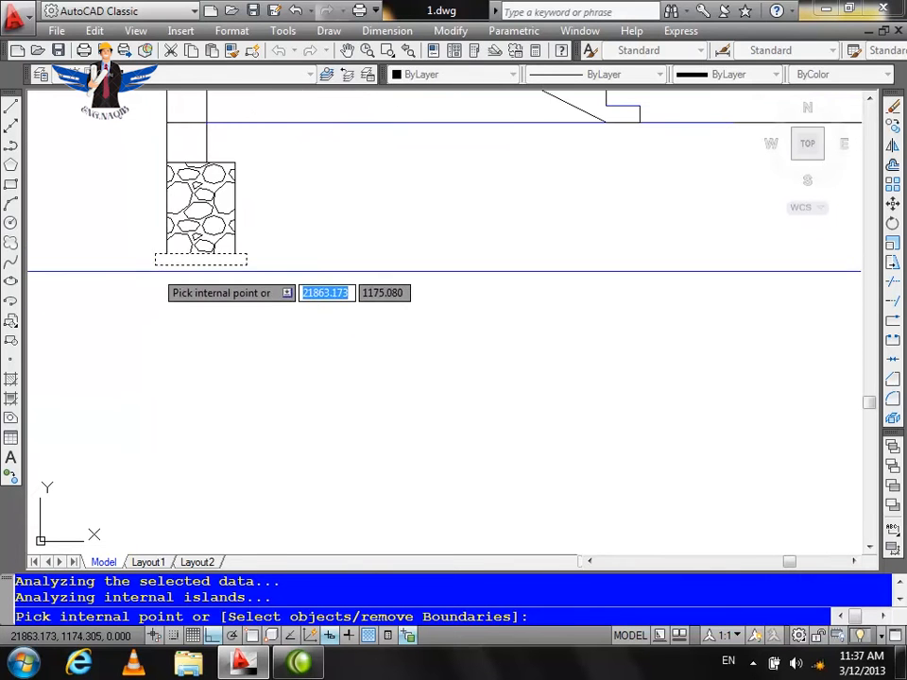
key(Return)
Set the concrete hatch's scale to 1 and preview it in the base slabs.
click(181, 573)
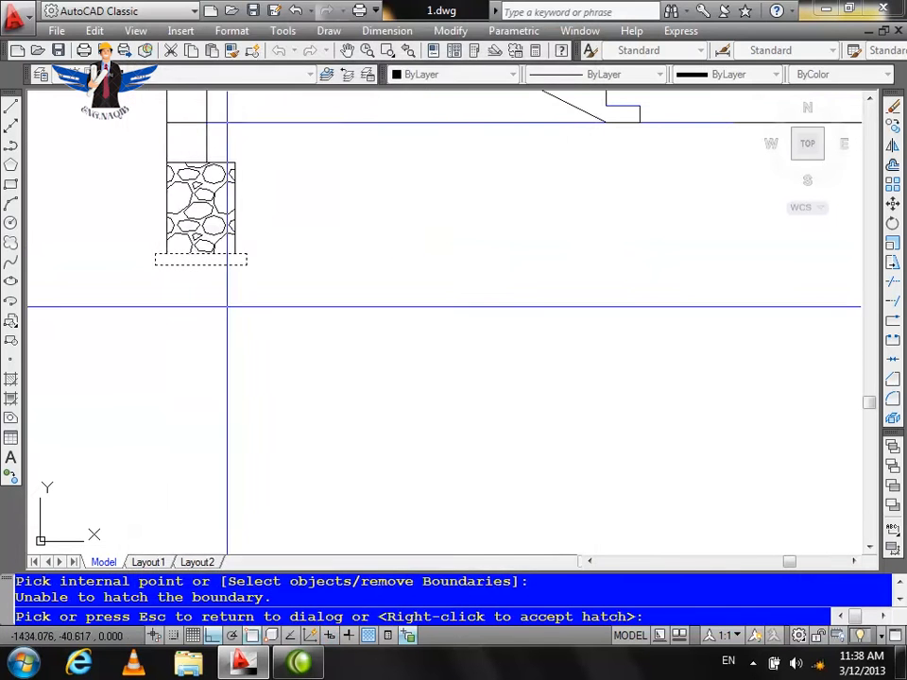
scroll(242, 364, up, 2)
key(Escape)
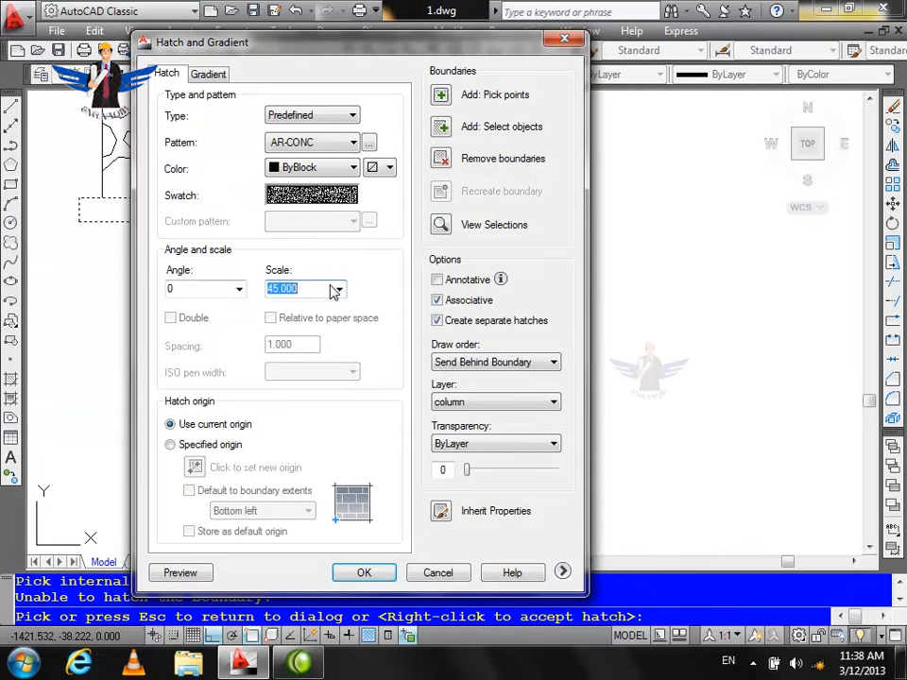
text(1)
click(180, 572)
scroll(606, 358, up, 2)
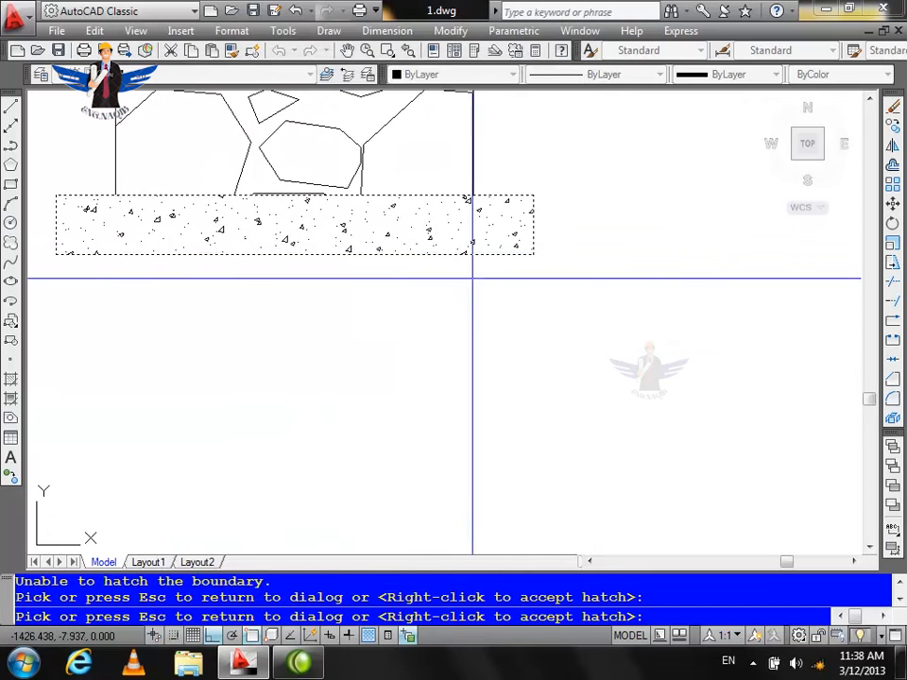
key(Escape)
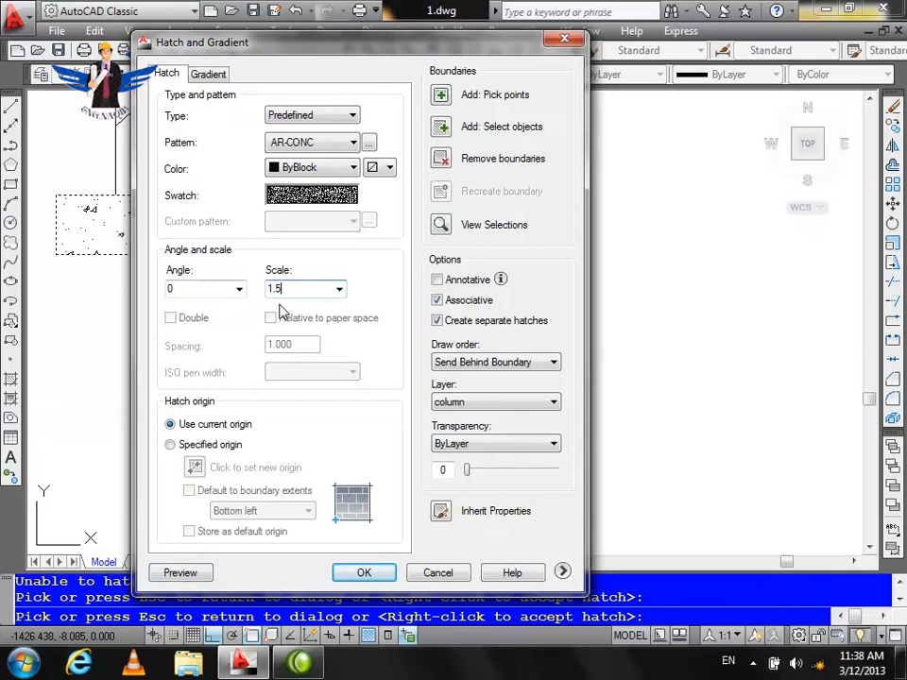
Preview the concrete hatch at scale 1.5 and set its scale back to 1.
click(181, 574)
scroll(273, 422, down, 2)
key(Escape)
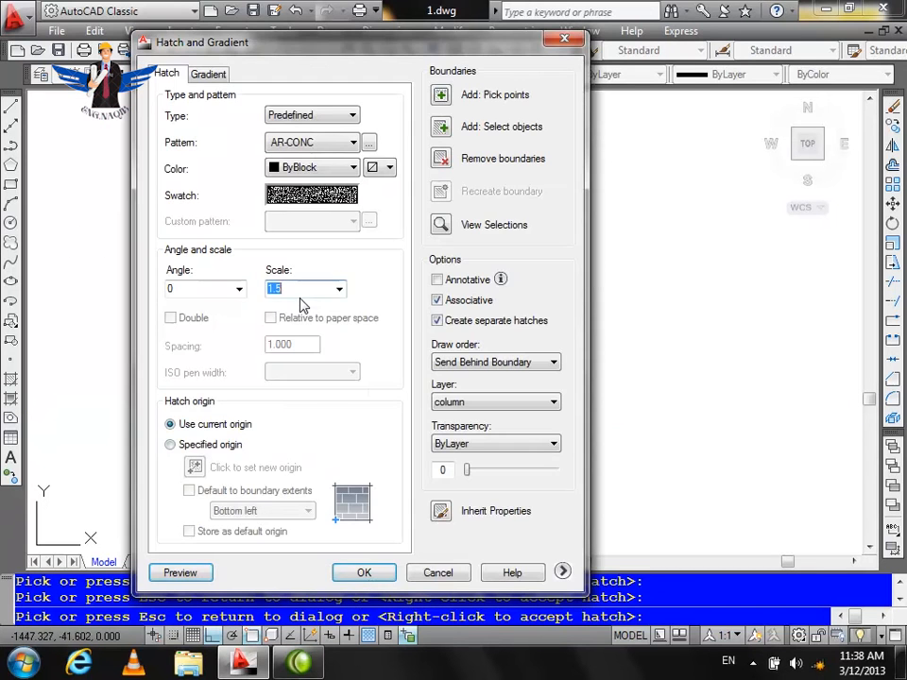
text(1)
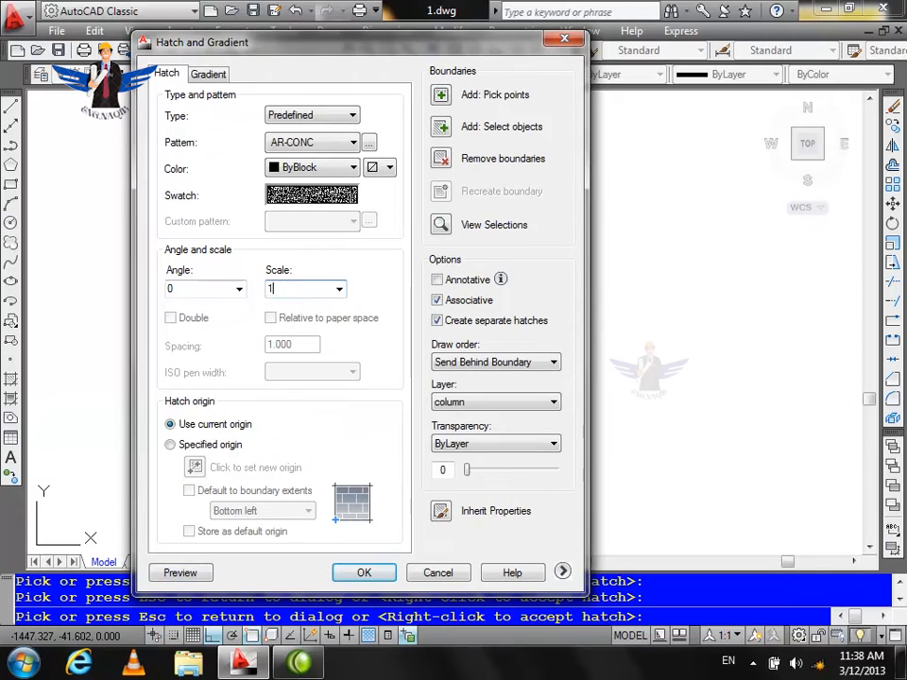
Apply the AR-CONC hatch at scale 1 to the base slabs under the gravel footings.
click(361, 573)
scroll(160, 246, down, 5)
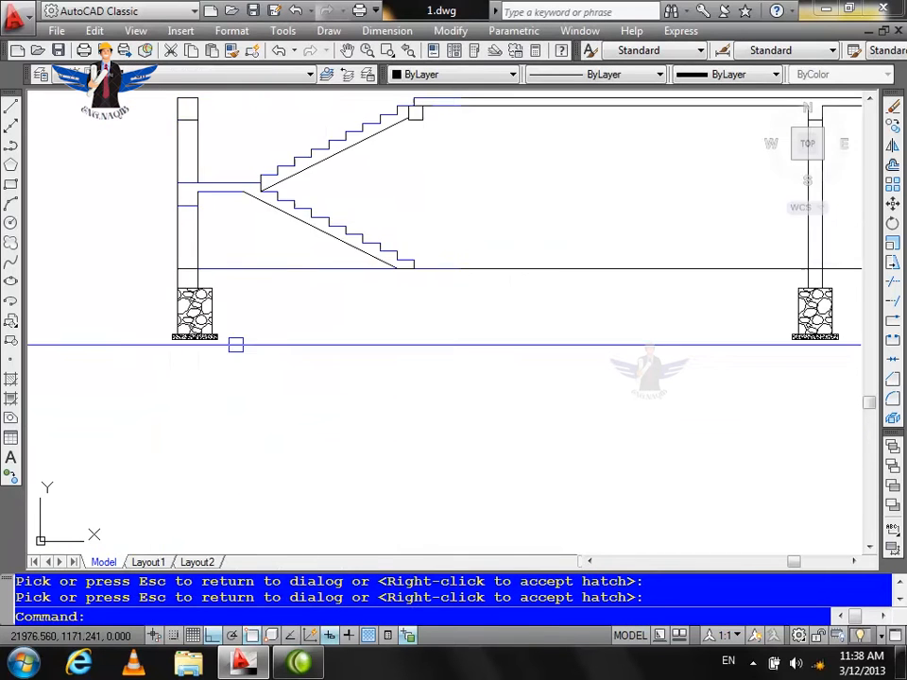
Offset the ground floor line 3 units downward between the footings.
scroll(496, 299, up, 3)
scroll(529, 279, down, 2)
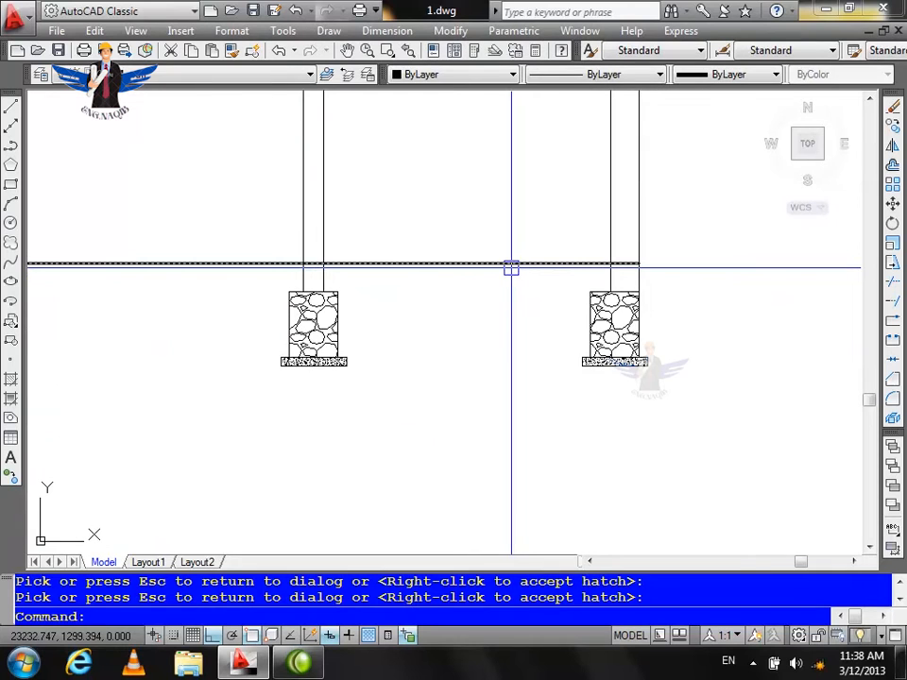
text(o)
key(Return)
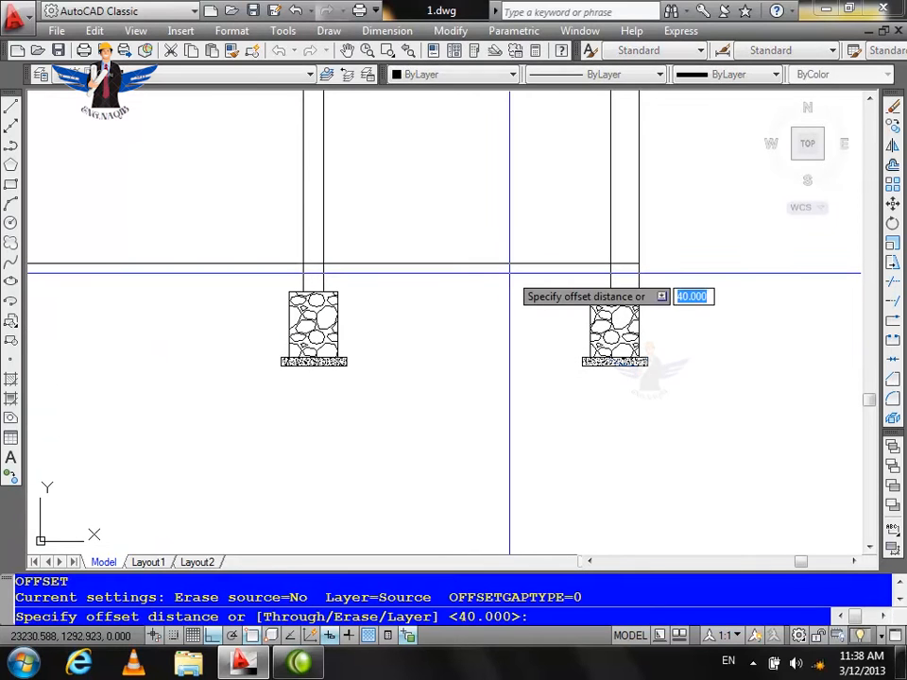
text(3)
key(Return)
click(469, 263)
click(474, 320)
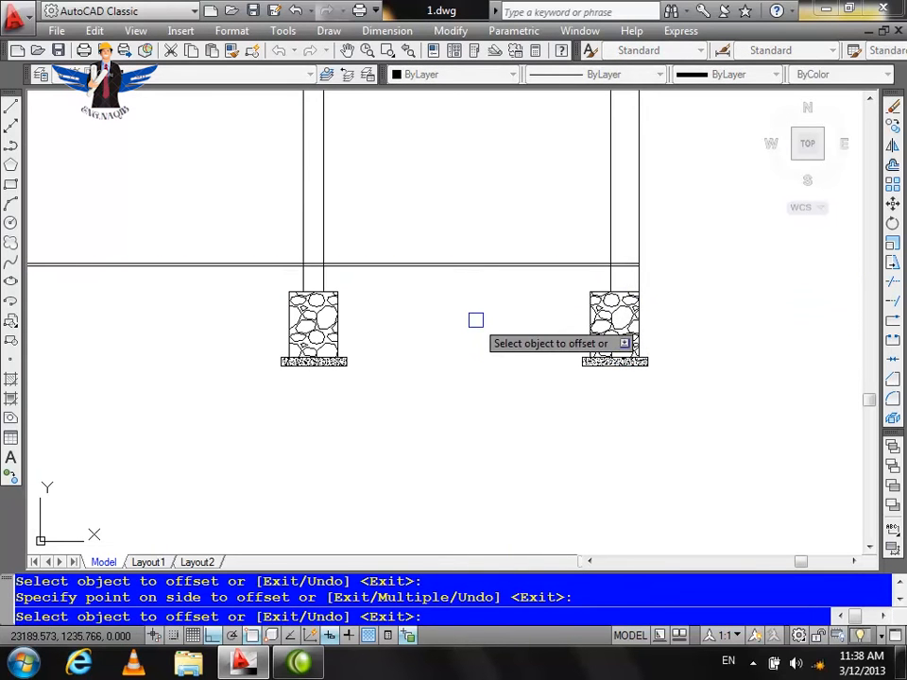
key(Return)
Offset the newly created lower floor line another 2 units downward.
key(Return)
text(2)
key(Return)
scroll(459, 247, up, 3)
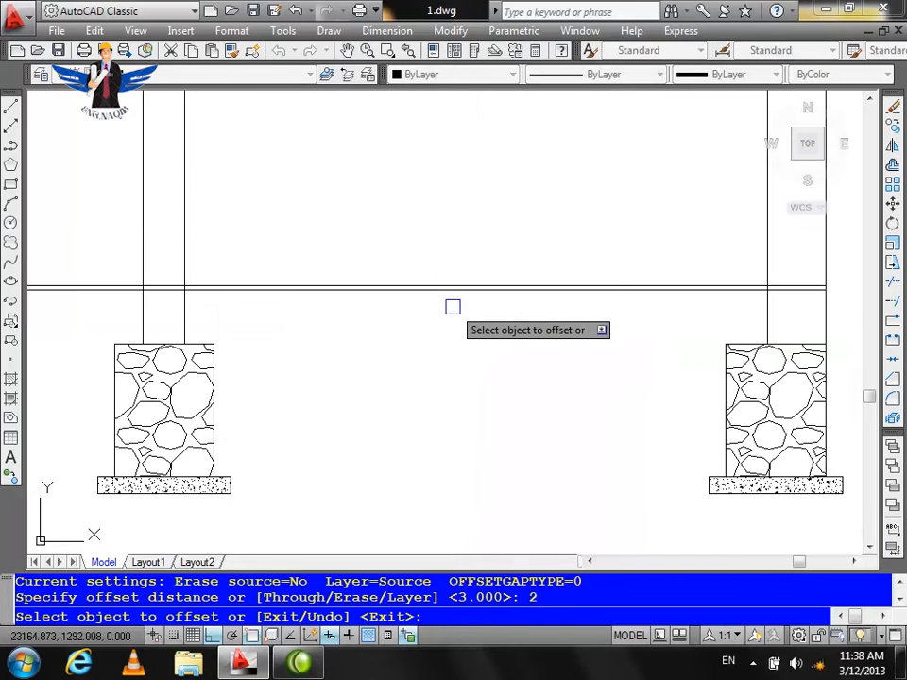
click(454, 288)
click(459, 355)
key(Return)
Offset the lowest of the three floor lines 12 units downward.
key(Return)
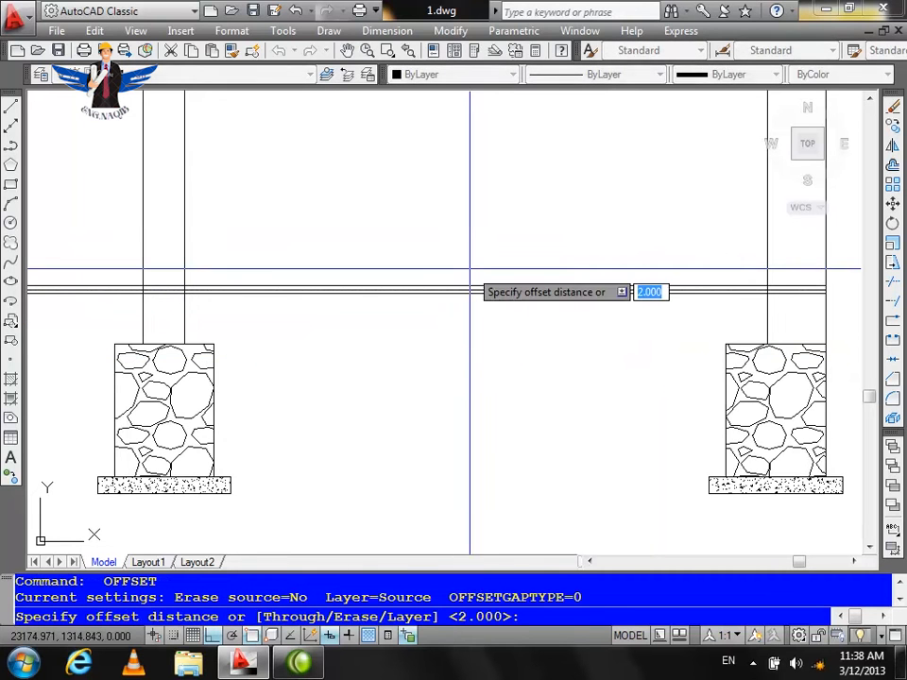
text(12)
key(Return)
scroll(453, 284, up, 5)
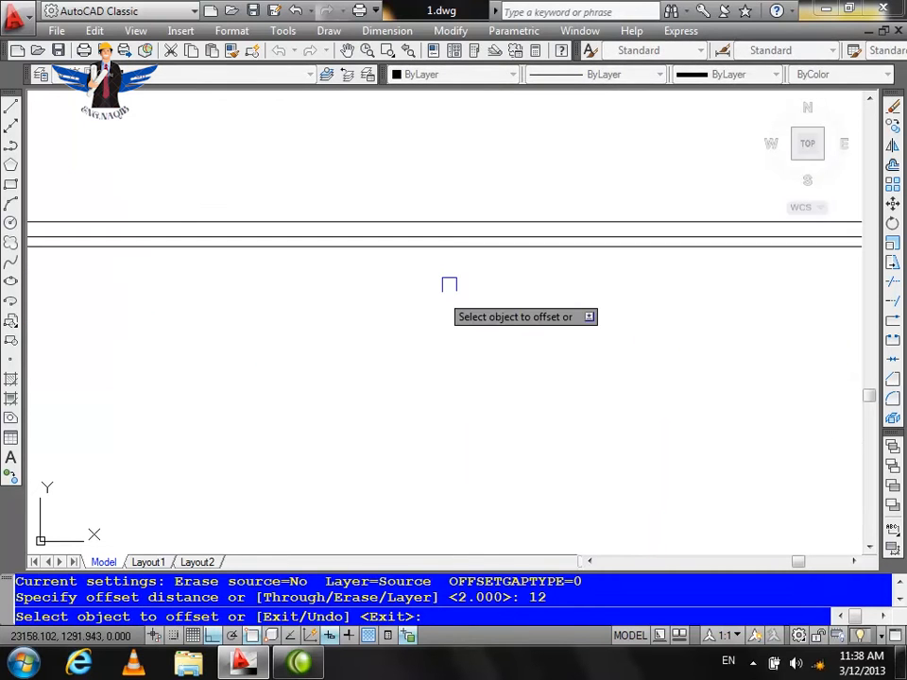
key(Return)
Offset the bottom floor layer line 5 units downward.
key(Return)
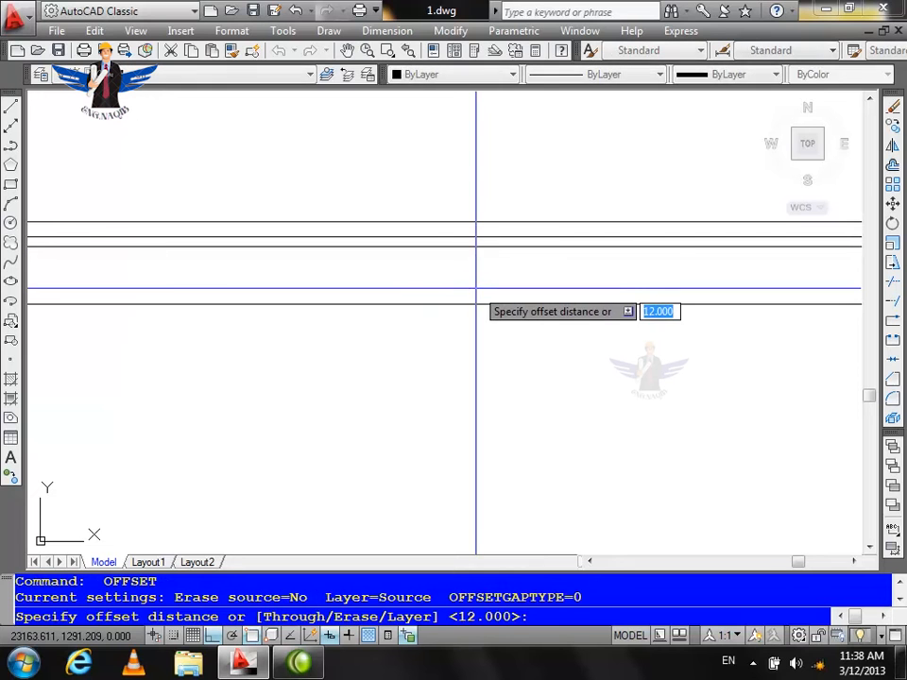
text(5)
key(Return)
click(433, 300)
click(415, 380)
key(Return)
Offset the bottom floor layer line 20 units downward twice to form two deeper layers.
key(Return)
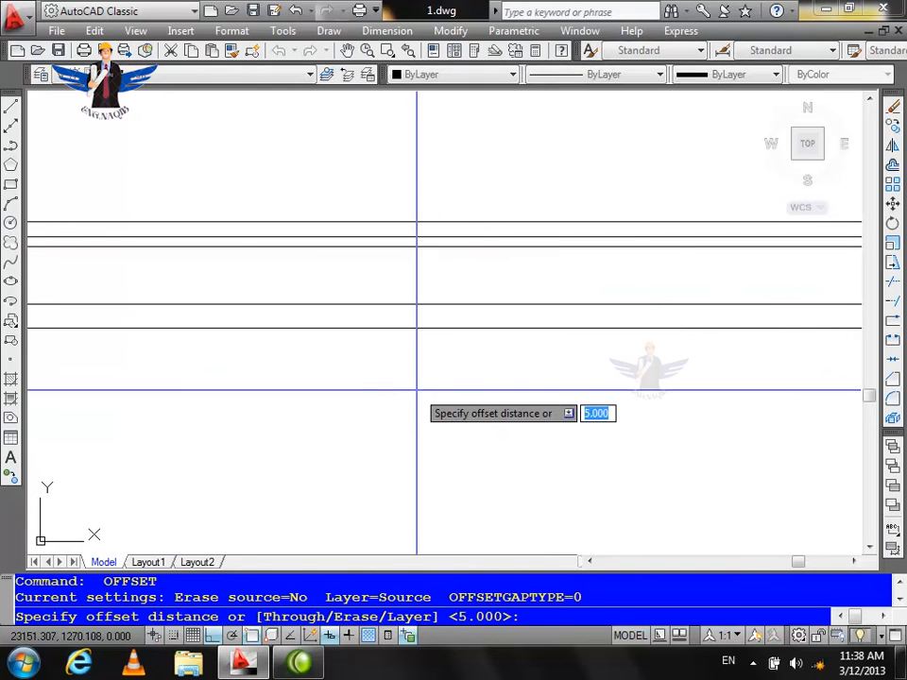
text(20)
key(Return)
click(405, 328)
click(405, 371)
click(405, 424)
click(416, 330)
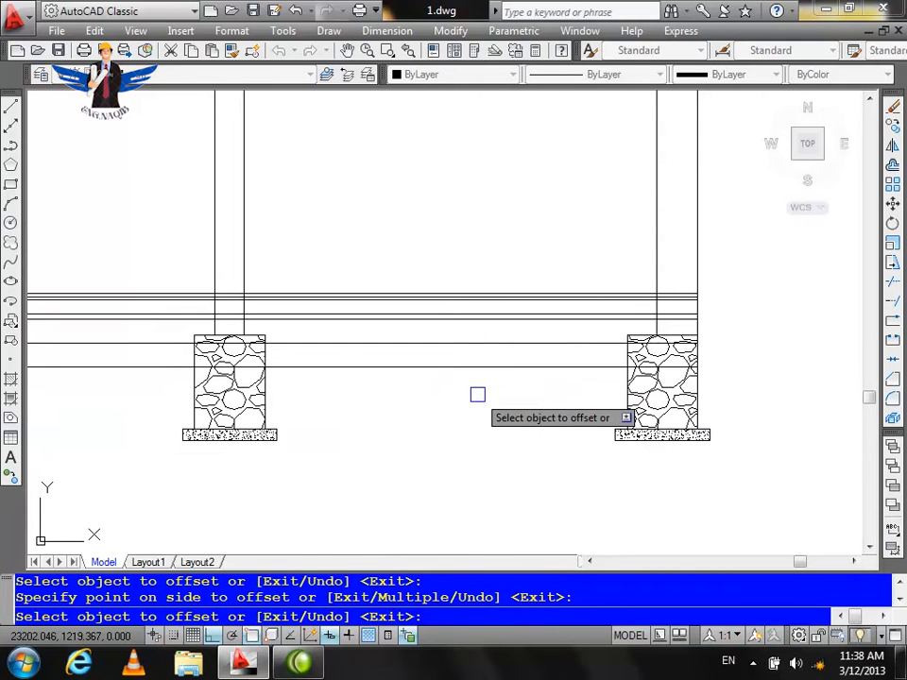
key(Escape)
Trim the two lowest layer lines inside the right face of the middle gravel footing.
text(tr)
key(Return)
key(Return)
scroll(274, 378, up, 5)
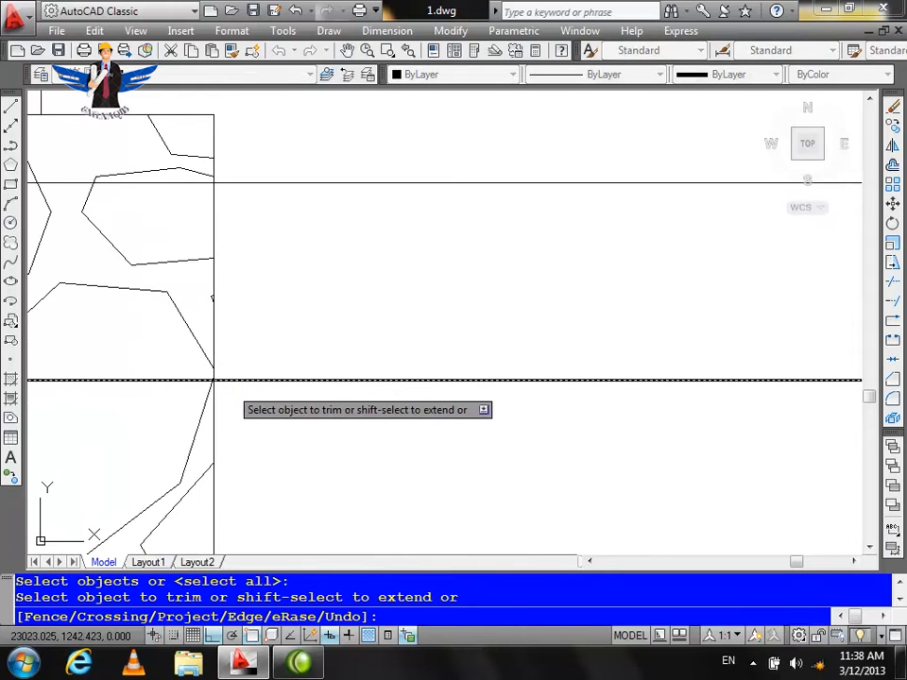
scroll(248, 255, down, 5)
scroll(247, 269, up, 4)
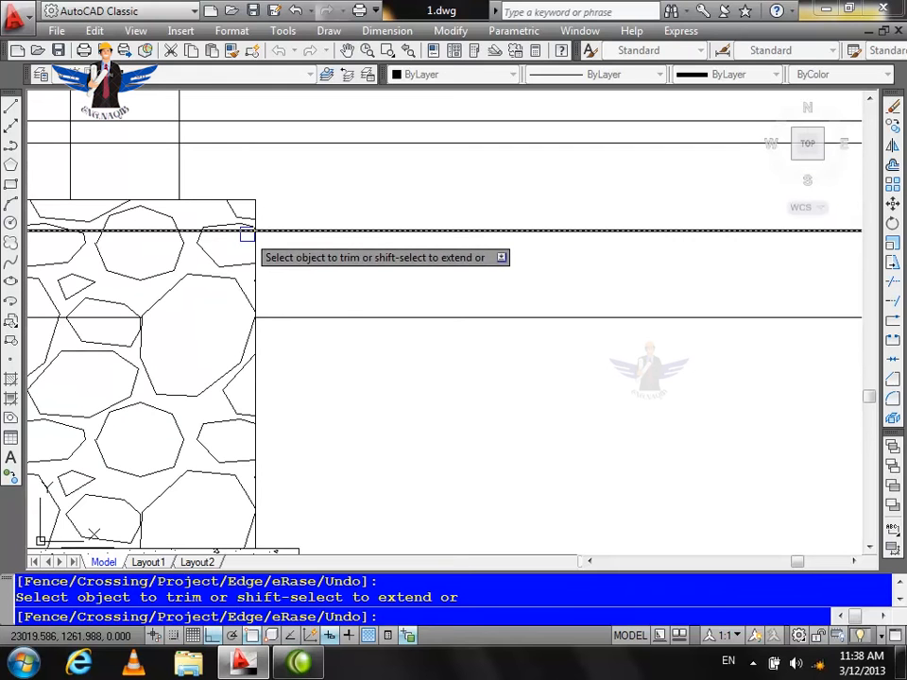
Trim the two lowest layer lines where they enter the gravel footing at the building's right end.
scroll(424, 262, down, 6)
scroll(661, 276, up, 6)
click(582, 257)
click(586, 260)
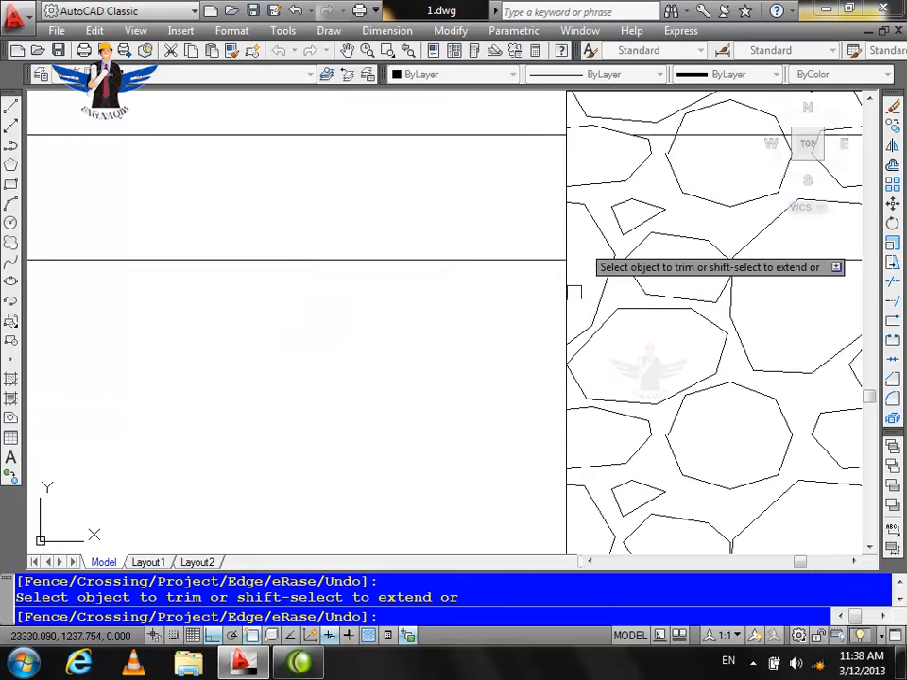
scroll(588, 265, down, 4)
scroll(588, 236, up, 3)
scroll(587, 232, down, 3)
scroll(617, 237, up, 4)
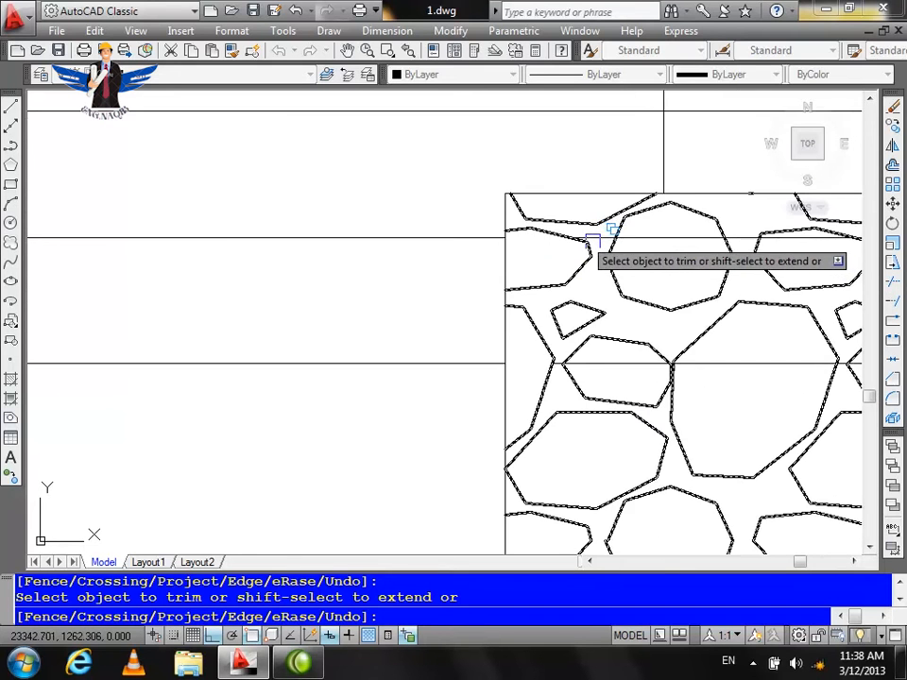
key(Escape)
Erase the leftover layer line pieces inside the right-end gravel footing.
click(650, 246)
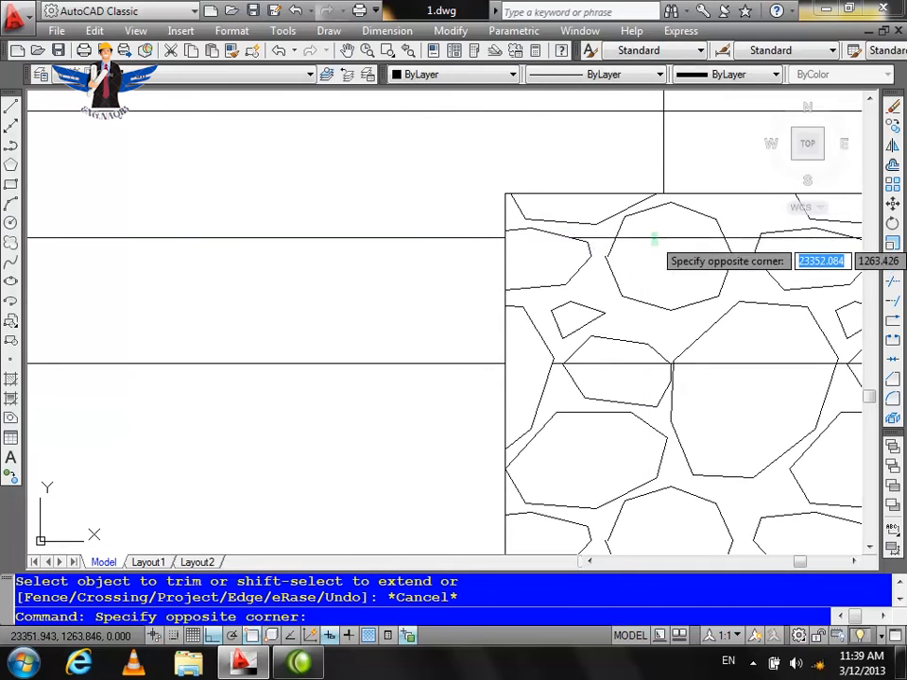
click(651, 232)
key(Delete)
scroll(643, 234, down, 2)
click(689, 300)
scroll(704, 418, down, 3)
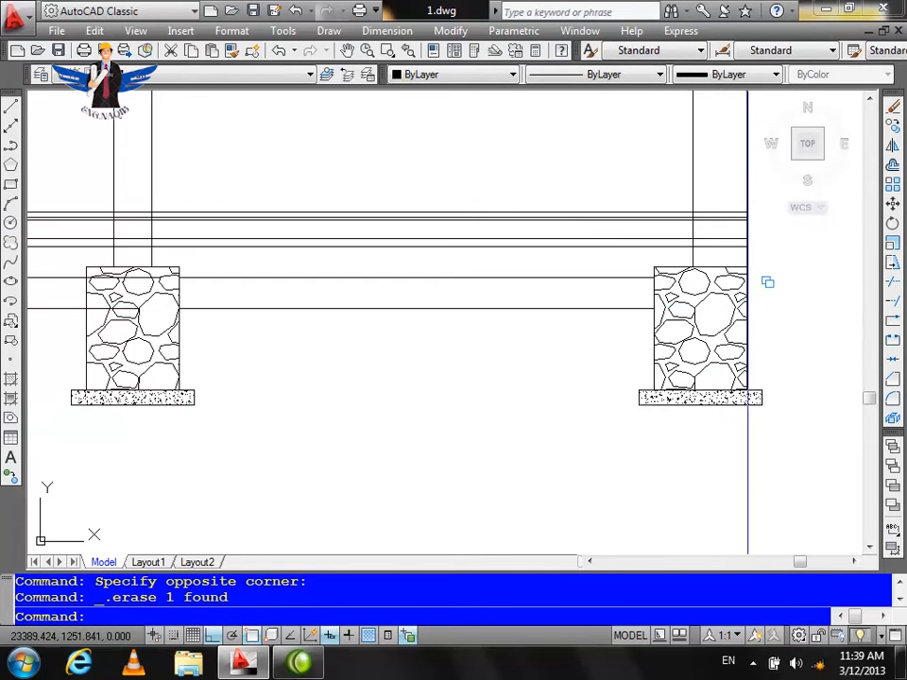
Trim the two lowest layer lines inside the left face of the middle gravel footing.
scroll(494, 314, up, 4)
scroll(495, 314, up, 4)
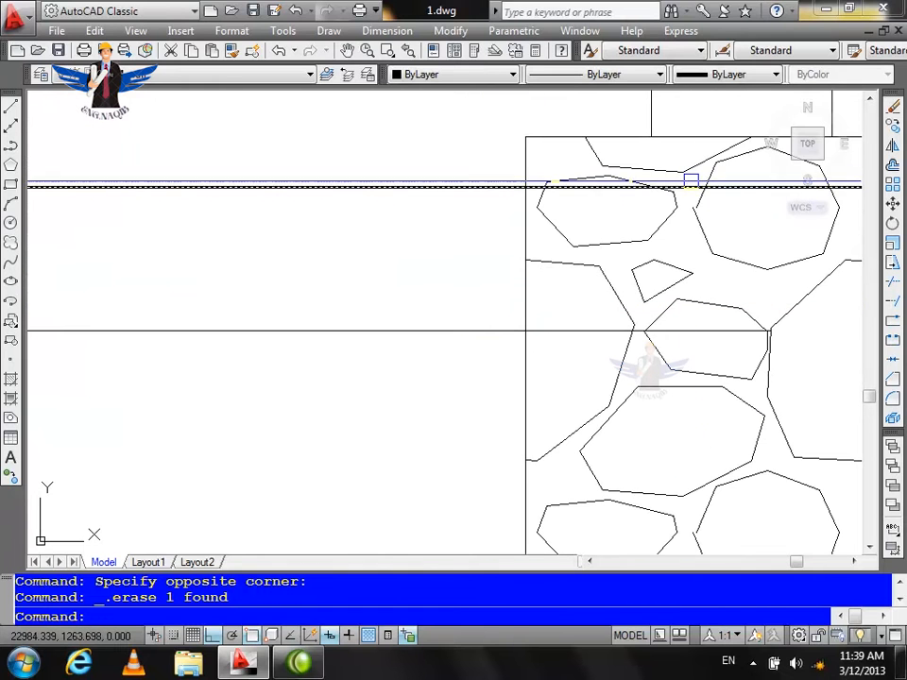
key(Return)
key(Return)
scroll(533, 188, up, 3)
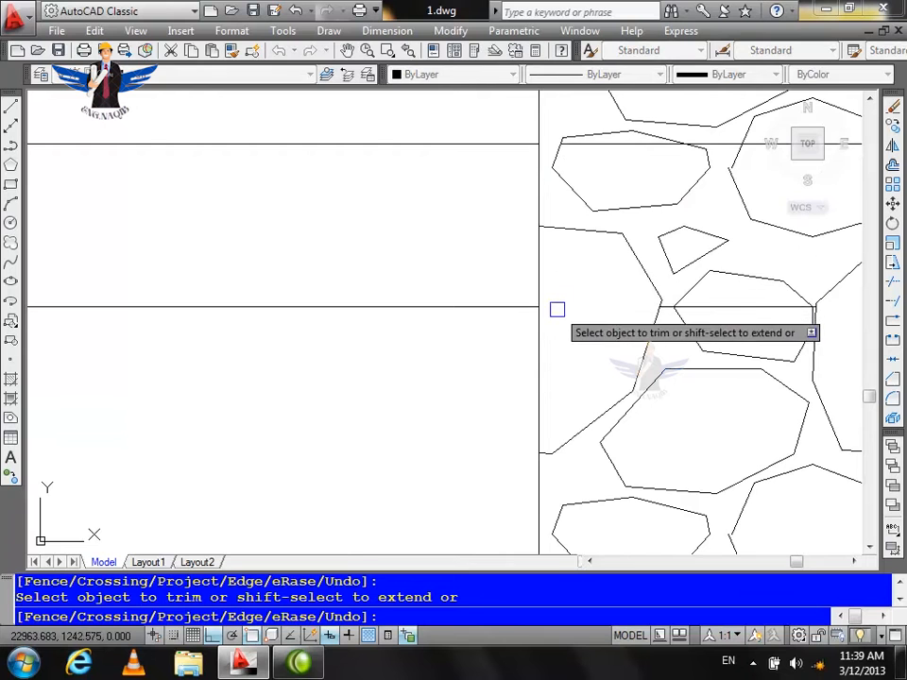
scroll(556, 307, down, 3)
key(Escape)
Erase the leftover layer line pieces among the stones of the middle gravel footing.
click(631, 298)
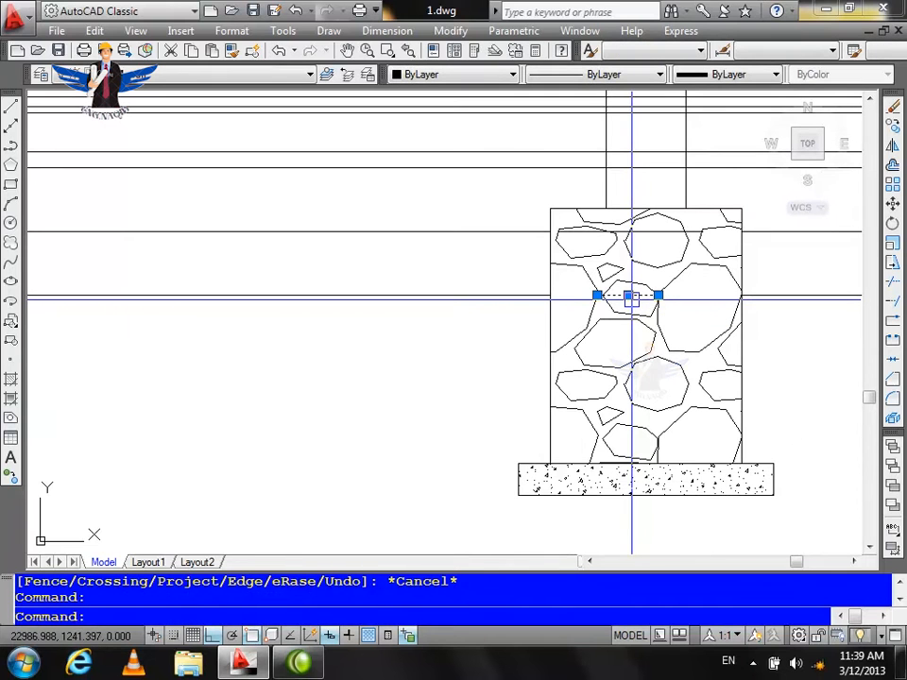
scroll(643, 241, up, 4)
click(700, 237)
Trim the two lowest layer lines where they enter the gravel footing at the building's left end.
scroll(746, 246, down, 5)
scroll(746, 246, down, 3)
scroll(261, 255, up, 4)
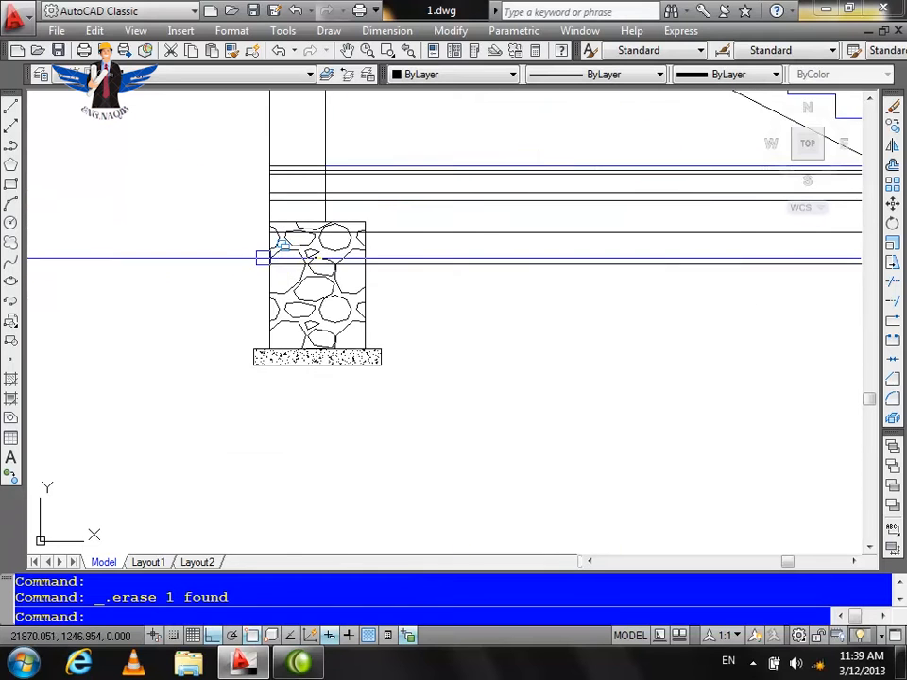
text(tr)
key(Return)
key(Return)
click(500, 253)
click(496, 267)
scroll(508, 199, up, 6)
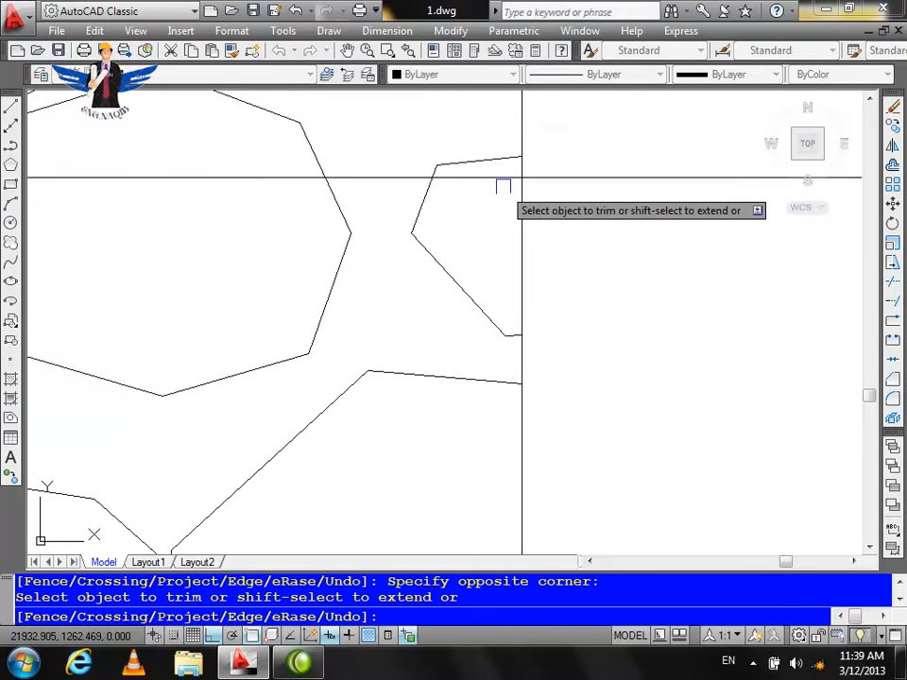
key(Escape)
Erase the leftover layer line pieces inside the left-end gravel footing.
scroll(489, 198, down, 5)
click(296, 187)
key(Escape)
click(343, 193)
key(Delete)
click(144, 341)
scroll(192, 344, down, 5)
scroll(190, 252, up, 3)
key(Escape)
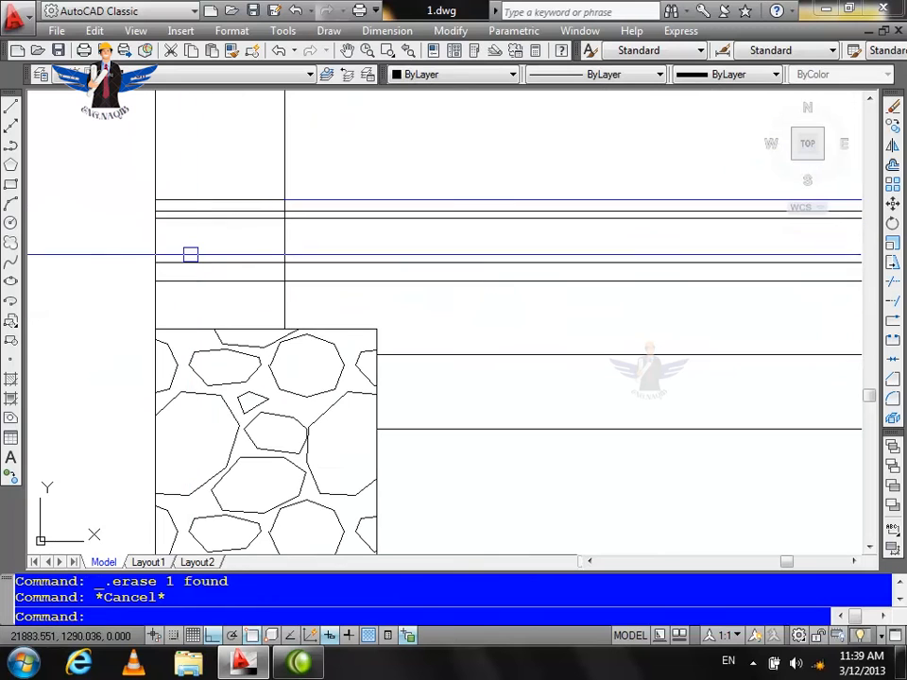
Trim the floor layer lines below the top floor line inside the wall above the left-end footing.
text(tr)
key(Return)
key(Return)
click(228, 299)
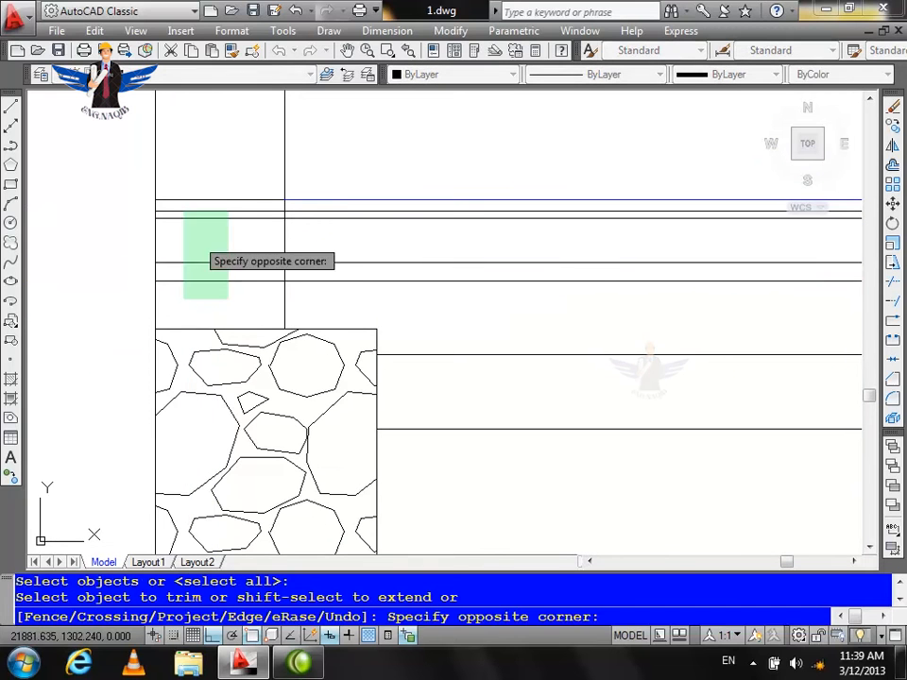
click(179, 207)
Trim the floor layer lines crossing the wall above the middle footing.
scroll(34, 253, down, 2)
scroll(326, 273, down, 5)
scroll(736, 304, up, 5)
scroll(393, 275, down, 6)
scroll(628, 262, up, 7)
scroll(524, 311, down, 2)
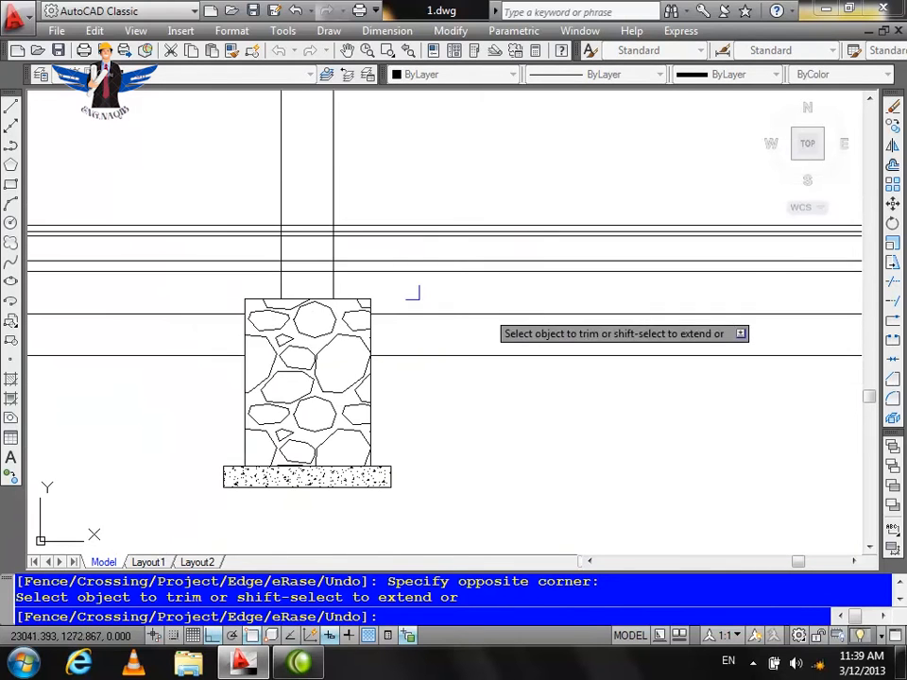
scroll(520, 312, up, 2)
click(298, 303)
click(257, 216)
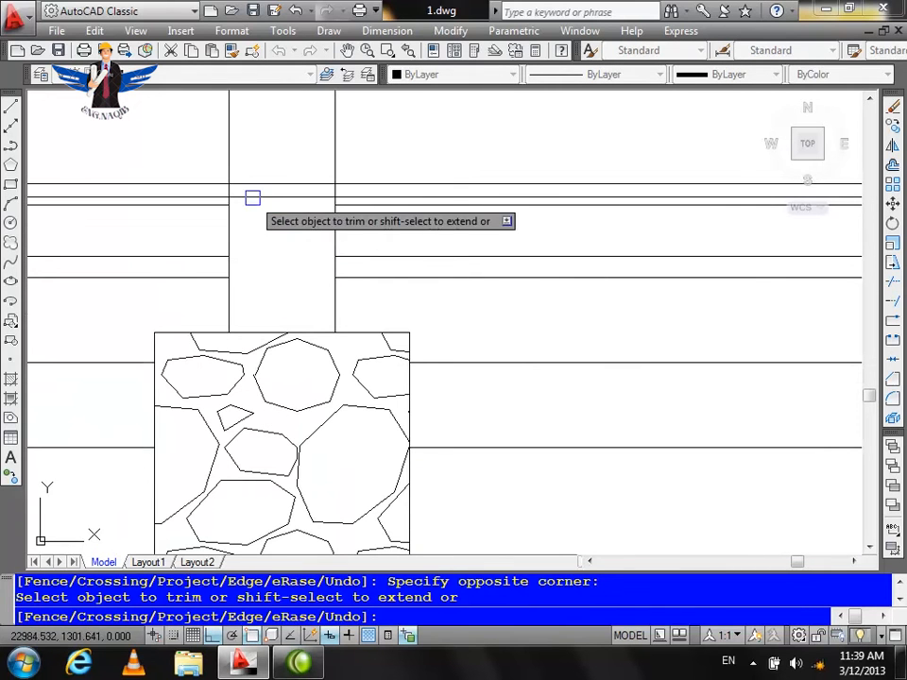
Trim the floor layer lines crossing the wall above the right-end footing and finish trimming.
scroll(273, 246, down, 5)
scroll(427, 264, up, 4)
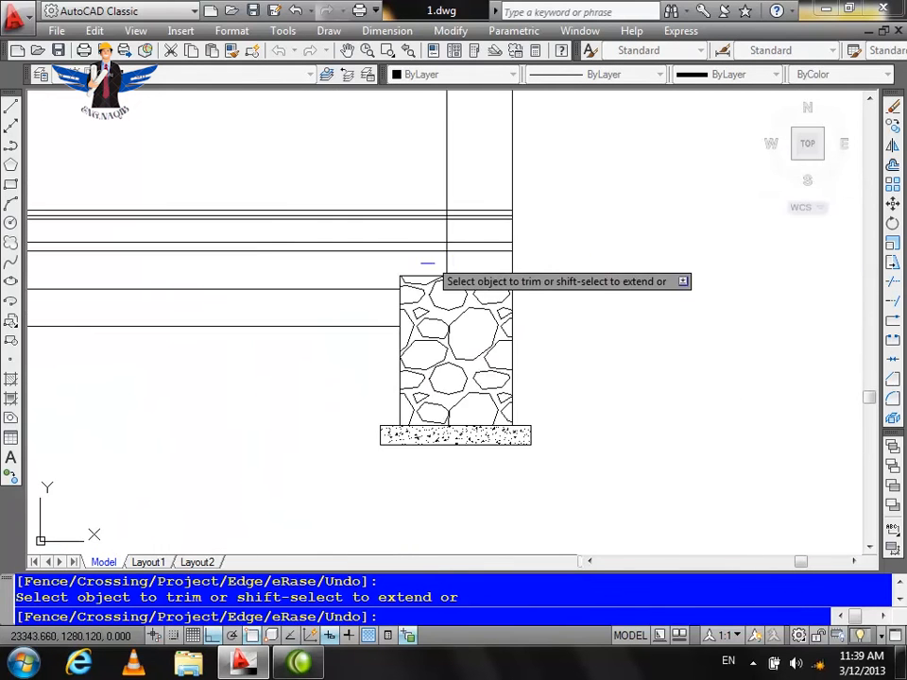
scroll(427, 265, up, 3)
click(544, 268)
click(502, 172)
scroll(560, 197, down, 2)
click(547, 185)
key(Escape)
key(Escape)
Start a new hatch and choose the predefined SACNCR pattern for it.
scroll(368, 286, down, 5)
scroll(565, 264, up, 6)
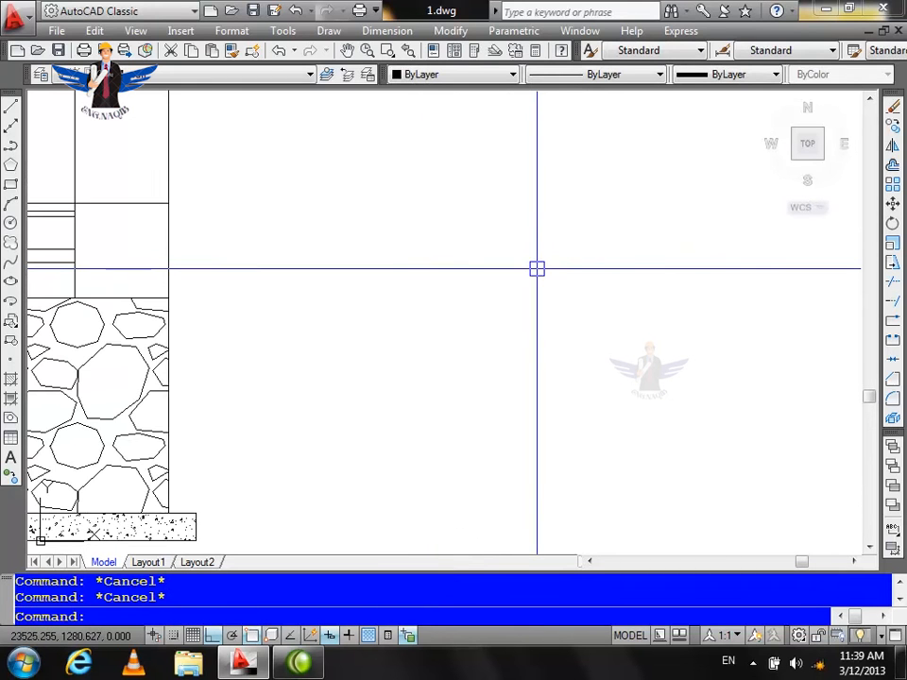
text(h)
key(Return)
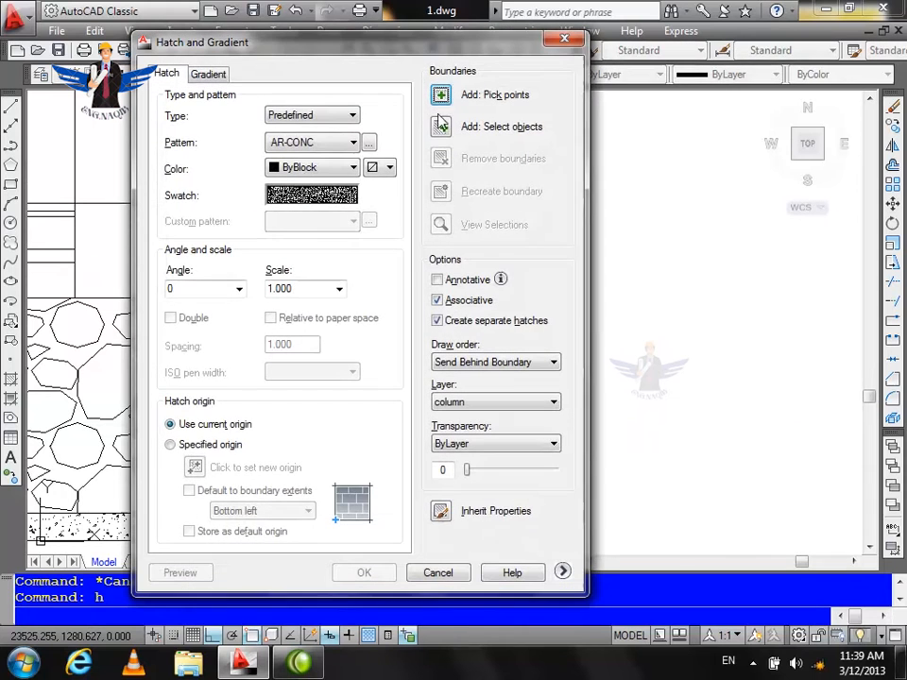
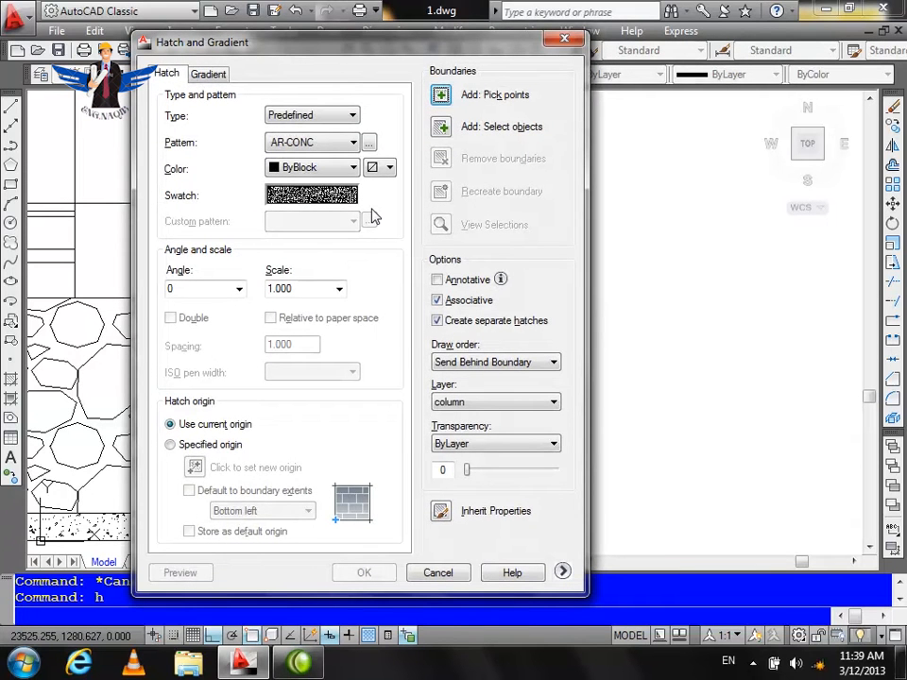
click(368, 142)
drag(742, 284, 749, 429)
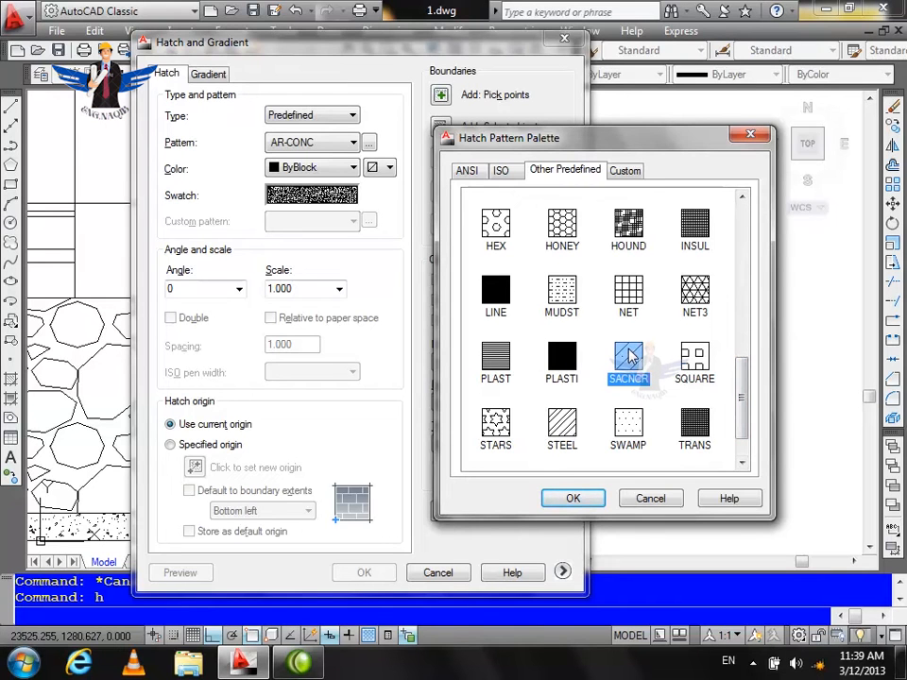
click(572, 500)
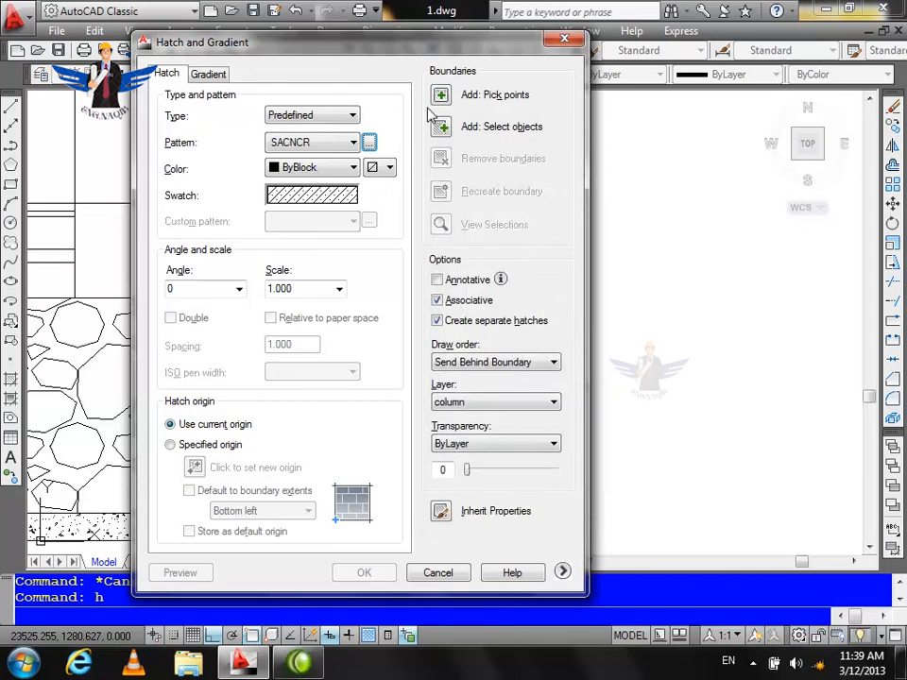
Pick the wall base above the right-end footing as hatch boundary and preview the SACNCR hatch at scale 45.
click(440, 94)
scroll(555, 234, down, 4)
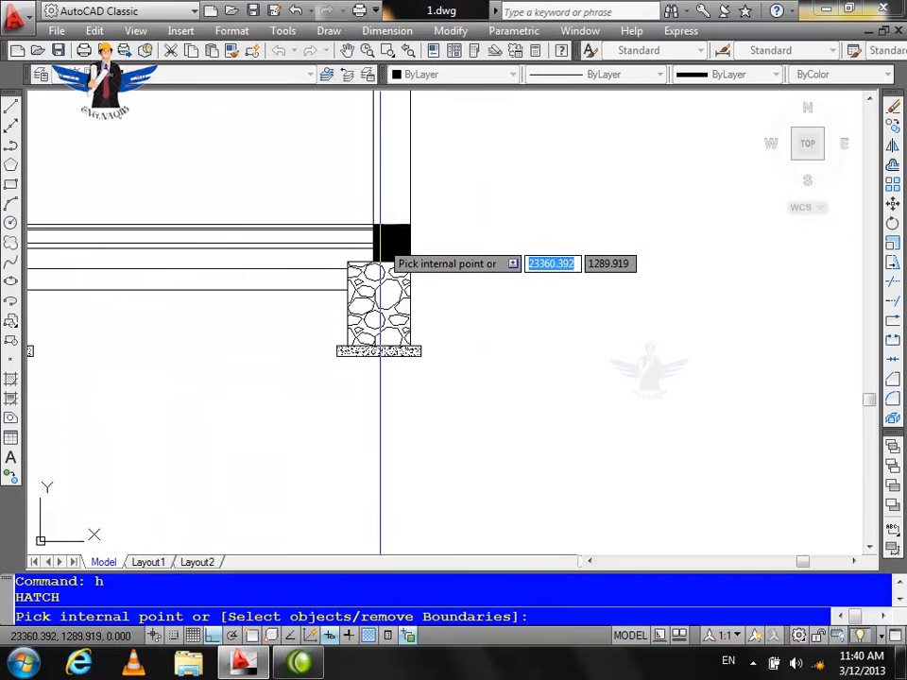
click(382, 240)
key(Return)
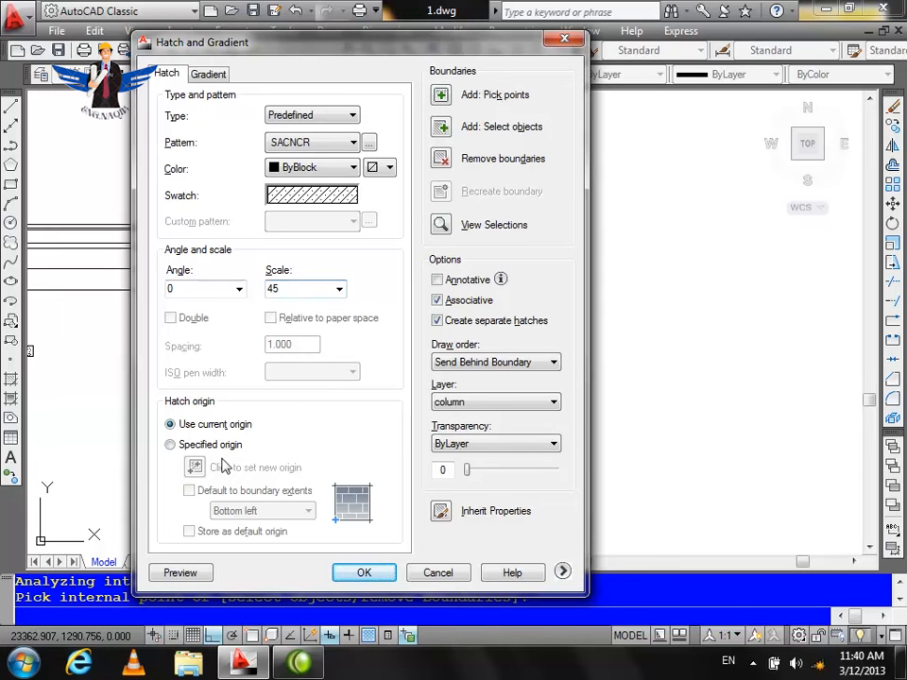
click(180, 572)
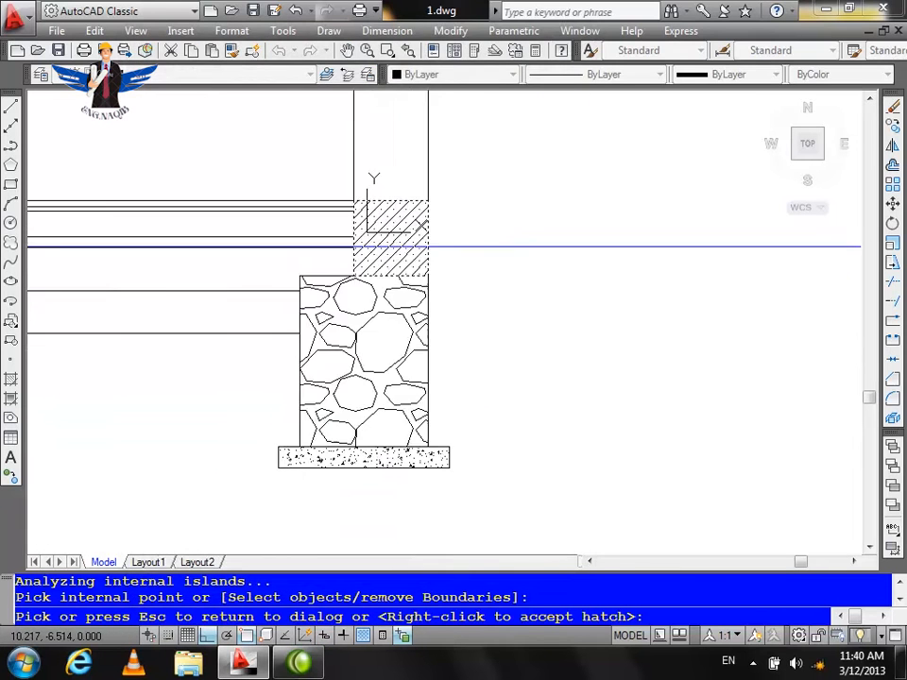
key(Escape)
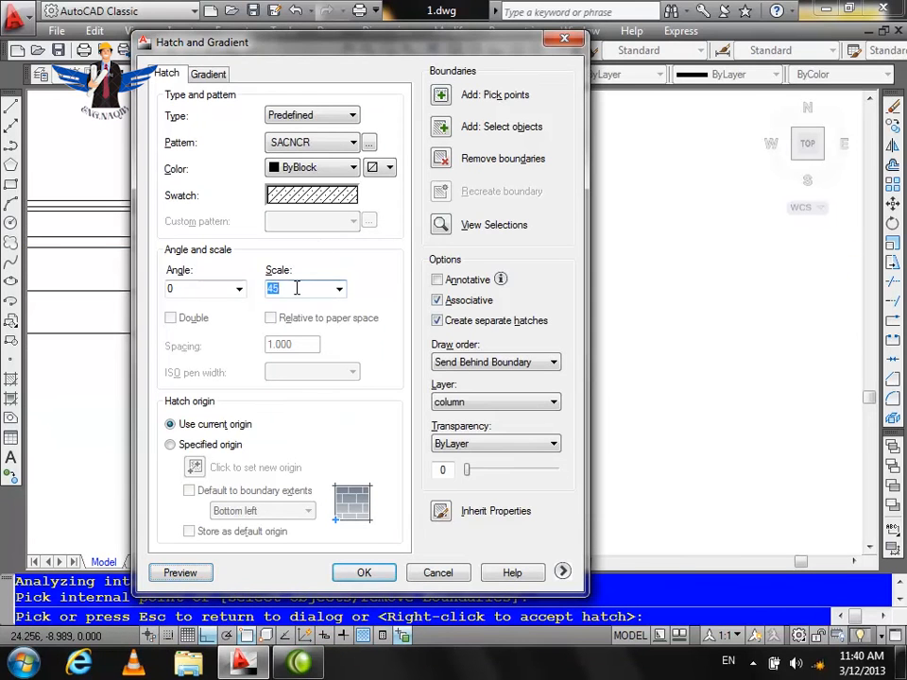
Set the SACNCR hatch scale to 60, preview it and apply the hatch to the wall base above the right-end footing.
click(179, 572)
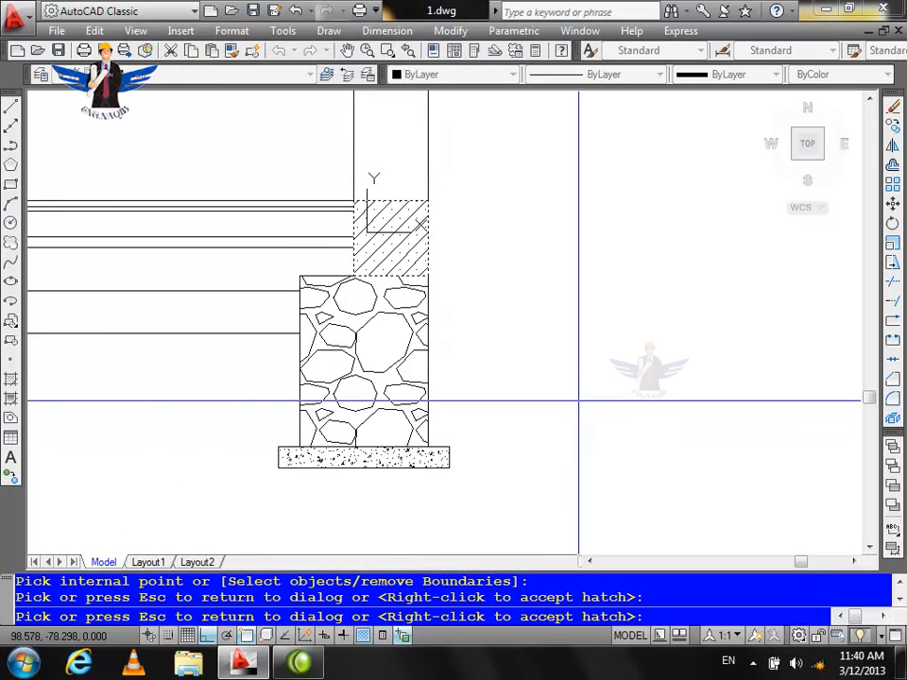
scroll(579, 415, down, 4)
scroll(521, 352, up, 2)
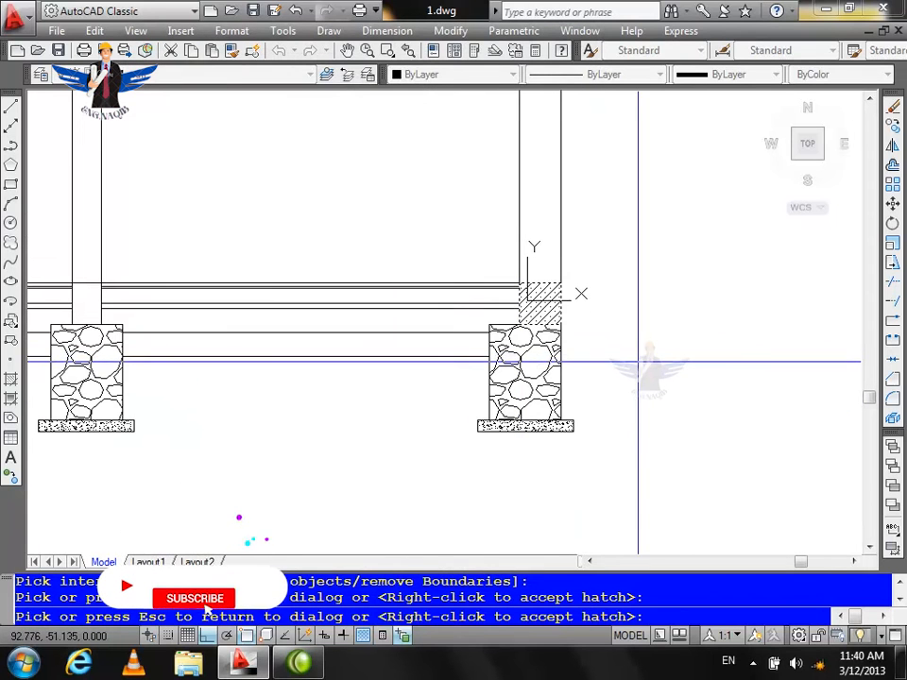
key(Escape)
click(363, 573)
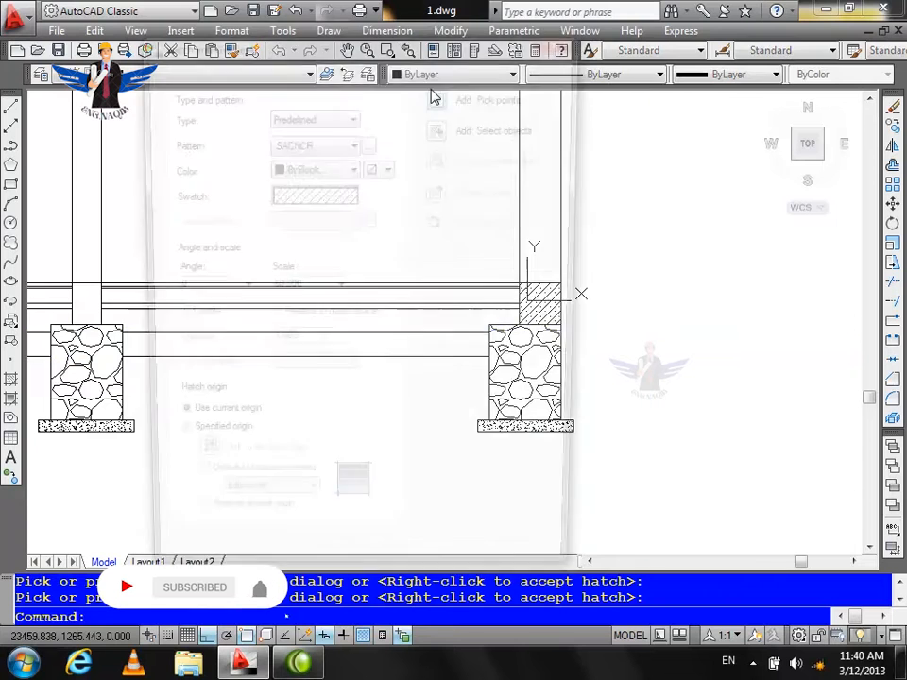
Hatch the wall bases above the middle and left-end footings with the properties inherited from the right-end wall base hatch.
key(Return)
click(443, 512)
scroll(477, 330, up, 3)
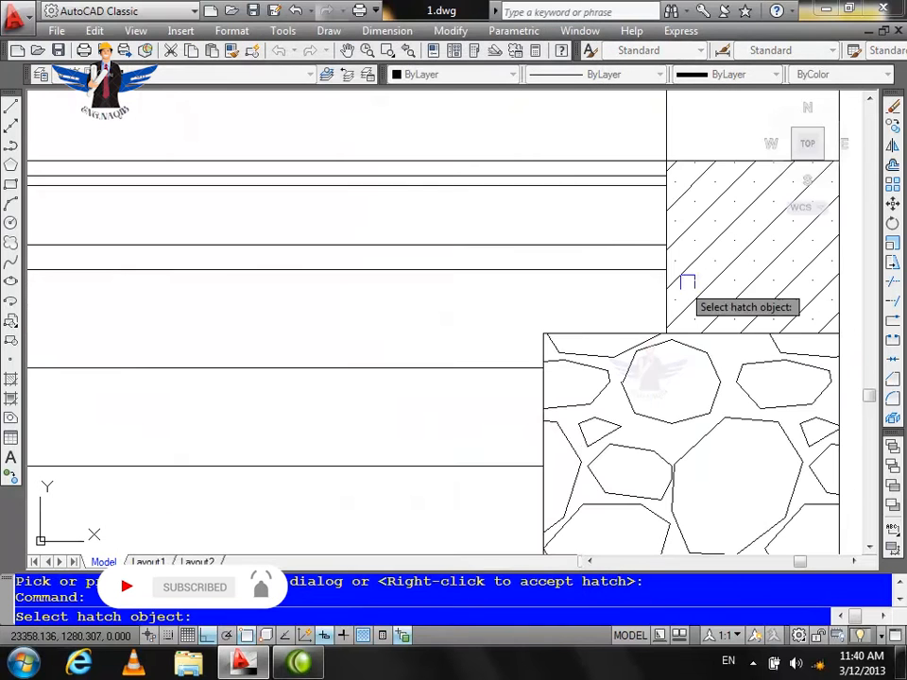
click(743, 257)
scroll(746, 267, down, 4)
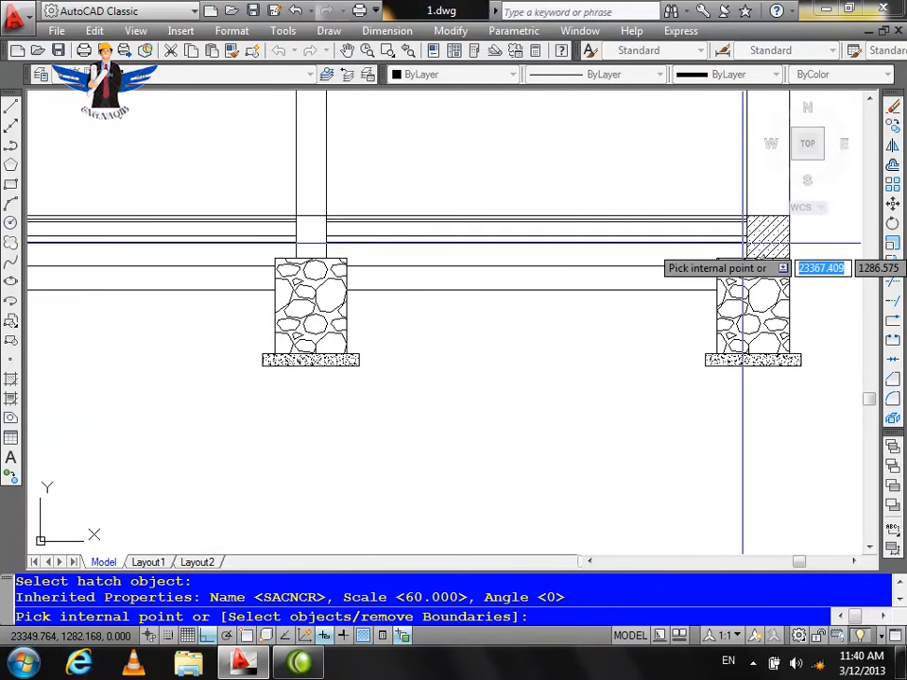
click(323, 257)
scroll(668, 320, down, 4)
scroll(456, 328, up, 5)
key(Return)
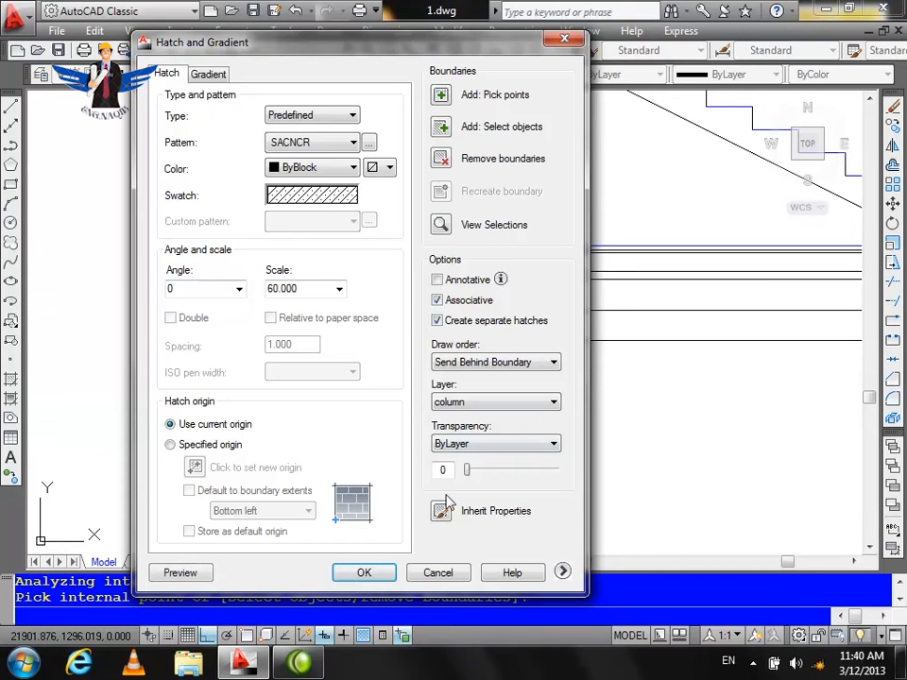
click(382, 571)
scroll(358, 344, up, 5)
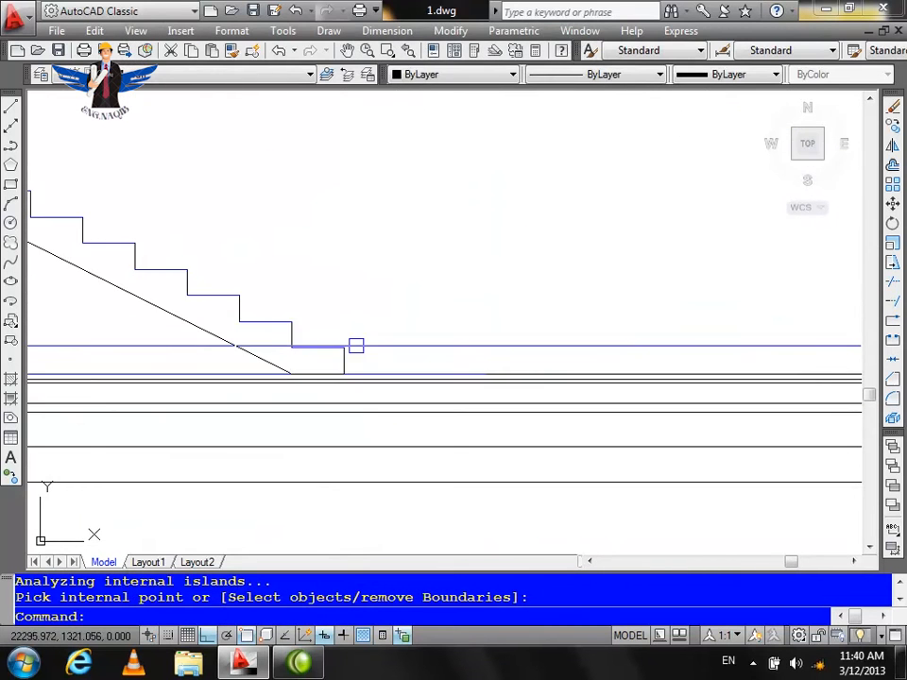
key(Return)
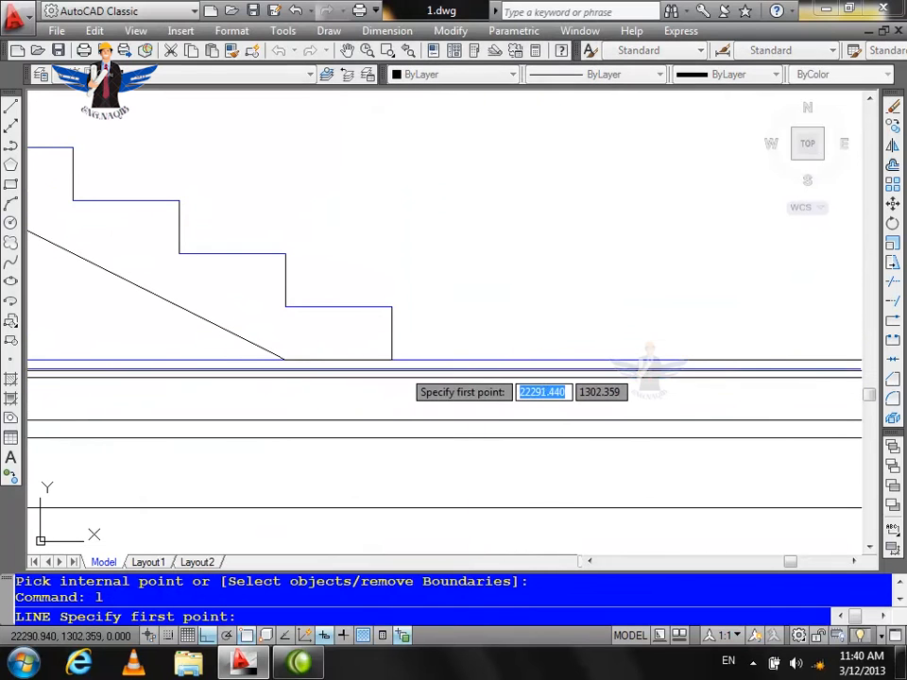
click(392, 359)
scroll(414, 351, down, 2)
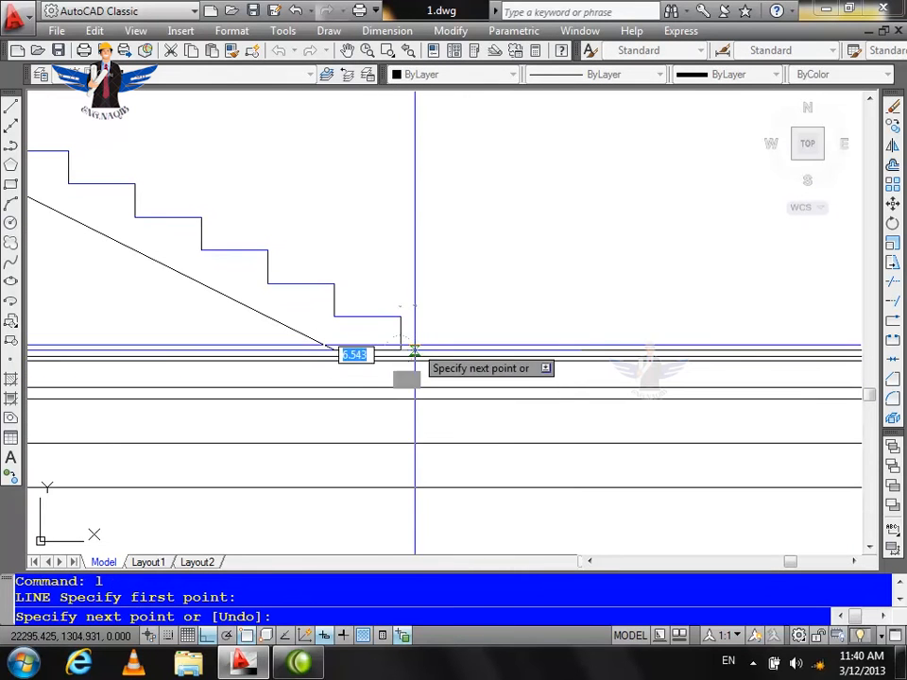
key(Return)
click(390, 485)
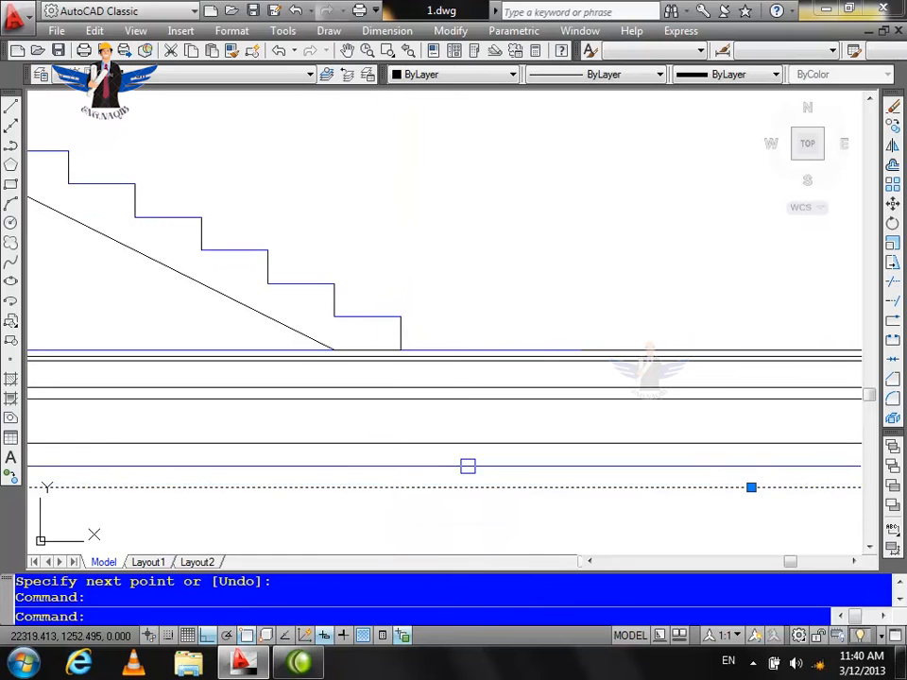
key(Escape)
Draw two vertical lines from both lower corners of the bottom stair step down to the lowest floor layer line.
text(l)
key(Return)
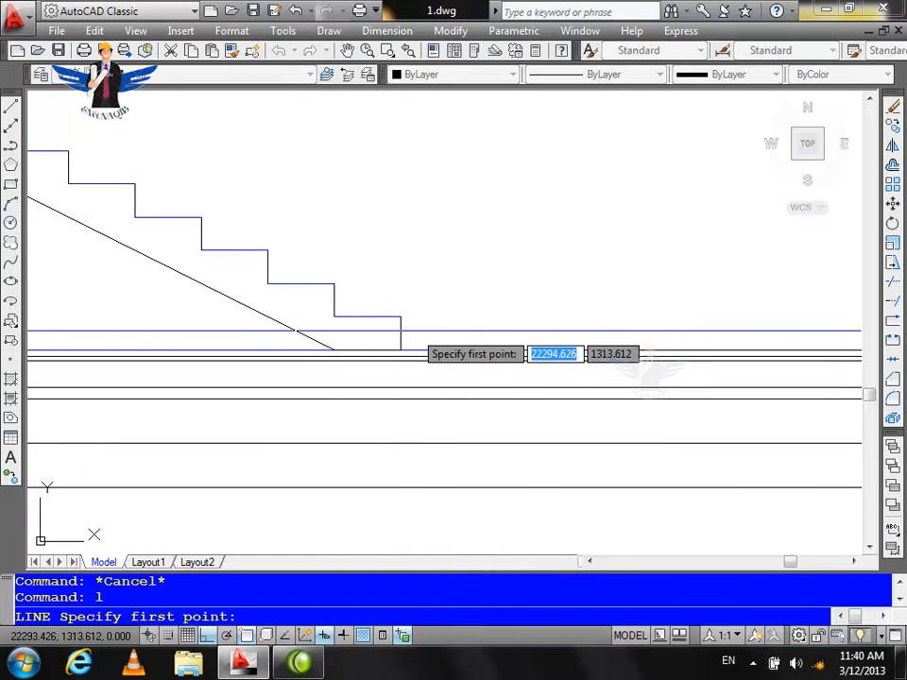
click(401, 350)
click(401, 486)
key(Return)
key(Return)
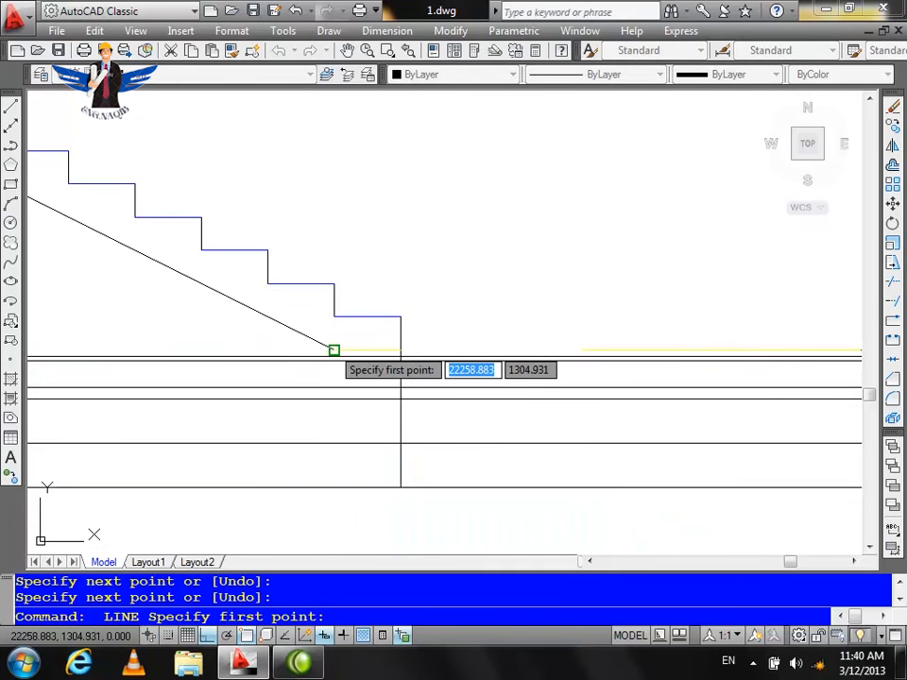
click(333, 351)
click(332, 486)
key(Escape)
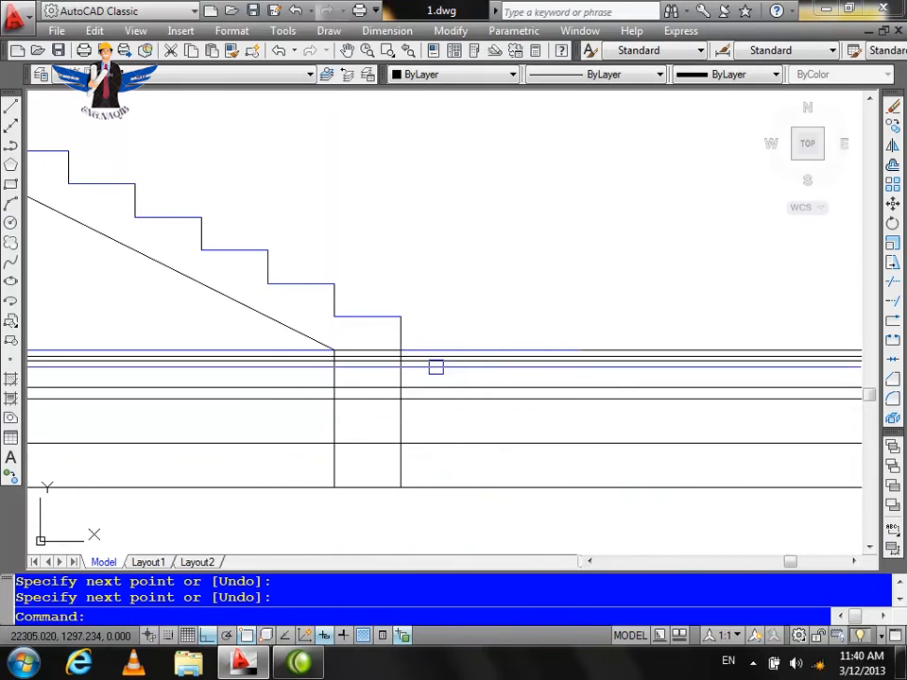
Trim the floor layer lines crossing between the two vertical lines under the bottom stair step.
text(tr)
key(Return)
key(Return)
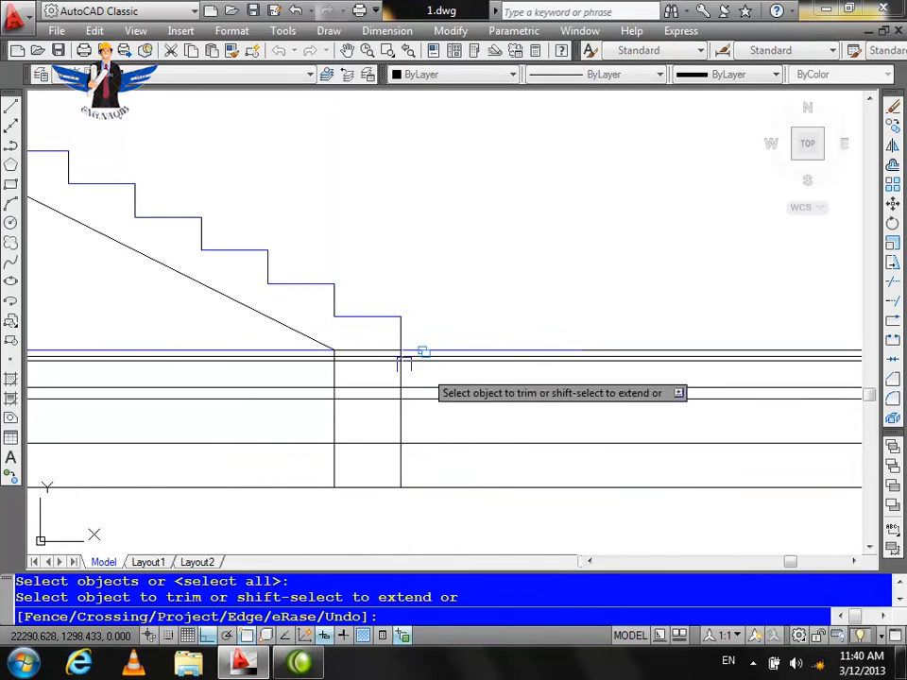
click(385, 340)
click(364, 441)
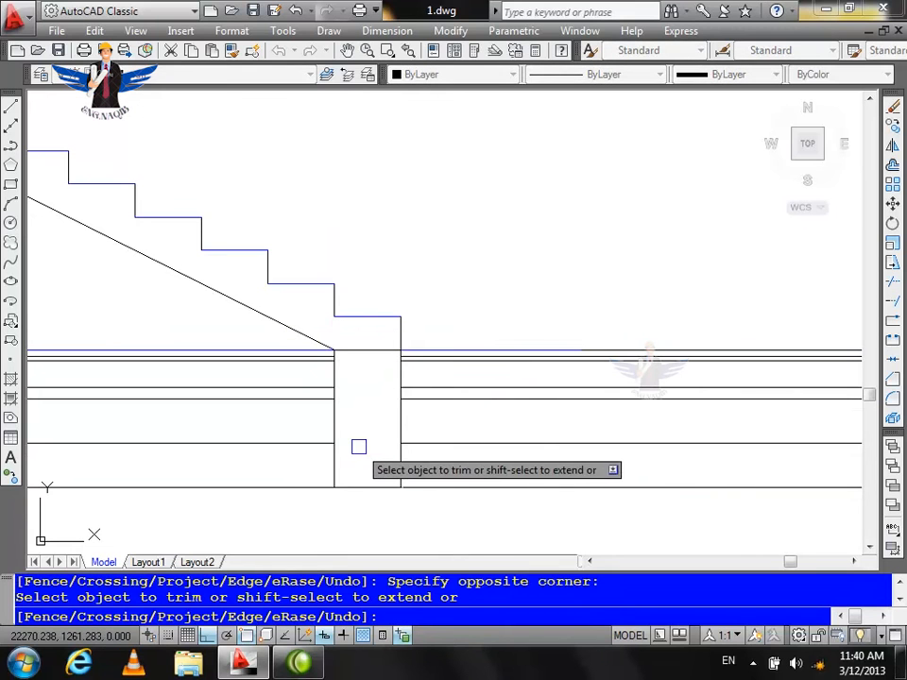
click(381, 343)
click(369, 359)
key(Escape)
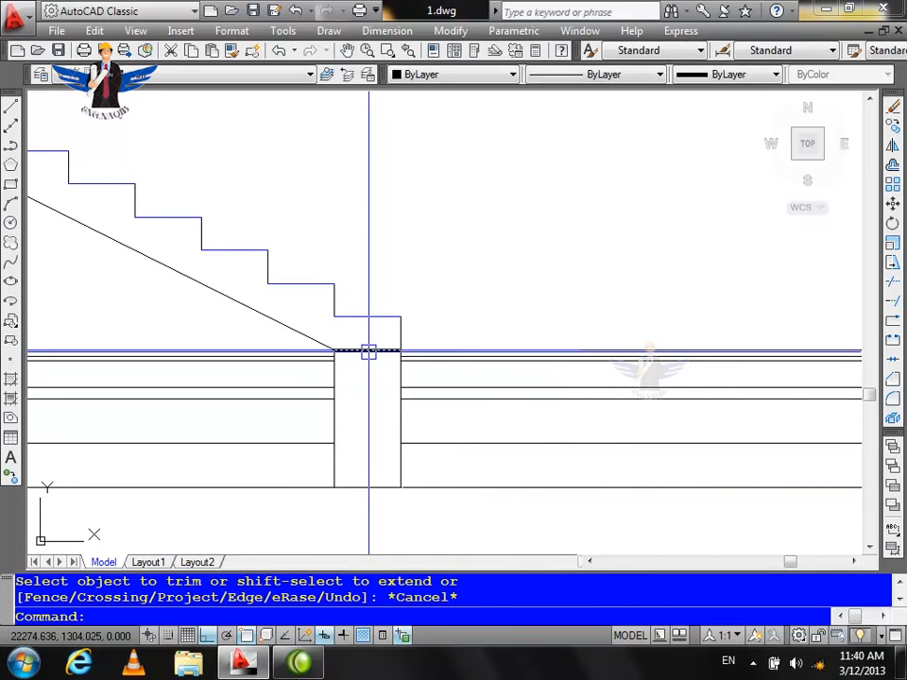
Erase the remaining short line between the bottom stair step and its foundation.
click(369, 351)
key(Delete)
scroll(431, 354, down, 5)
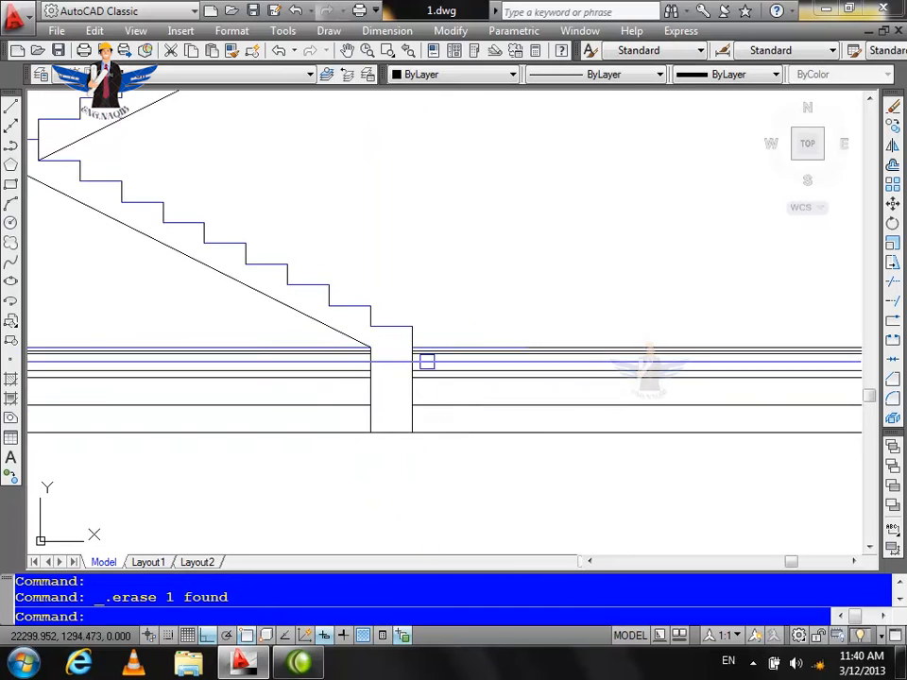
scroll(357, 444, up, 5)
key(Escape)
key(Escape)
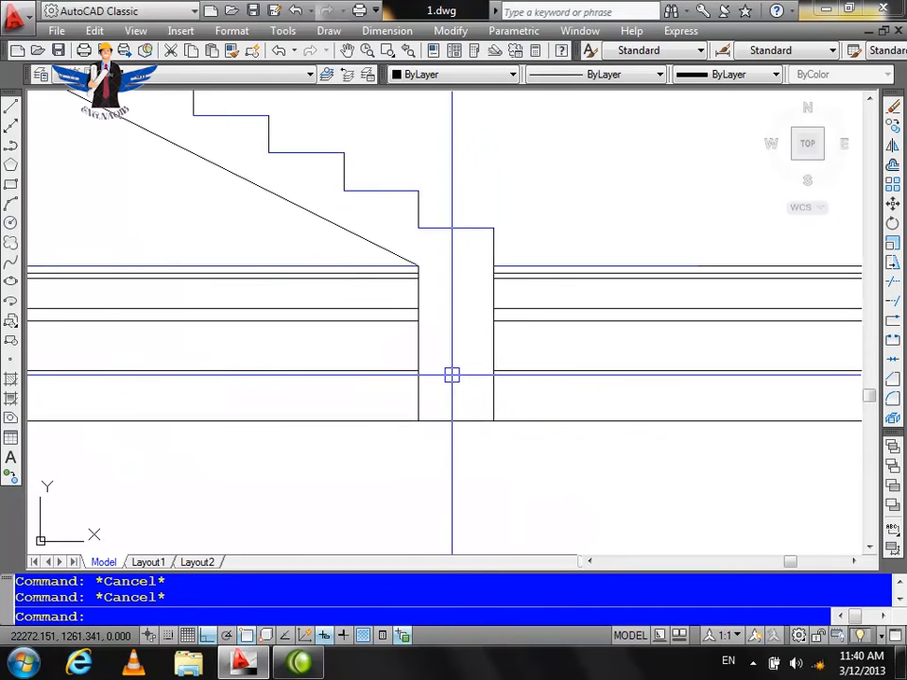
Join the two halves of the second-lowest floor layer line across the stair foundation.
key(Return)
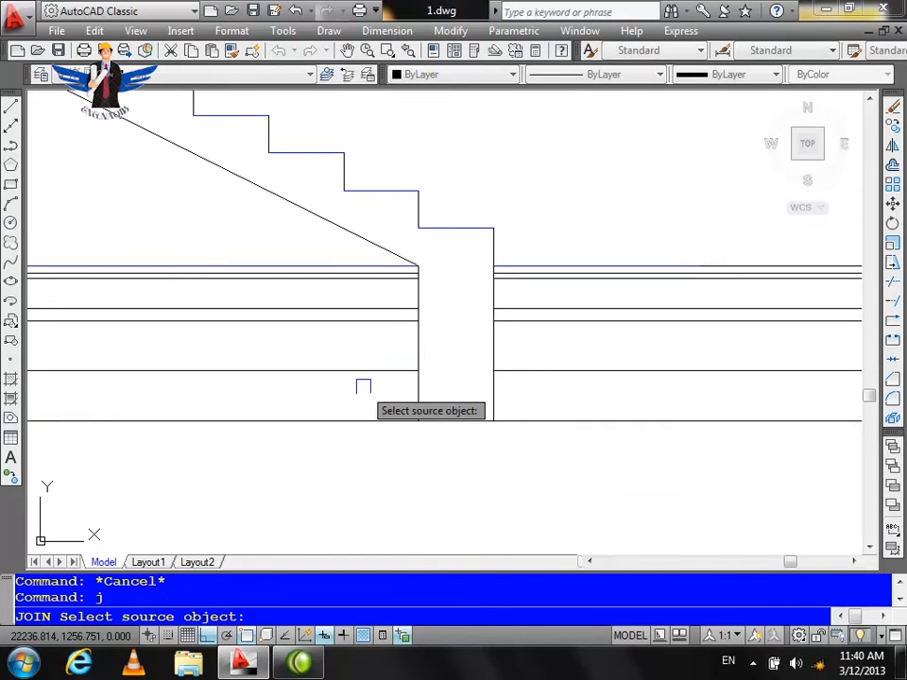
click(372, 375)
click(520, 377)
click(509, 359)
key(Return)
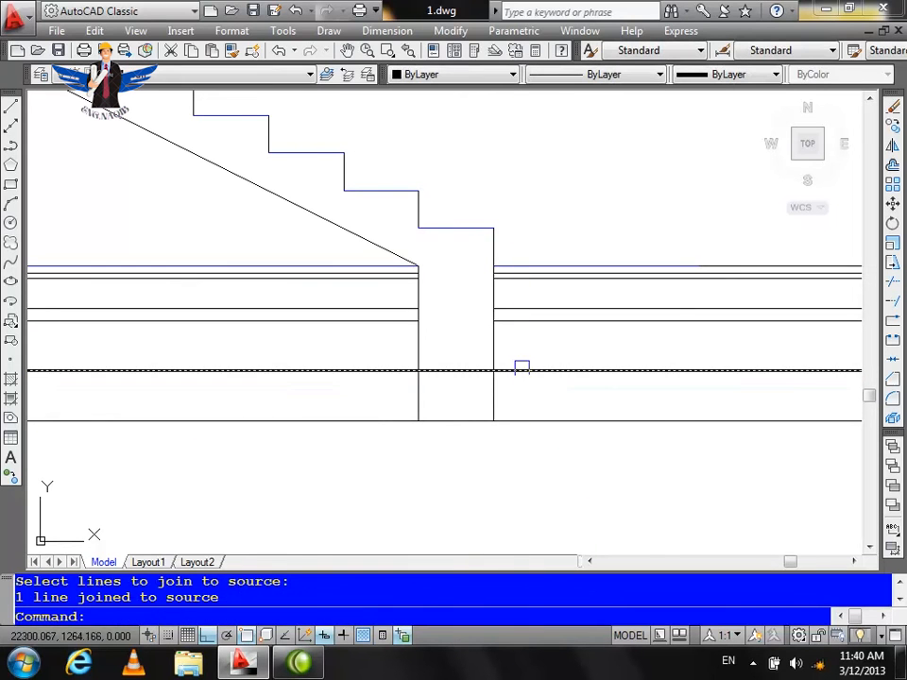
Trim the stair foundation's vertical lines below the joined floor layer line.
key(Escape)
text(tr)
key(Return)
key(Return)
click(511, 404)
click(399, 392)
key(Escape)
Hatch the lower stair flight, its landing and foundation with the SACNCR hatch properties inherited from the left-end wall base.
scroll(562, 370, down, 5)
scroll(562, 370, up, 2)
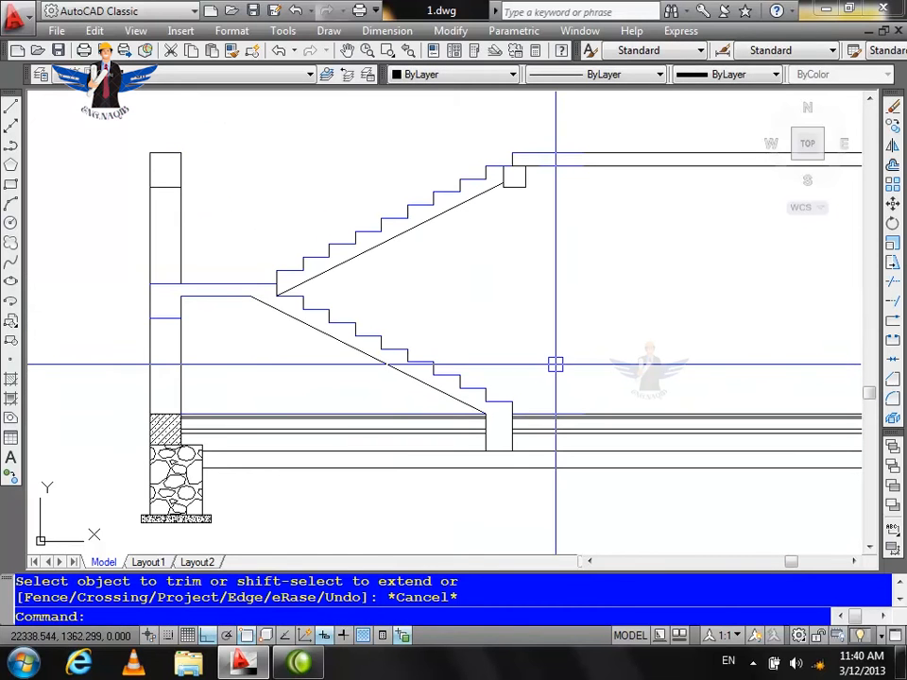
text(h)
key(Return)
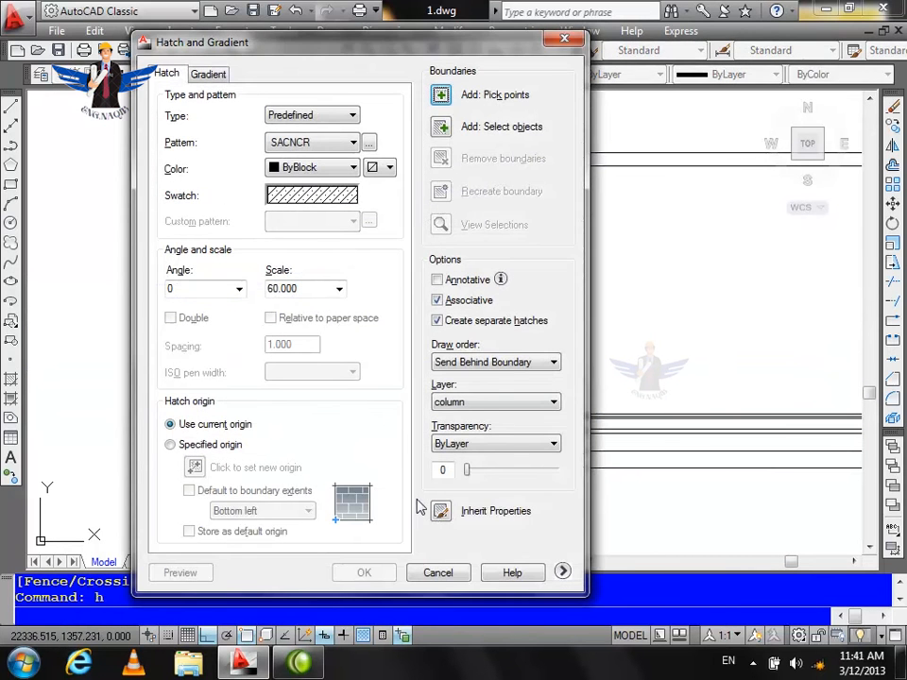
click(440, 512)
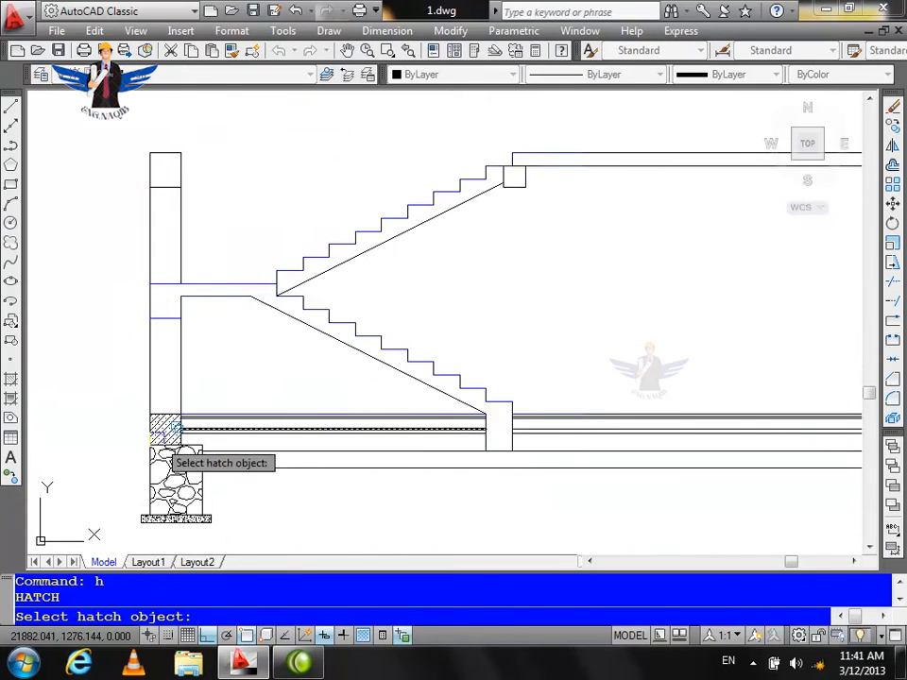
scroll(194, 452, up, 4)
scroll(189, 442, down, 4)
scroll(349, 416, up, 2)
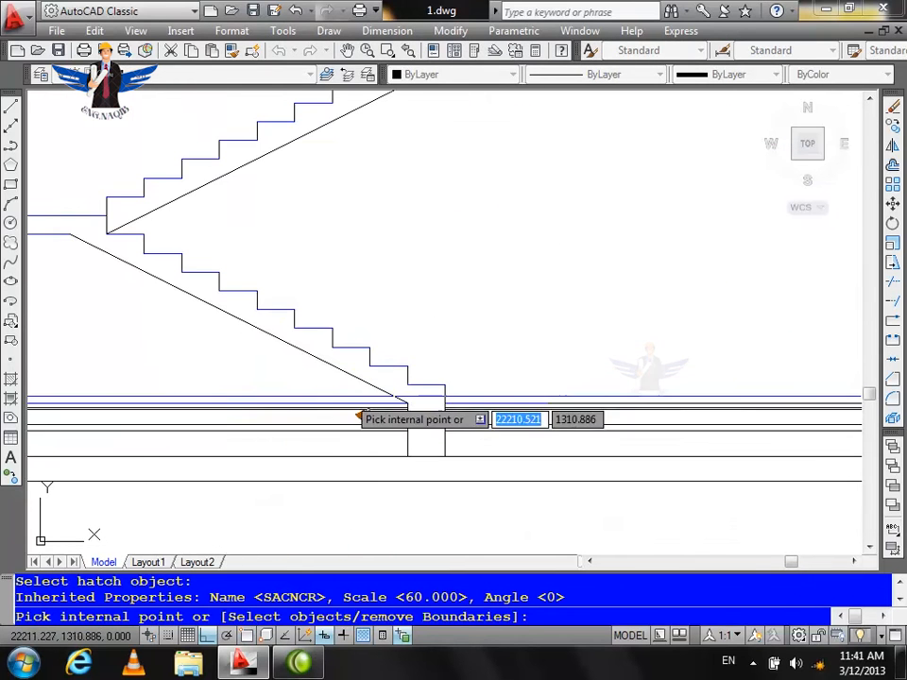
click(438, 387)
key(Return)
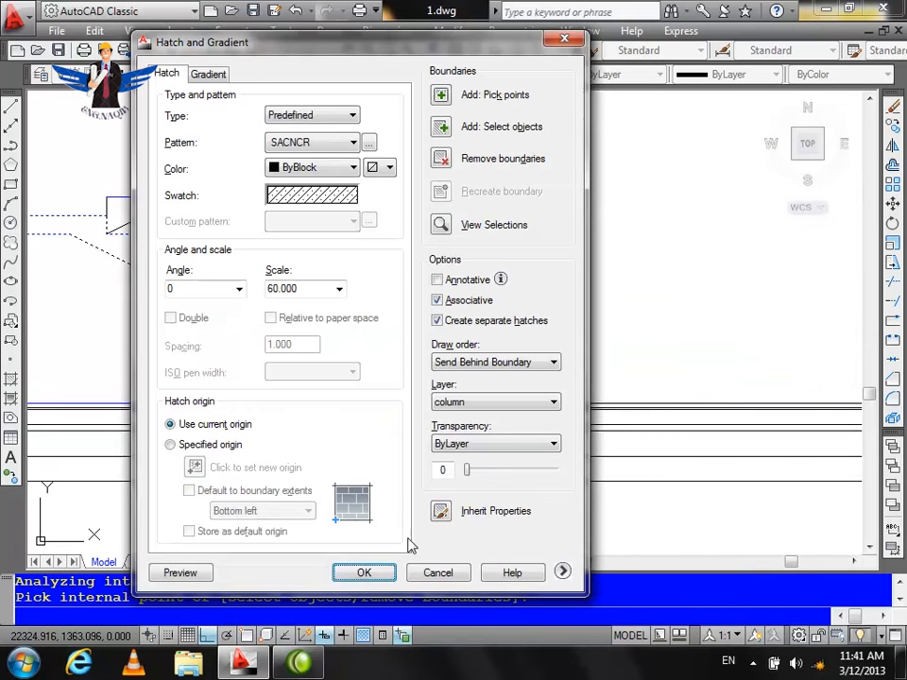
click(362, 571)
Examine the exterior wall's window openings in the floor plan and compare their location with the section's right-end wall.
scroll(542, 265, down, 5)
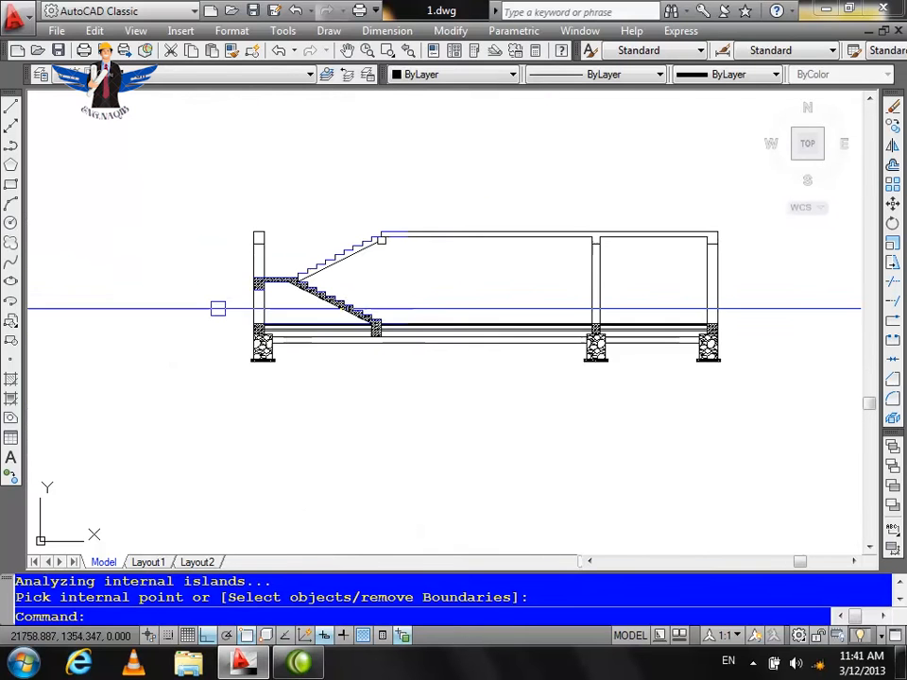
scroll(595, 256, up, 2)
scroll(648, 235, down, 5)
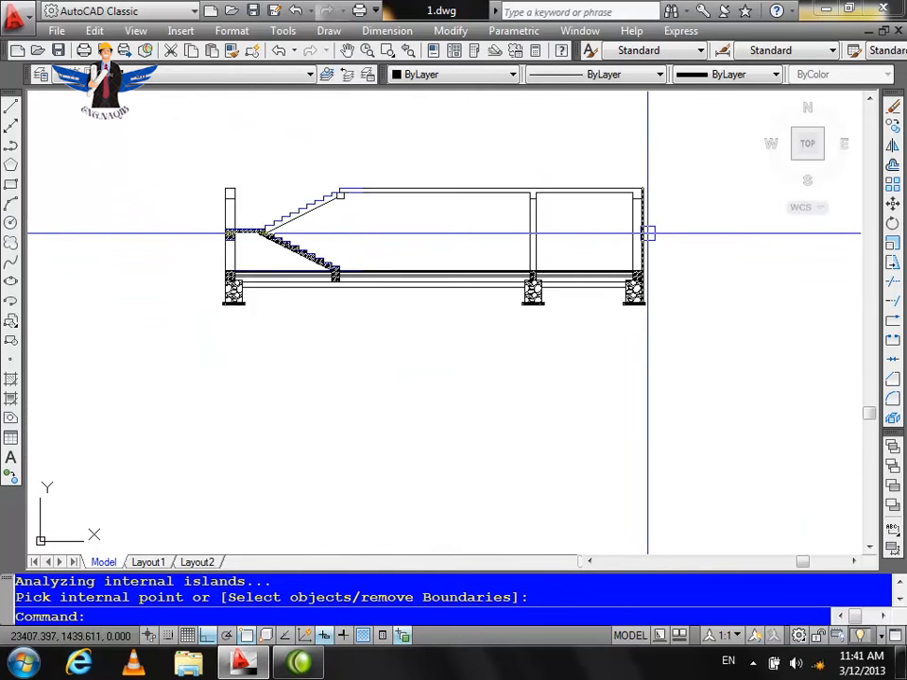
scroll(633, 473, up, 4)
scroll(661, 481, down, 1)
scroll(648, 423, up, 4)
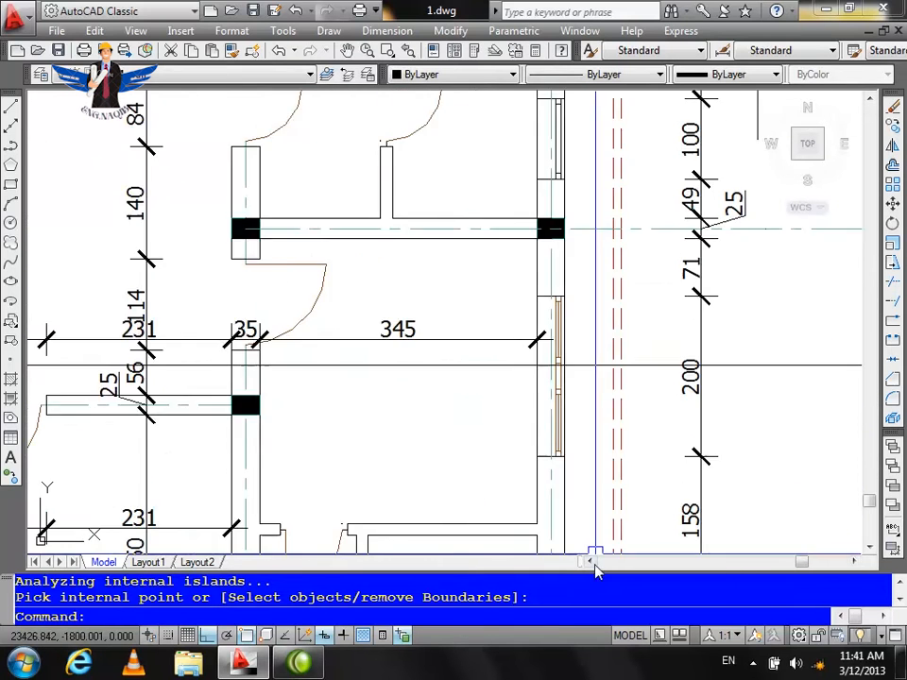
scroll(652, 412, down, 1)
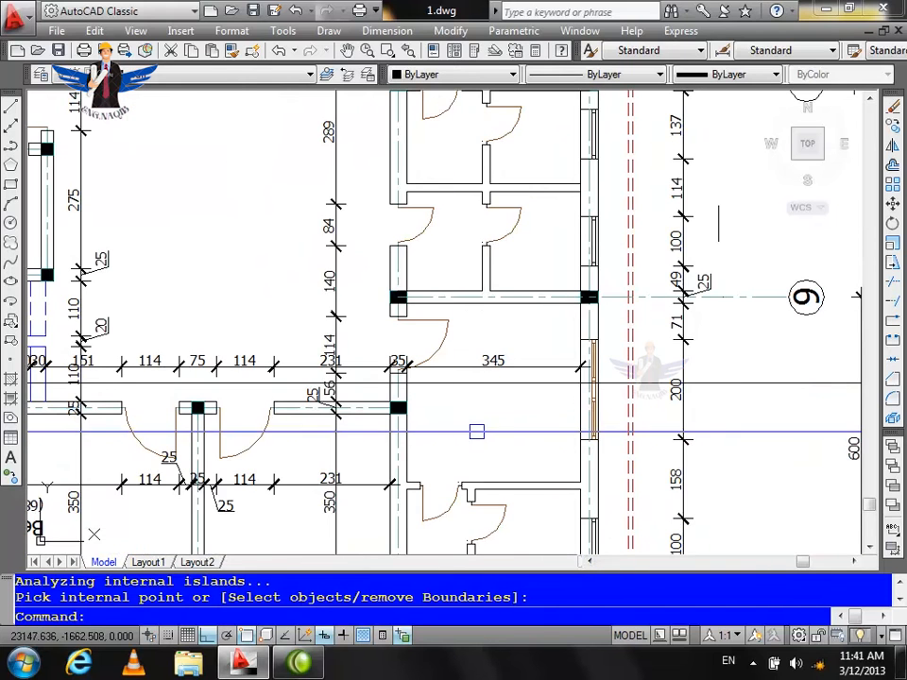
scroll(643, 370, down, 8)
scroll(453, 306, up, 5)
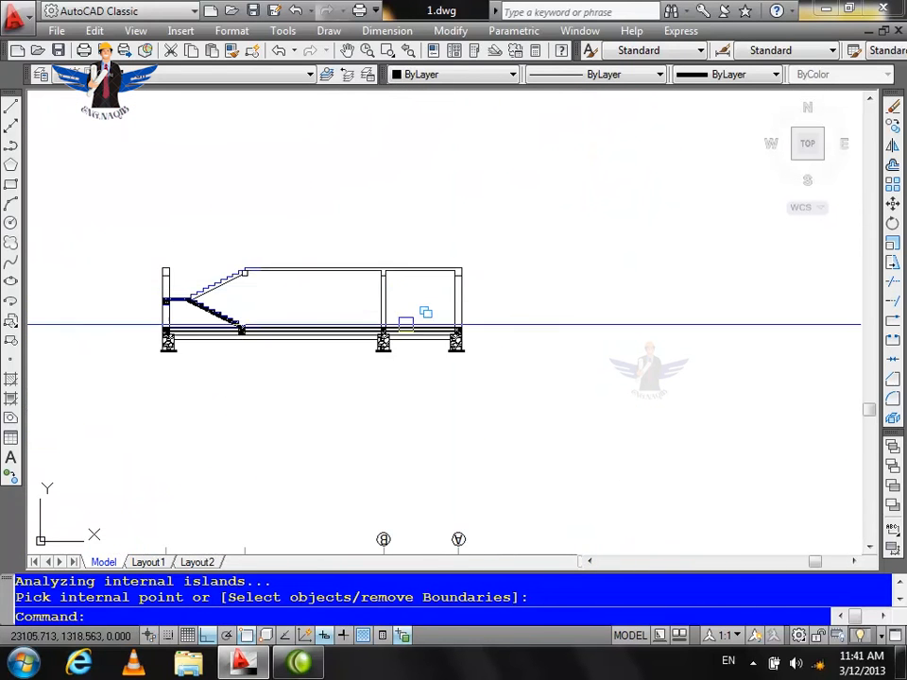
scroll(452, 306, up, 3)
scroll(497, 263, up, 4)
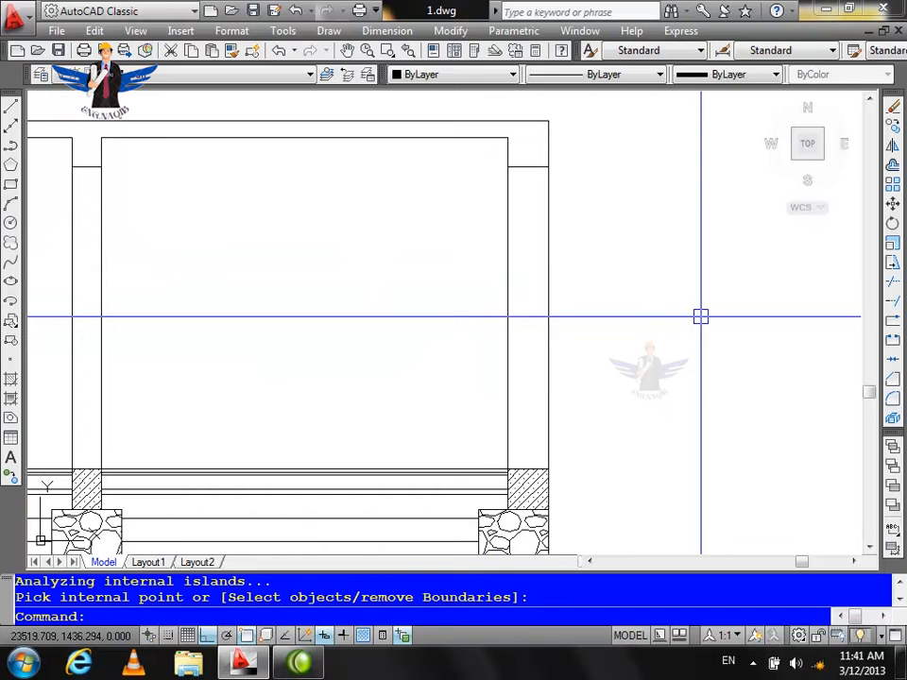
Draw a horizontal line across the right-end wall at floor level, along the top of its hatched base.
key(Return)
scroll(529, 420, up, 6)
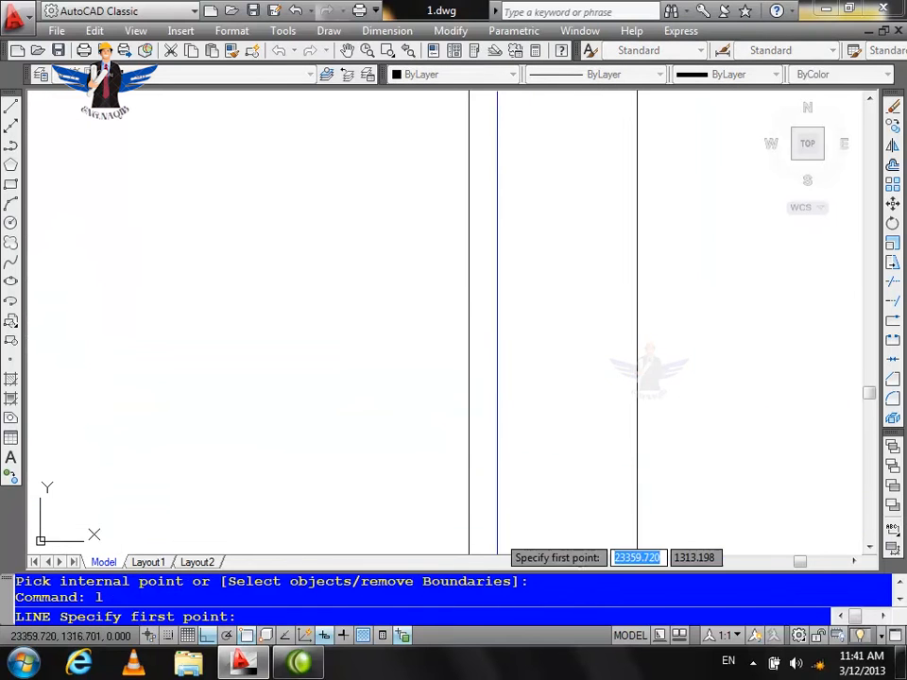
click(543, 294)
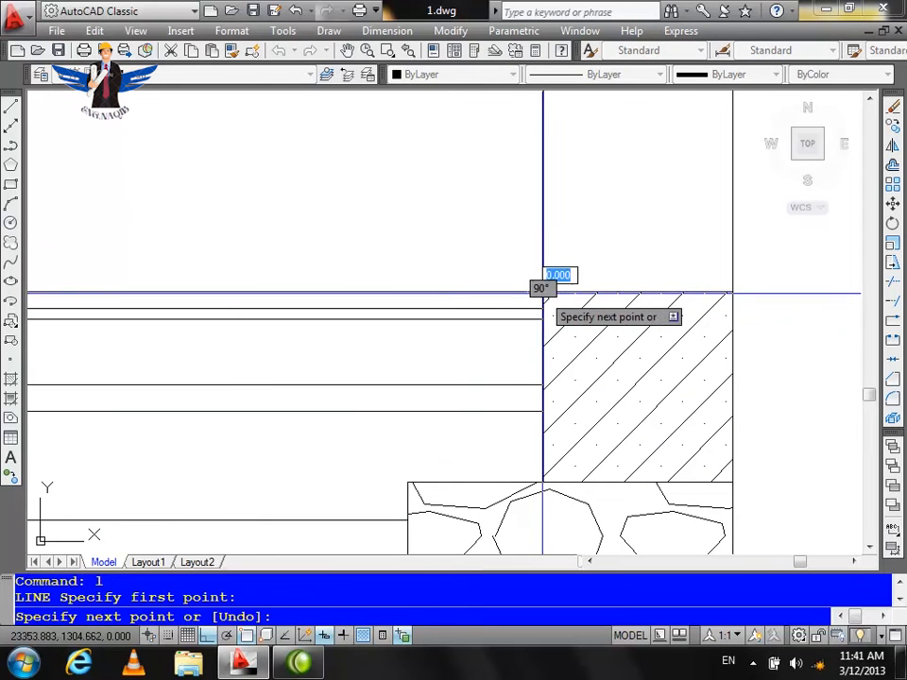
click(733, 292)
scroll(584, 424, down, 4)
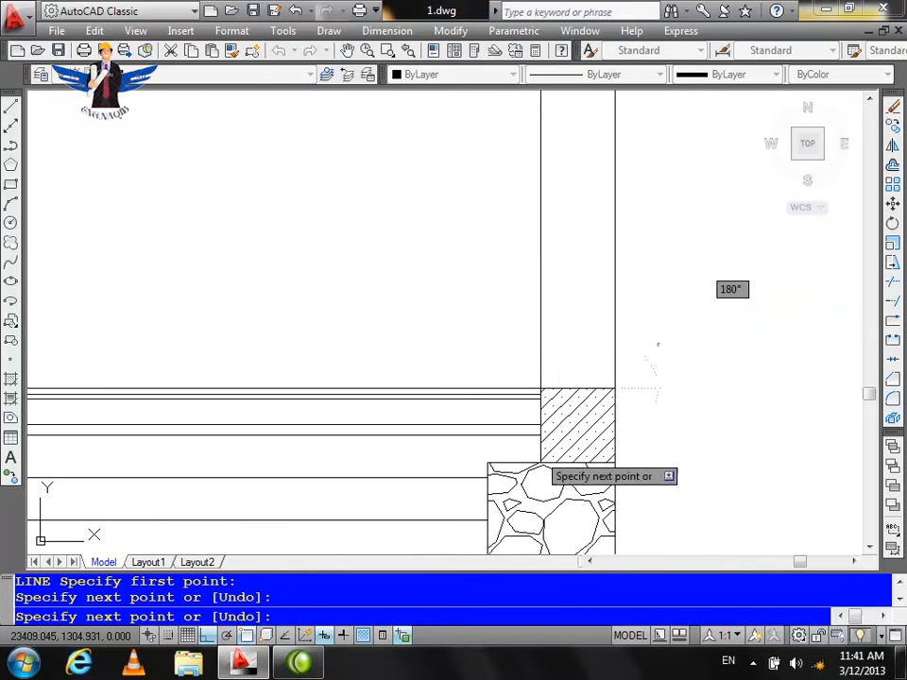
key(Return)
key(Escape)
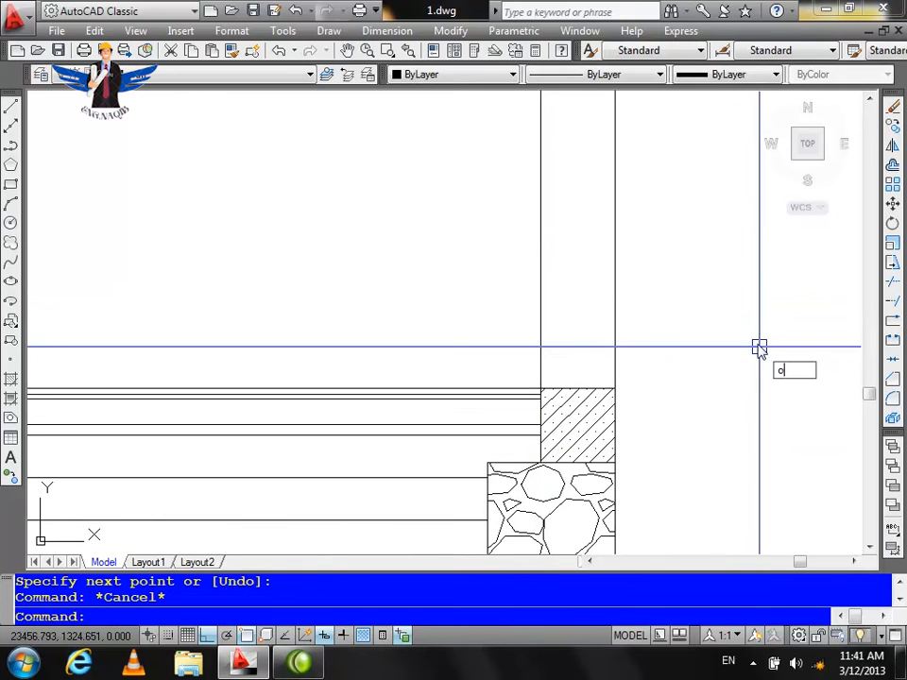
Offset the floor-level line in the right-end wall upward by 40.
key(Return)
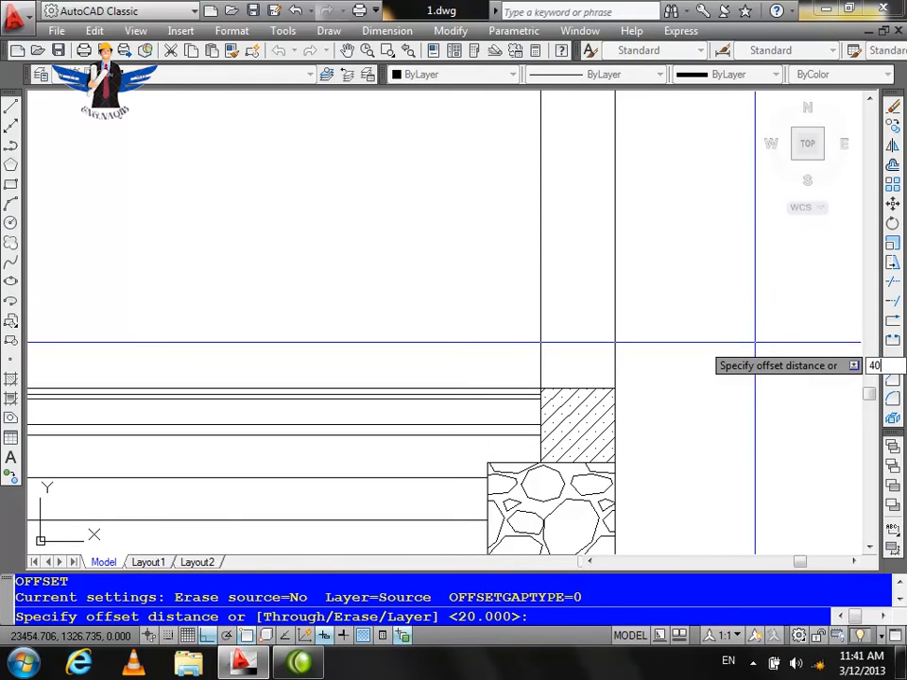
key(Return)
click(591, 388)
click(607, 307)
scroll(534, 519, down, 2)
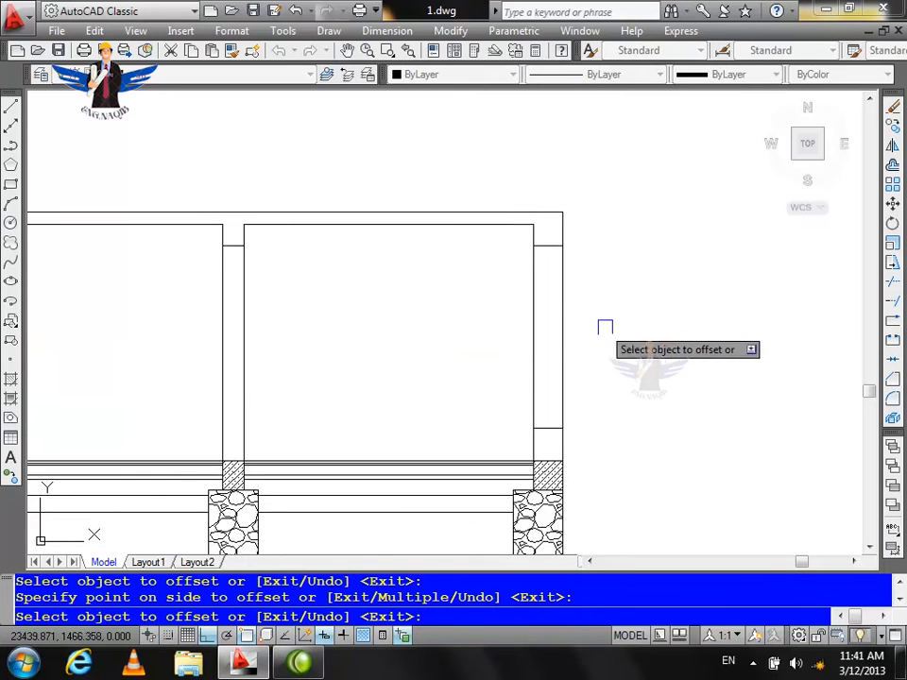
key(Escape)
Hatch the right-end wall between its base and the offset sill line with the BRICK pattern at scale 30.
scroll(549, 444, up, 3)
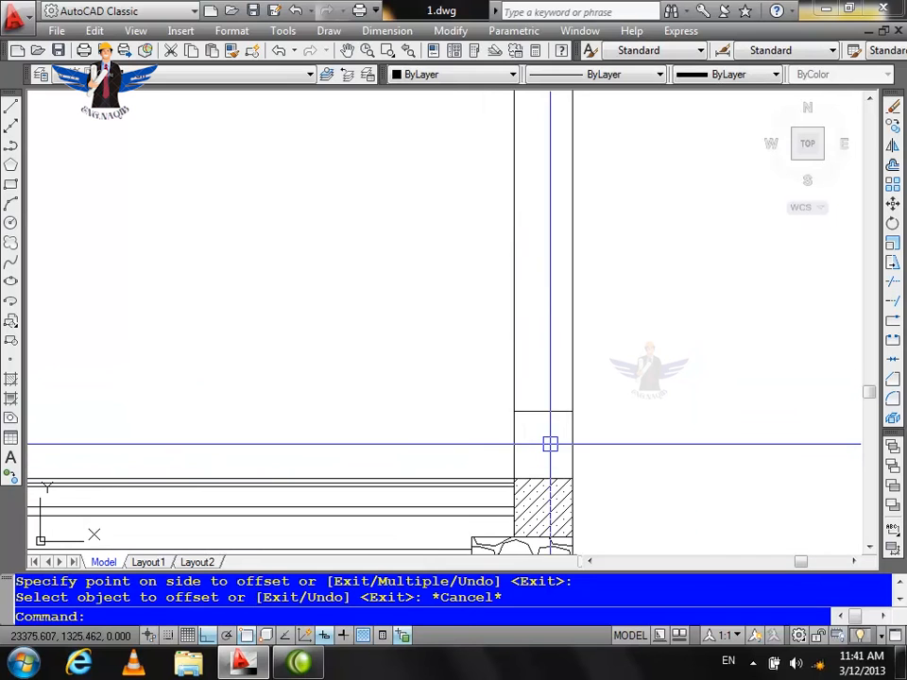
text(h)
key(Return)
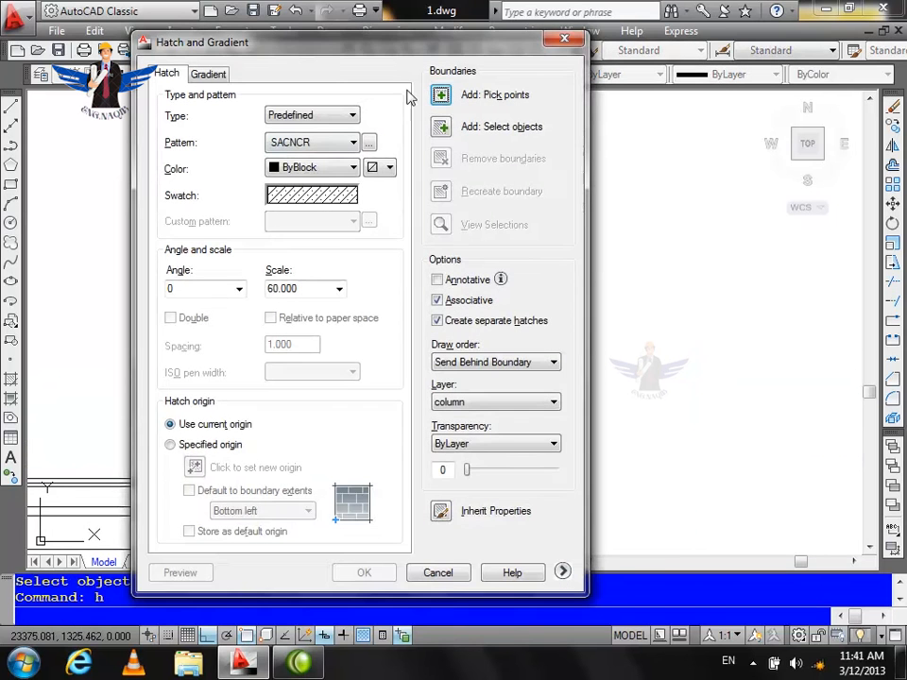
click(369, 141)
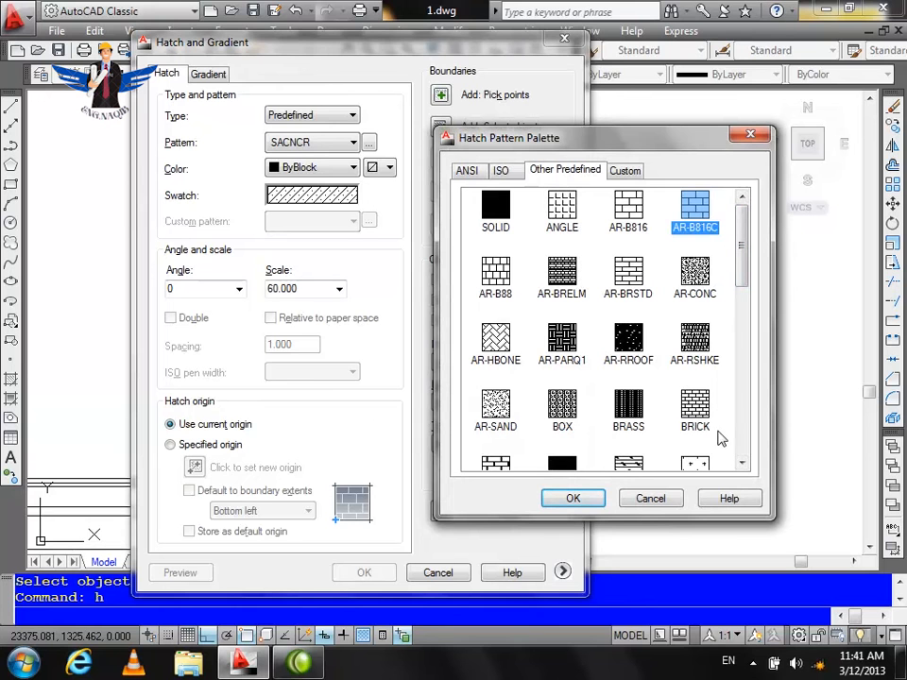
click(570, 498)
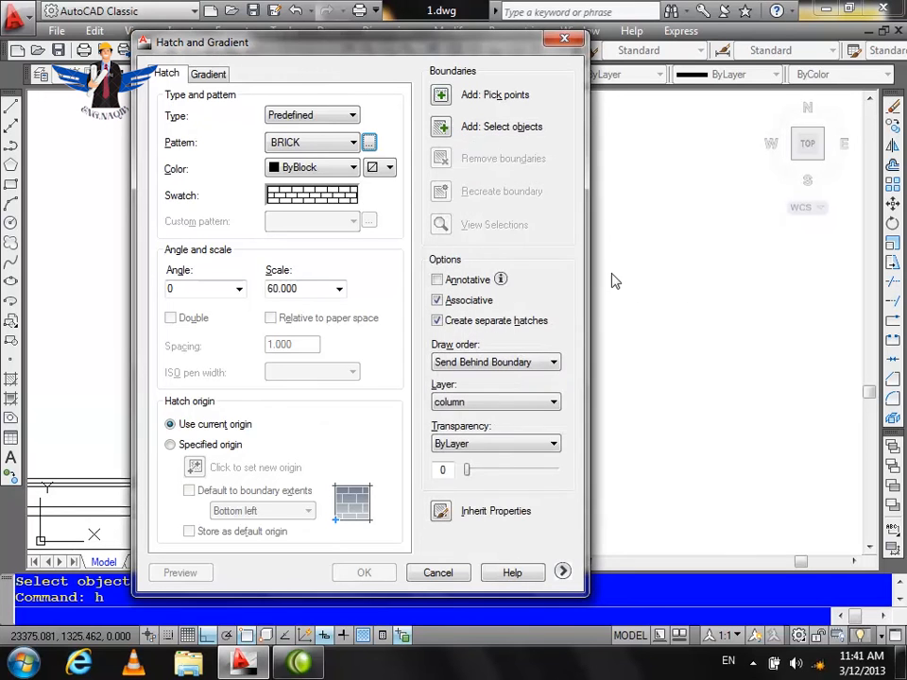
click(464, 96)
click(544, 451)
key(Return)
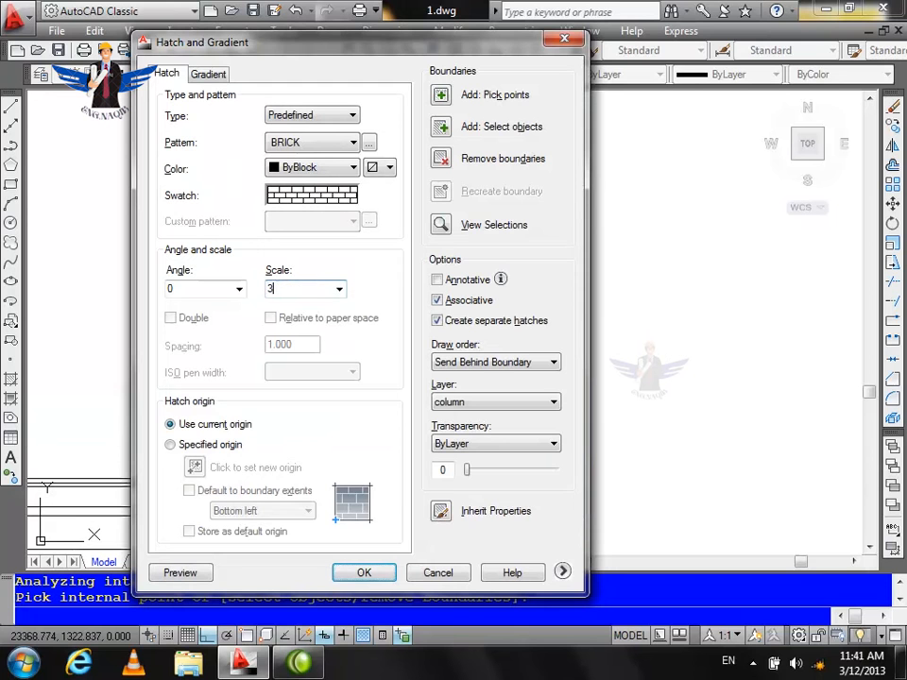
click(180, 573)
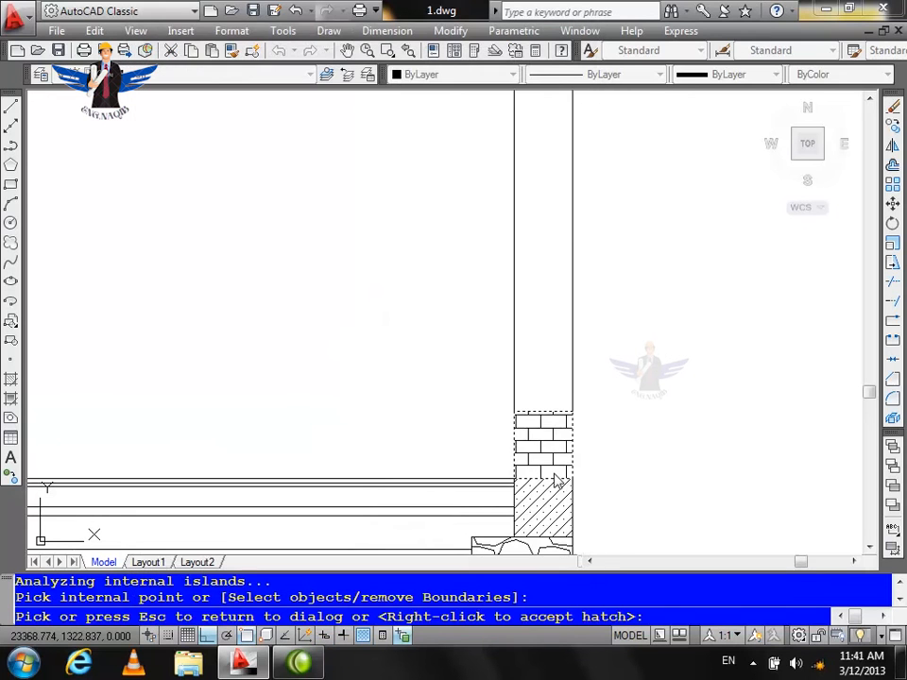
scroll(687, 241, down, 2)
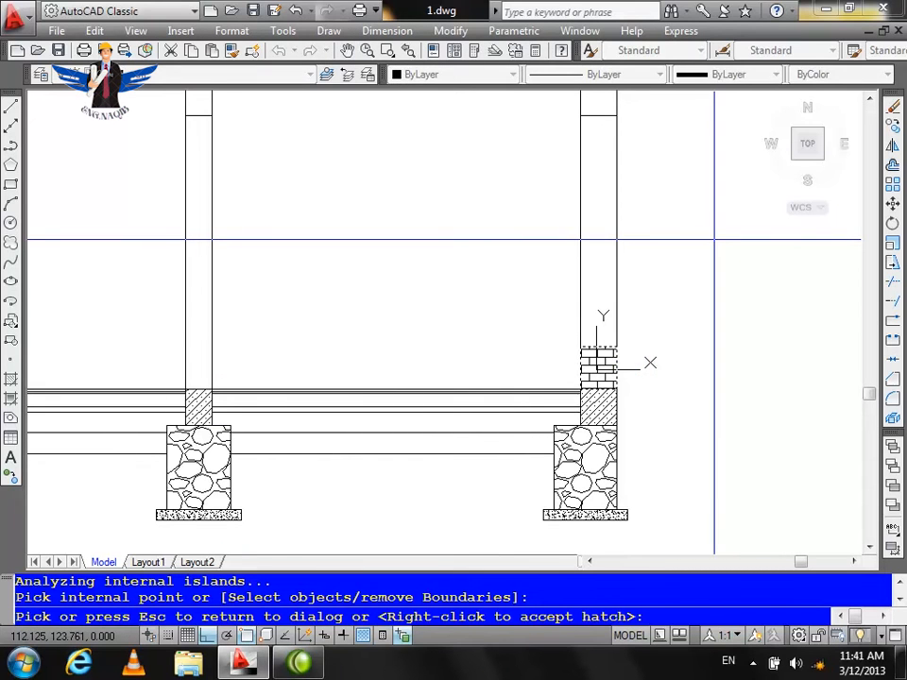
key(Escape)
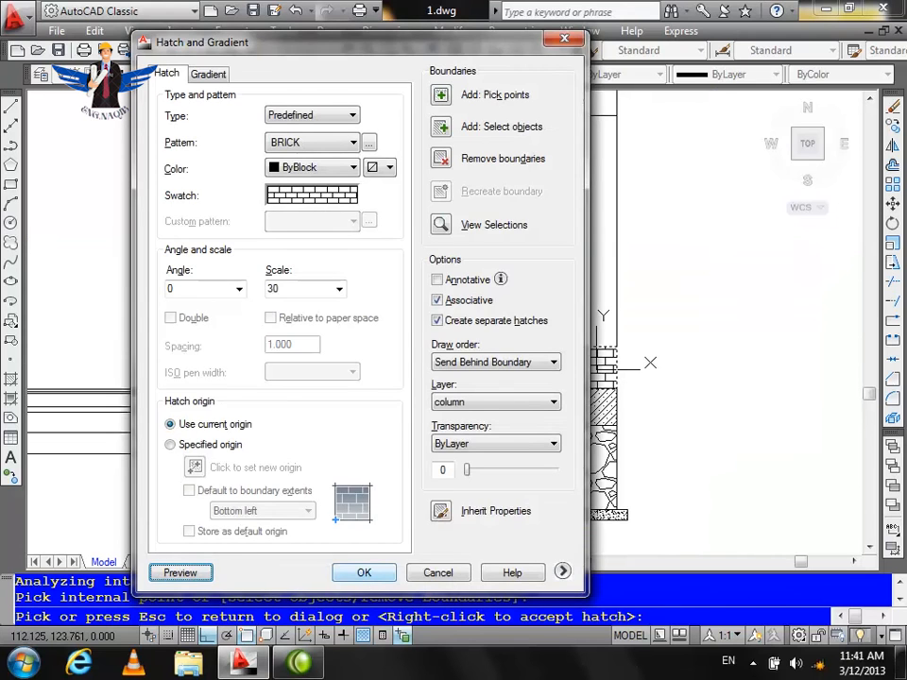
click(364, 575)
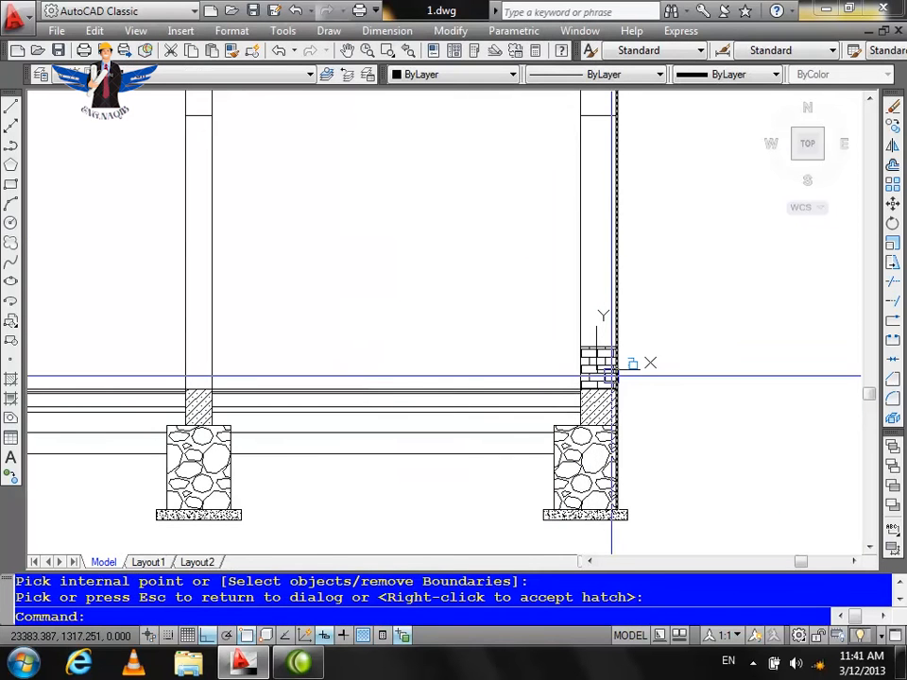
Examine the floor plan's walls and openings along the section cut and compare them with the section's walls.
scroll(612, 374, down, 5)
scroll(501, 303, up, 2)
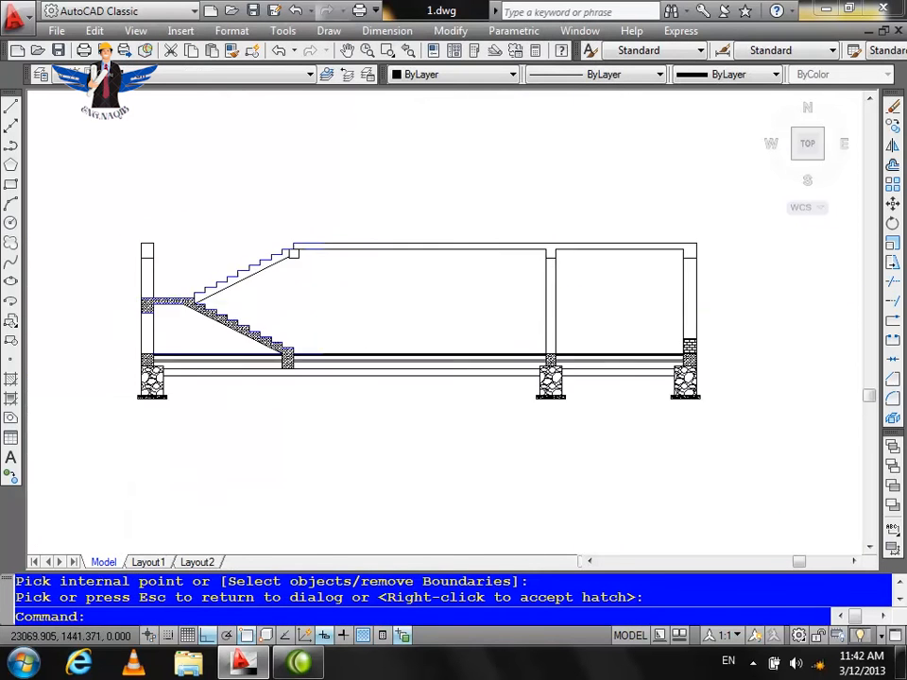
scroll(528, 284, down, 2)
scroll(563, 284, down, 4)
scroll(529, 396, up, 7)
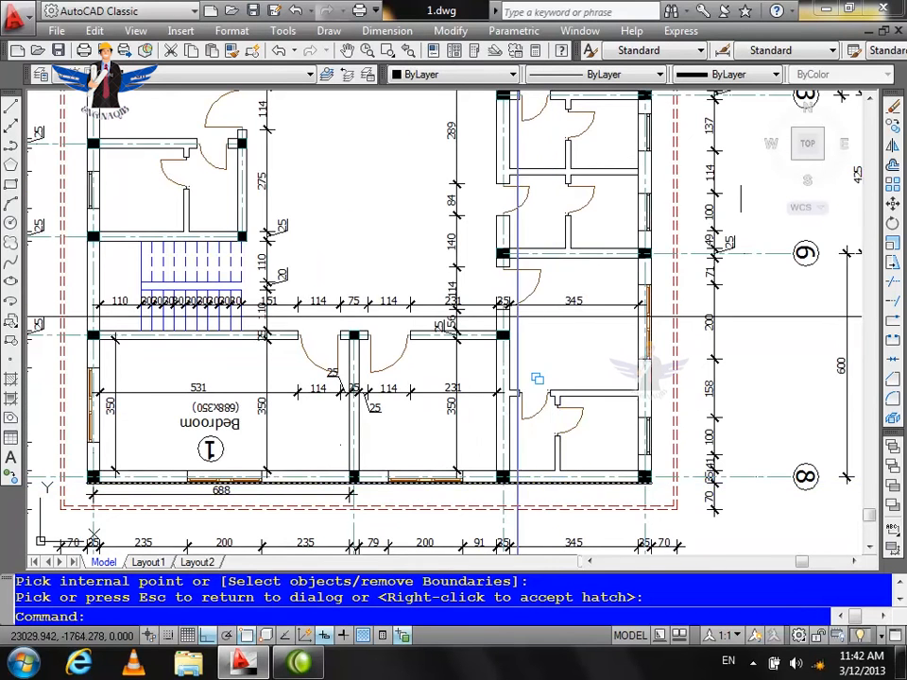
scroll(534, 382, up, 5)
scroll(404, 338, down, 5)
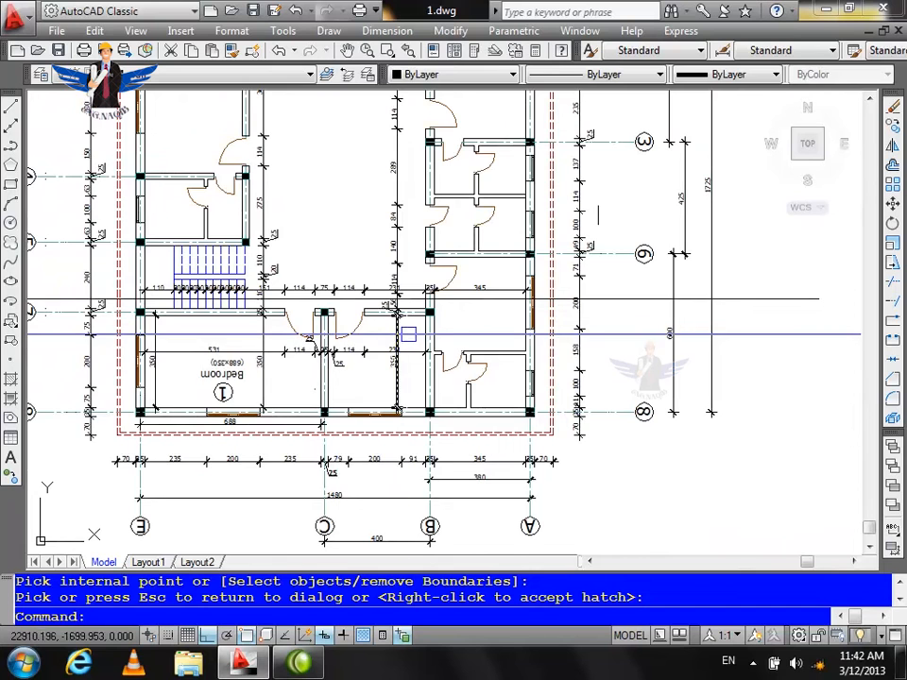
scroll(419, 359, down, 4)
scroll(418, 186, up, 5)
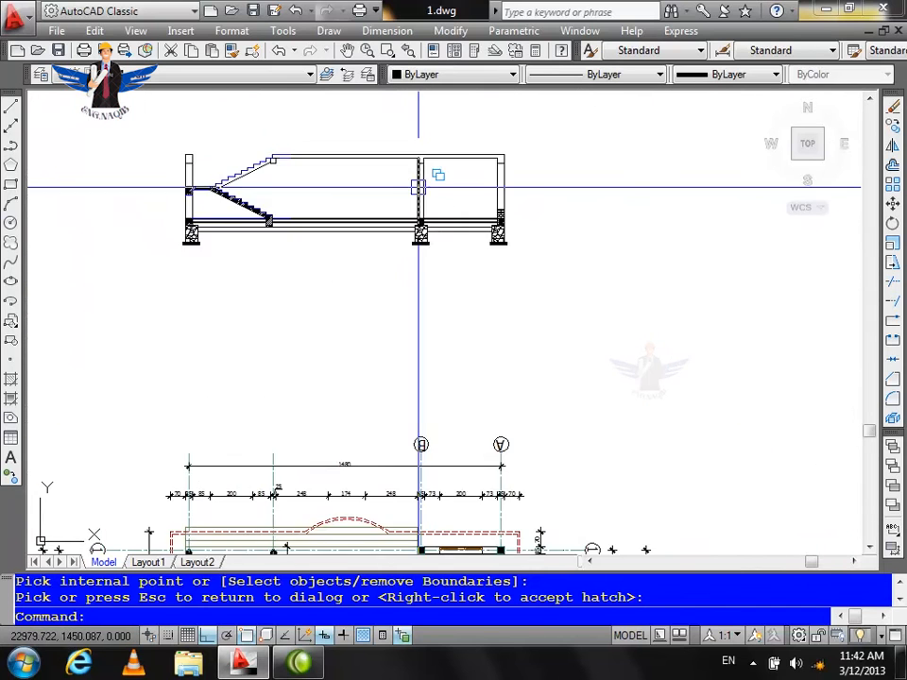
Hatch the section's middle wall above its base with the ANSI32 pattern at scale 50.
scroll(418, 186, up, 6)
text(h)
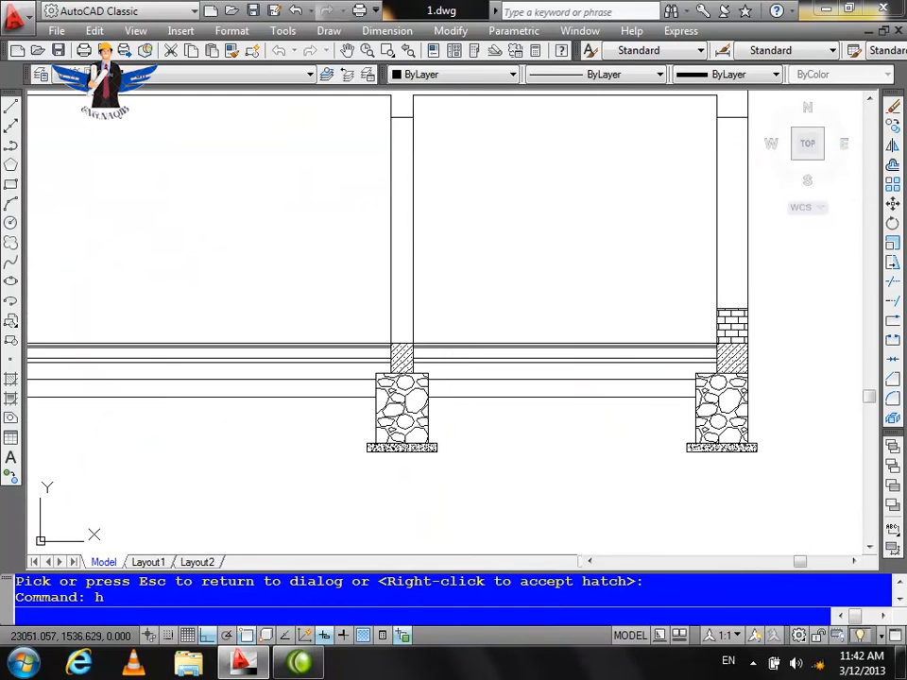
key(Return)
click(369, 142)
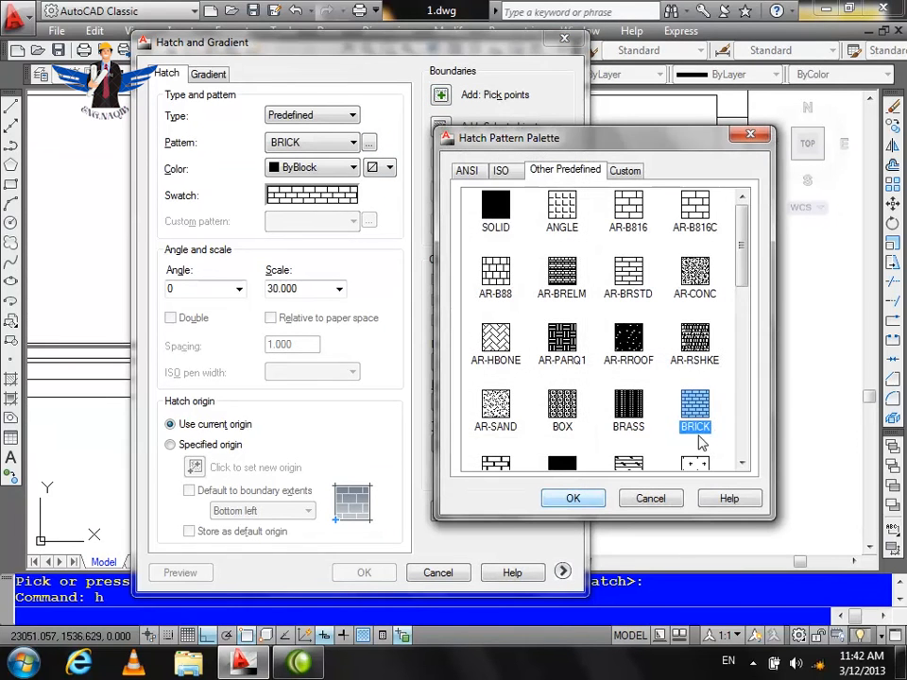
click(501, 172)
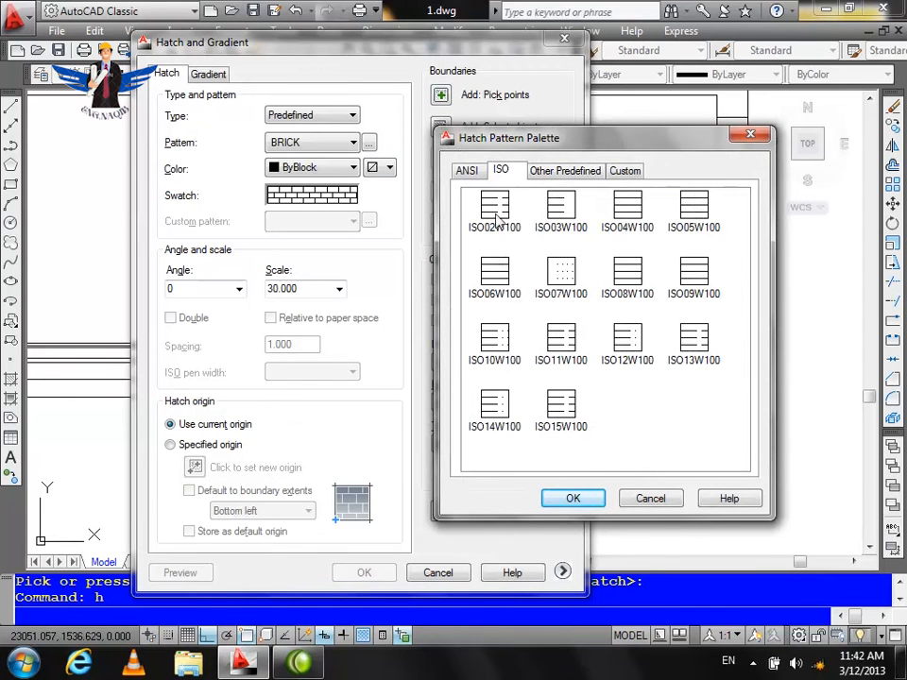
click(463, 172)
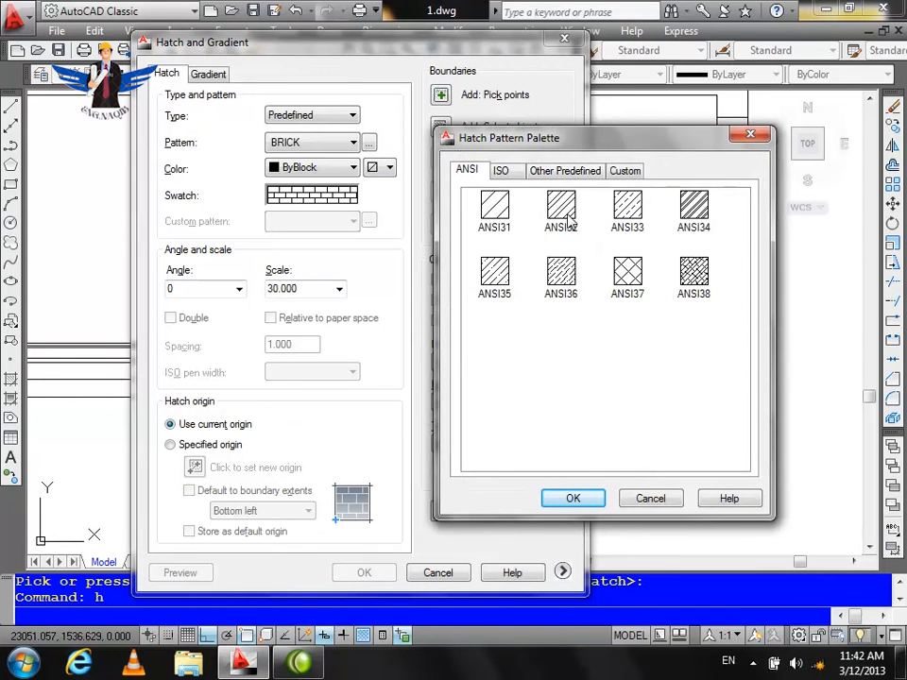
click(572, 498)
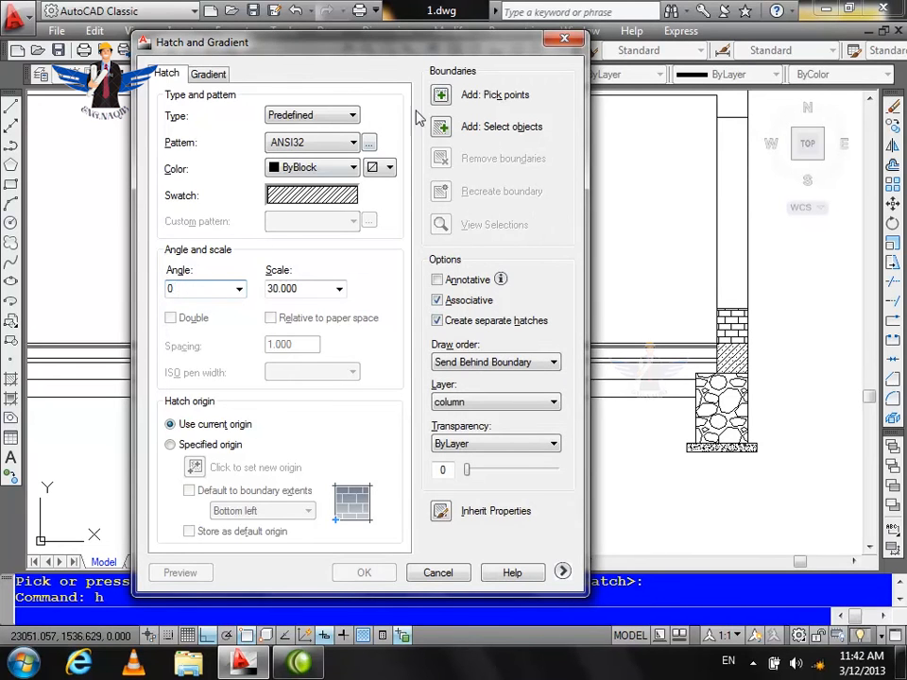
click(443, 96)
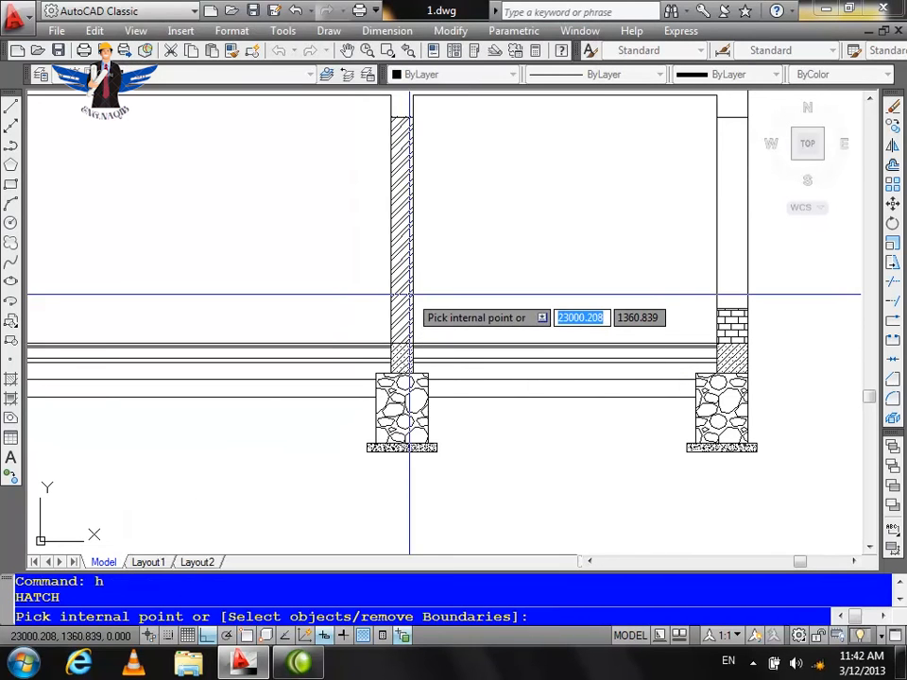
click(406, 308)
key(Return)
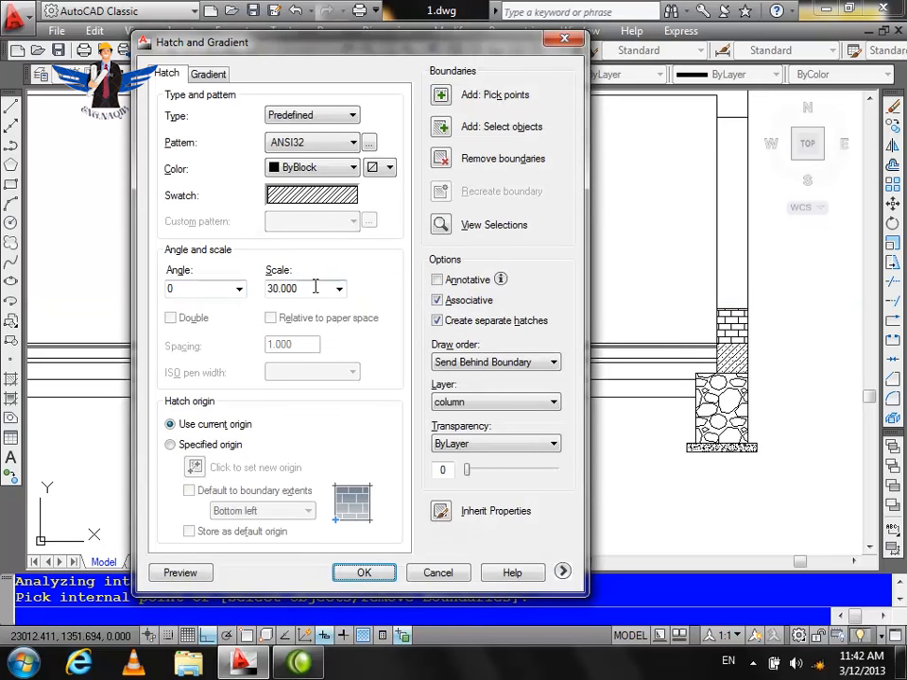
click(196, 579)
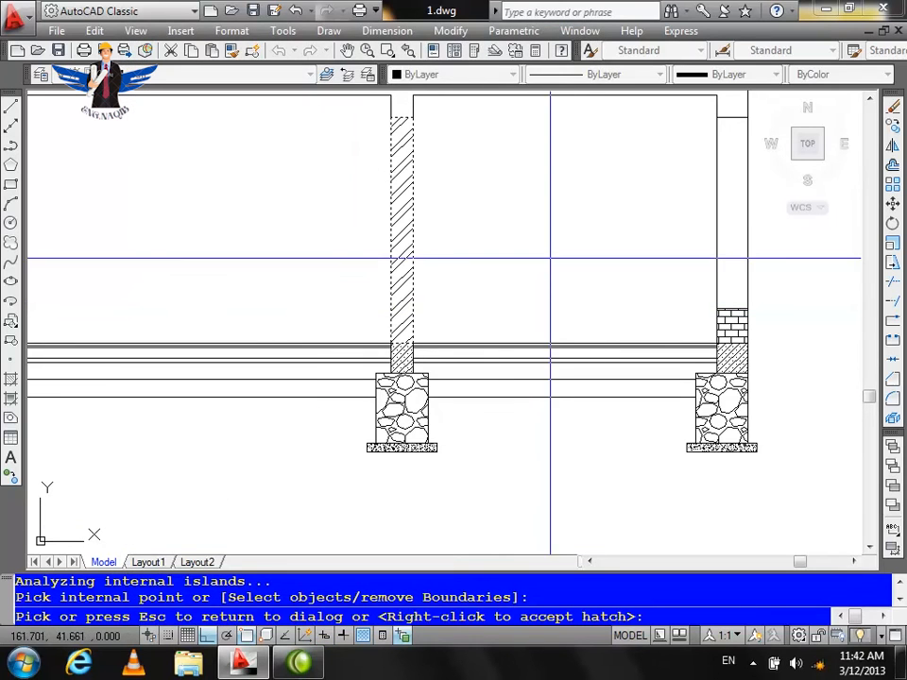
key(Escape)
click(363, 574)
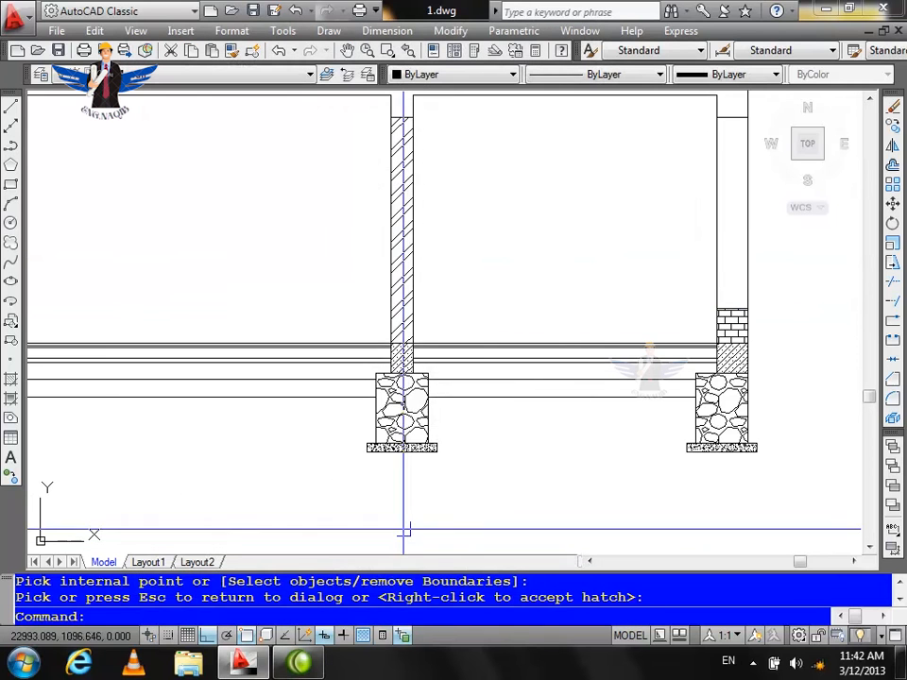
Set up a new hatch for the floor layers with the ANSI31 pattern and a 45-degree angle.
scroll(401, 529, down, 2)
scroll(701, 393, down, 4)
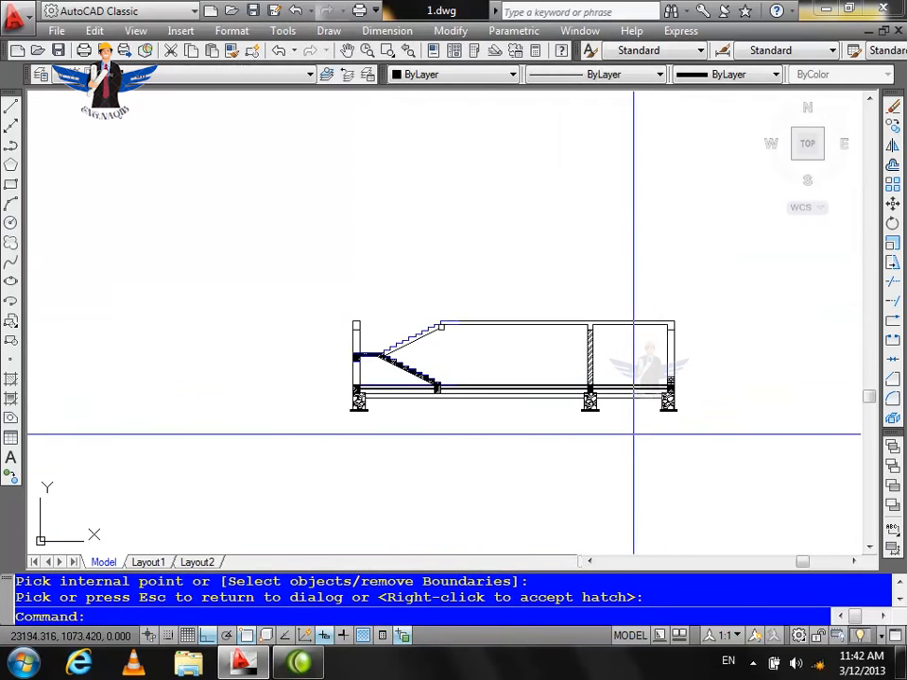
scroll(620, 423, up, 3)
scroll(524, 377, up, 5)
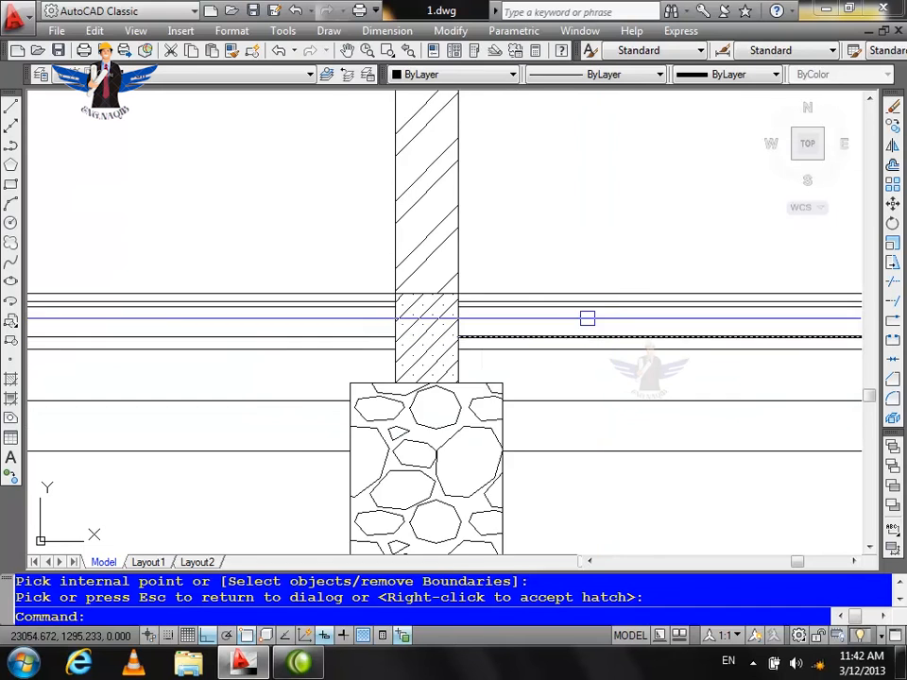
scroll(406, 333, down, 2)
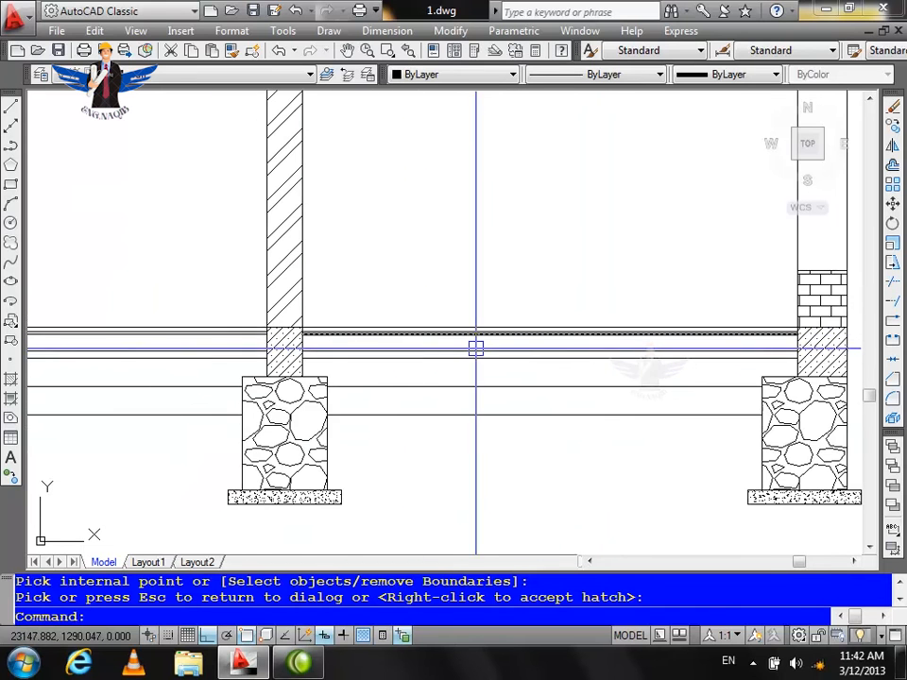
scroll(419, 332, up, 4)
text(h)
key(Return)
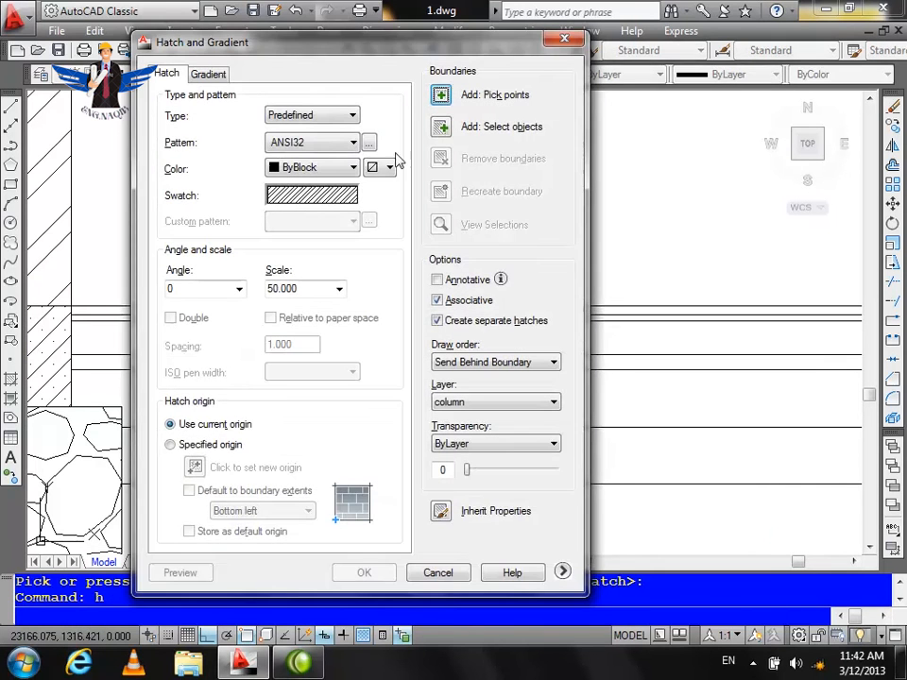
click(369, 142)
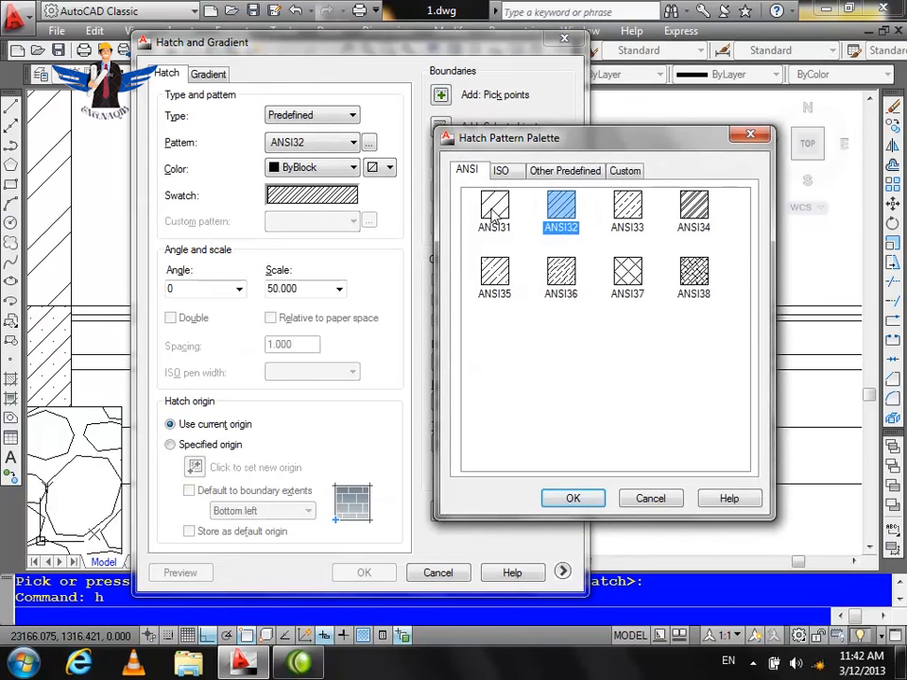
click(495, 212)
click(571, 500)
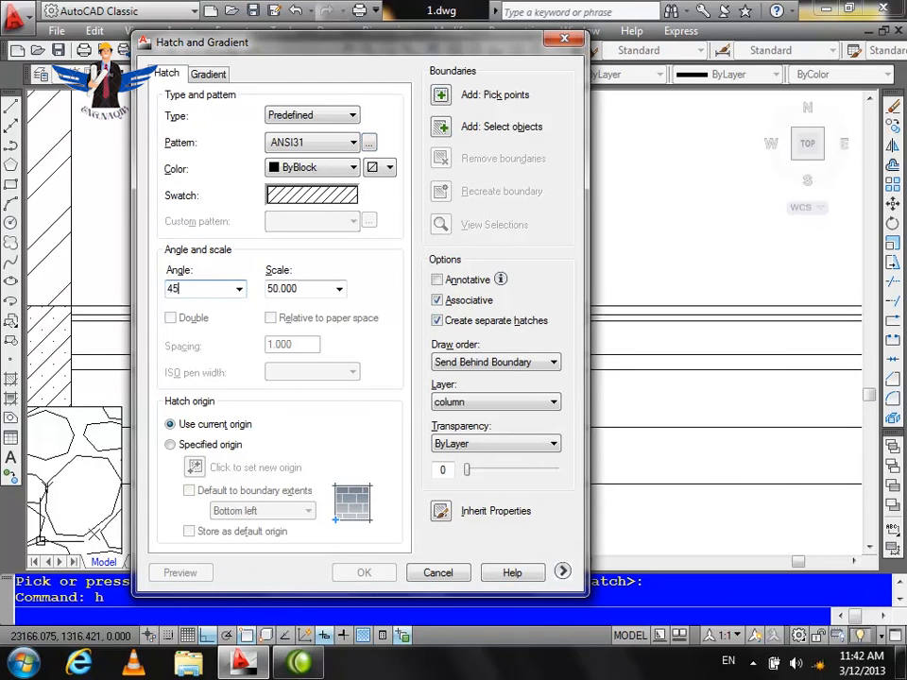
Pick the thin top floor layer between the middle and right-end walls as the ANSI31 hatch boundary and preview it.
click(440, 97)
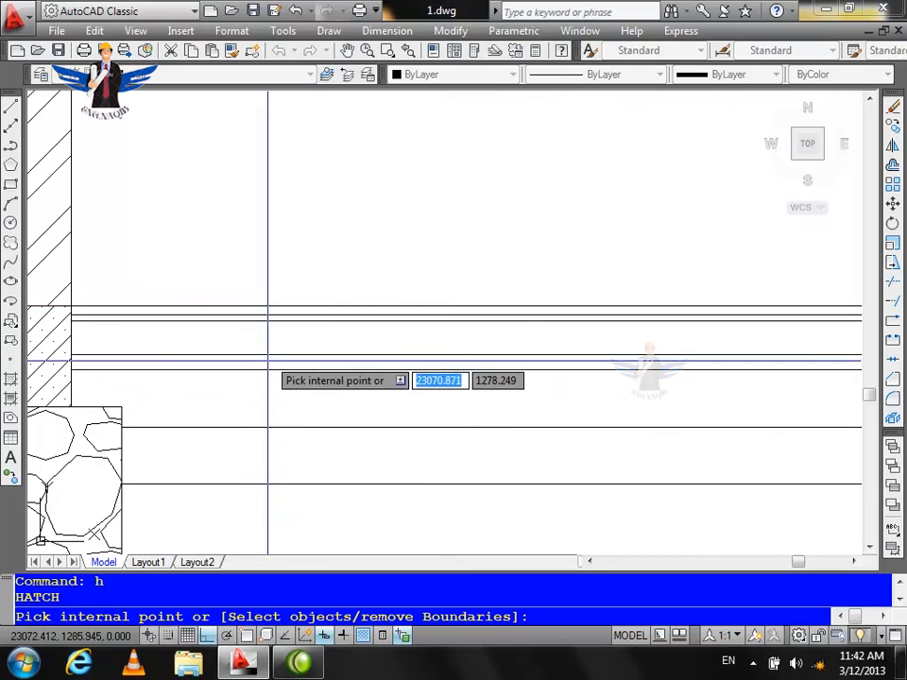
click(273, 313)
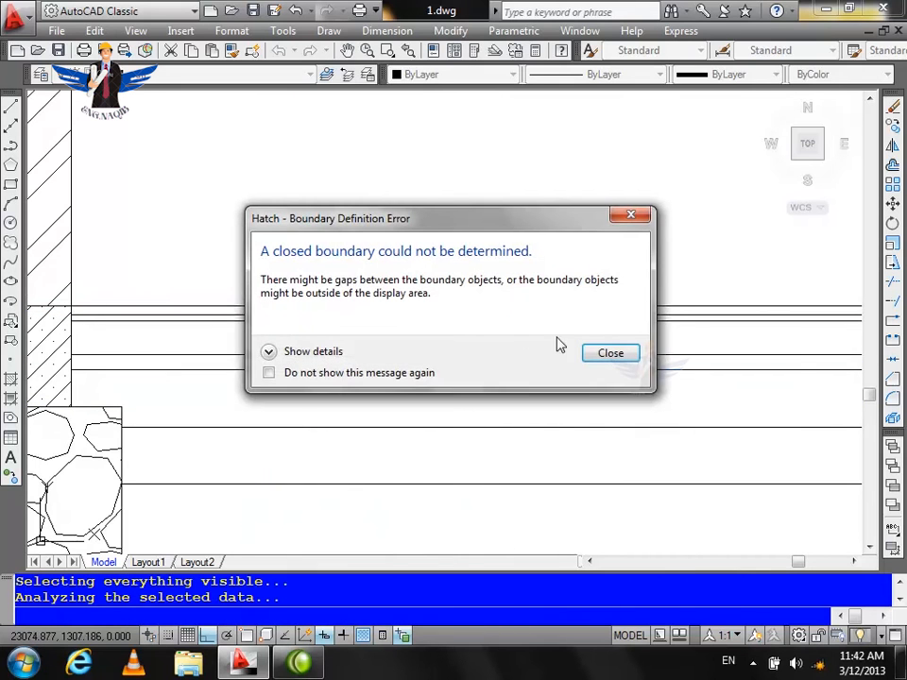
click(611, 352)
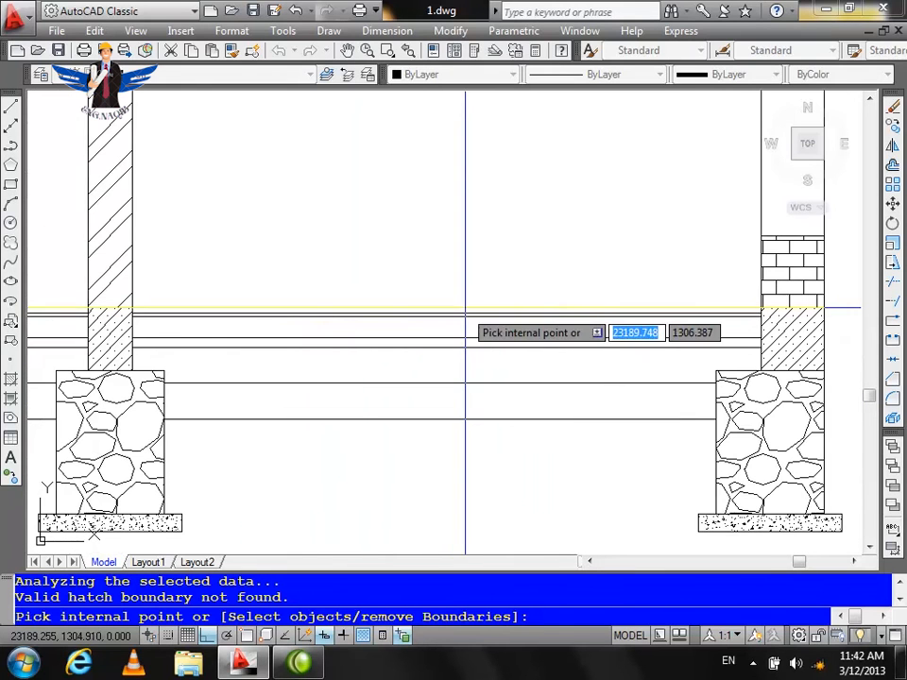
click(463, 308)
key(Return)
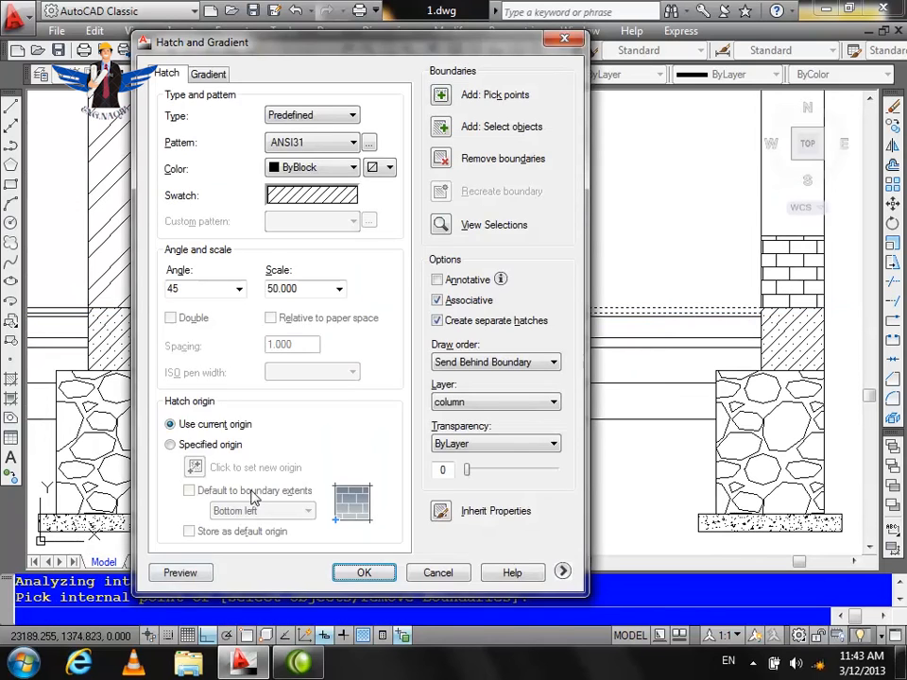
click(179, 573)
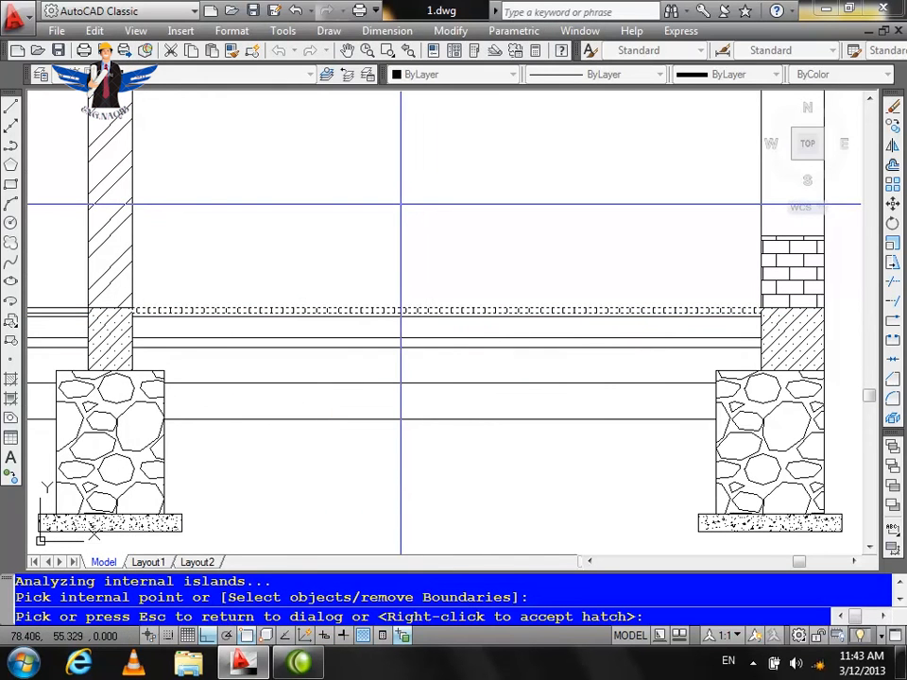
Set the top floor layer's hatch scale to 150 and apply the hatch.
key(Escape)
double_click(309, 289)
text(150)
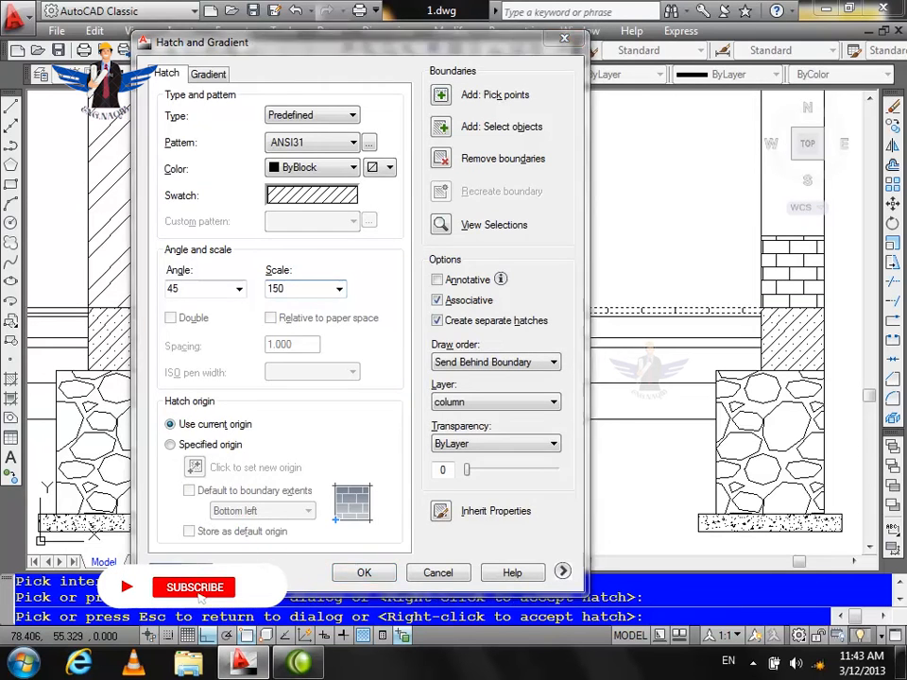
click(180, 572)
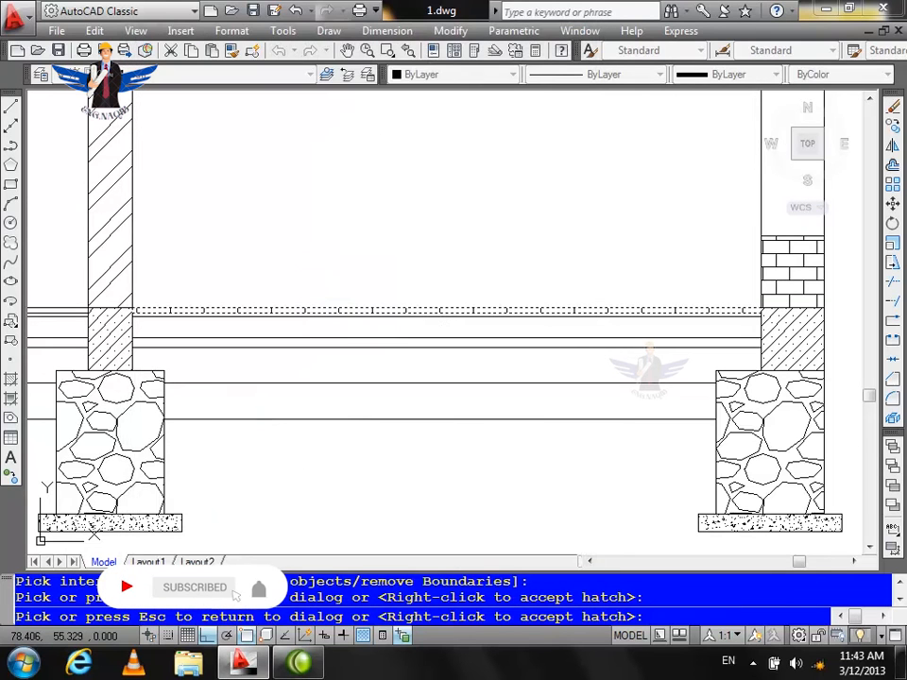
key(Escape)
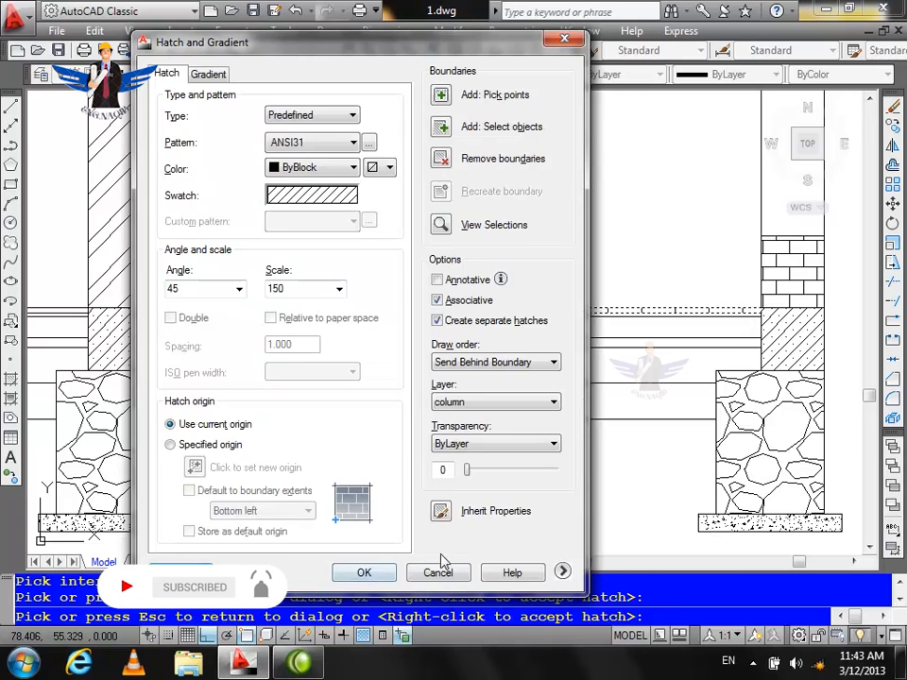
click(362, 570)
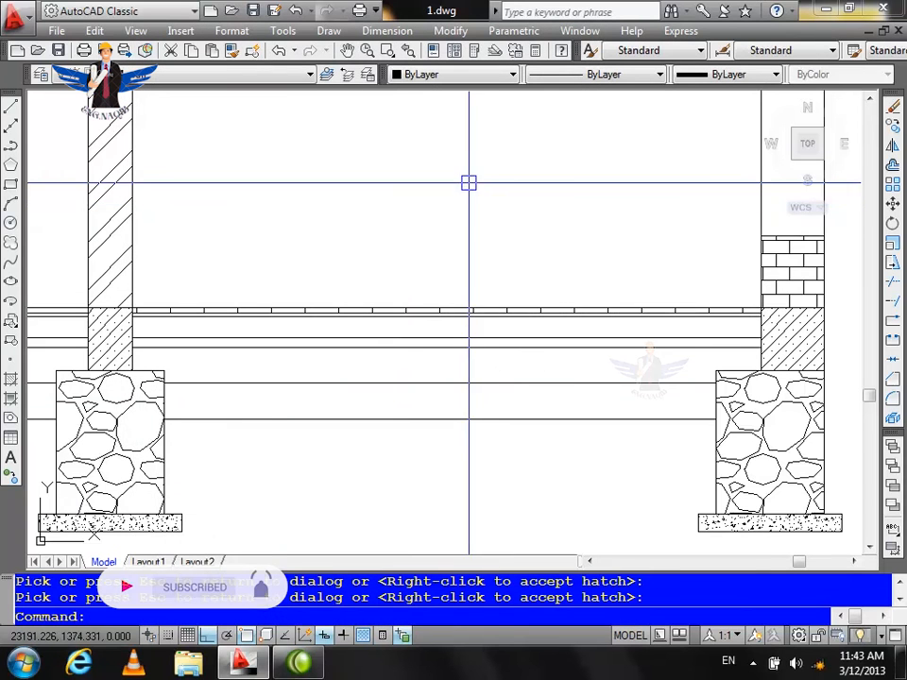
Examine the hatched top floor layer and the unhatched layers beneath it between the middle and right-end walls.
scroll(470, 314, up, 5)
click(488, 290)
click(447, 292)
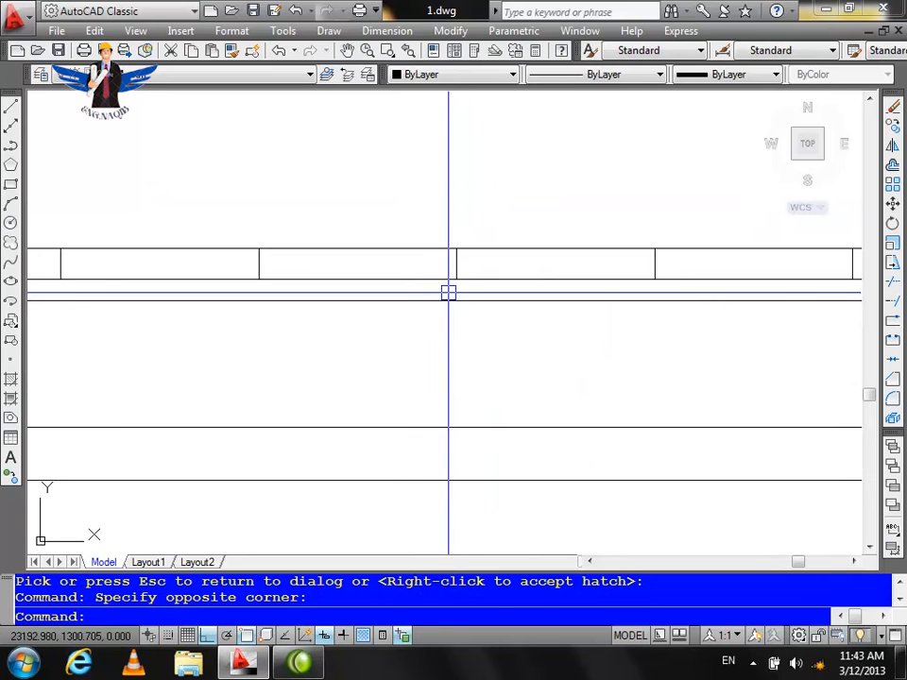
click(441, 300)
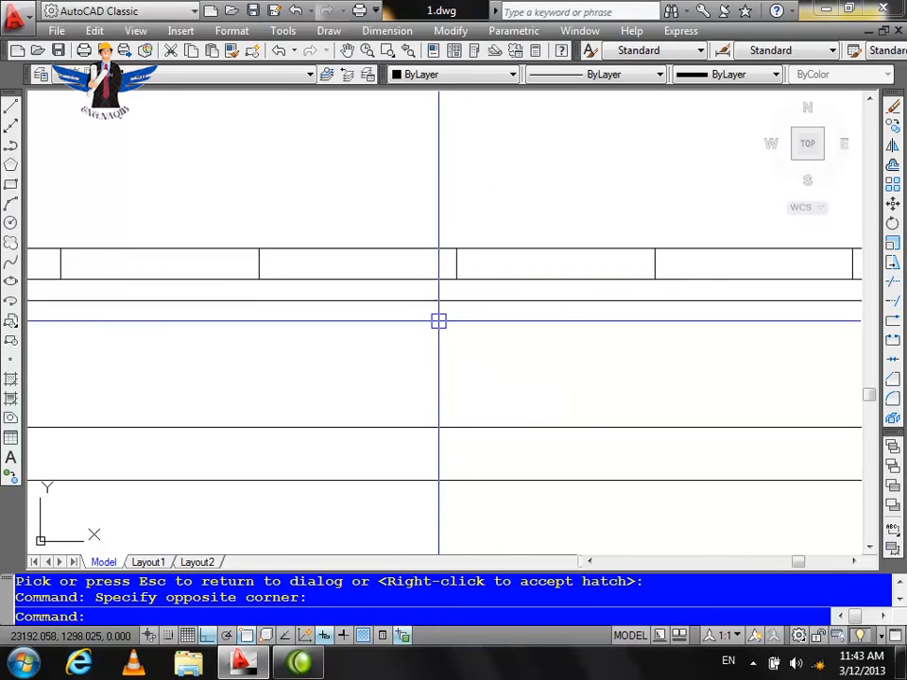
scroll(443, 292, down, 4)
scroll(443, 291, down, 4)
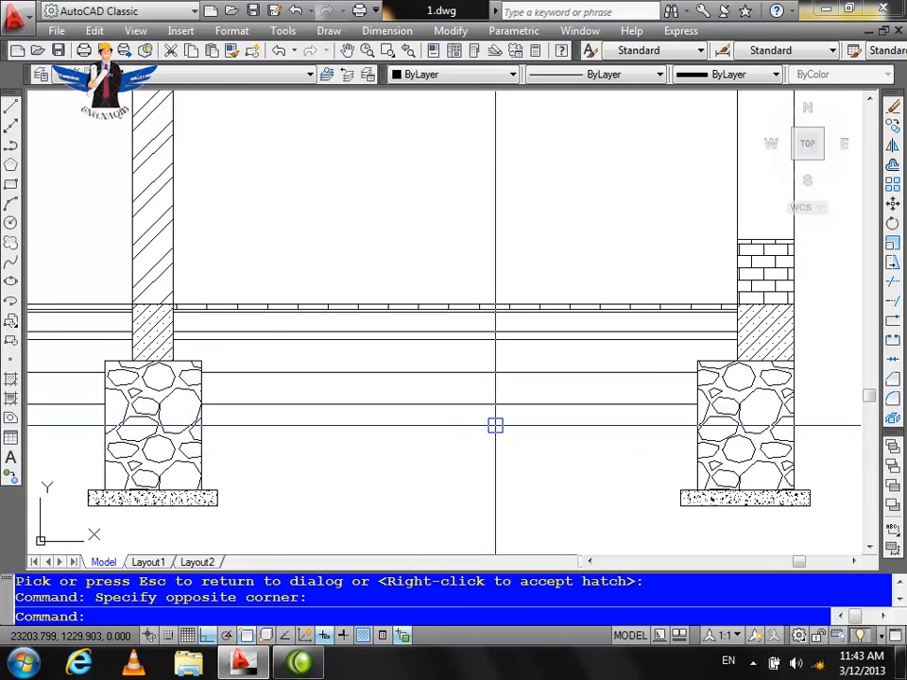
scroll(496, 420, down, 2)
scroll(518, 466, down, 1)
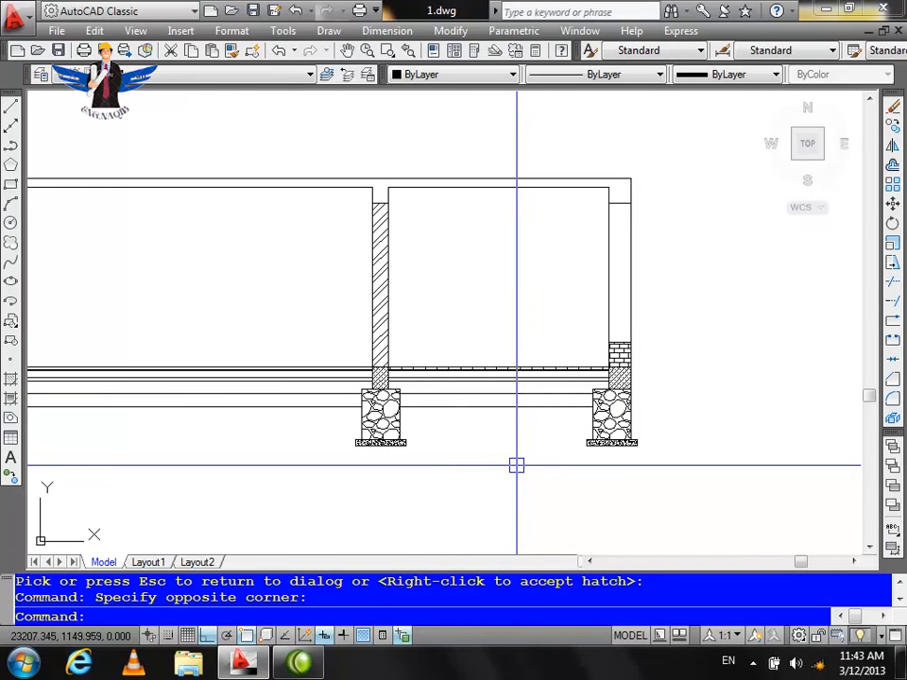
Set up an AR-CONC hatch for the thick floor layer beneath the tile bedding between the middle and right-end walls.
scroll(471, 401, up, 3)
scroll(521, 319, up, 4)
click(466, 361)
click(461, 363)
text(h)
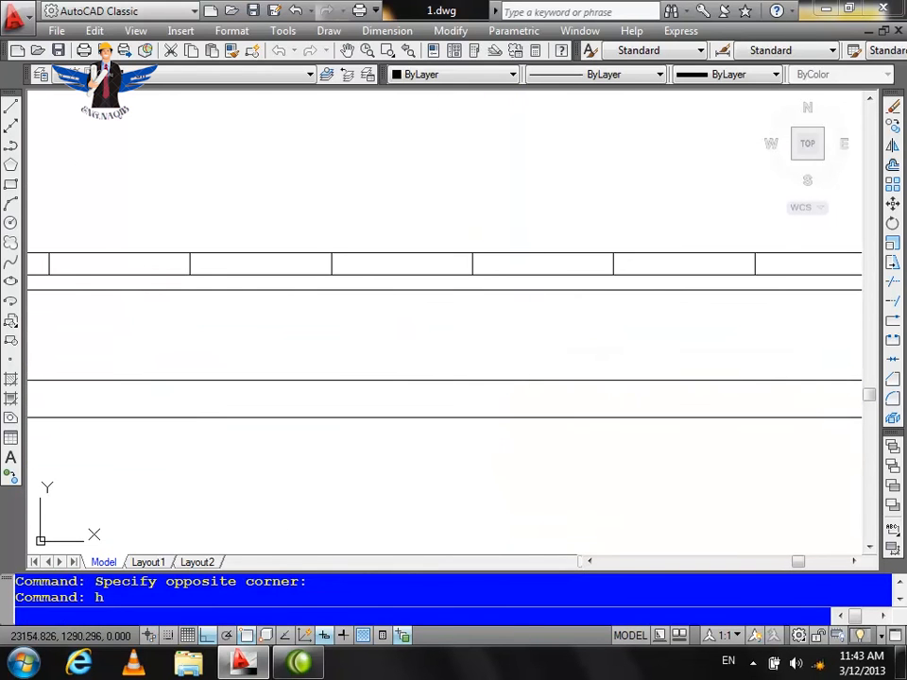
key(Return)
click(368, 142)
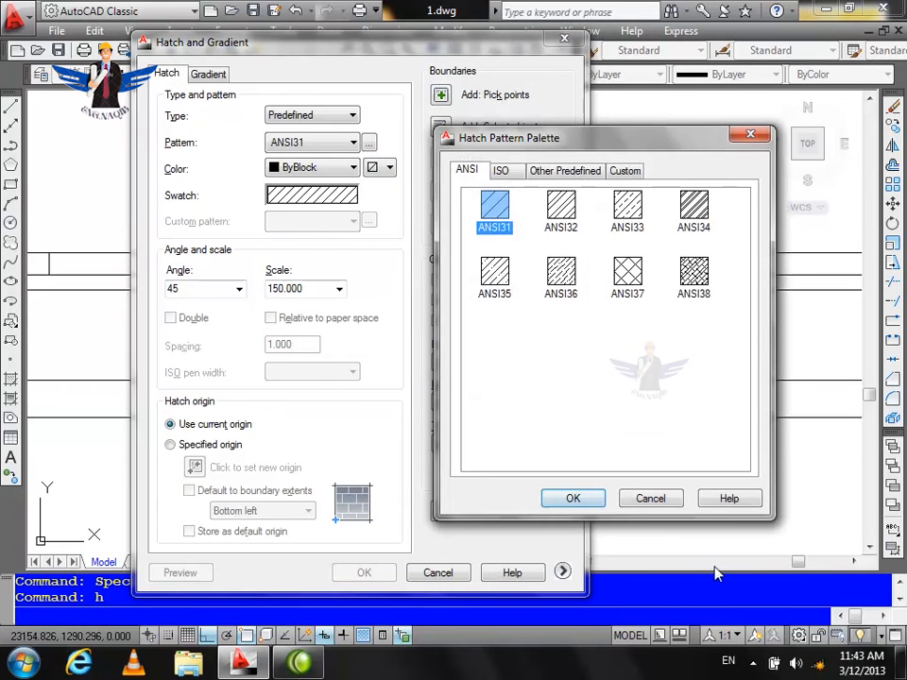
click(576, 173)
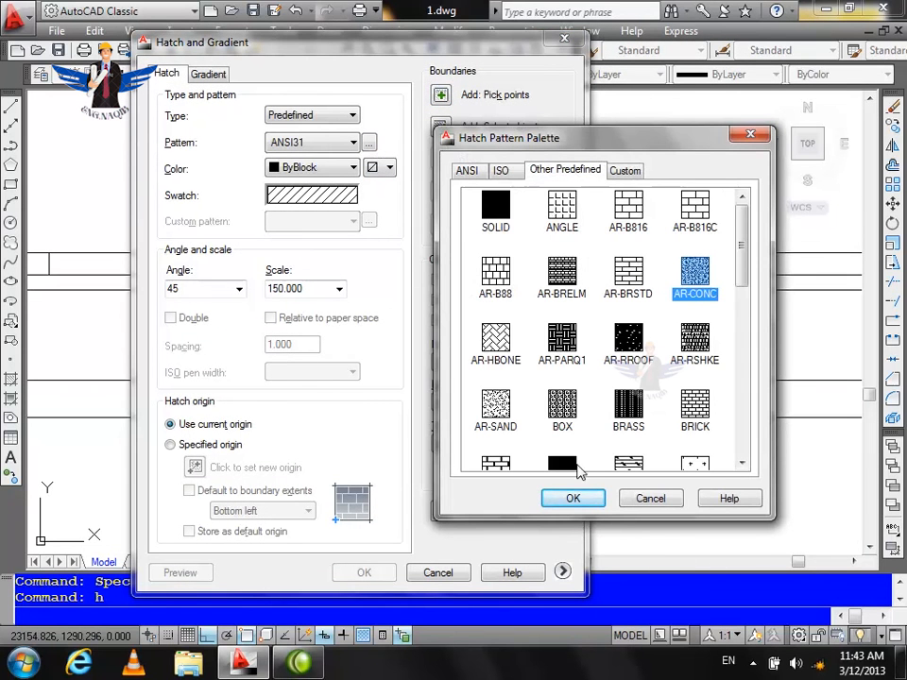
click(572, 500)
click(440, 96)
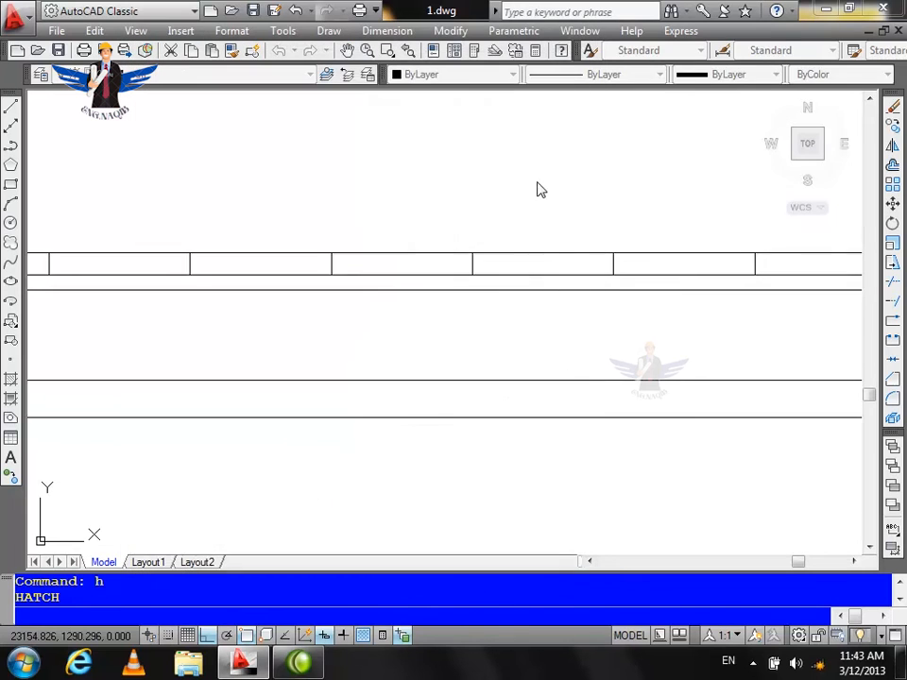
click(518, 278)
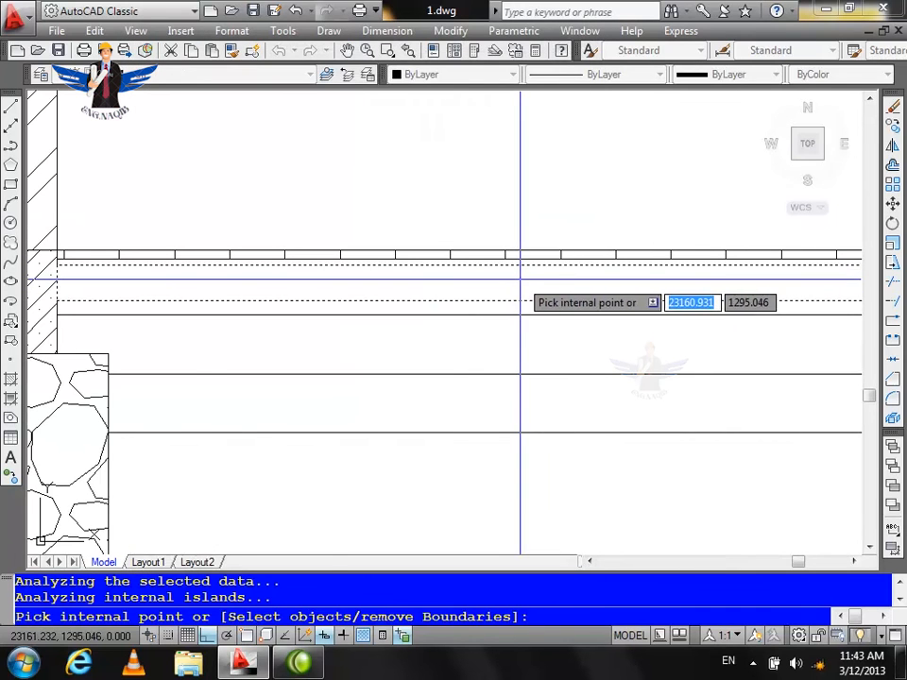
key(Return)
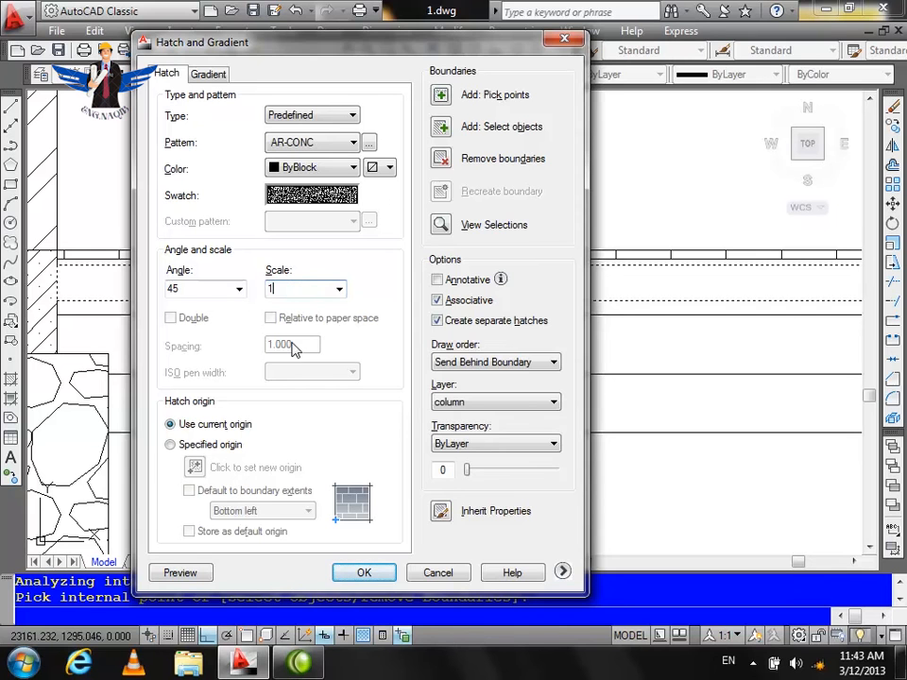
Preview the concrete layer's AR-CONC hatch at scale 1, then set the scale to 2 and apply it.
click(194, 567)
scroll(468, 283, down, 3)
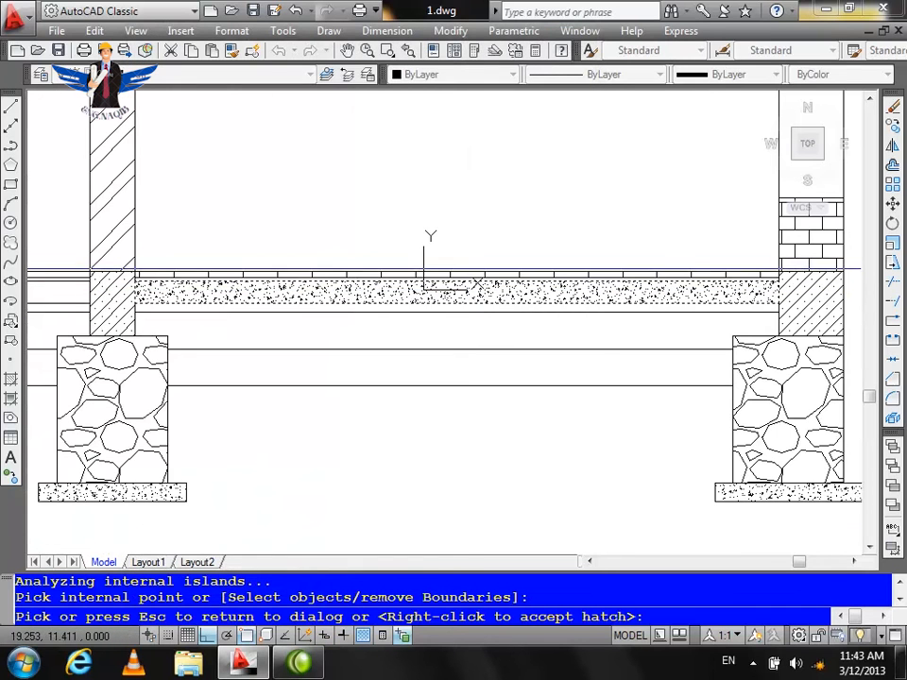
key(Escape)
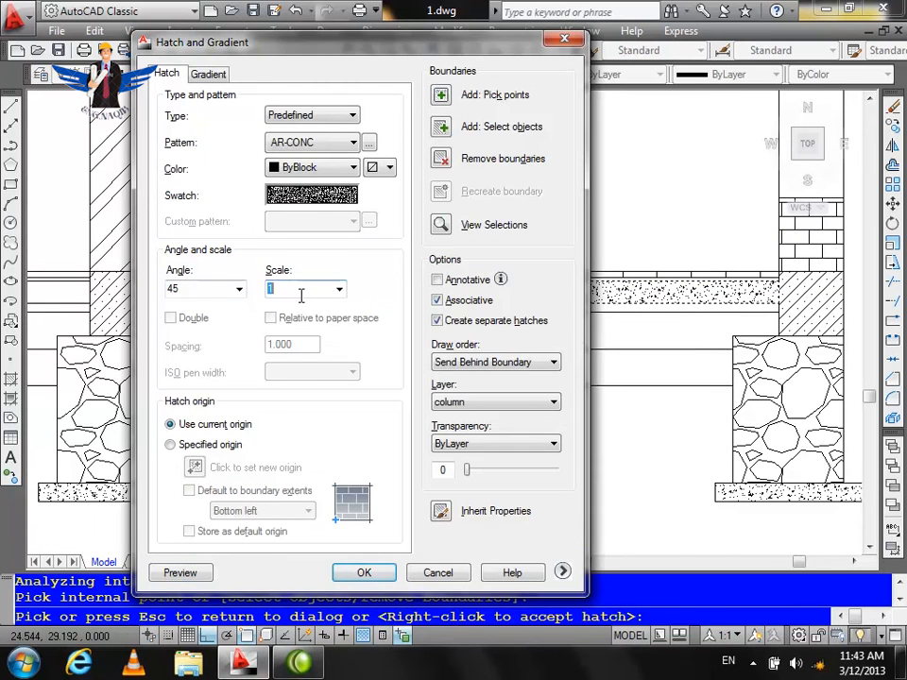
click(196, 576)
scroll(454, 283, down, 2)
key(Escape)
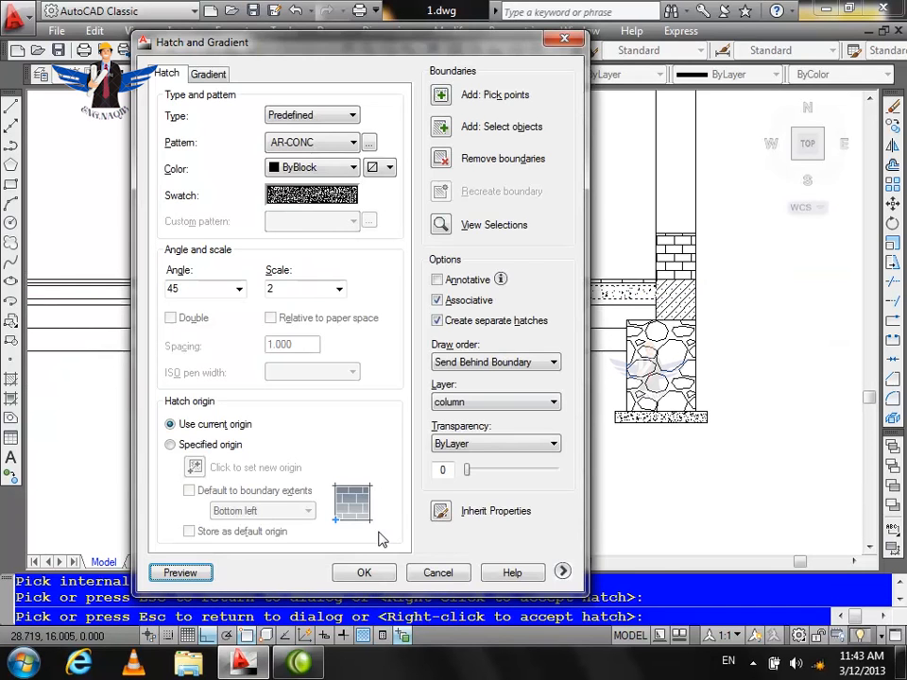
click(363, 572)
Set up a new hatch with the GRAVEL pattern for picking an internal point.
text(h)
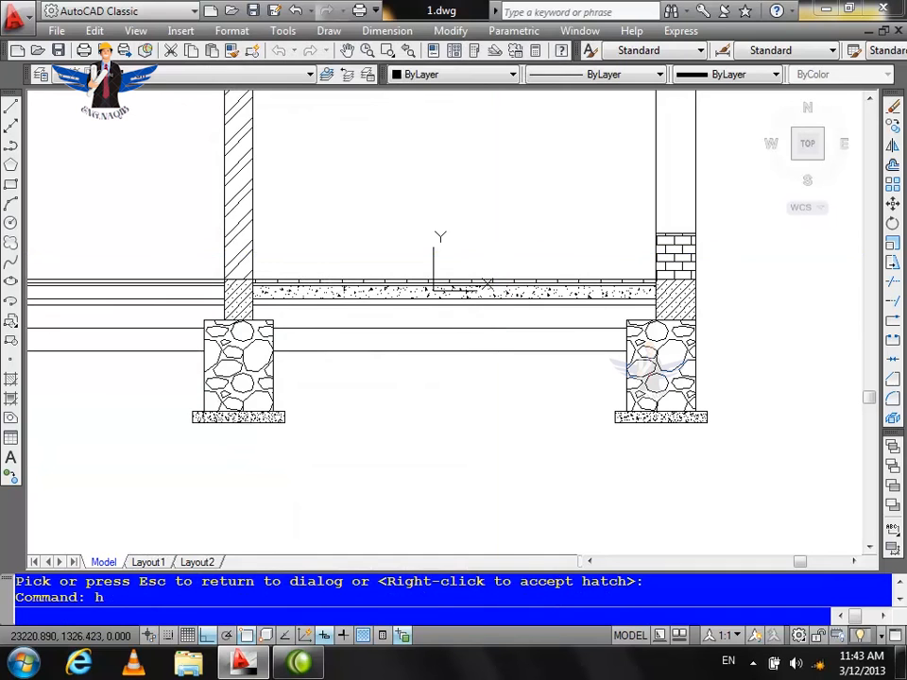
key(Return)
click(368, 144)
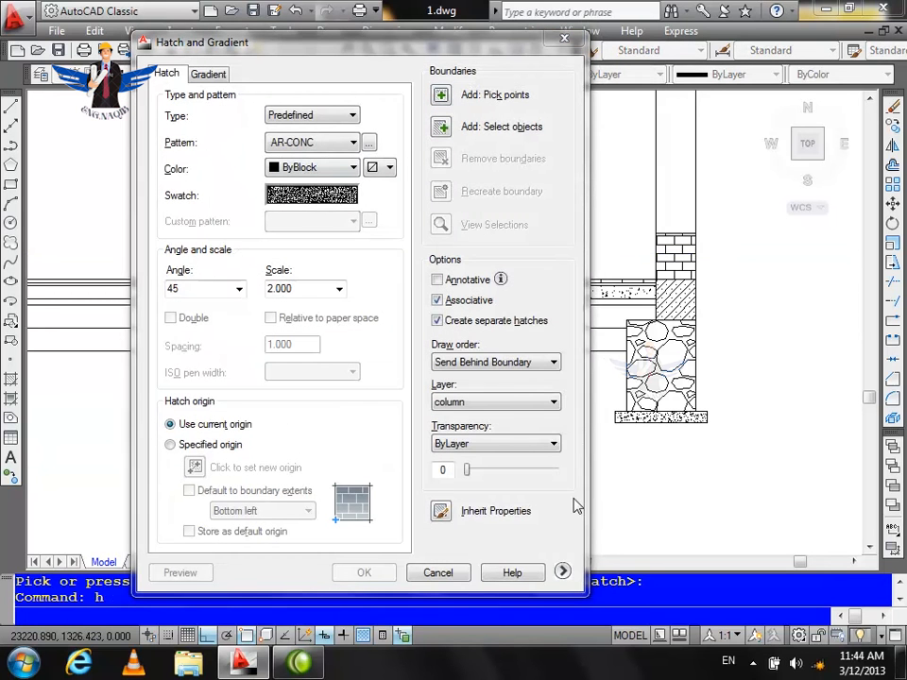
drag(753, 251, 741, 321)
click(694, 413)
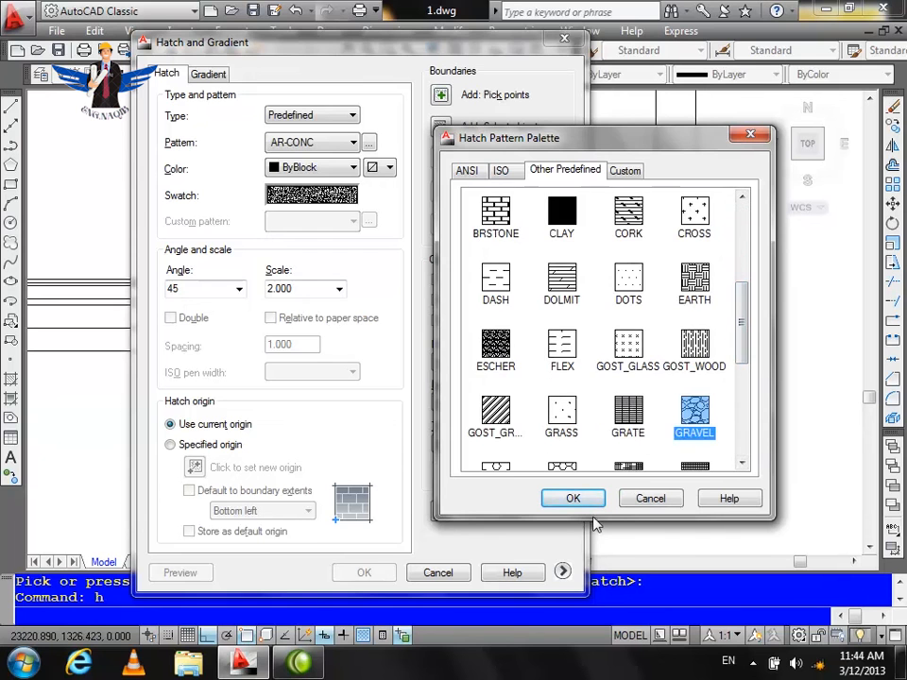
click(573, 498)
click(463, 94)
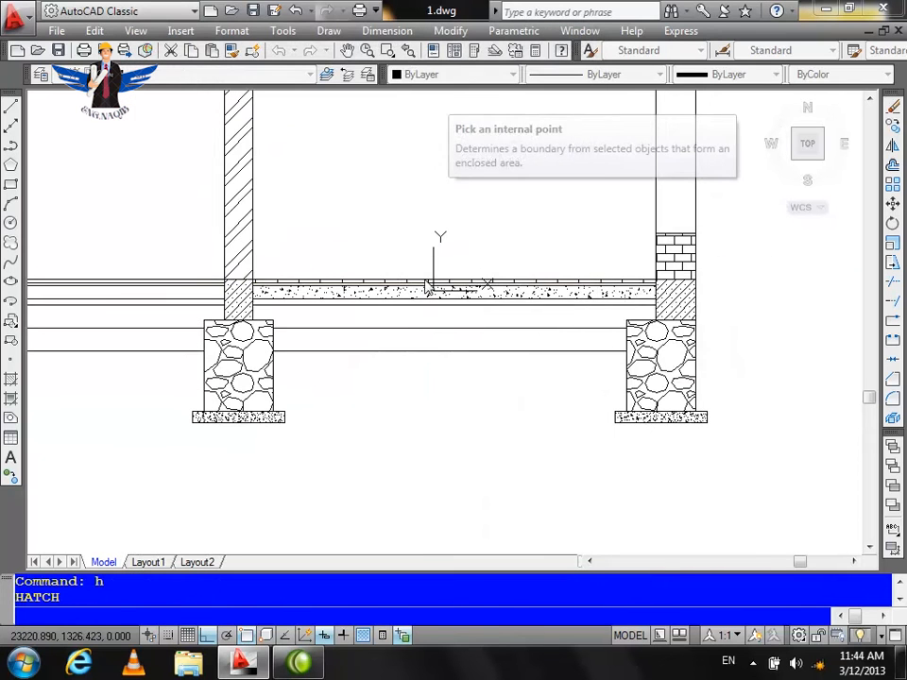
Apply the GRAVEL hatch at scale 2 to the thin layer directly under the concrete, discarding the wrongly picked layer below it.
click(420, 310)
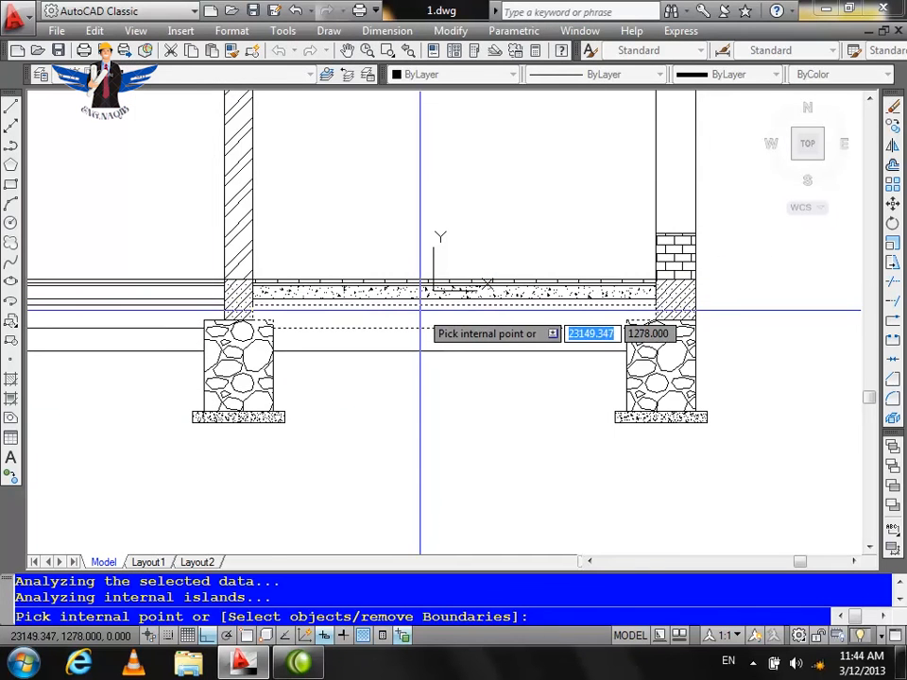
key(ctrl+z)
scroll(427, 295, up, 4)
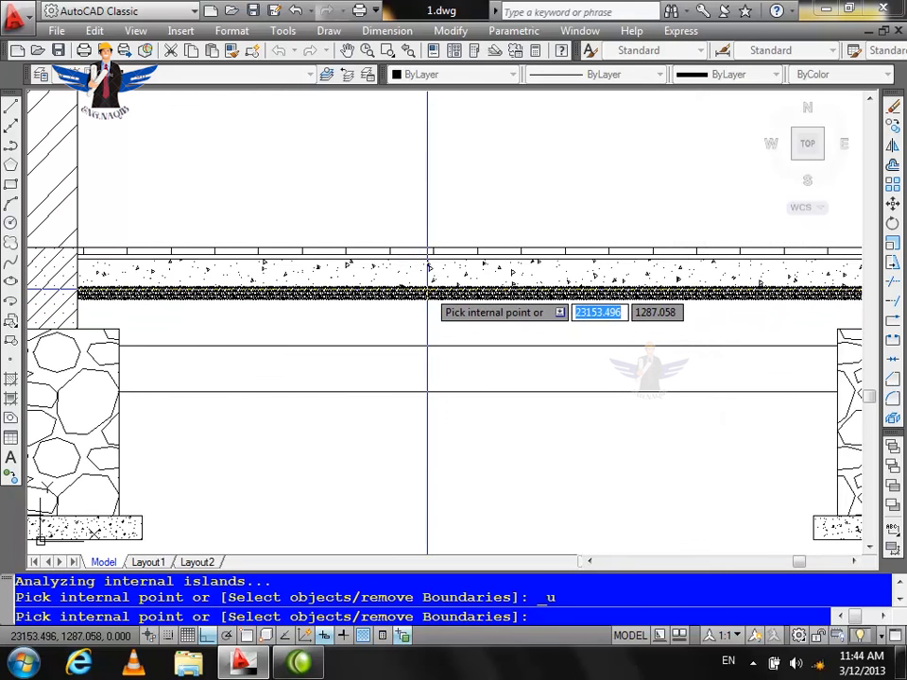
click(451, 368)
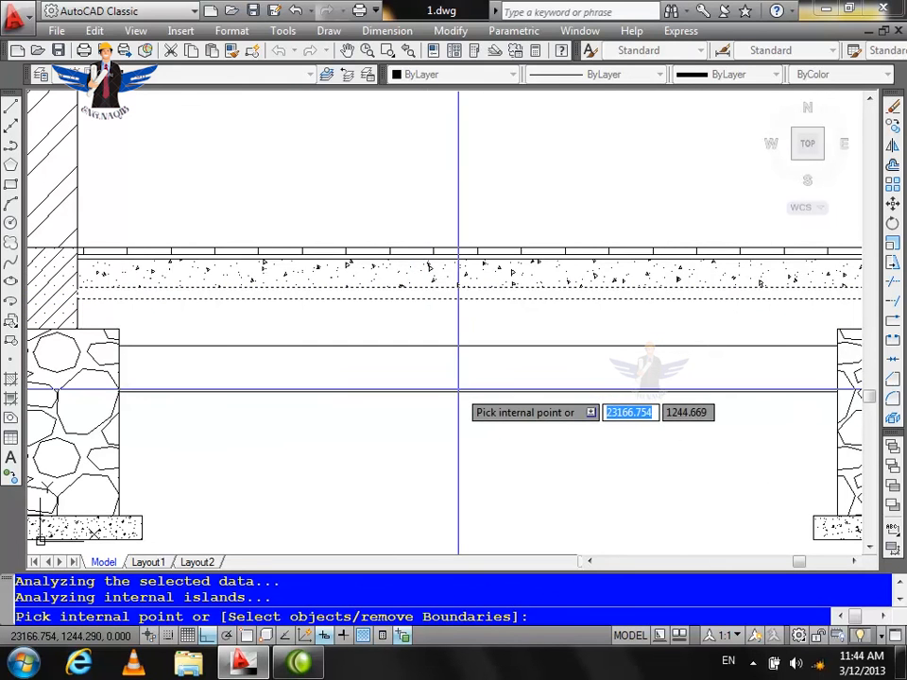
key(Return)
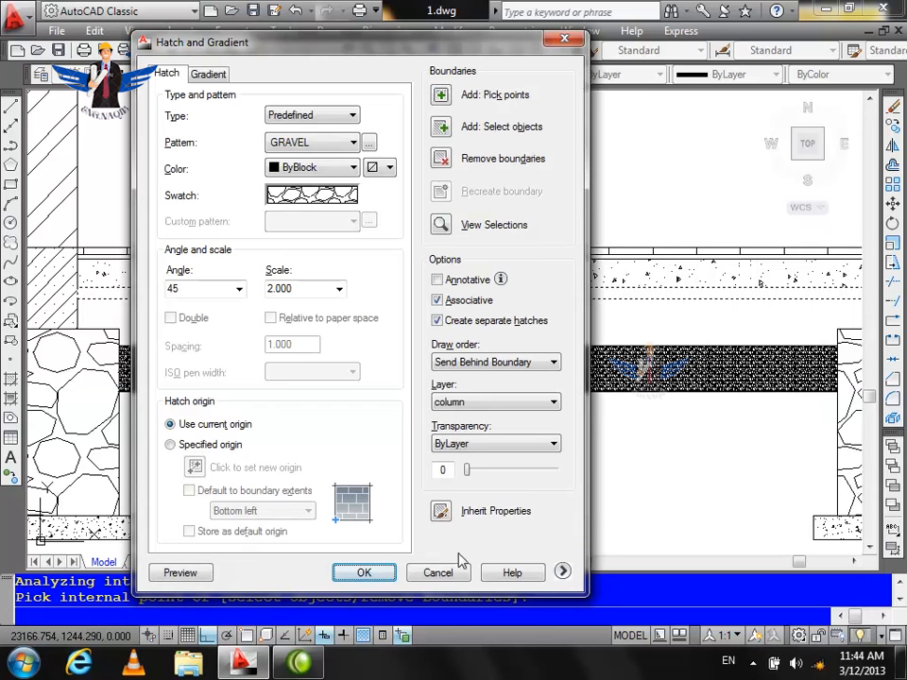
click(198, 575)
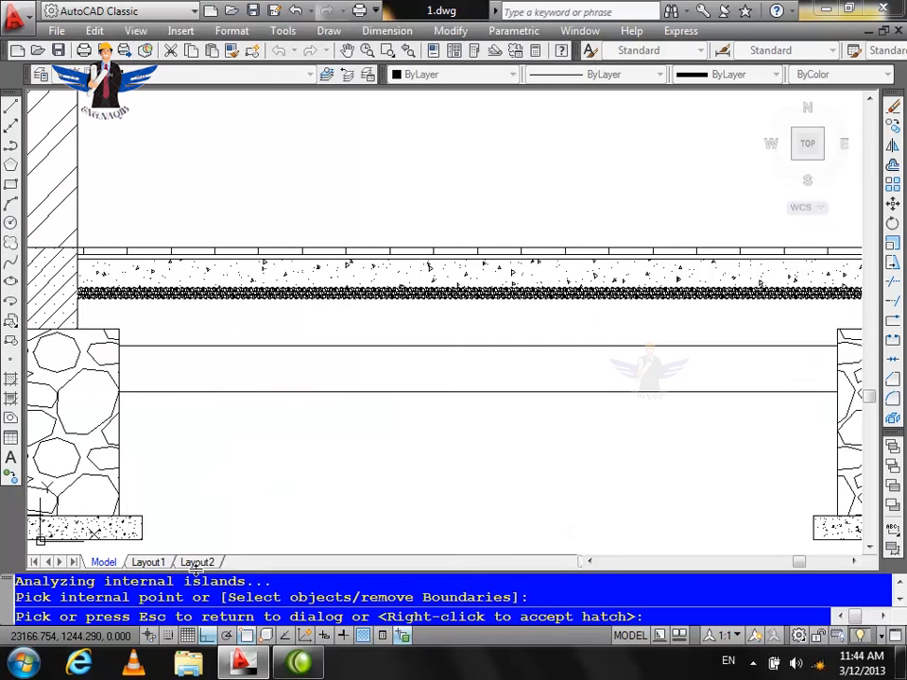
click(531, 485)
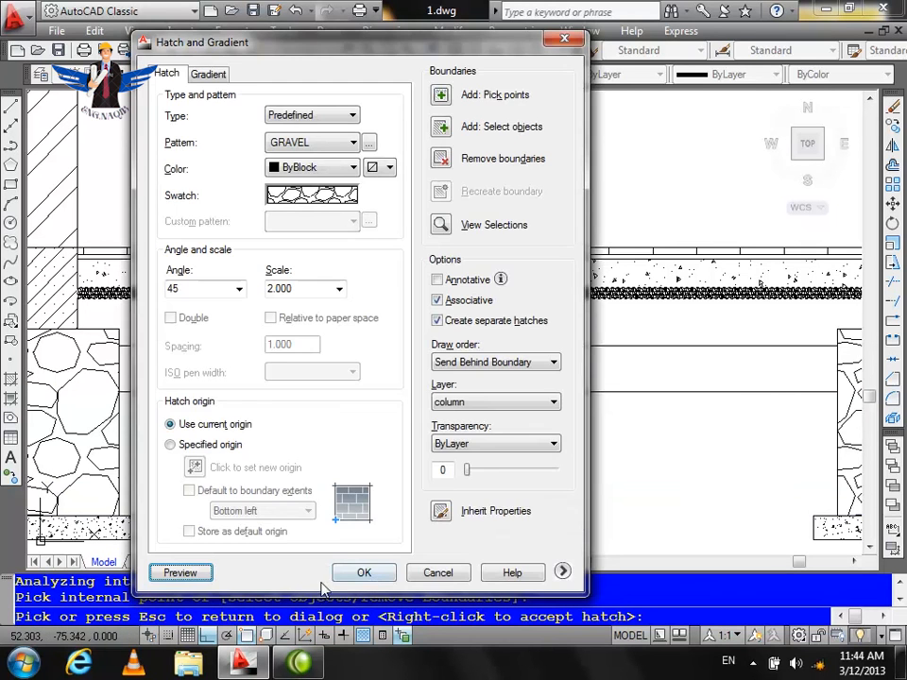
click(362, 573)
Pick the layer directly beneath the fine gravel for a new GRAVEL hatch and preview it at angle 0 and scale 20.
scroll(472, 336, up, 3)
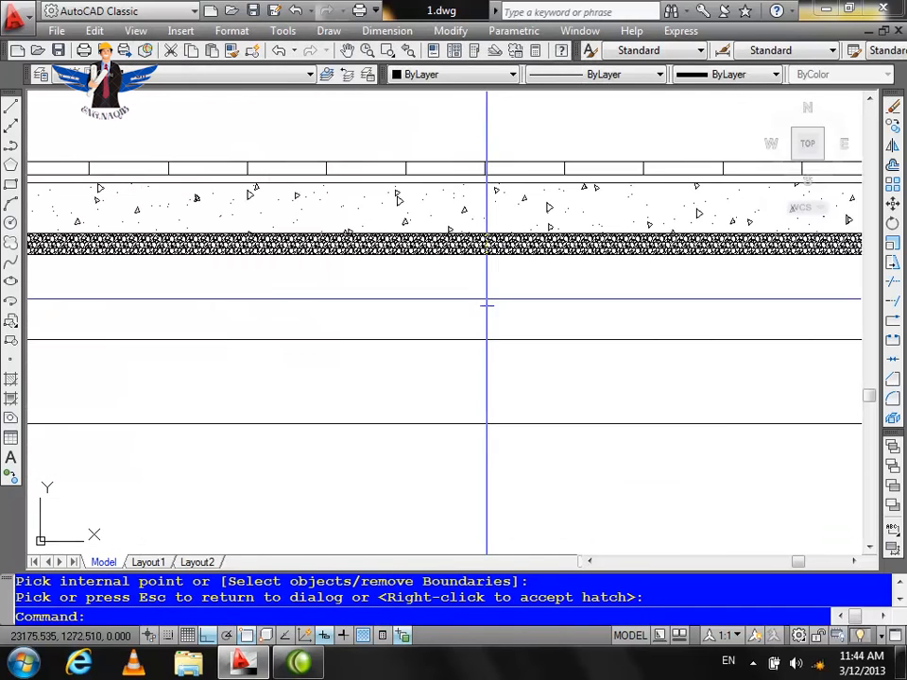
scroll(486, 304, down, 3)
key(Return)
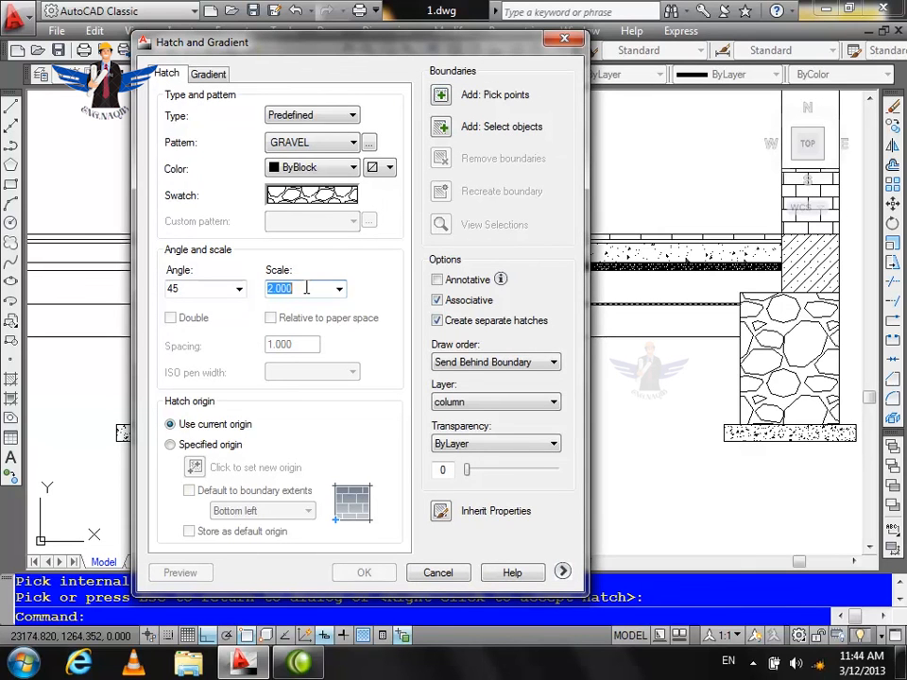
click(440, 94)
click(428, 317)
key(Return)
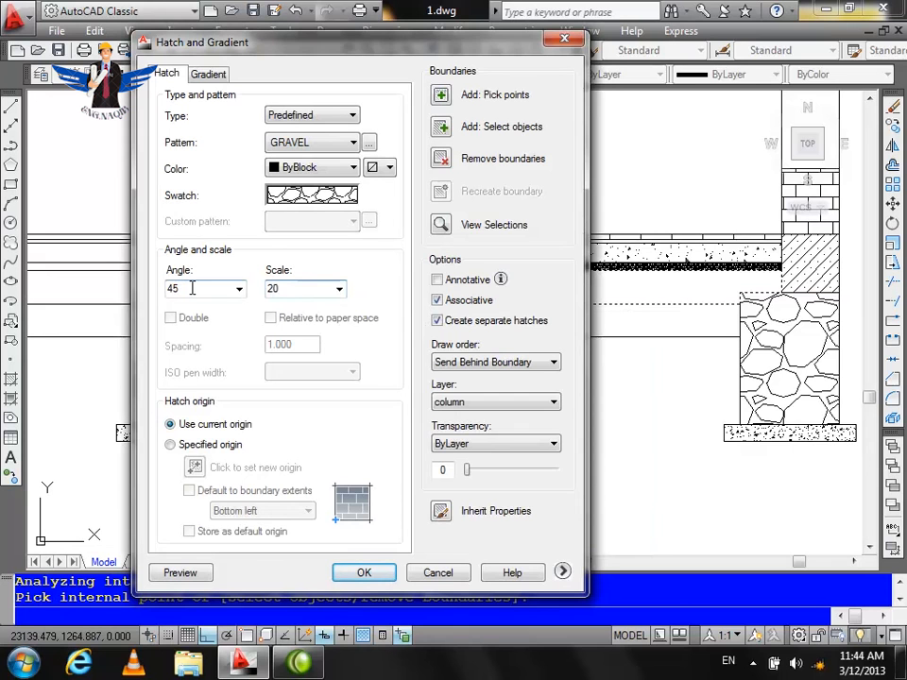
click(181, 574)
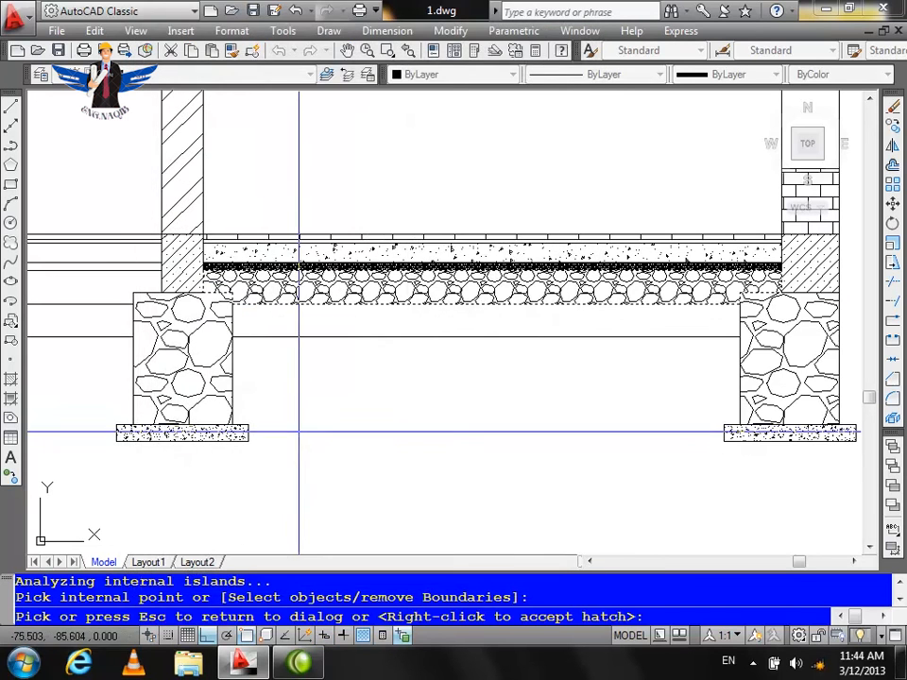
key(Escape)
Set this GRAVEL hatch's scale to 30, preview it and apply it.
double_click(301, 290)
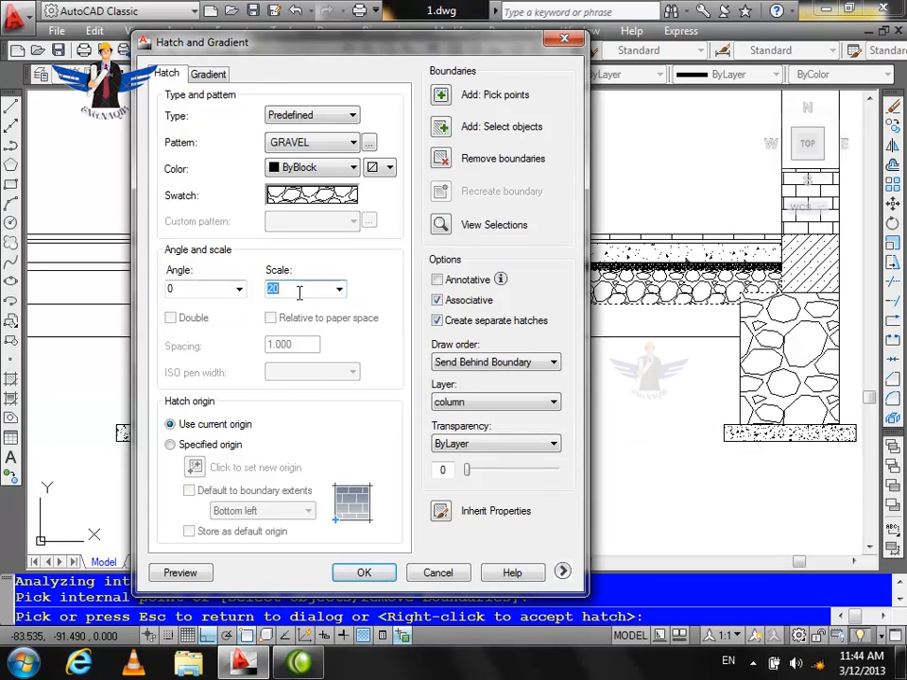
click(175, 575)
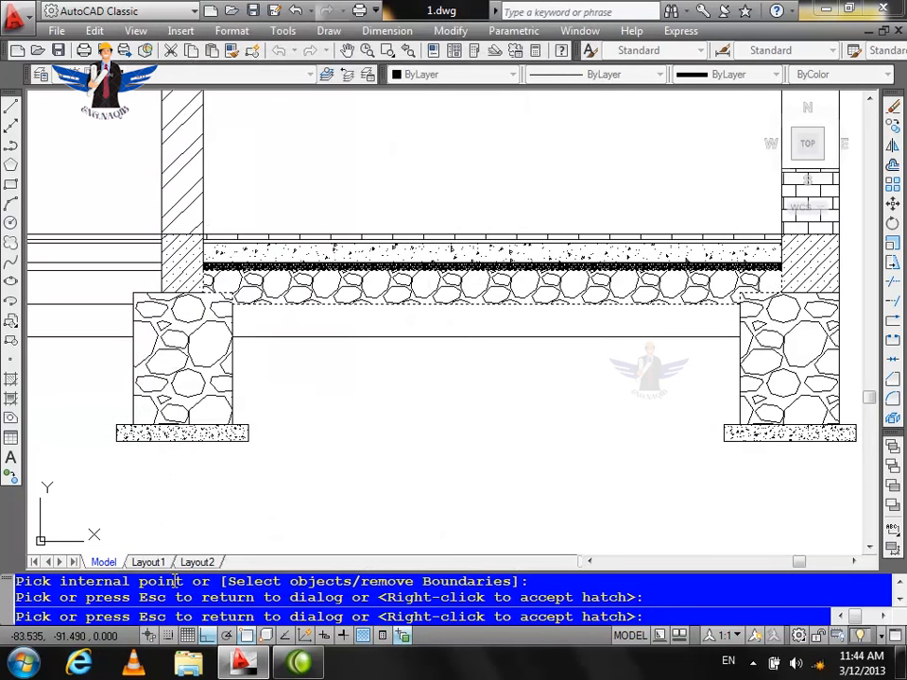
key(Escape)
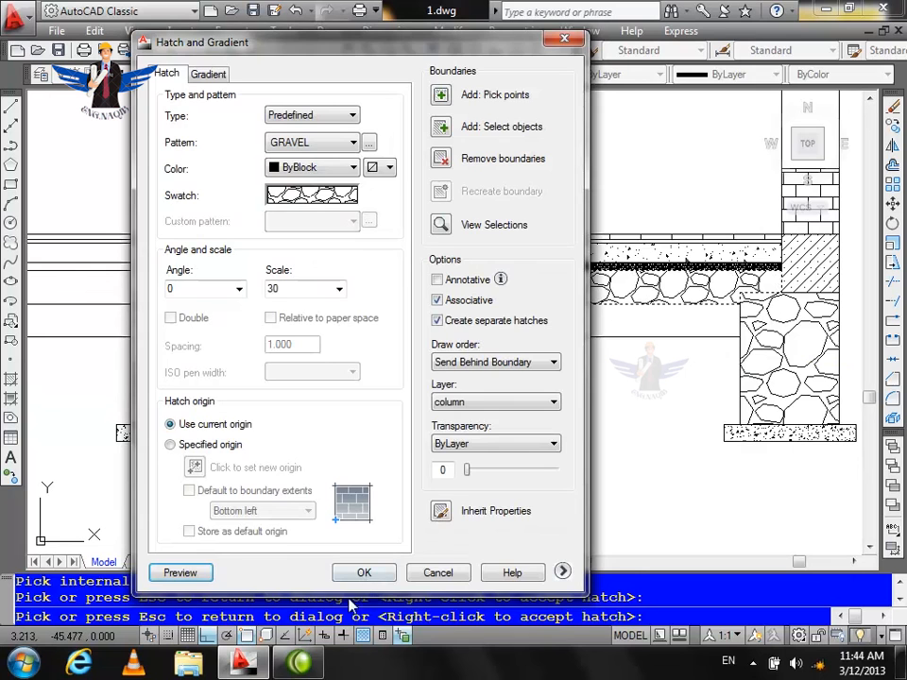
click(363, 572)
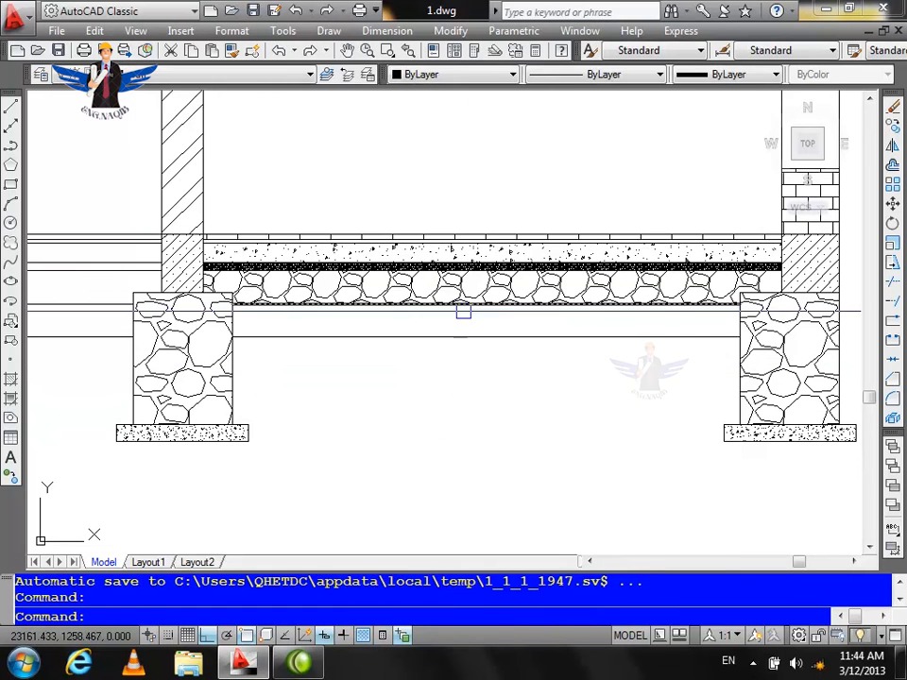
Fill the layer beneath the coarse gravel, between the middle and right-end foundations, with a SOLID hatch.
key(Return)
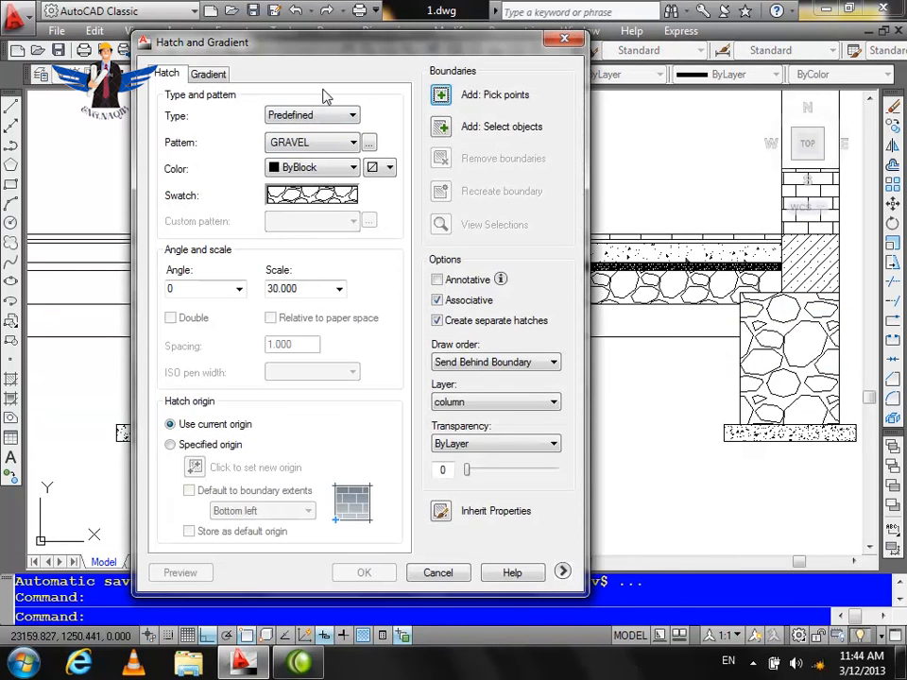
click(368, 141)
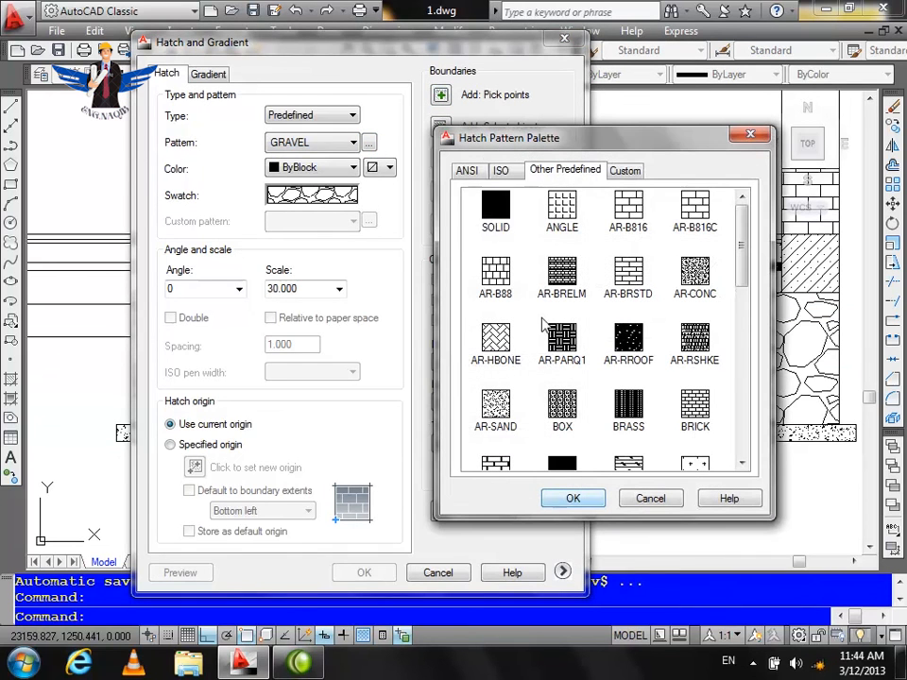
click(572, 498)
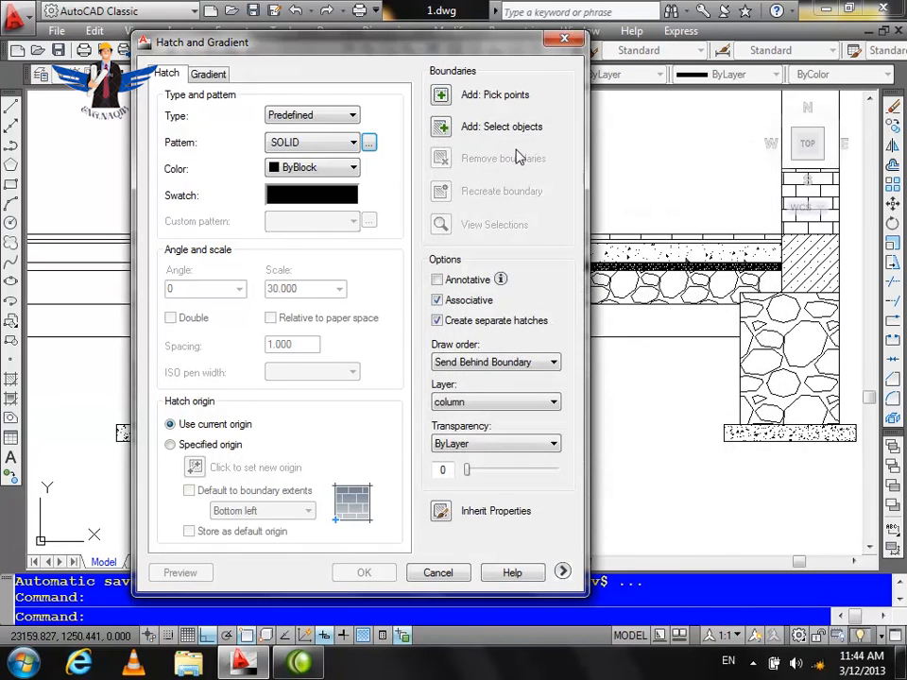
click(439, 97)
click(430, 331)
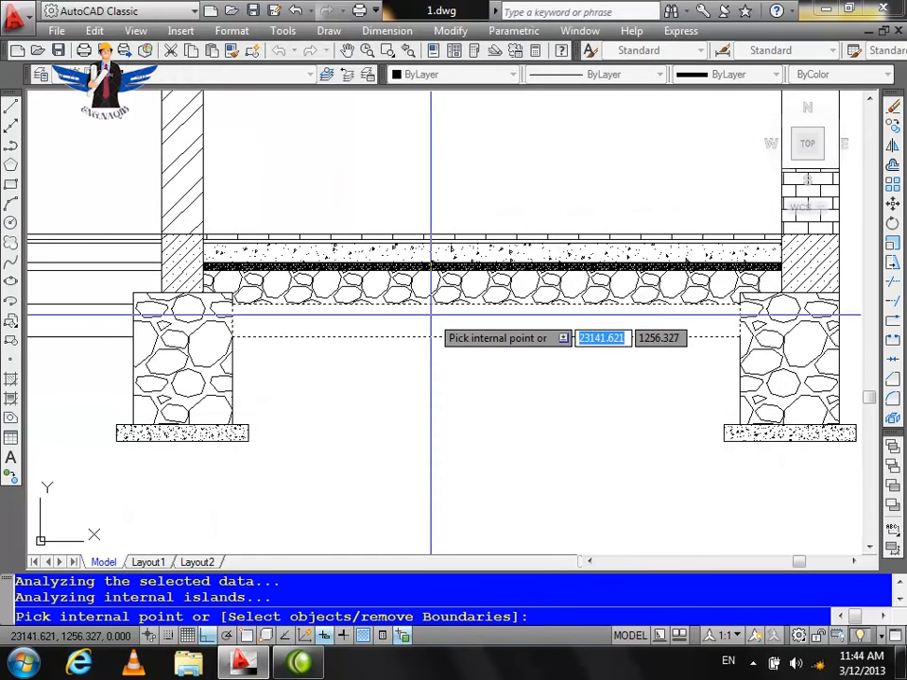
key(Return)
click(362, 572)
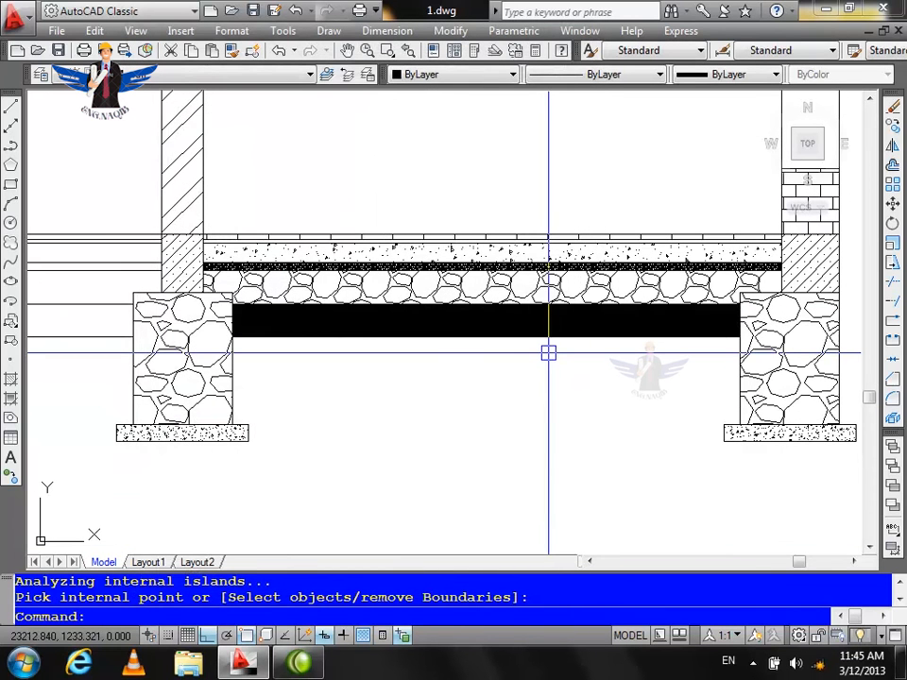
Offset the bottom line of the solid-filled layer 10 units downward.
text(o)
key(Return)
text(10)
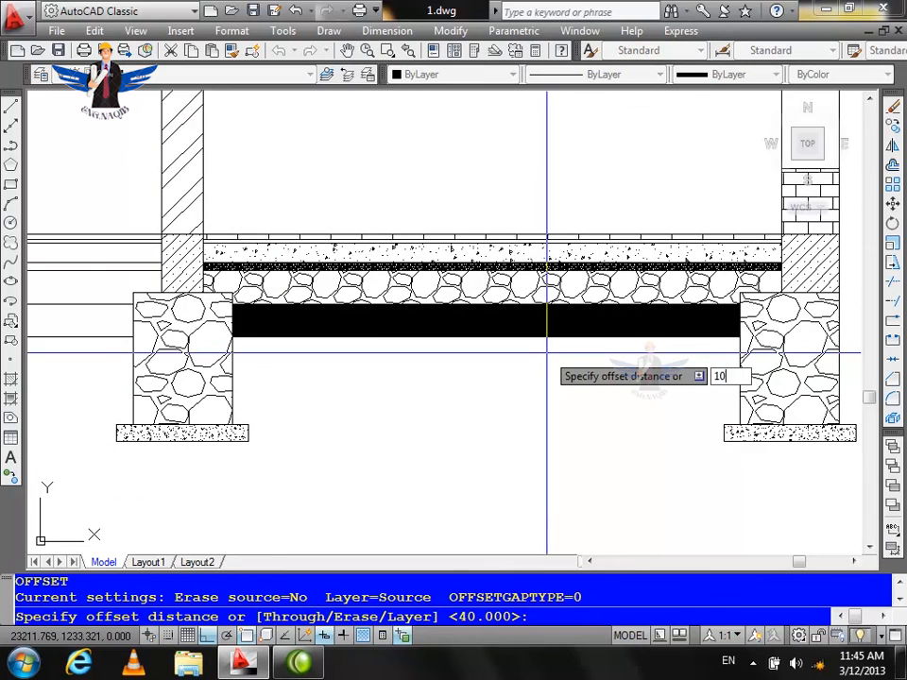
key(Return)
click(502, 340)
click(520, 408)
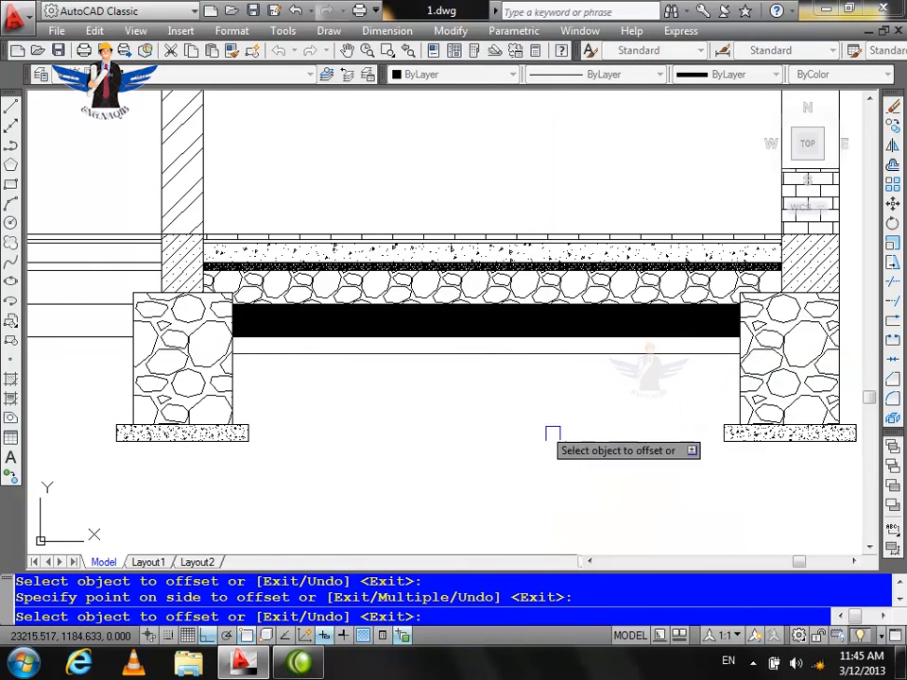
Offset the bottom line of the right-end footing 10 units downward and finish the offset.
scroll(784, 463, up, 2)
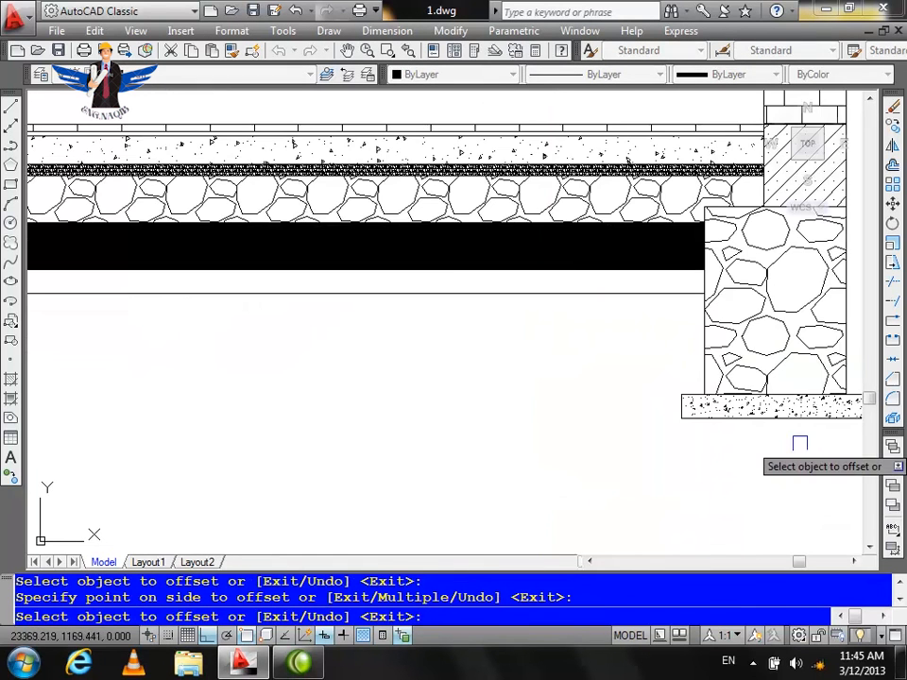
click(797, 425)
click(784, 470)
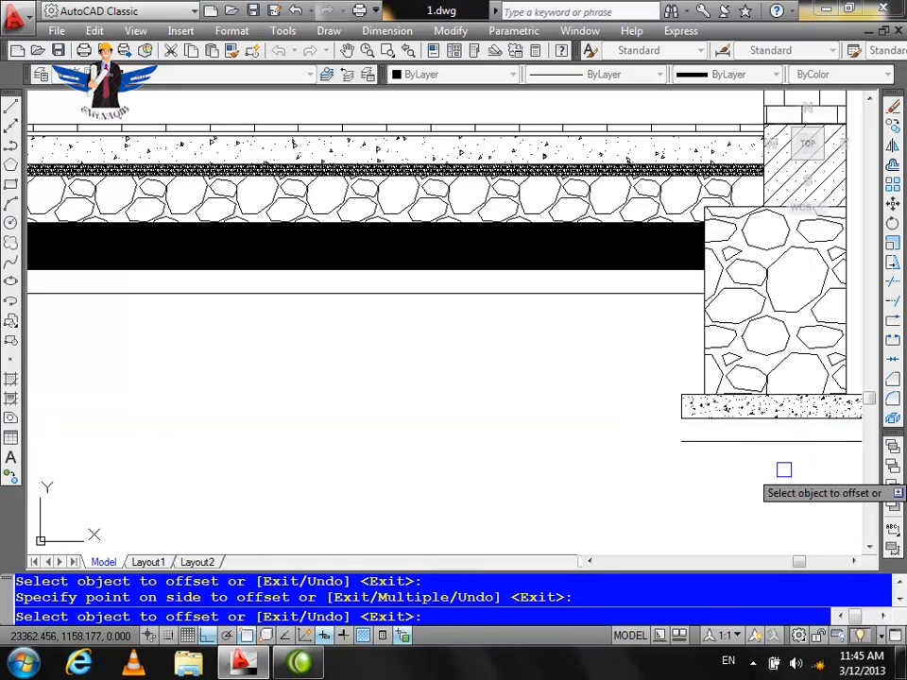
key(Escape)
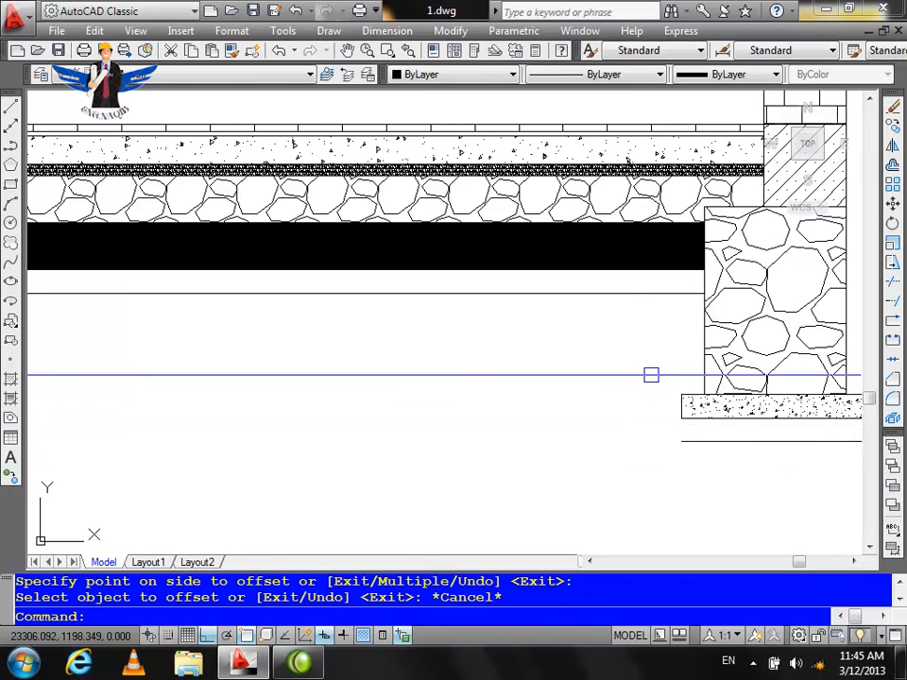
Set up a new hatch with the EARTH pattern.
text(h)
key(Return)
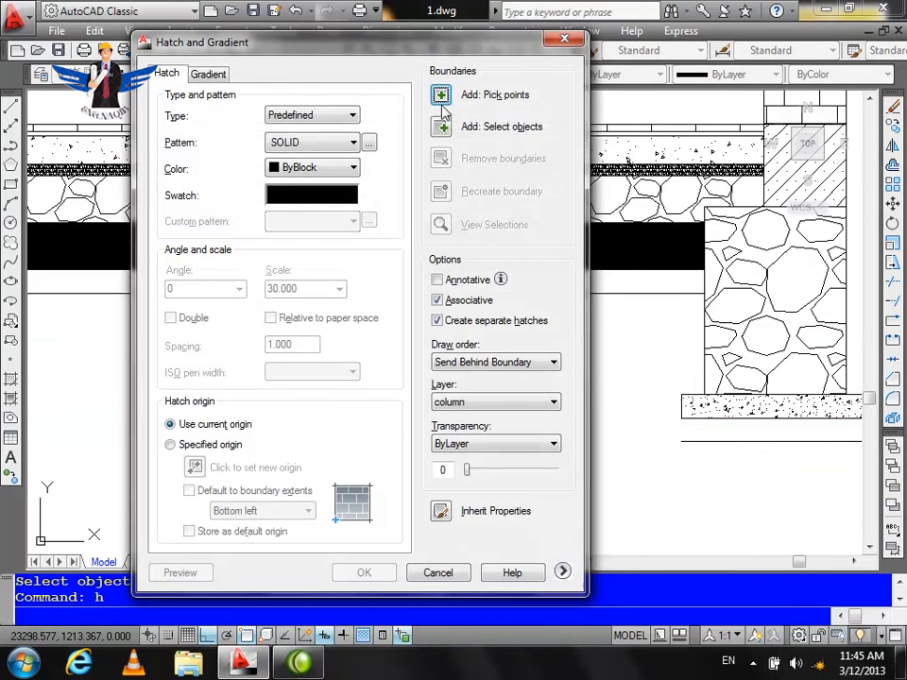
click(369, 142)
mouse_move(740, 276)
mouse_down()
mouse_move(745, 361)
mouse_move(745, 345)
mouse_up()
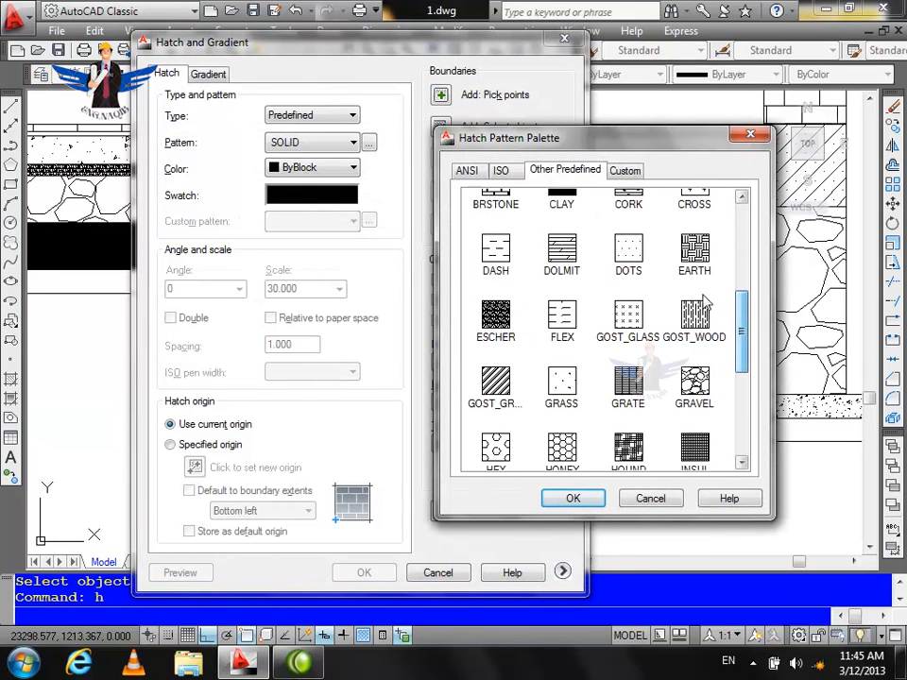
click(699, 254)
click(578, 499)
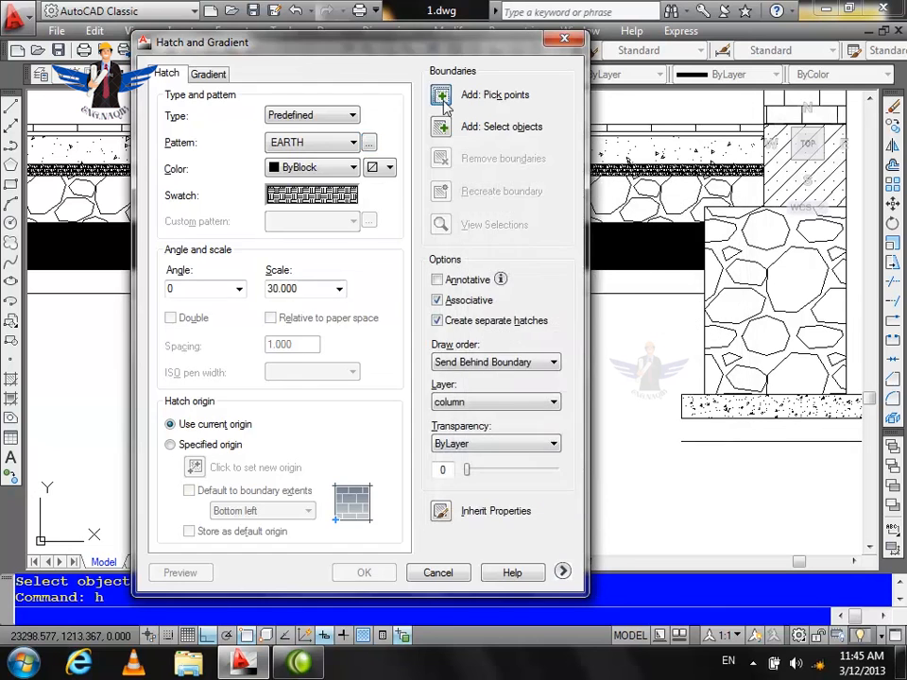
Pick the narrow strip below the solid-filled layer and preview its EARTH hatch at angle 0 and scale 30.
click(440, 94)
click(437, 280)
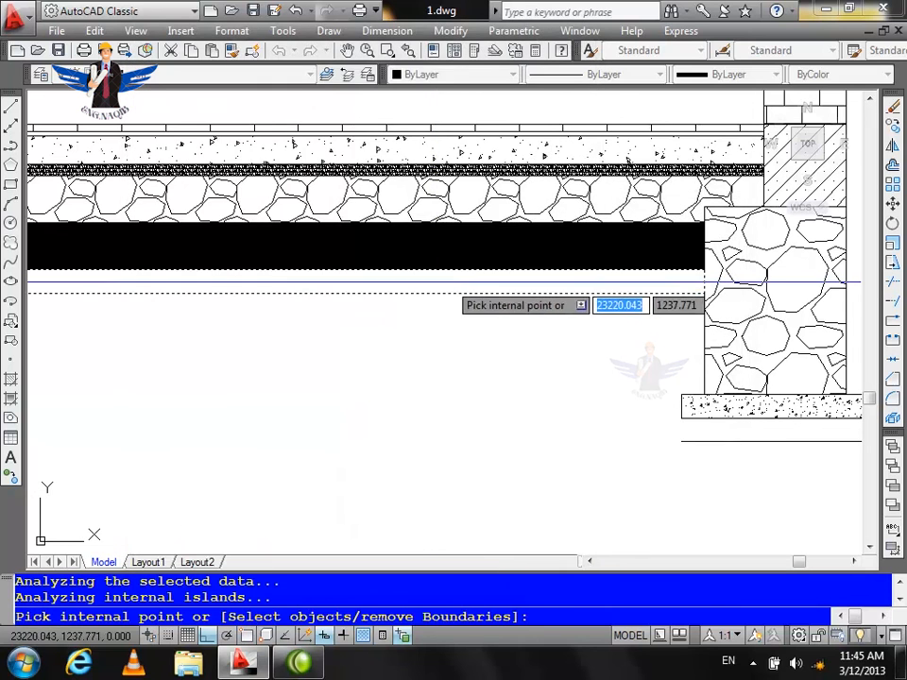
key(Return)
click(189, 570)
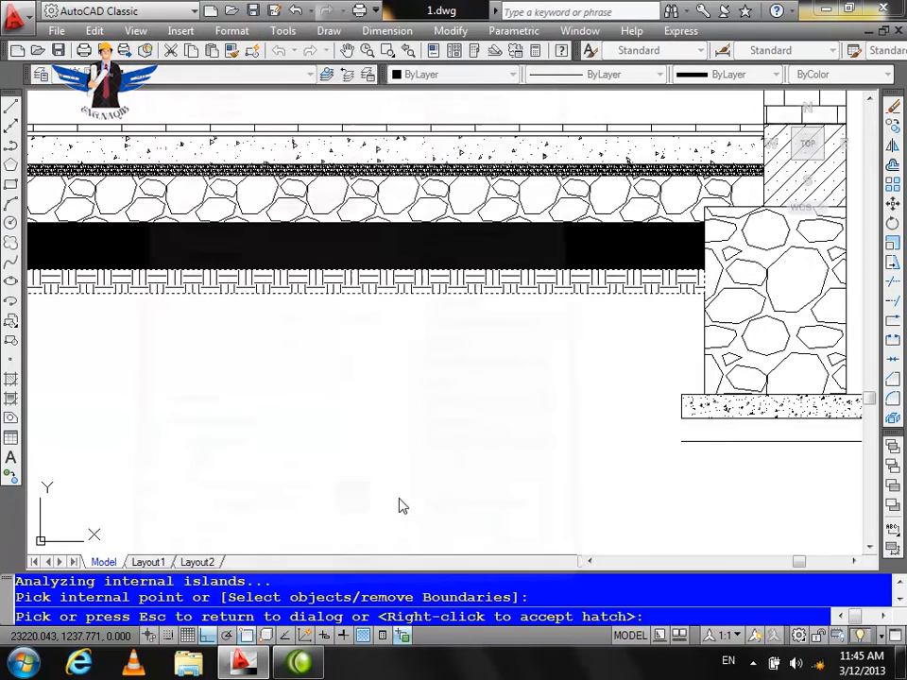
scroll(460, 388, down, 4)
scroll(454, 389, up, 3)
key(Escape)
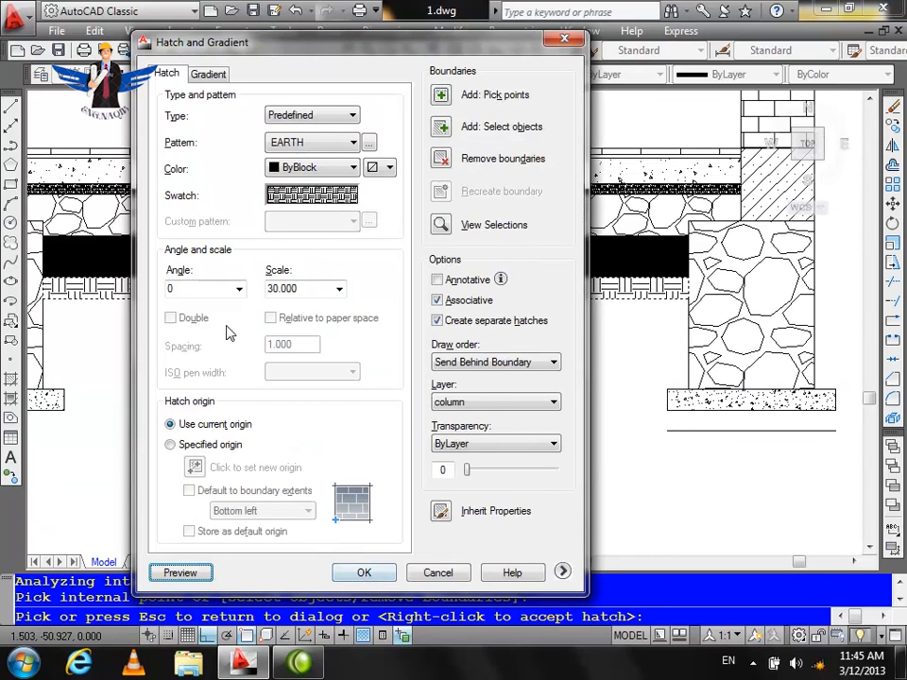
Rotate the EARTH pattern so it runs diagonally, preview it and apply the hatch to the strip.
click(180, 571)
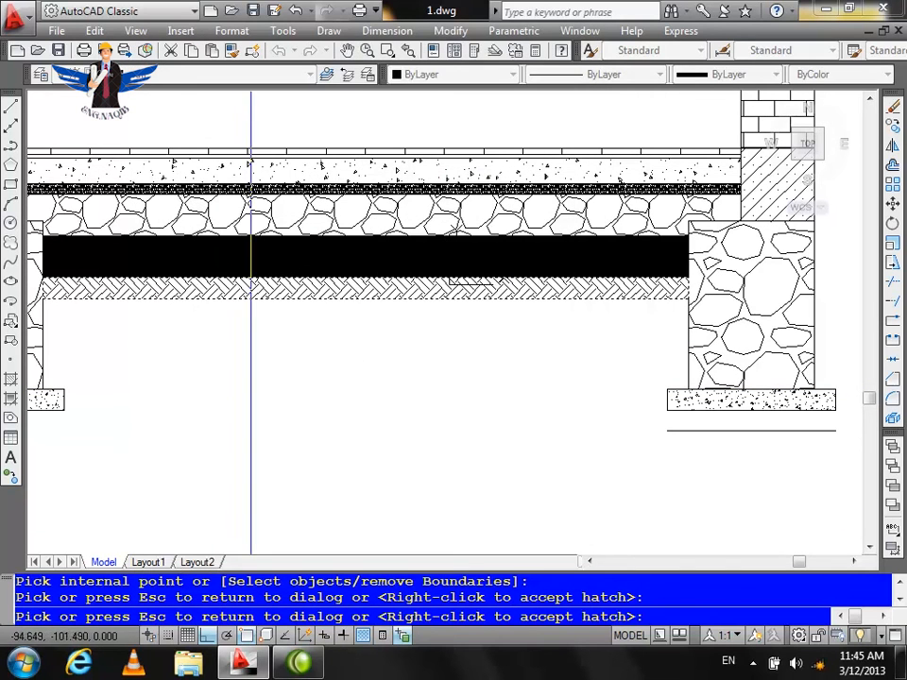
scroll(373, 404, down, 2)
key(Escape)
click(363, 573)
Erase the line along the bottom of the EARTH-hatched strip, keeping the hatch.
scroll(394, 370, up, 5)
click(394, 370)
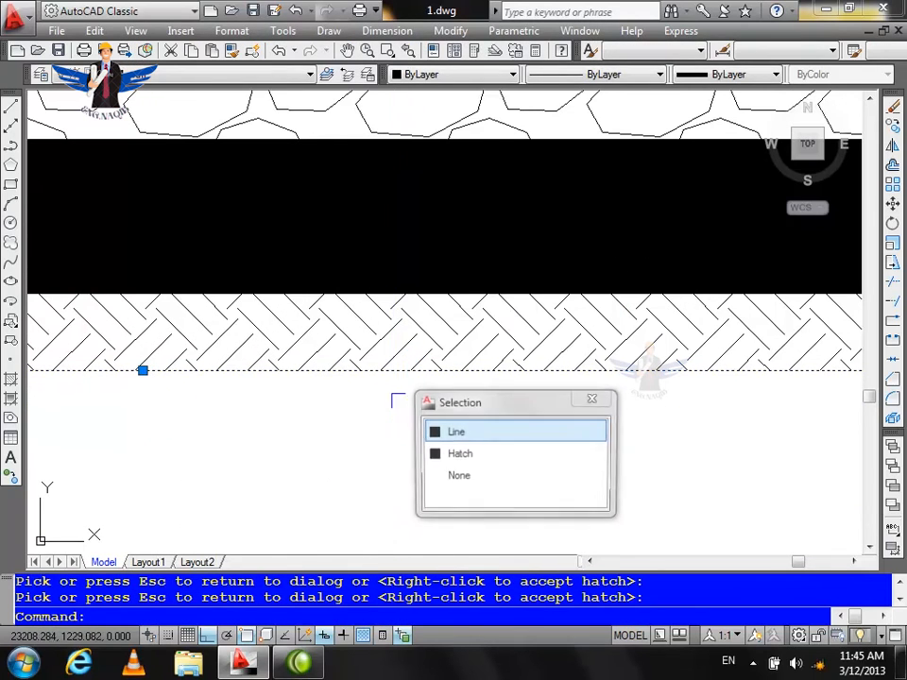
key(Delete)
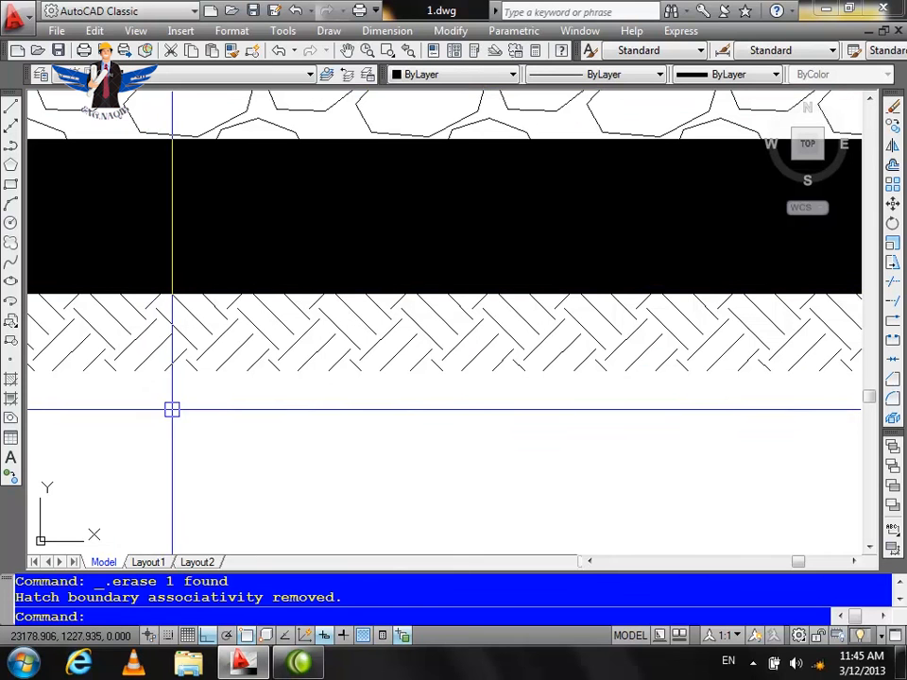
Turn on the lineweight display to check the floor layers' line thicknesses, and turn it off again.
click(343, 634)
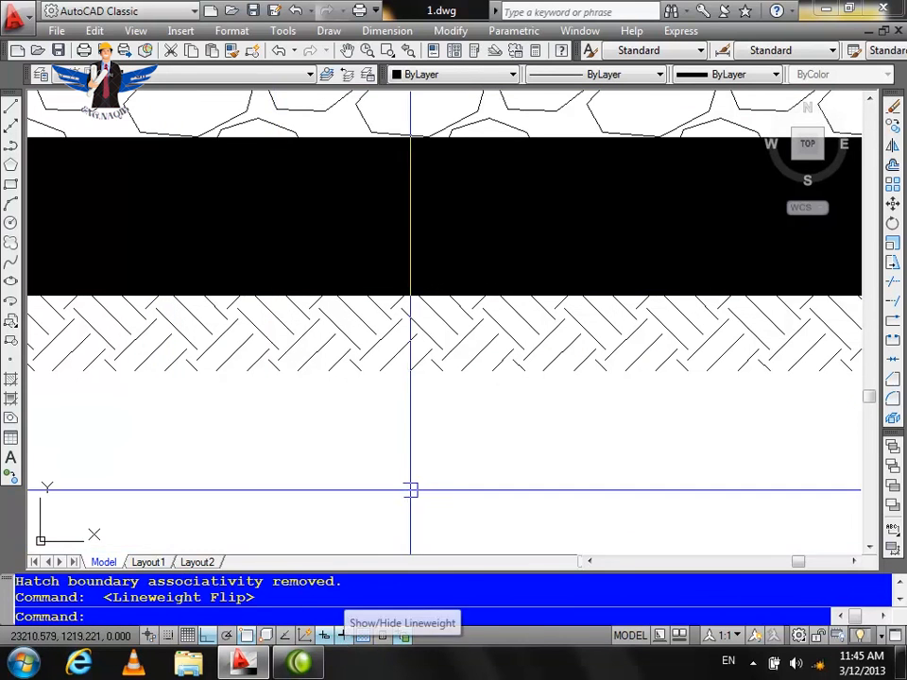
scroll(414, 470, down, 4)
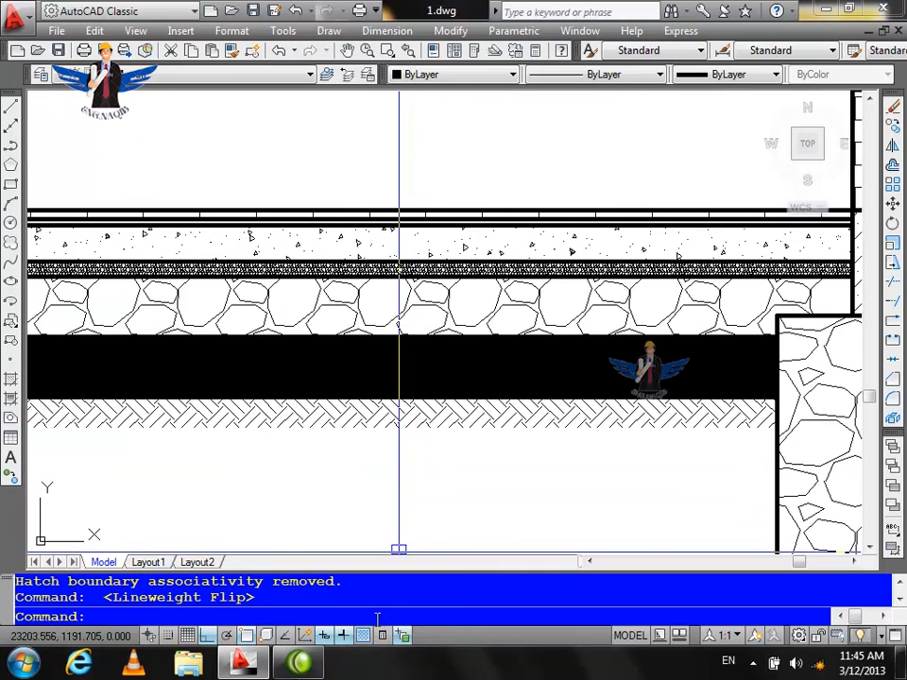
click(344, 635)
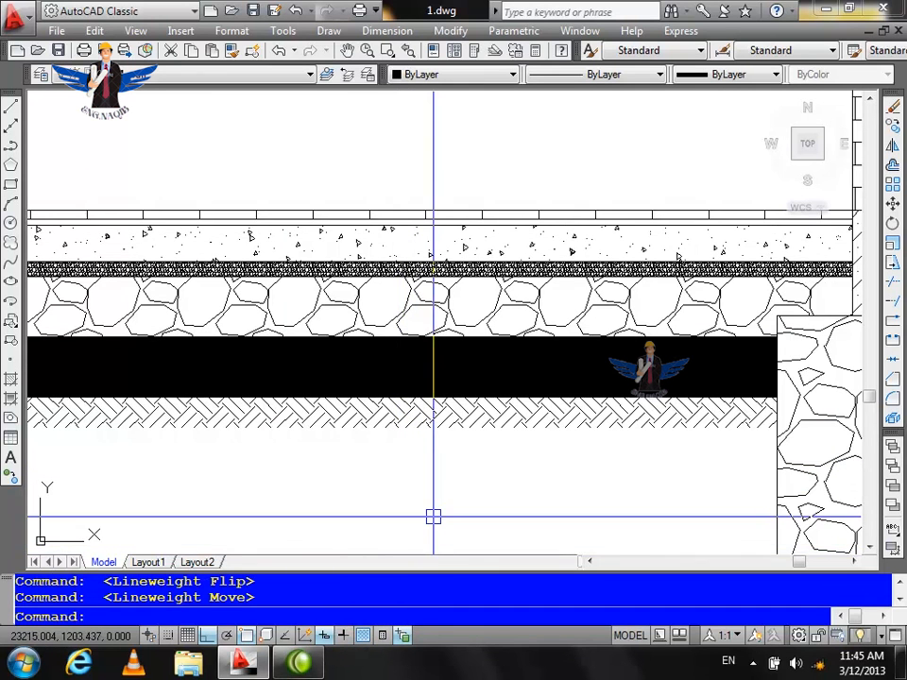
Erase the loose offset line below the right-end footing.
scroll(432, 516, down, 3)
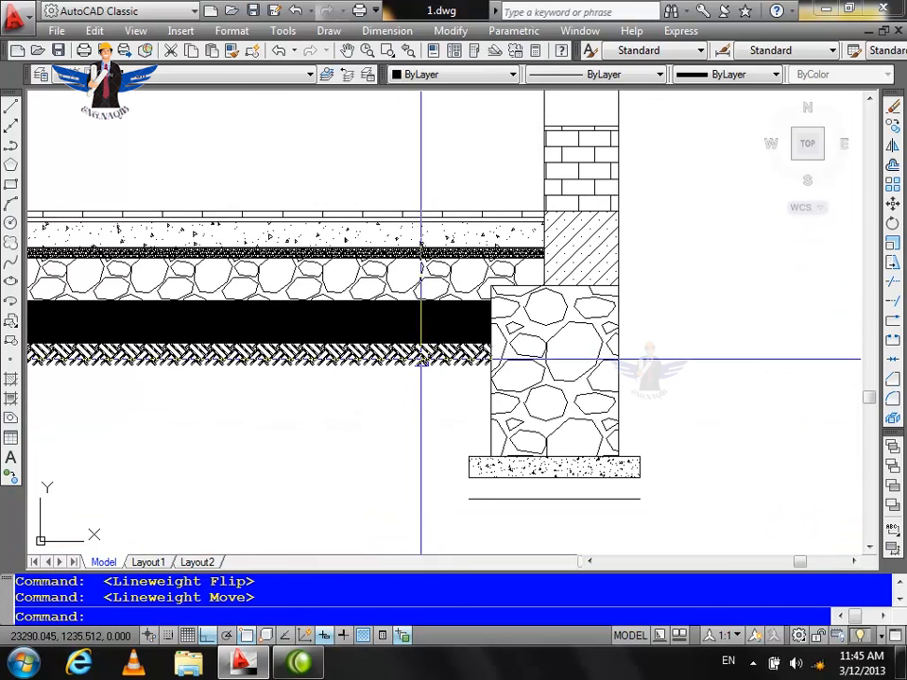
scroll(406, 363, down, 2)
scroll(234, 387, up, 3)
scroll(386, 407, down, 2)
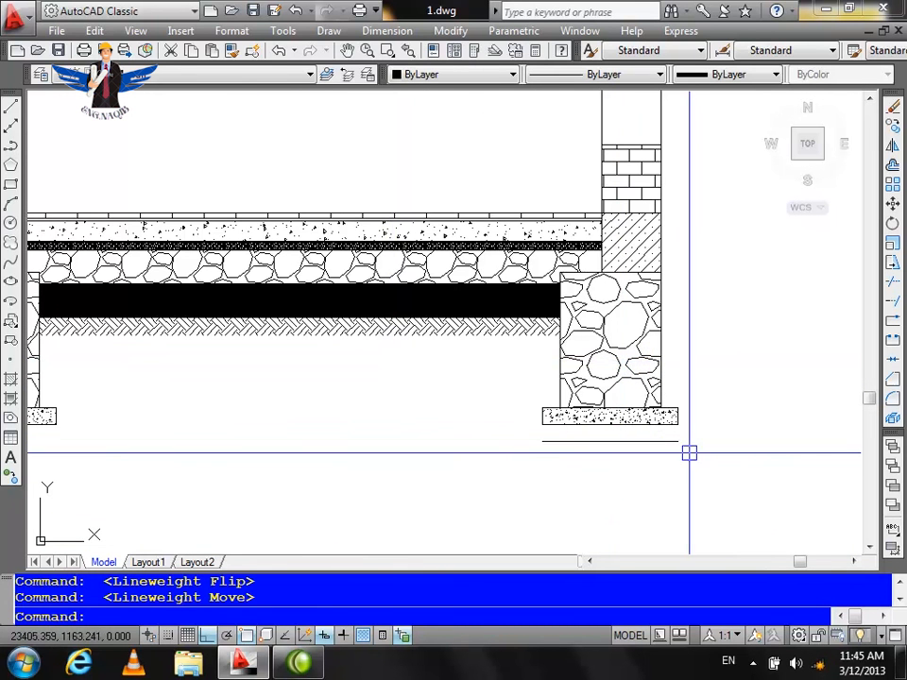
click(607, 441)
key(Delete)
Draw a wavy fit-point spline with ortho off beneath the section, from the stair-end footing's outer corner to just past the opposite end footing.
scroll(825, 369, down, 5)
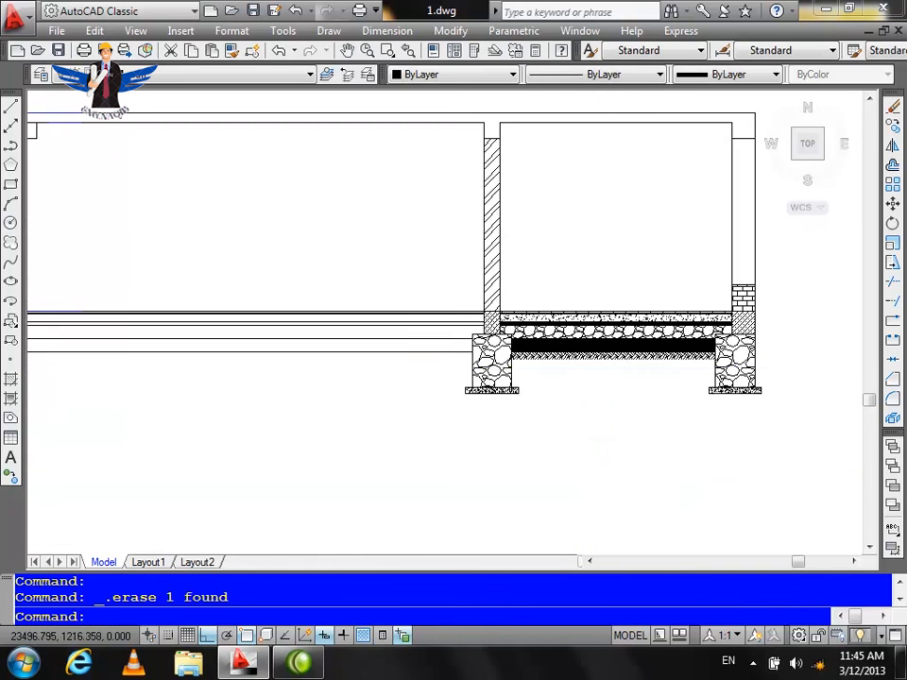
scroll(486, 406, up, 2)
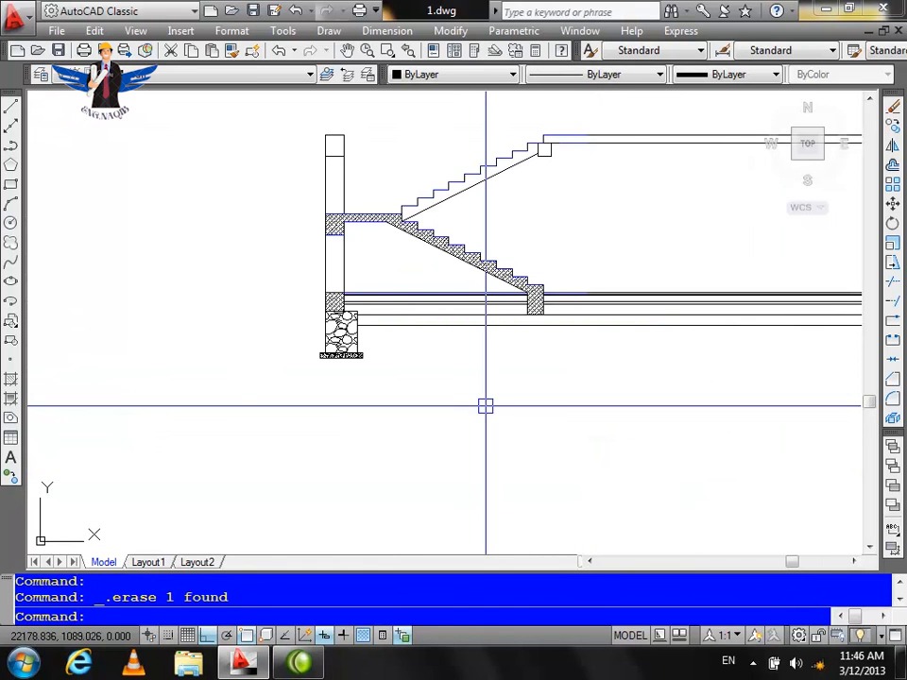
key(Return)
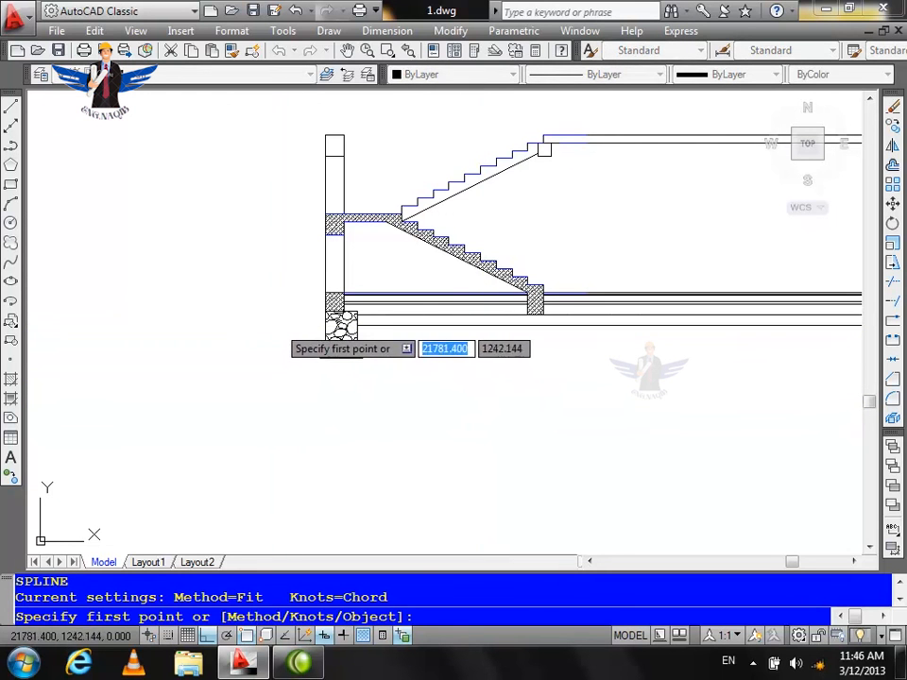
click(320, 356)
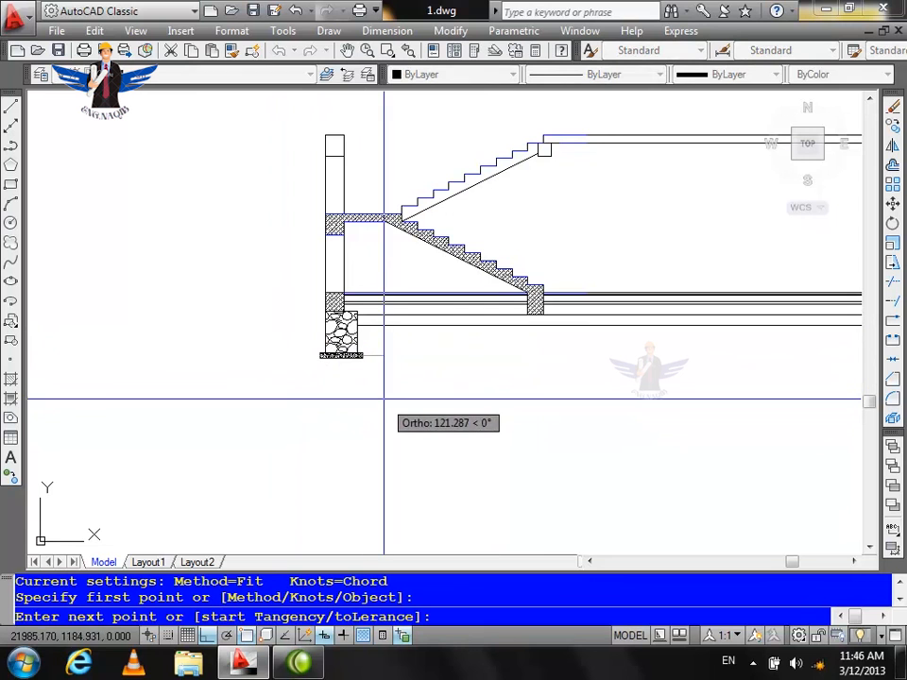
key(F8)
click(387, 401)
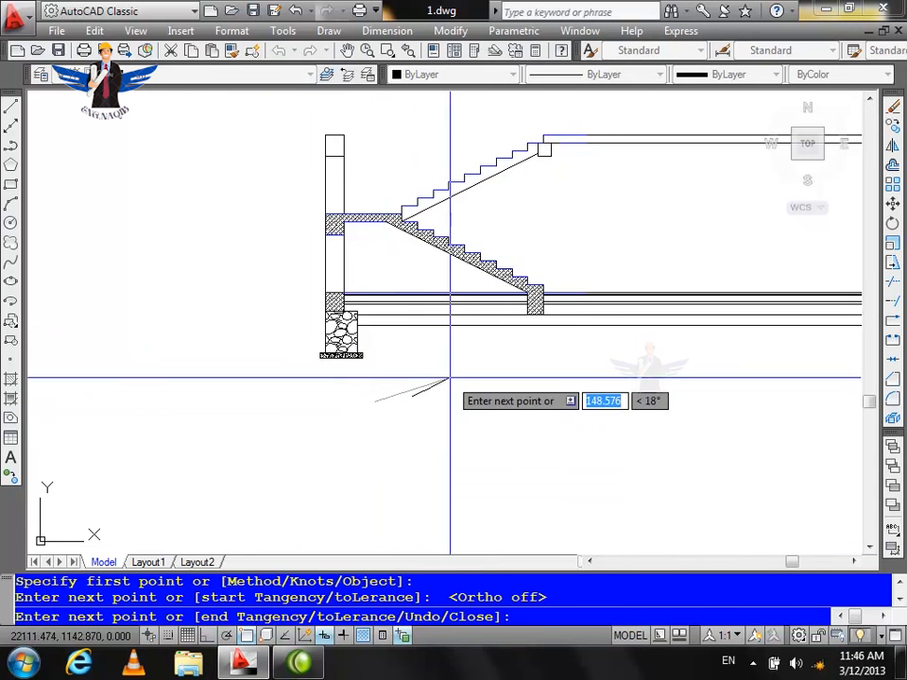
click(502, 351)
scroll(349, 387, down, 4)
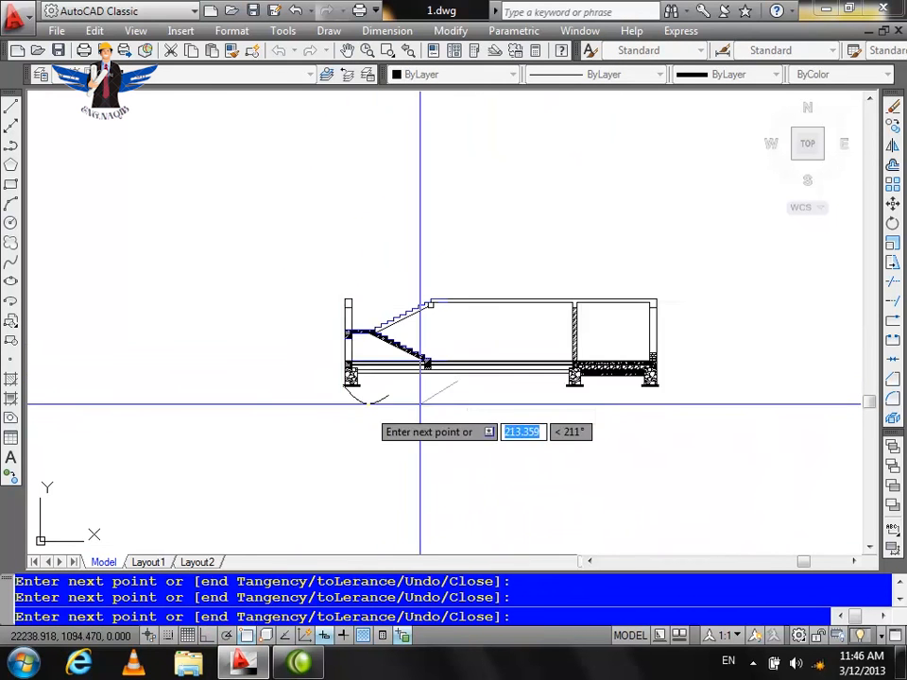
scroll(567, 396, up, 3)
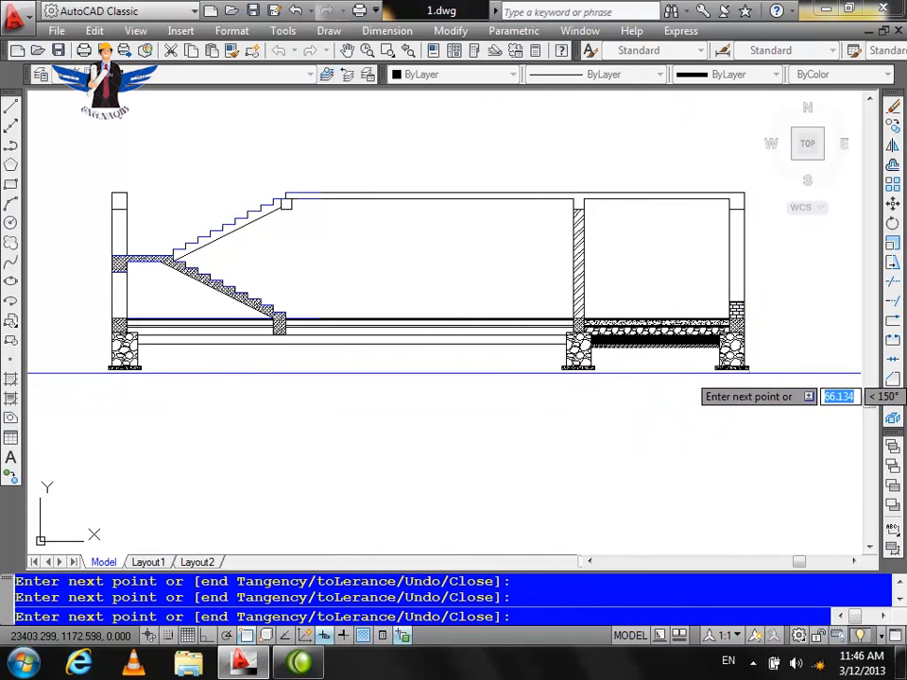
click(773, 383)
key(Return)
key(Escape)
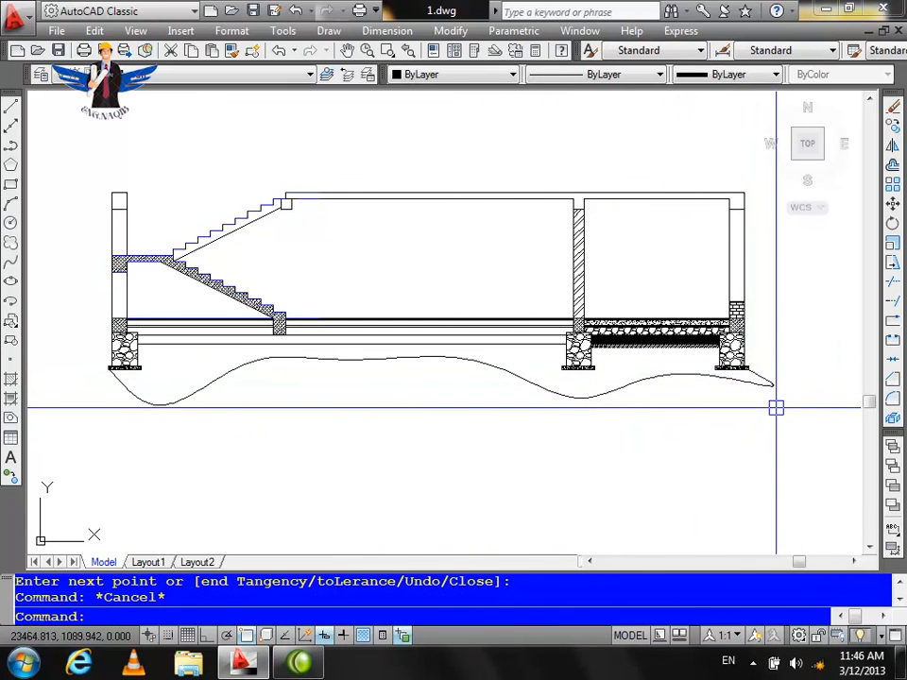
Hatch the ground area between the building and the spline, inheriting the existing EARTH hatch's properties with scale 30 and angle 45.
text(h)
key(Return)
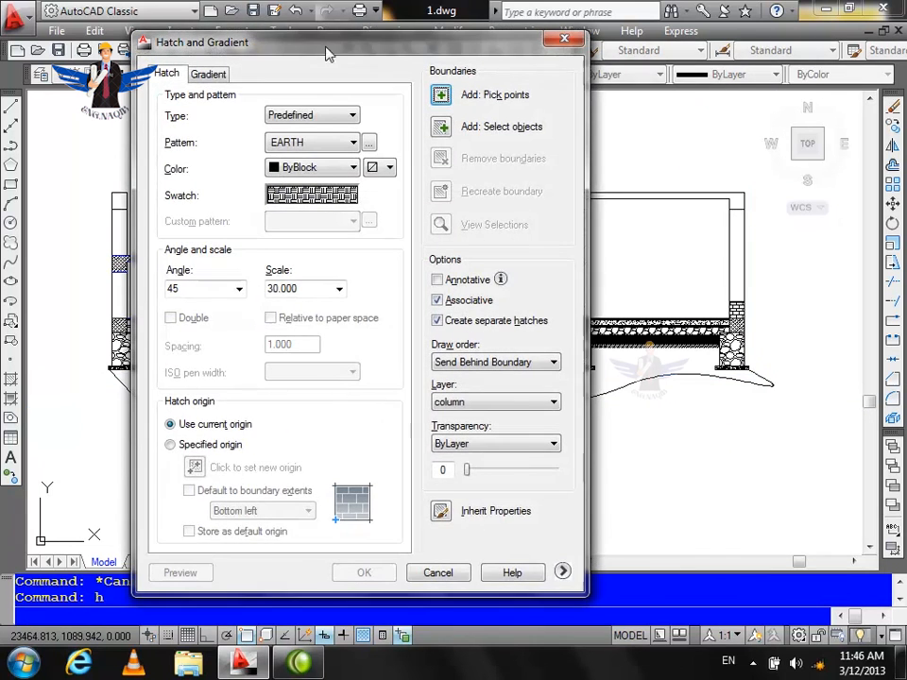
click(440, 511)
scroll(597, 359, up, 3)
click(658, 301)
scroll(586, 303, down, 2)
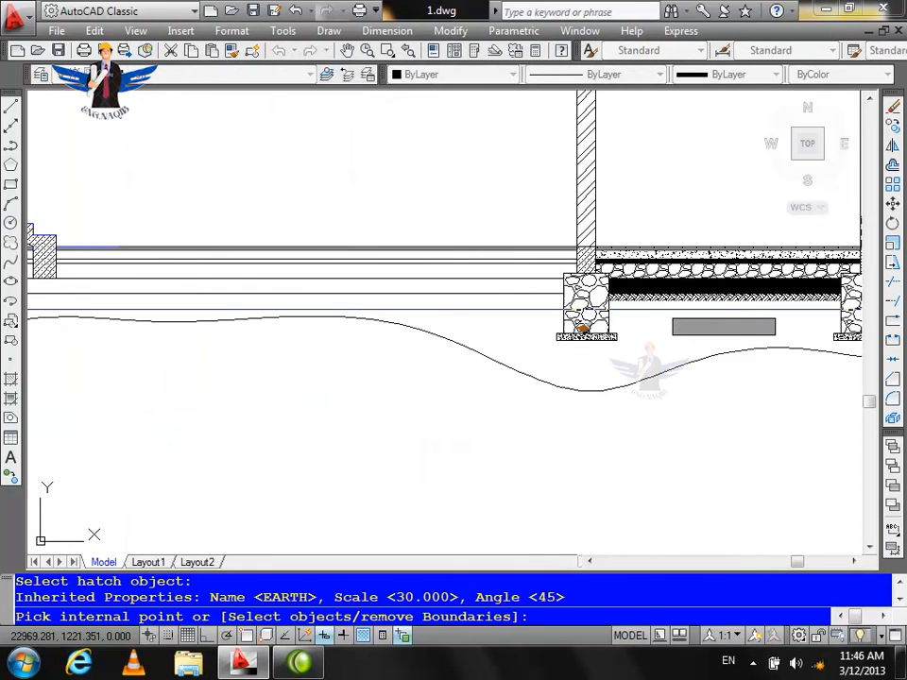
scroll(531, 348, down, 4)
click(532, 347)
key(Return)
click(365, 570)
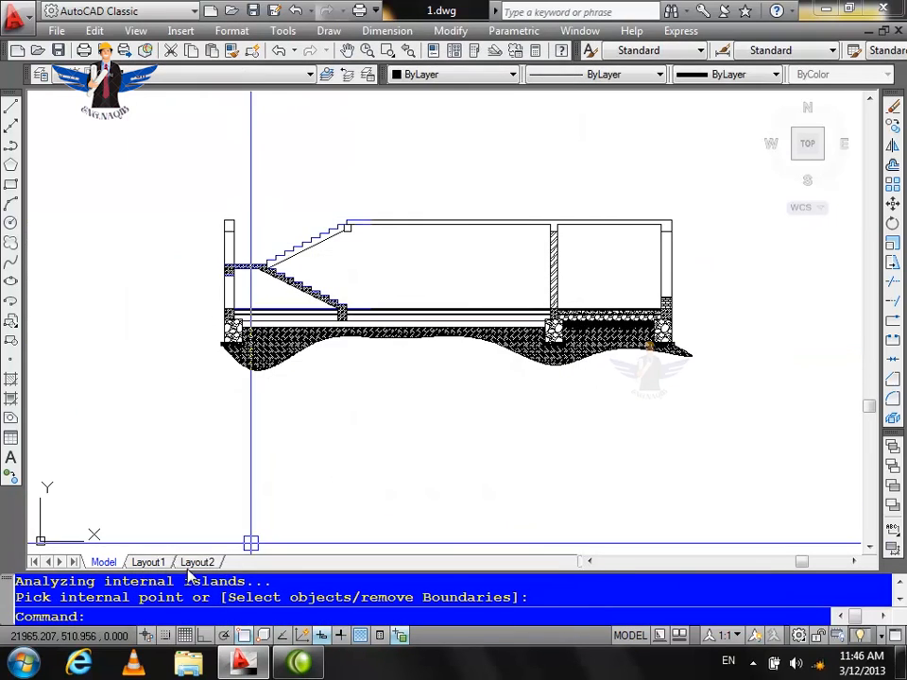
Erase the spline bounding the underside of the EARTH-hatched ground, keeping the hatch.
scroll(489, 360, up, 8)
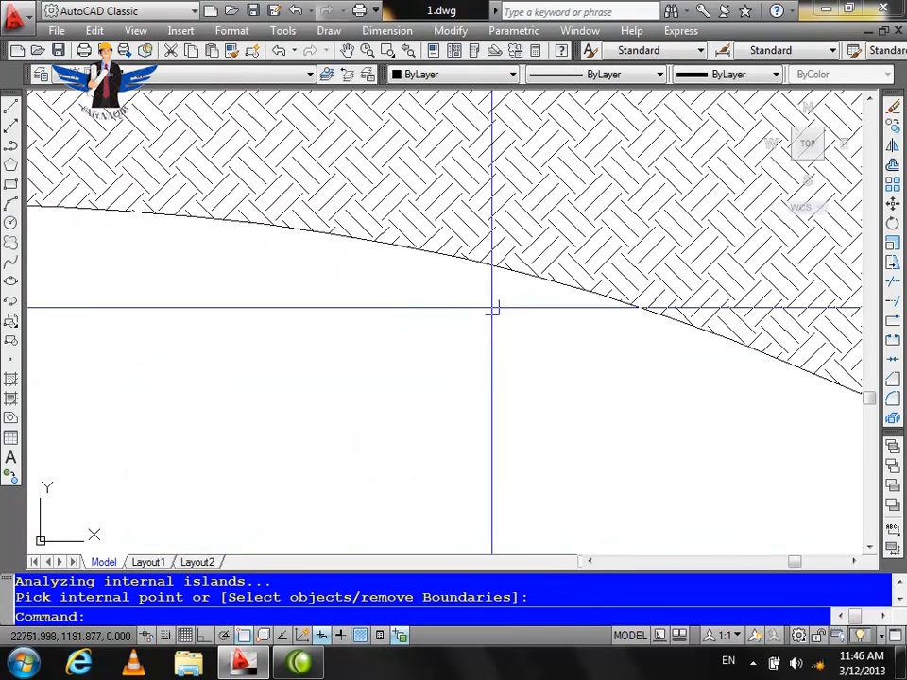
click(510, 275)
key(Delete)
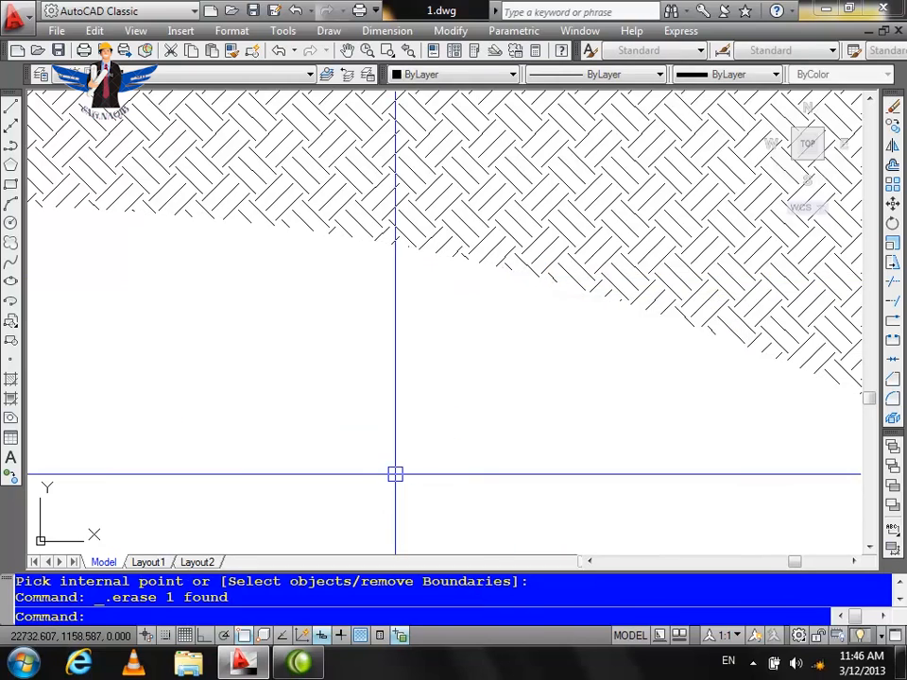
Examine the EARTH hatch along its wavy lower edge, around the footings and beneath the floor layers.
scroll(395, 474, down, 4)
middle_drag(349, 365, 338, 411)
scroll(298, 367, up, 2)
scroll(299, 367, up, 3)
scroll(596, 353, down, 4)
scroll(367, 364, up, 3)
scroll(559, 352, down, 4)
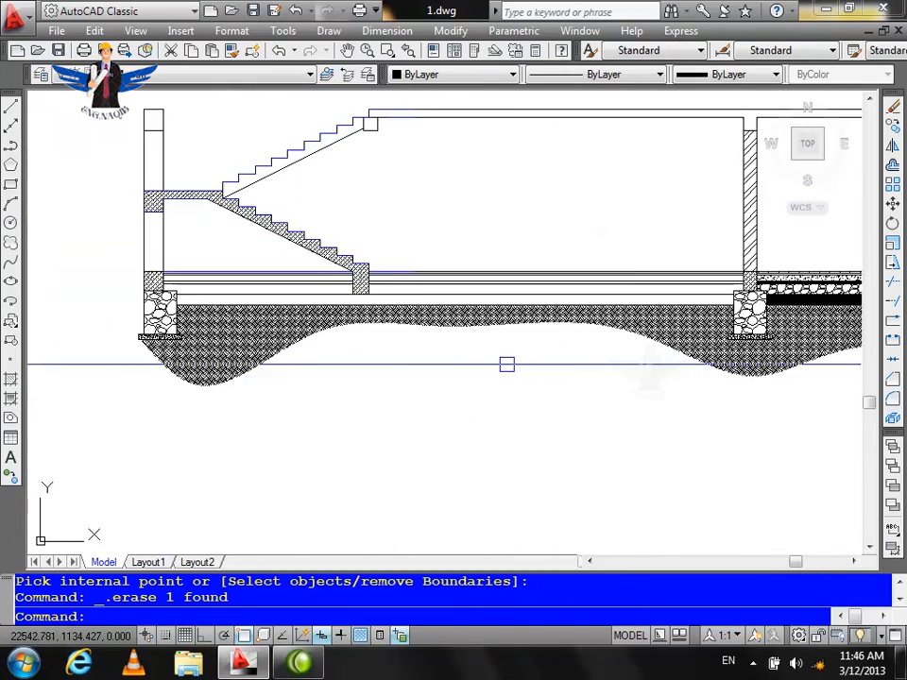
scroll(328, 382, up, 2)
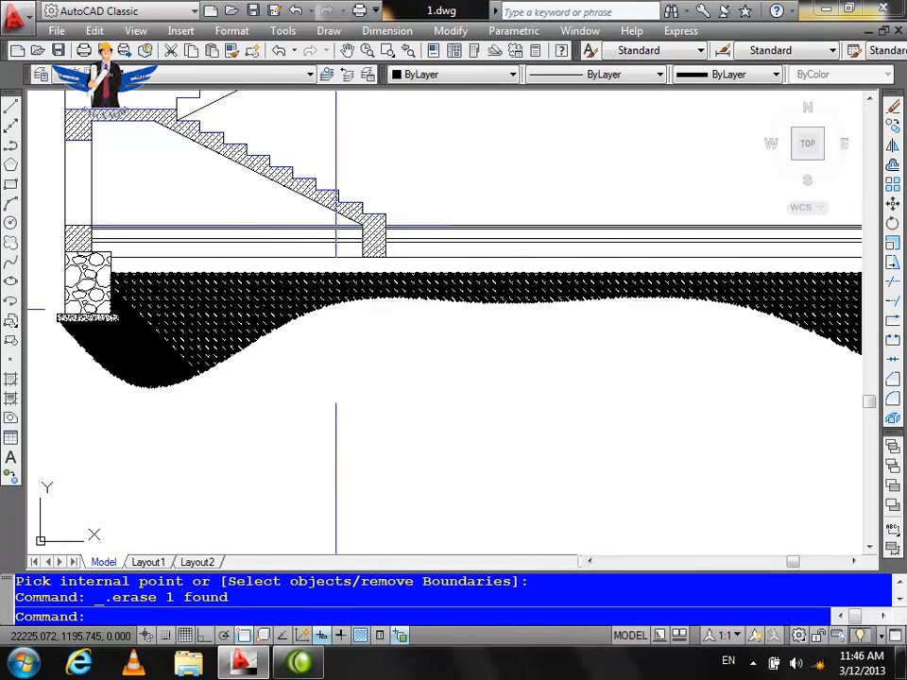
scroll(191, 302, down, 2)
scroll(755, 298, up, 8)
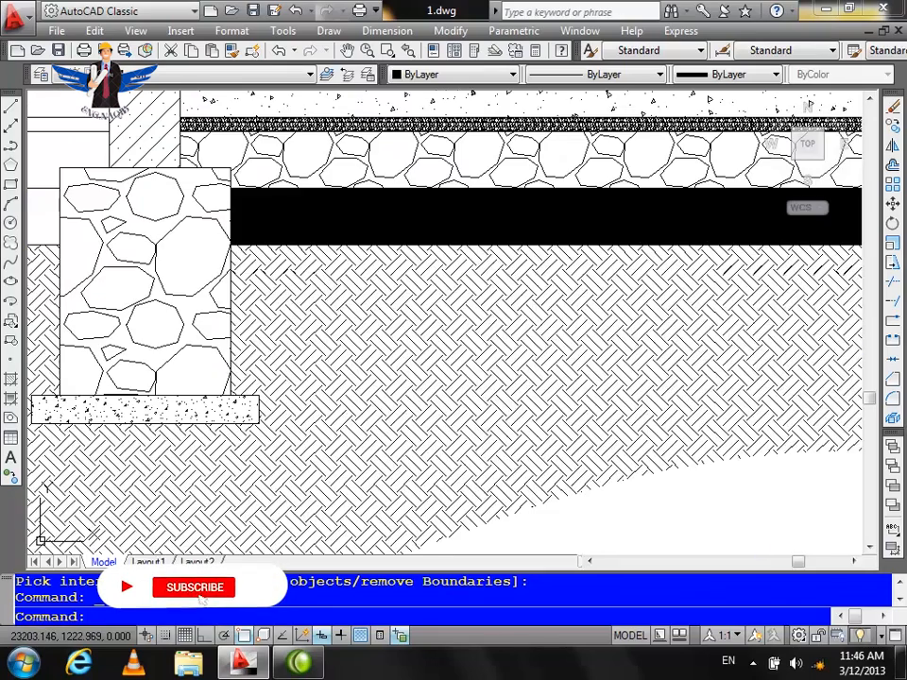
scroll(647, 371, down, 6)
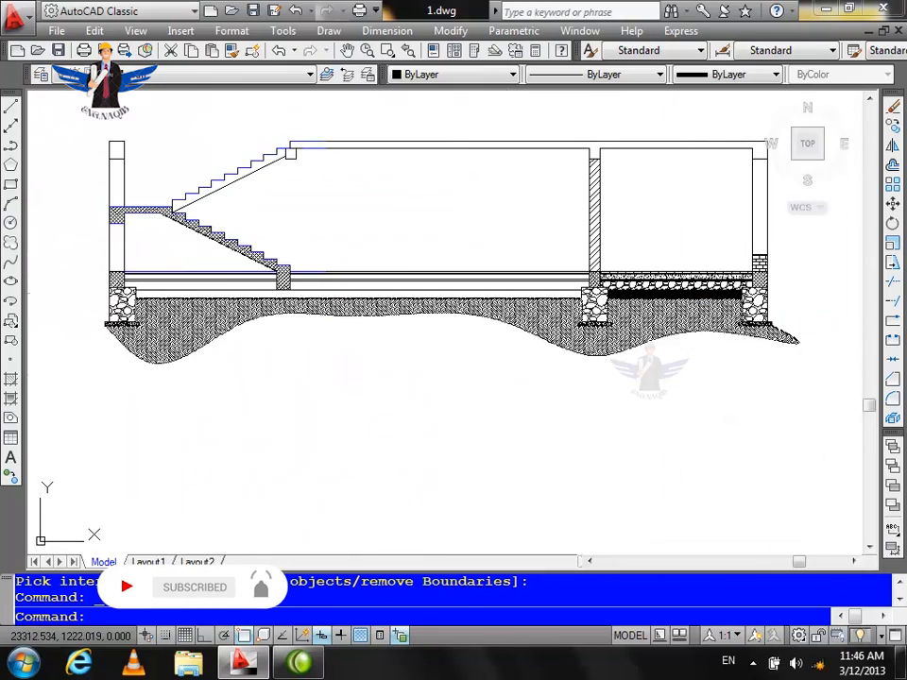
scroll(831, 307, up, 3)
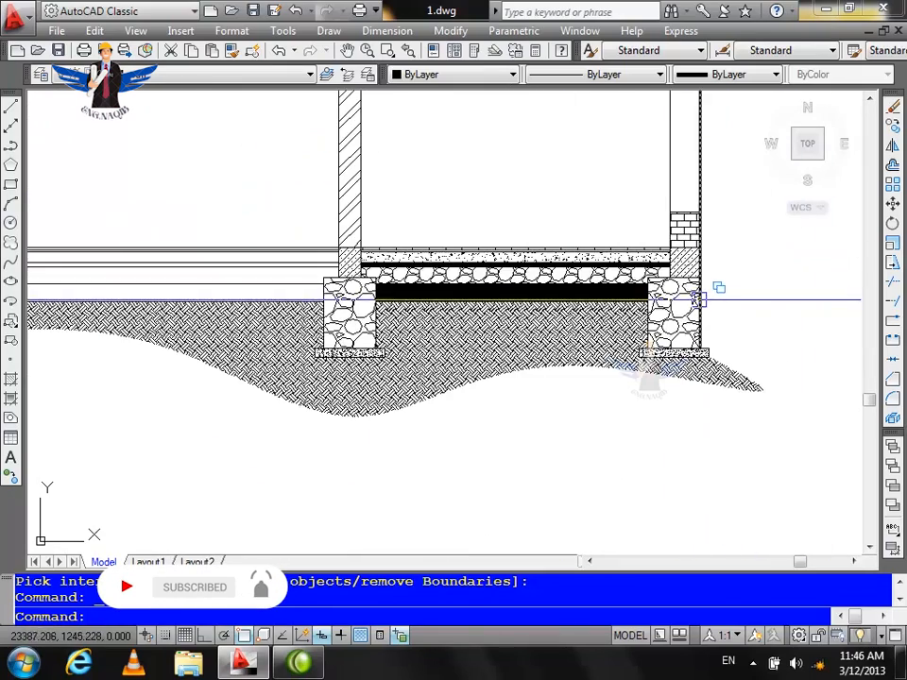